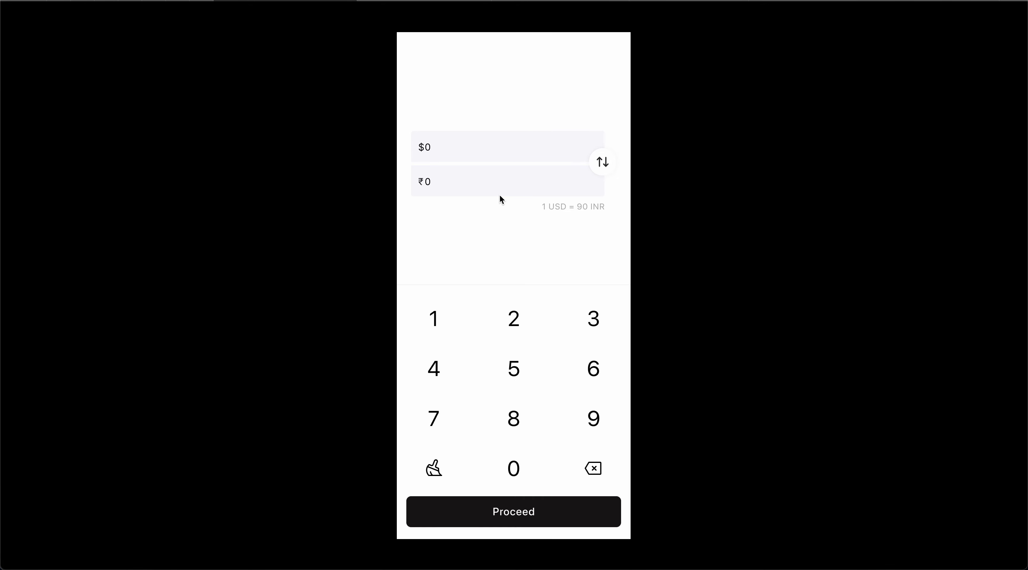
# Switch from the prototype preview to the design file and go to the flags component set on page prac 3
pyautogui.click(105, 1)
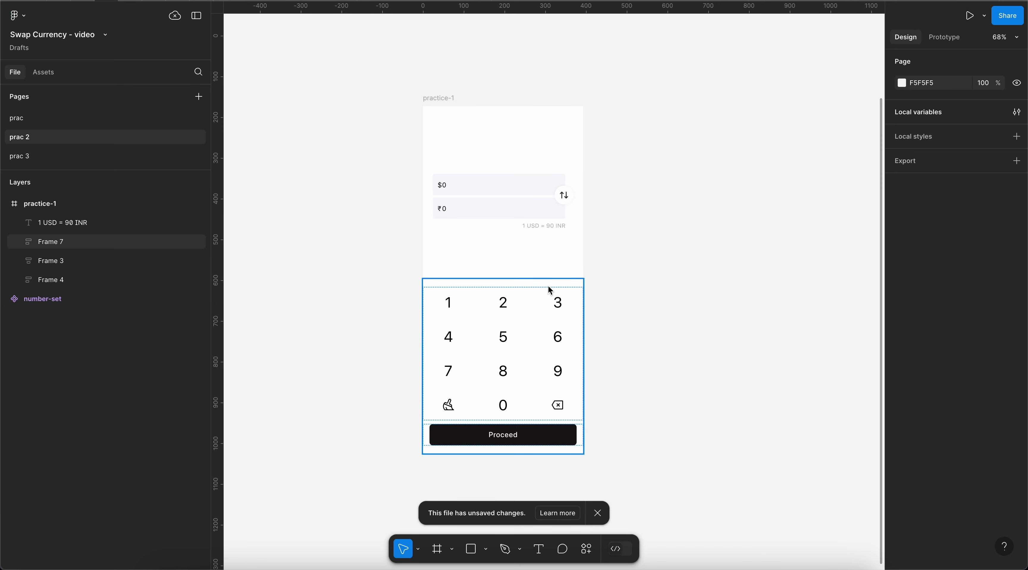
pyautogui.scroll(-3, 548, 285)
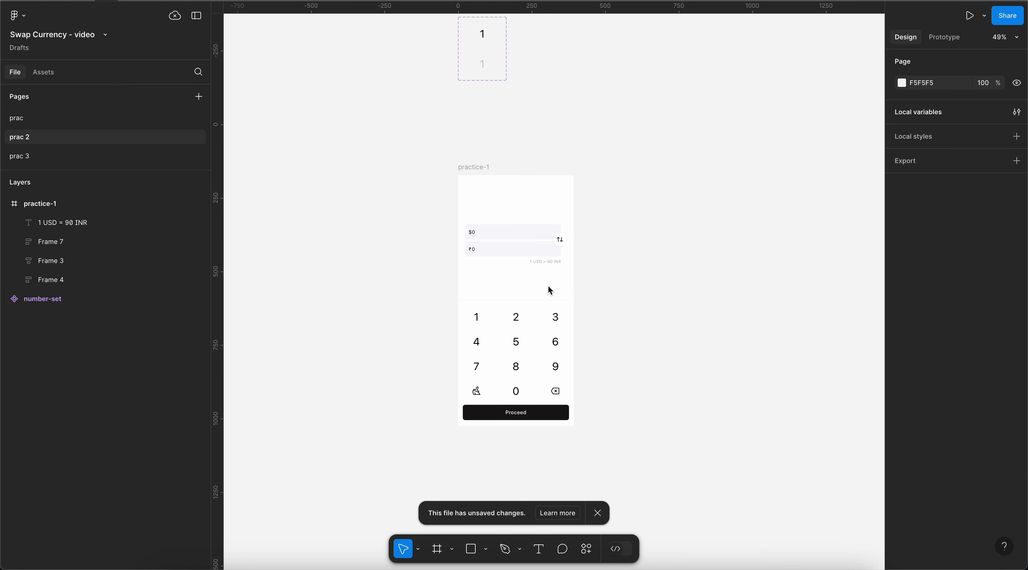
pyautogui.click(80, 154)
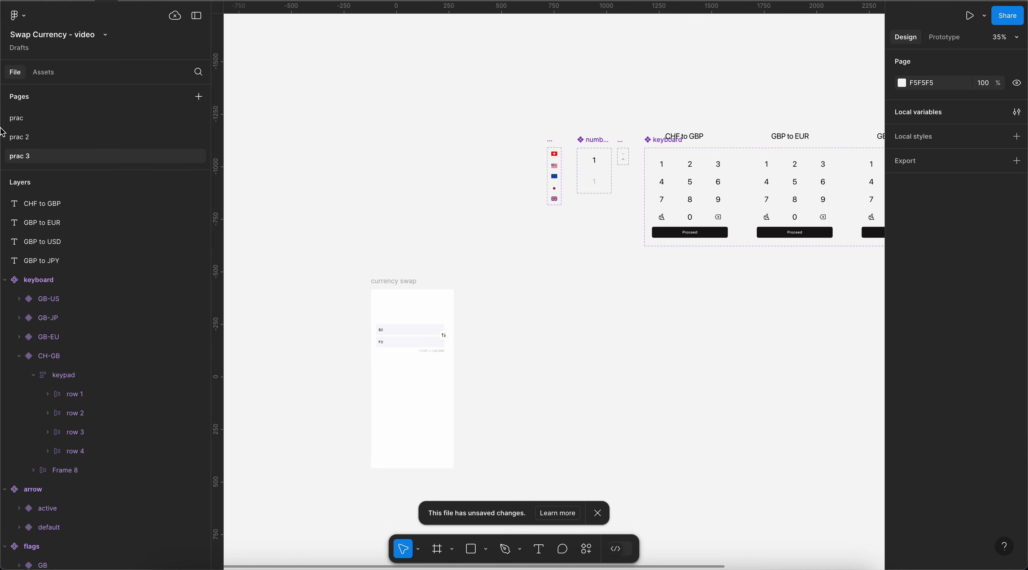
pyautogui.scroll(5, 437, 282)
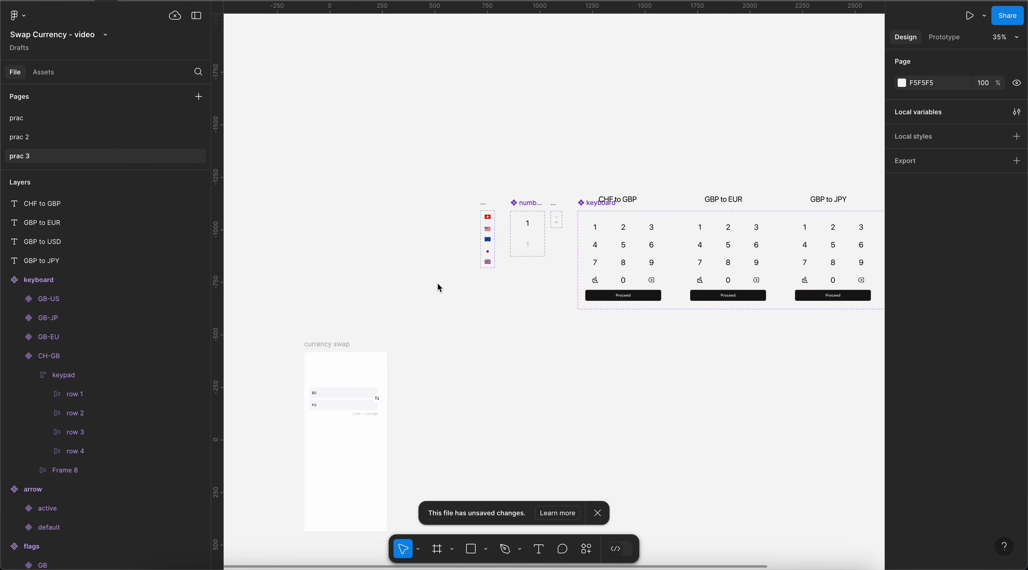
pyautogui.scroll(3, 438, 284)
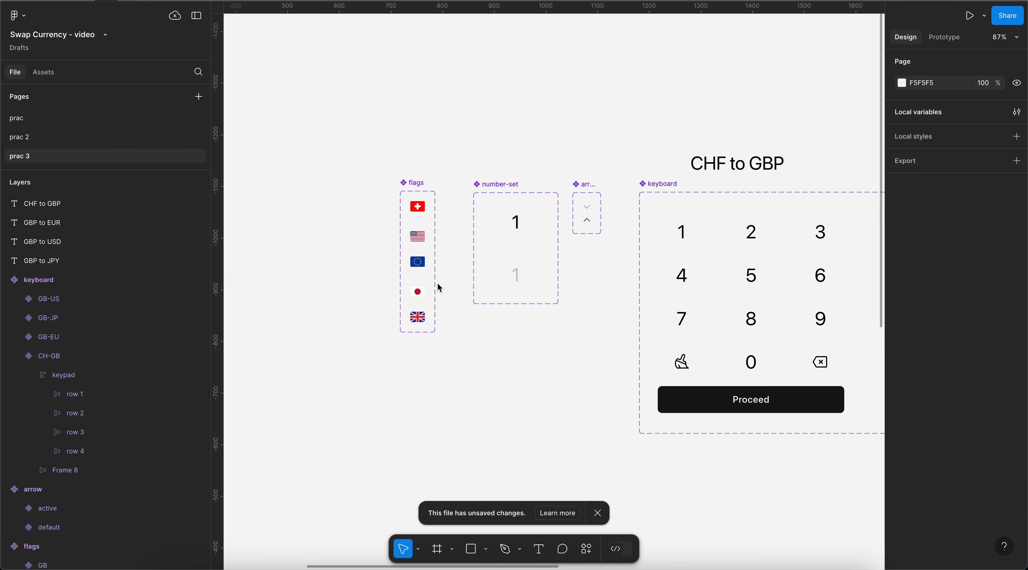
pyautogui.scroll(6, 438, 284)
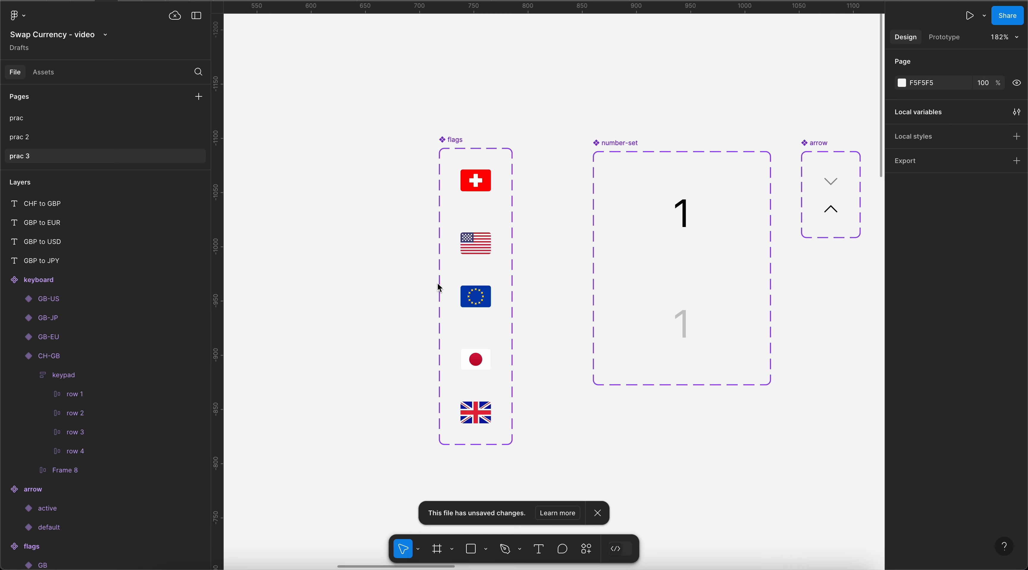
# Examine the individual country variants in the flags component set, including the Swiss, US, EU and Japanese flags
pyautogui.click(459, 145)
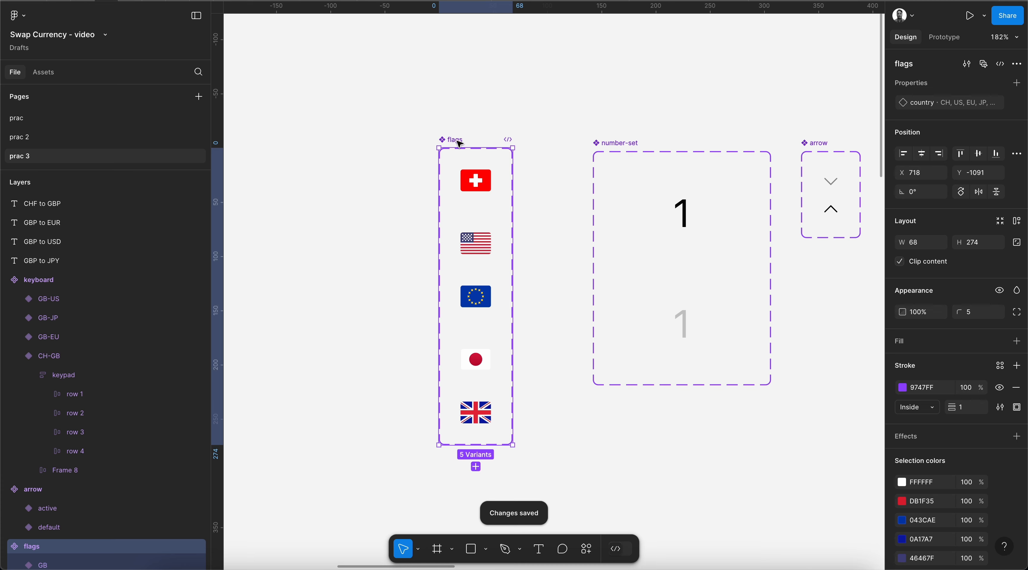
pyautogui.click(475, 188)
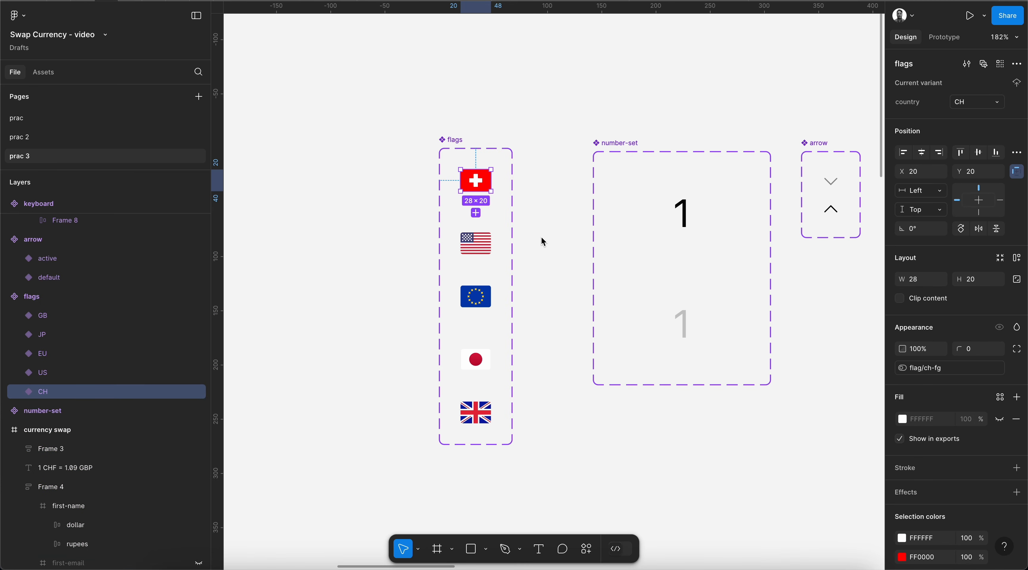
pyautogui.click(463, 251)
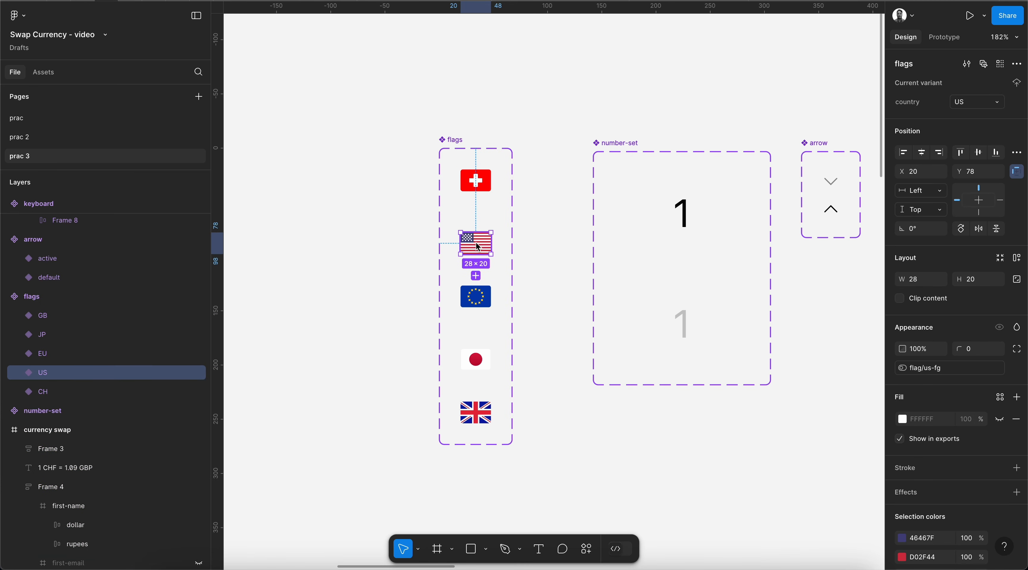
pyautogui.click(484, 306)
pyautogui.click(484, 362)
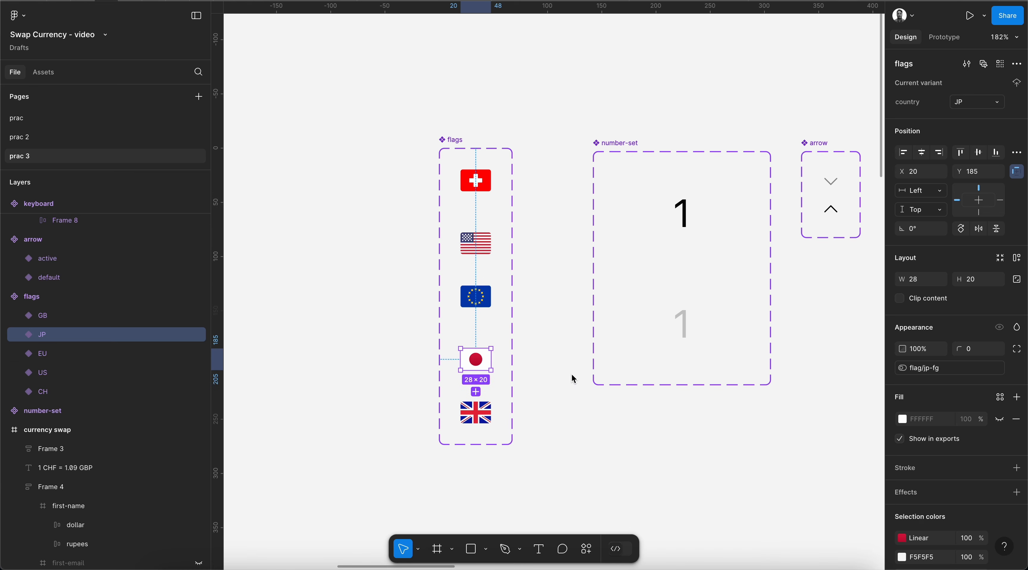
pyautogui.click(530, 188)
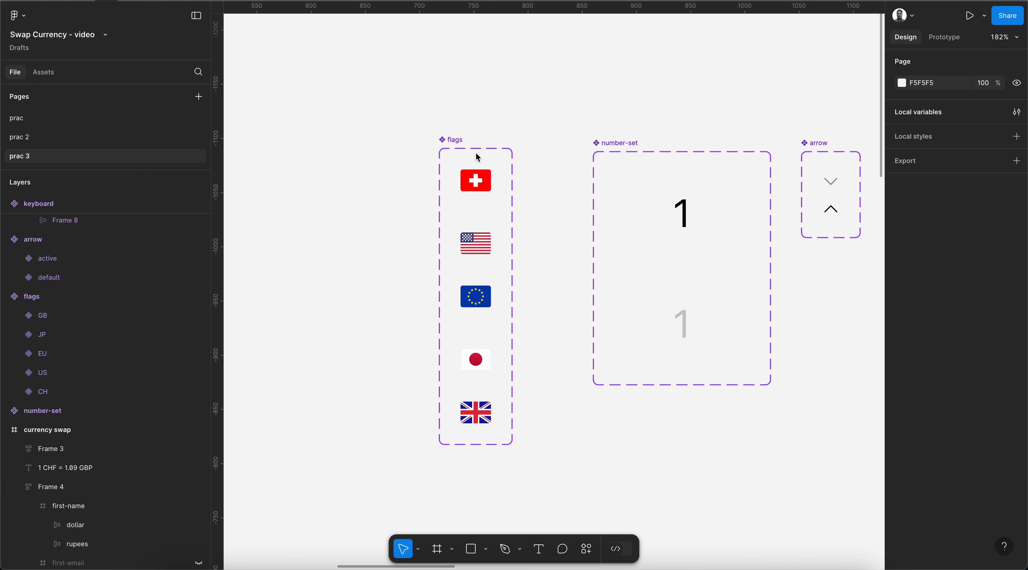
pyautogui.click(475, 188)
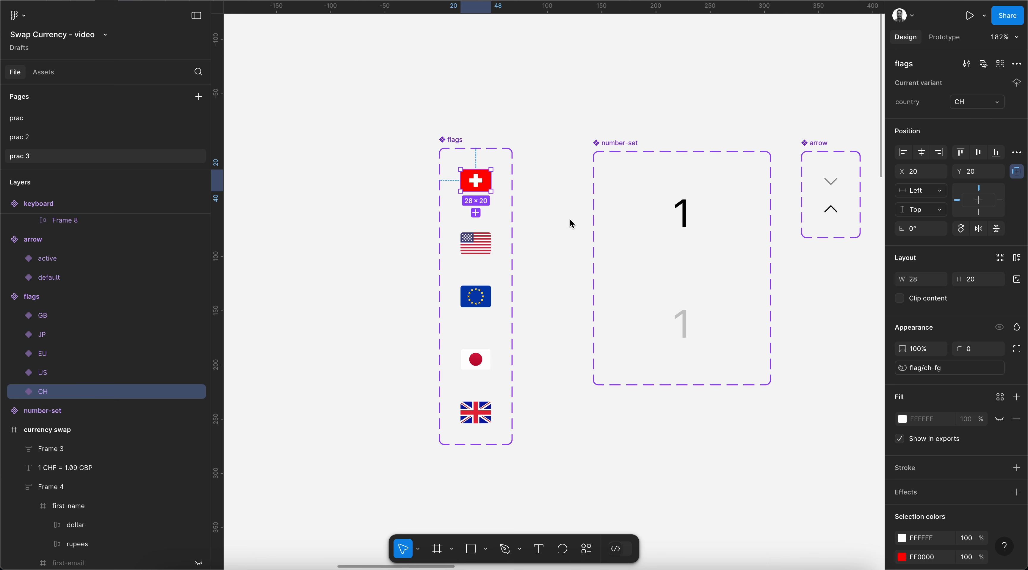
pyautogui.click(486, 249)
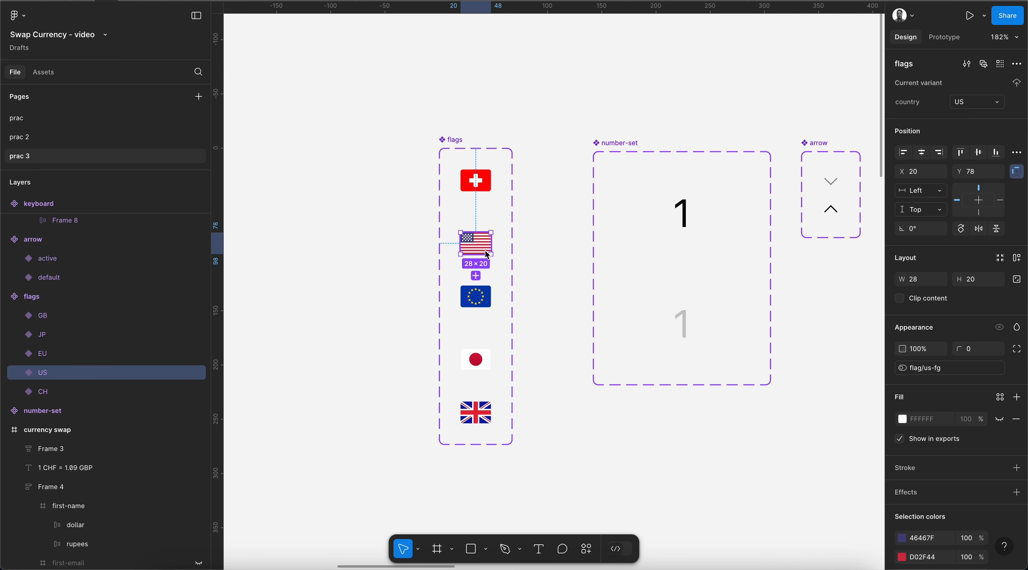
pyautogui.click(485, 305)
# Review the values of the flags component set's country variant property, leaving them as they are
pyautogui.click(455, 141)
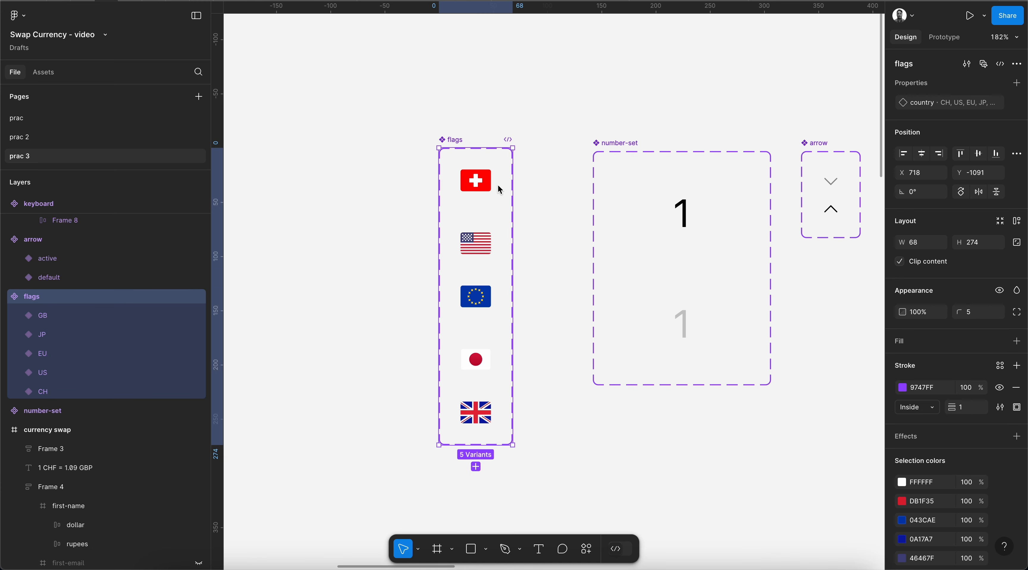
pyautogui.moveTo(908, 105)
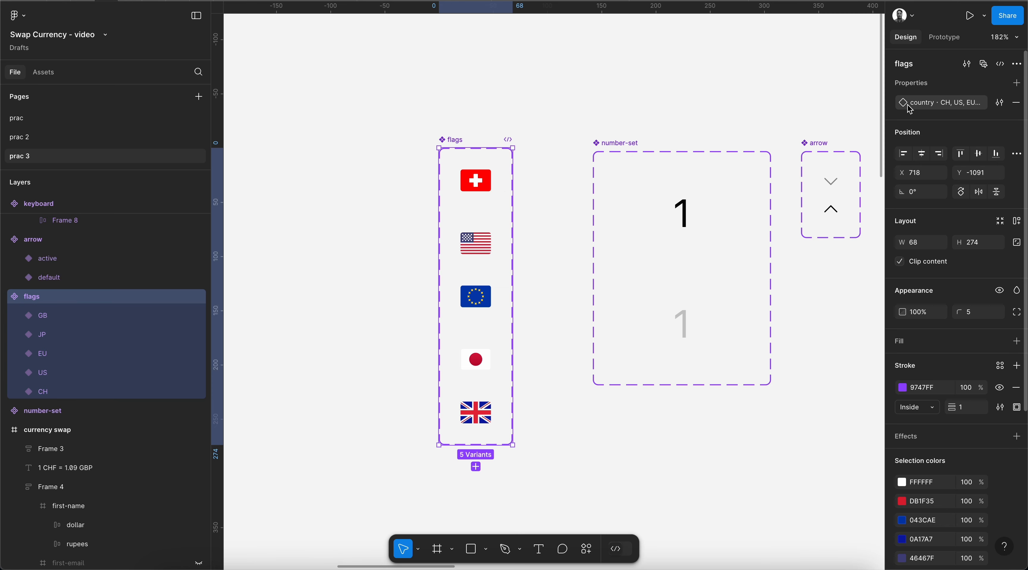
pyautogui.click(1001, 105)
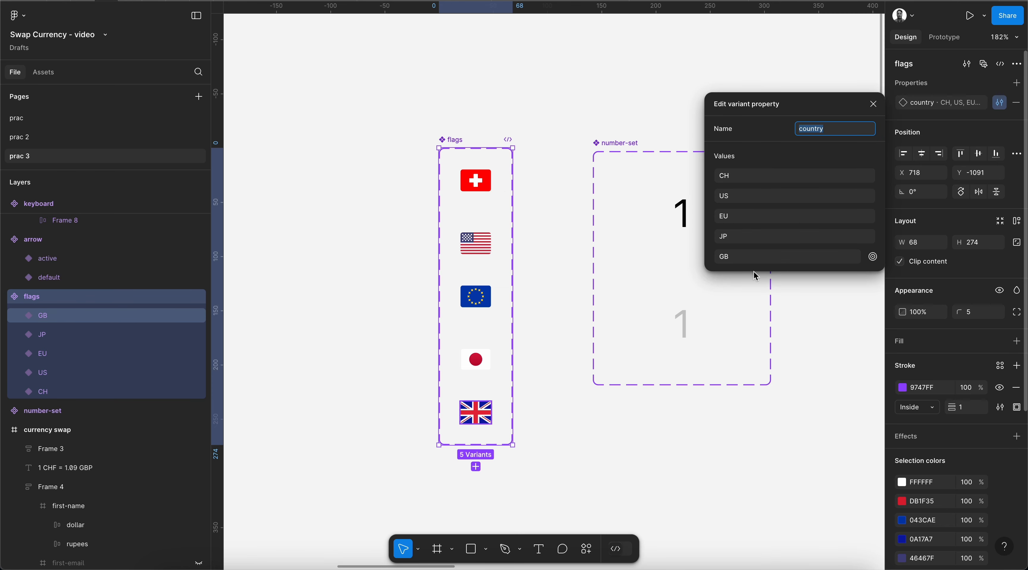
pyautogui.click(874, 105)
pyautogui.click(578, 107)
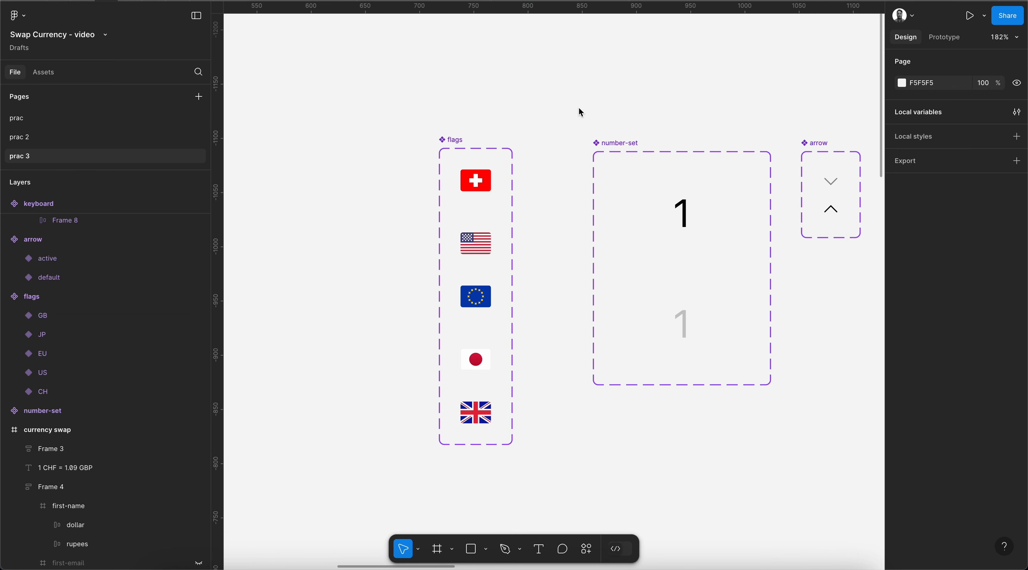
# Examine the default and active variants of the arrow component set
pyautogui.hscroll(5, 578, 107)
pyautogui.hscroll(-1, 579, 109)
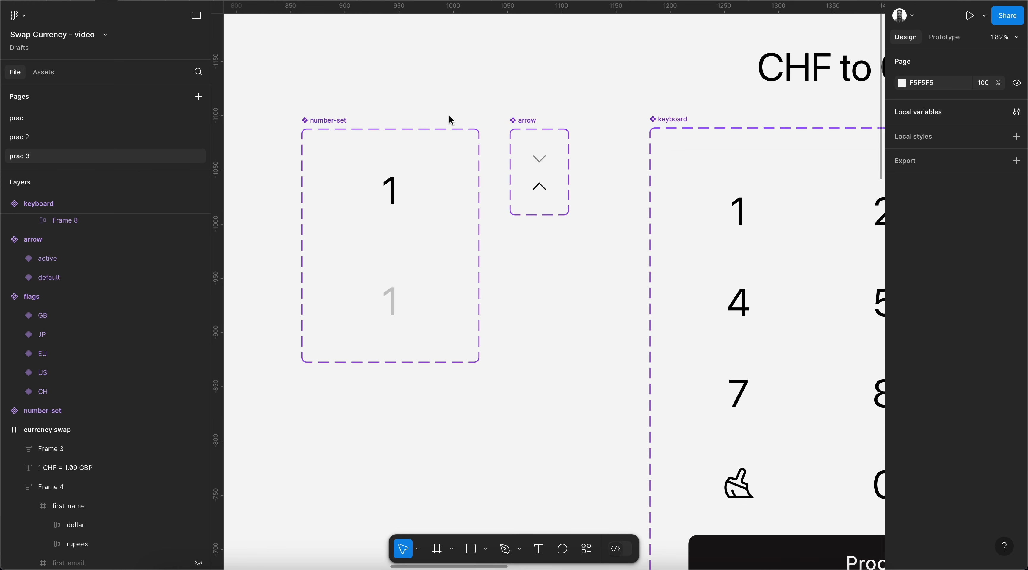
pyautogui.hscroll(6, 450, 119)
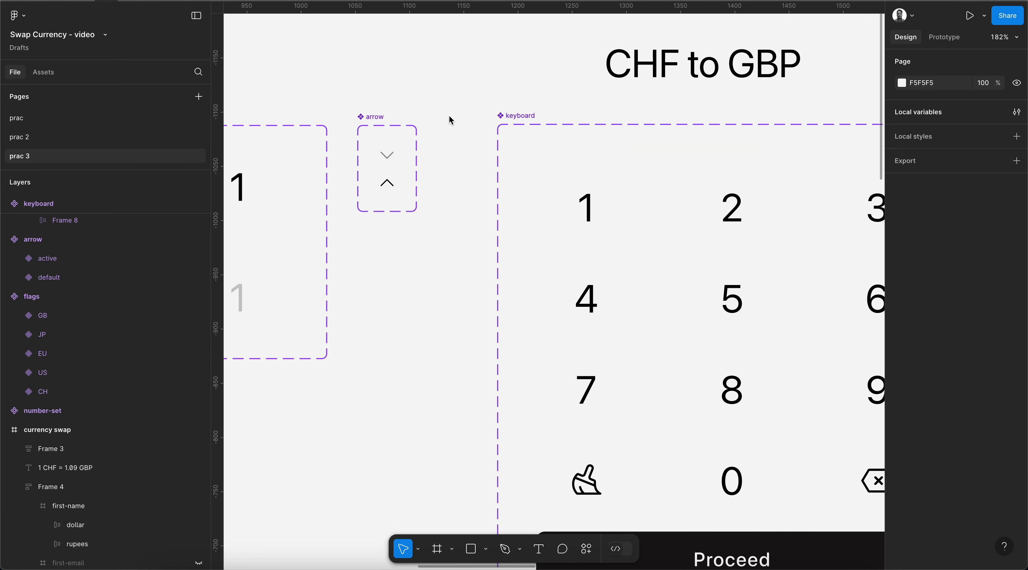
pyautogui.click(370, 117)
pyautogui.scroll(3, 369, 119)
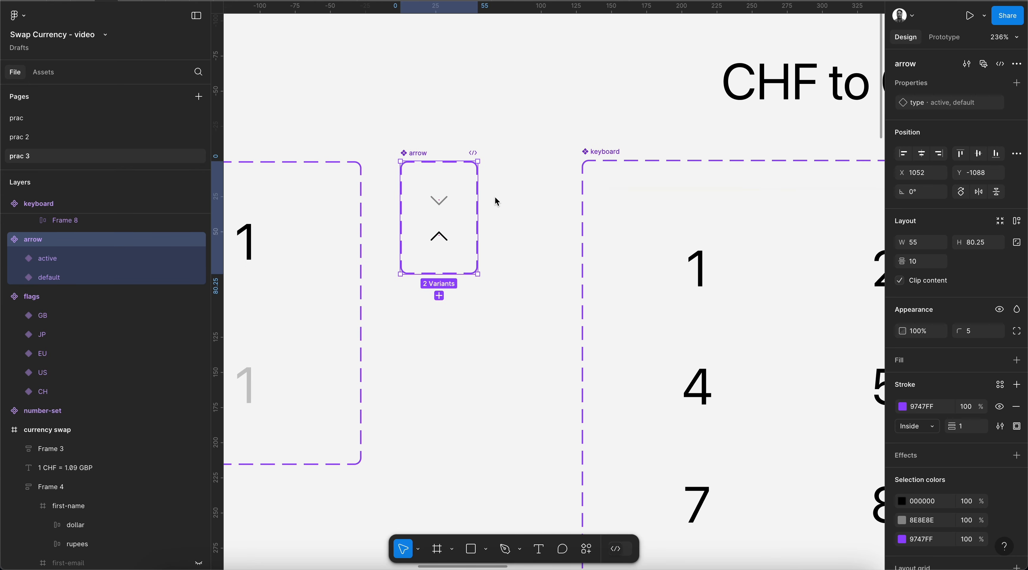
pyautogui.doubleClick(442, 199)
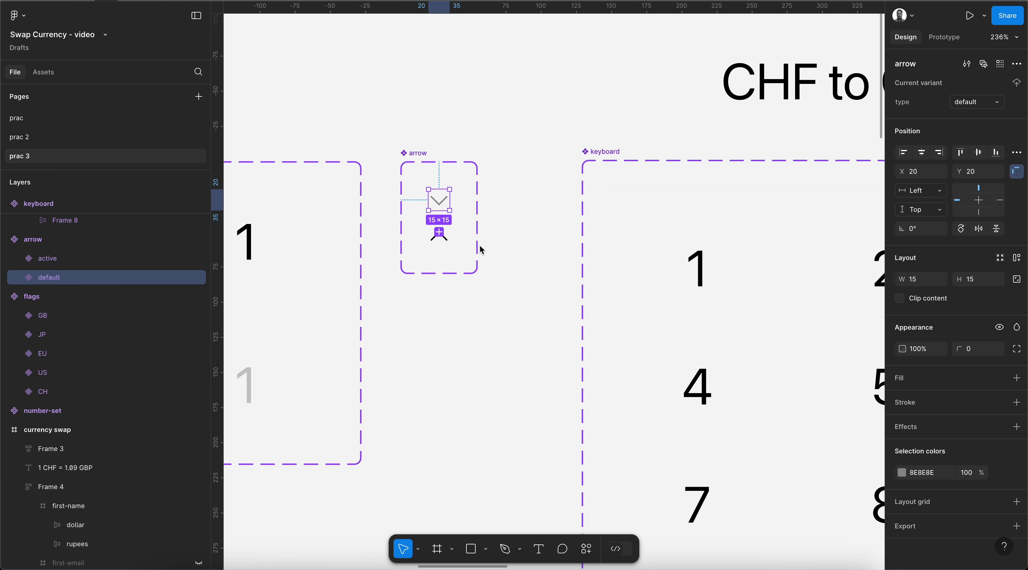
pyautogui.click(441, 236)
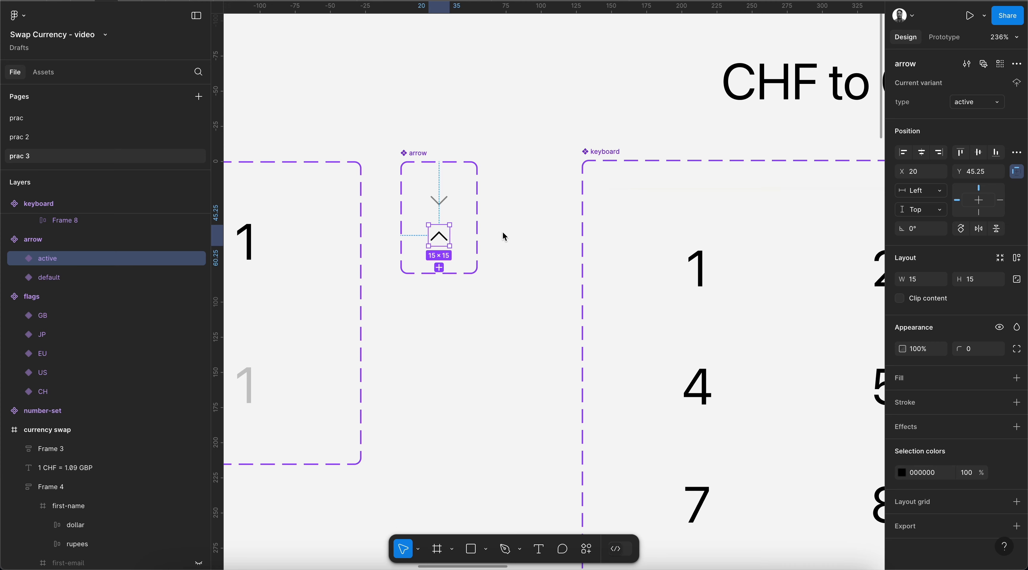
pyautogui.click(516, 230)
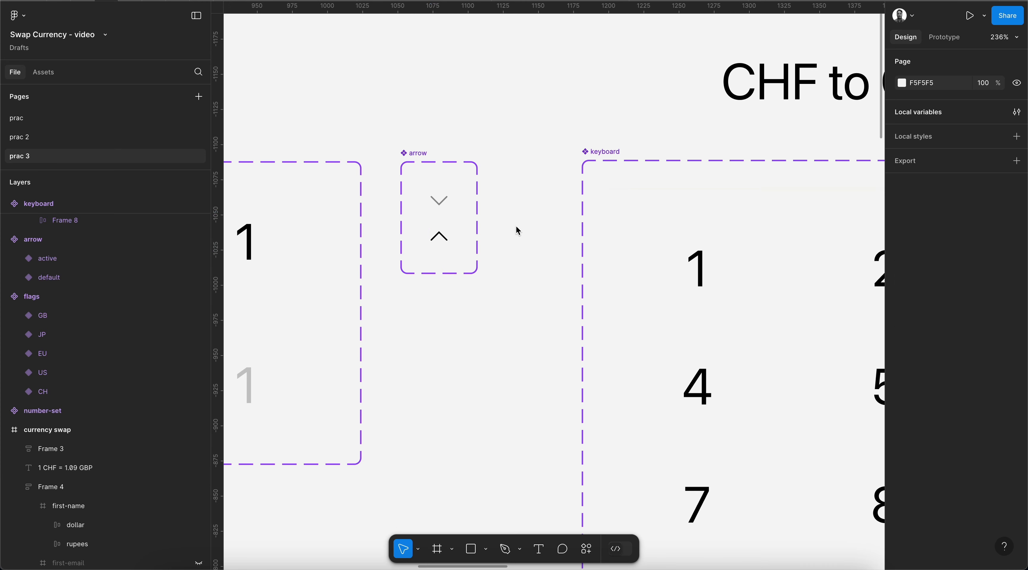
# Look over the CHF to GBP keypad in the keyboard component set beside the arrow variants
pyautogui.scroll(-3, 516, 225)
pyautogui.scroll(-5, 516, 226)
pyautogui.hscroll(5, 515, 226)
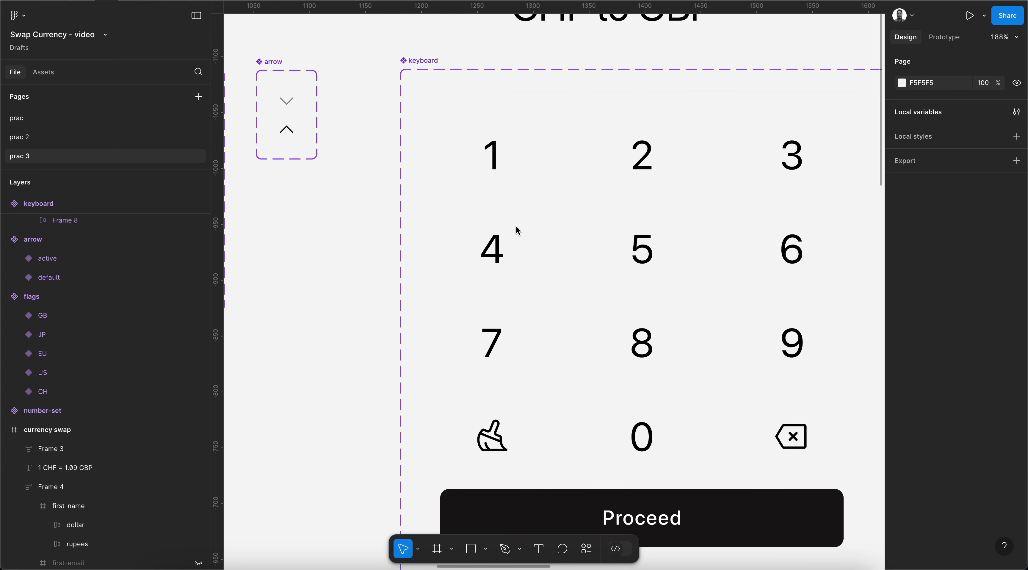
pyautogui.scroll(-1, 515, 226)
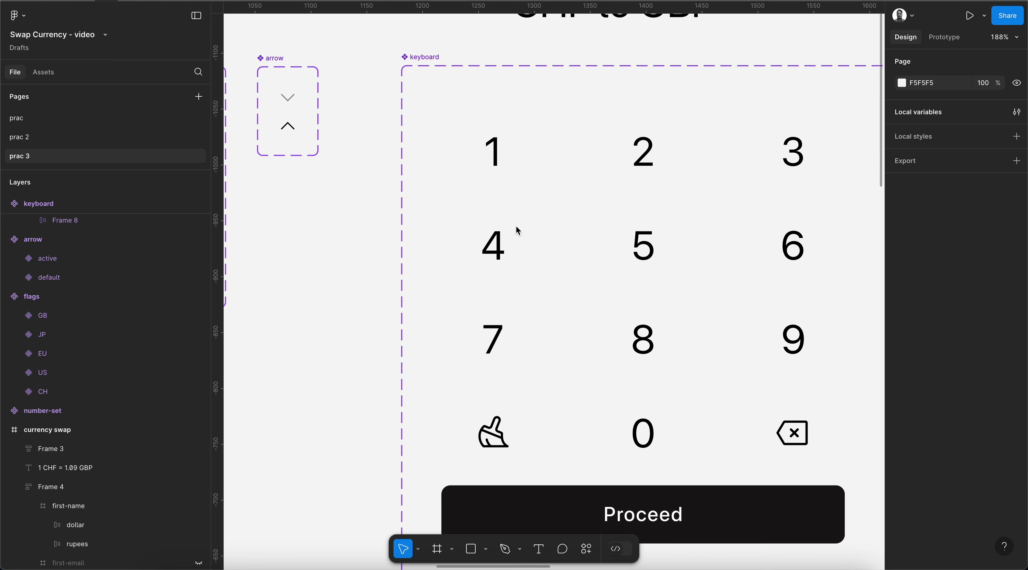
pyautogui.scroll(3, 516, 226)
pyautogui.hscroll(-3, 515, 226)
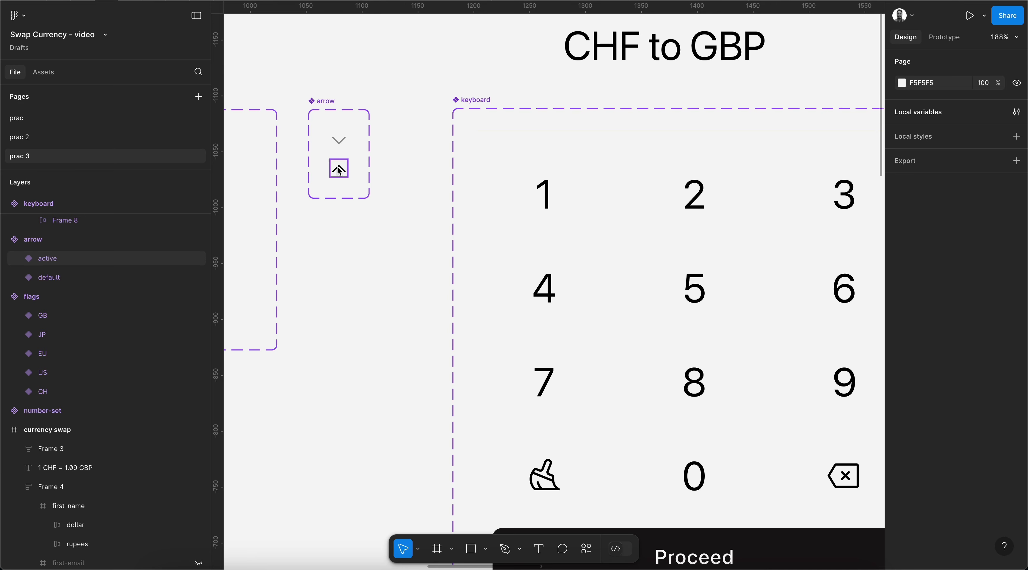
pyautogui.scroll(-5, 338, 170)
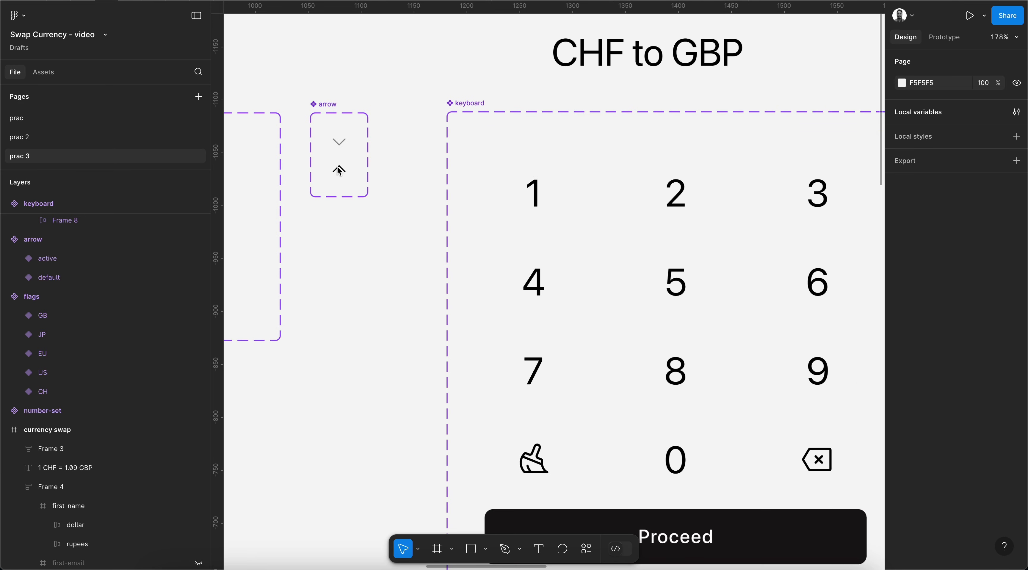
pyautogui.hscroll(-2, 339, 171)
pyautogui.scroll(1, 339, 171)
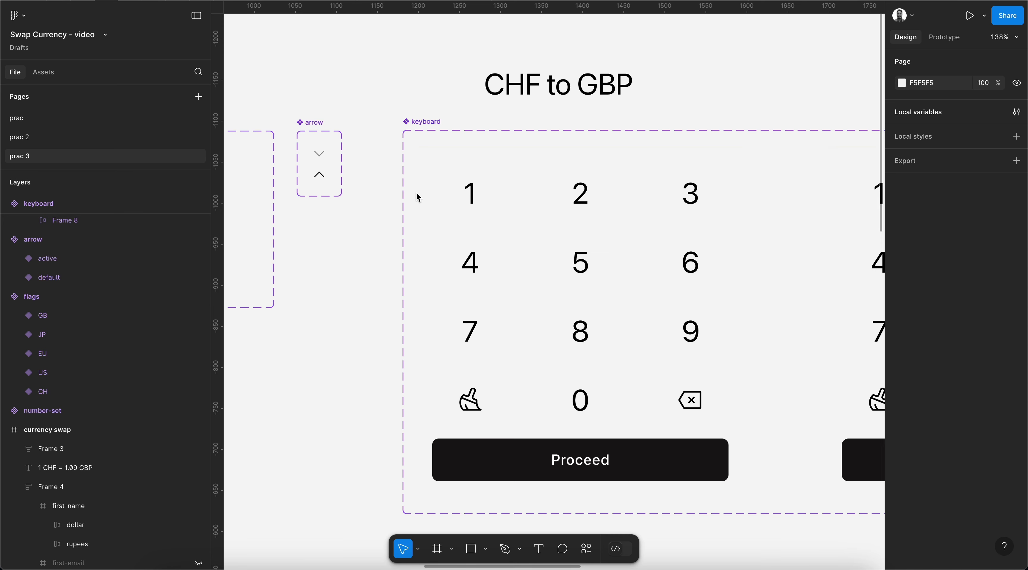
# On page prac 2, open the on-click interaction of the practice-1 keypad's 1 key and examine its variable actions and conditions
pyautogui.click(54, 136)
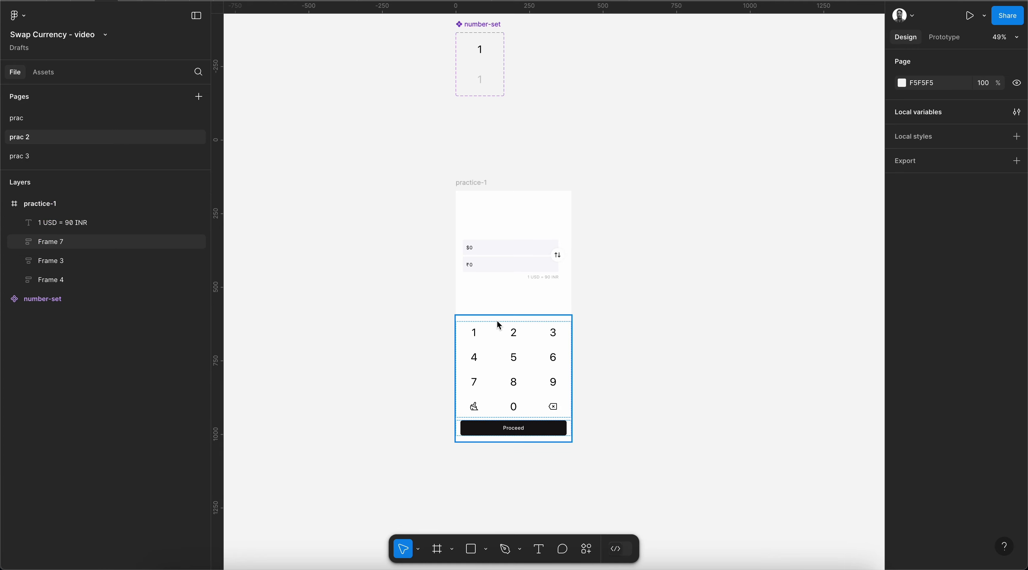
pyautogui.scroll(3, 499, 333)
pyautogui.scroll(3, 561, 406)
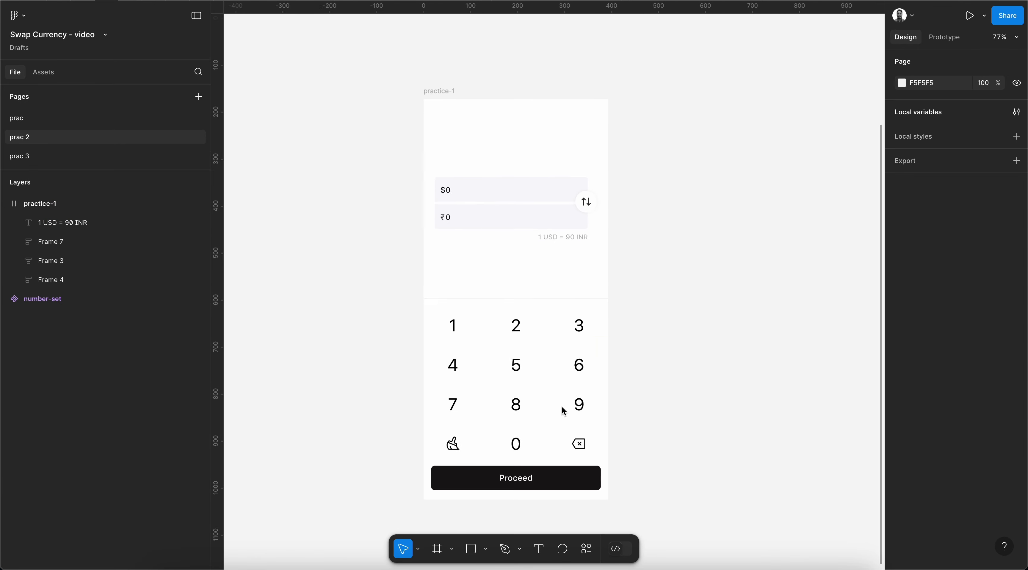
pyautogui.click(599, 359)
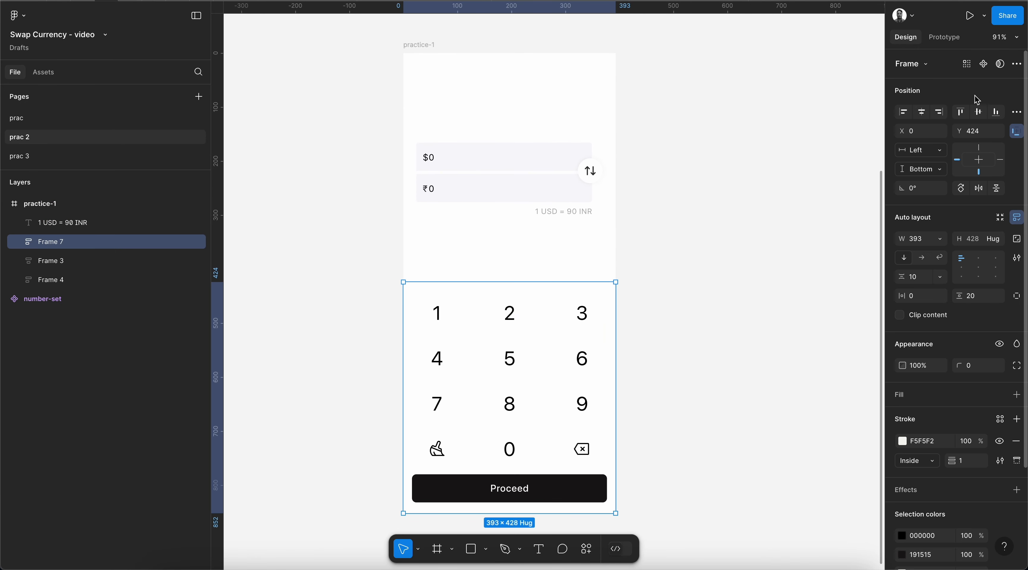
pyautogui.click(953, 40)
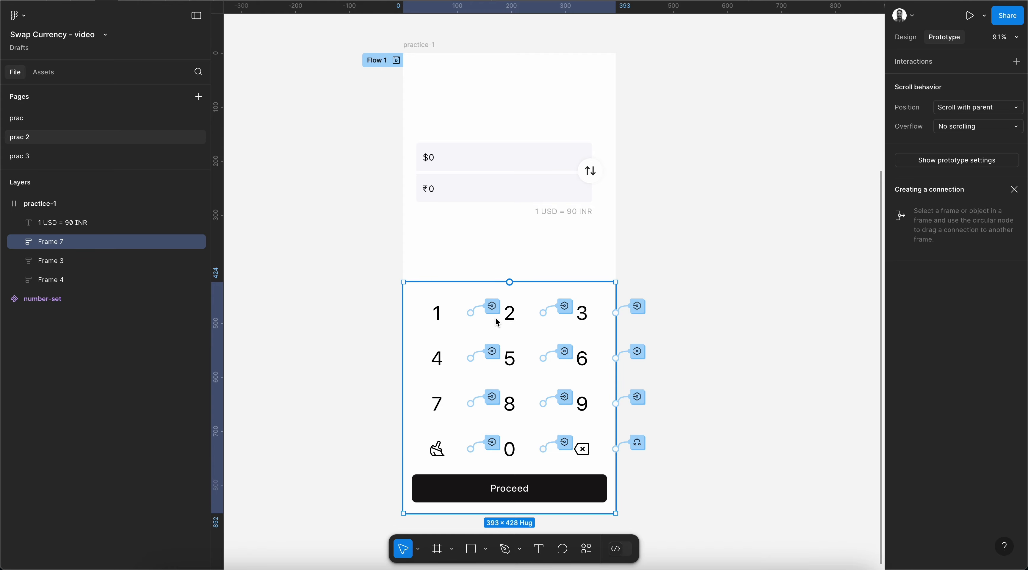
pyautogui.click(492, 307)
pyautogui.moveTo(429, 346); pyautogui.dragTo(695, 78)
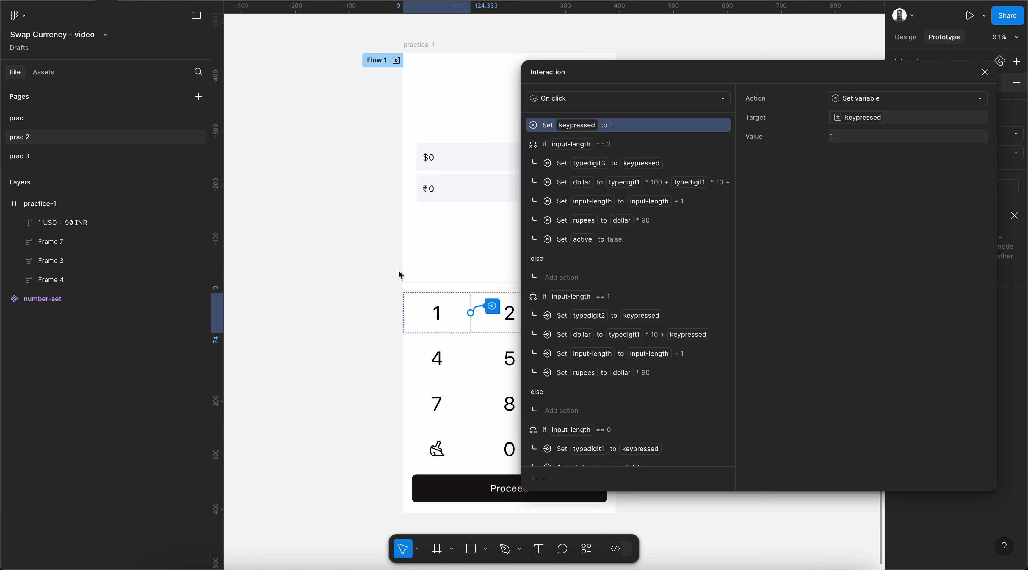
pyautogui.hscroll(3, 398, 269)
pyautogui.scroll(-2, 398, 270)
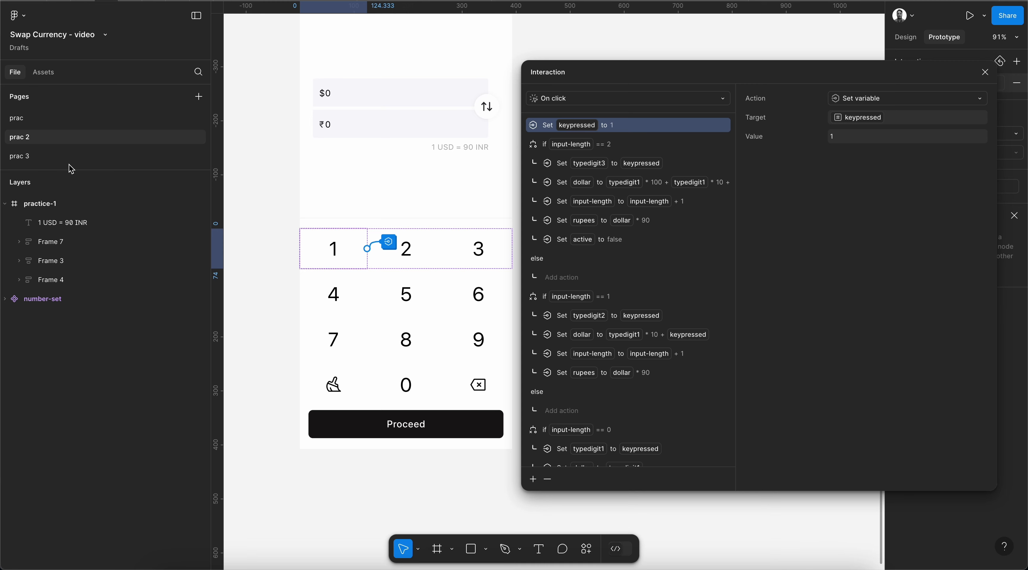
# On page prac 3, look over the CHF to GBP and GBP to EUR keypads in the keyboard component set
pyautogui.click(51, 160)
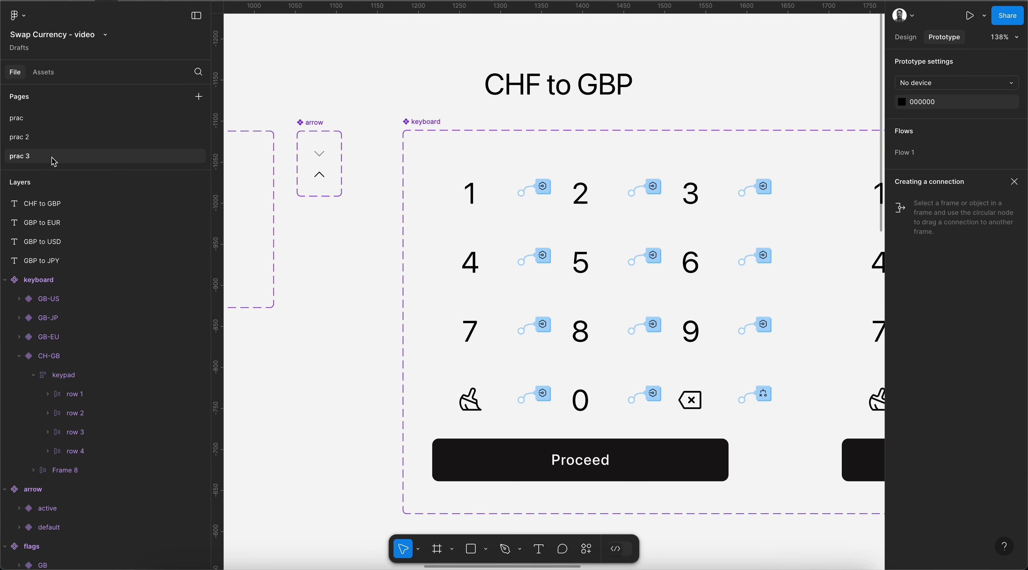
pyautogui.hscroll(5, 462, 190)
pyautogui.scroll(-1, 461, 191)
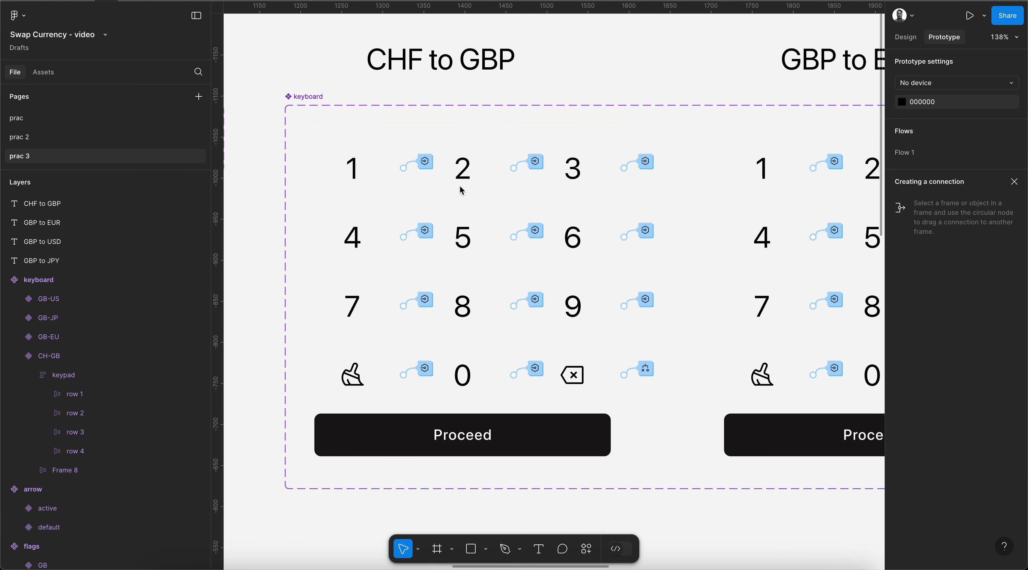
pyautogui.scroll(-3, 462, 191)
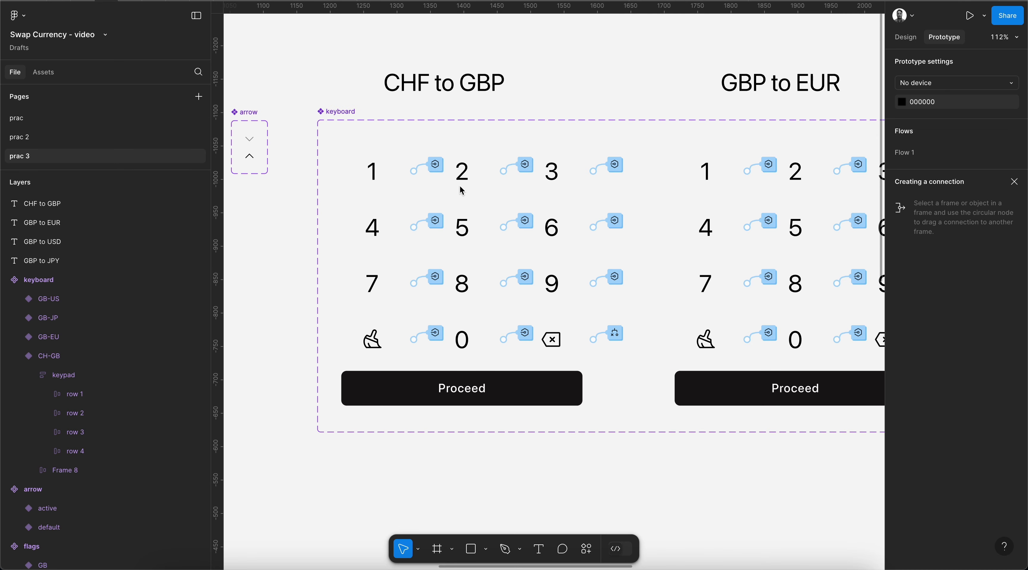
pyautogui.click(903, 39)
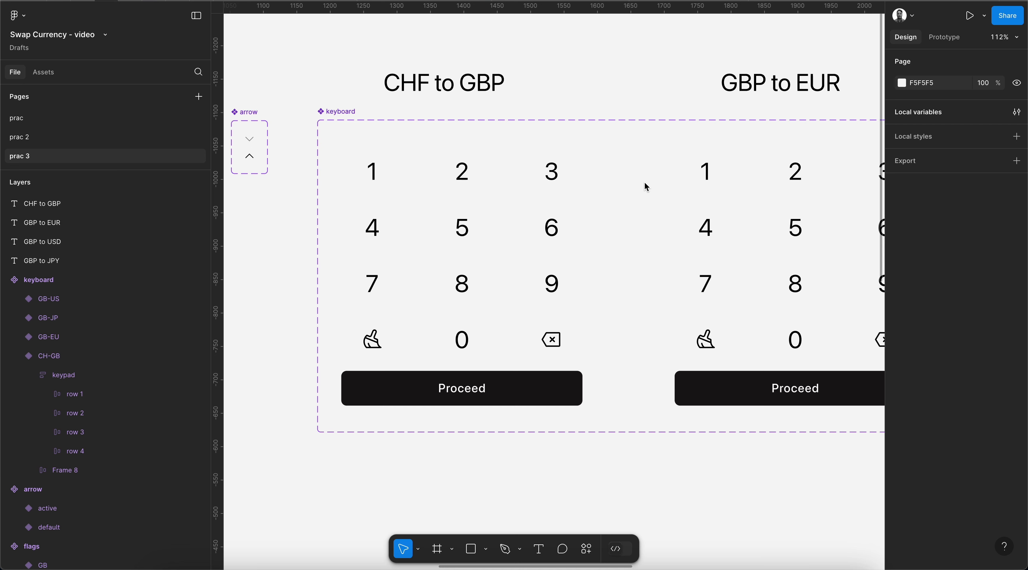
# On page prac 2, inspect the rupees conversion action in the practice-1 keypad's 1 key interaction, then close it
pyautogui.click(32, 137)
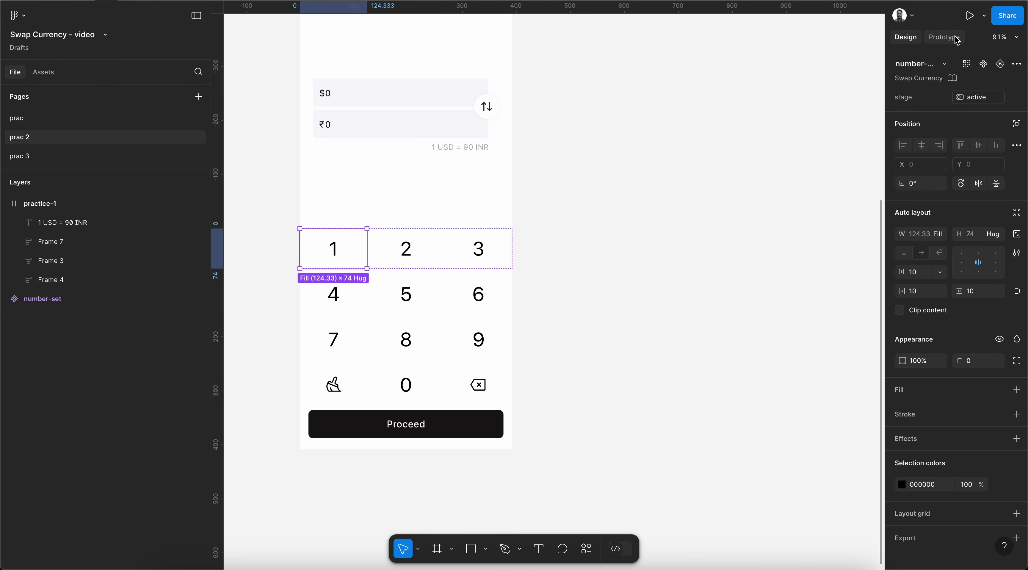
pyautogui.click(944, 37)
pyautogui.click(389, 242)
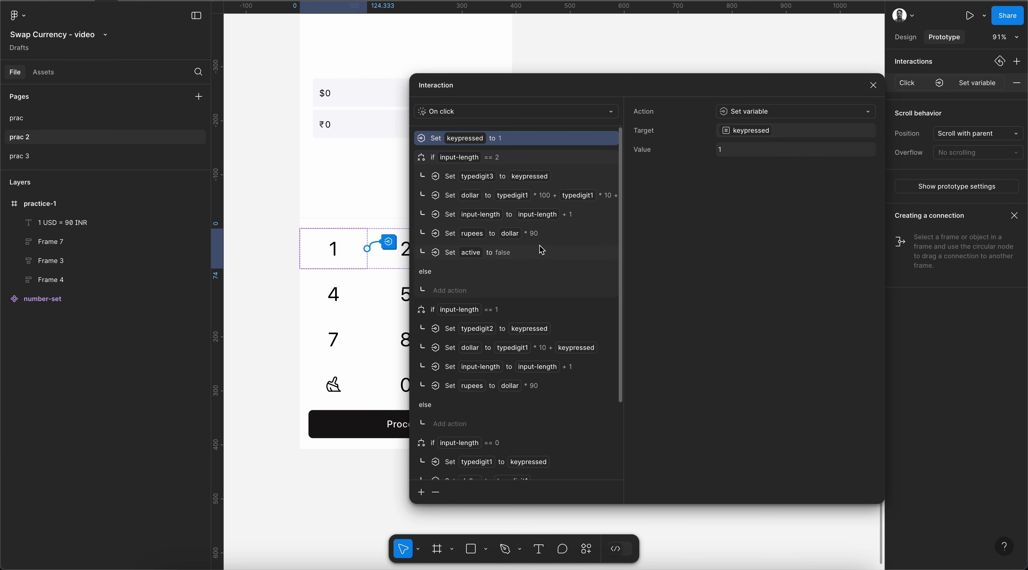
pyautogui.click(548, 239)
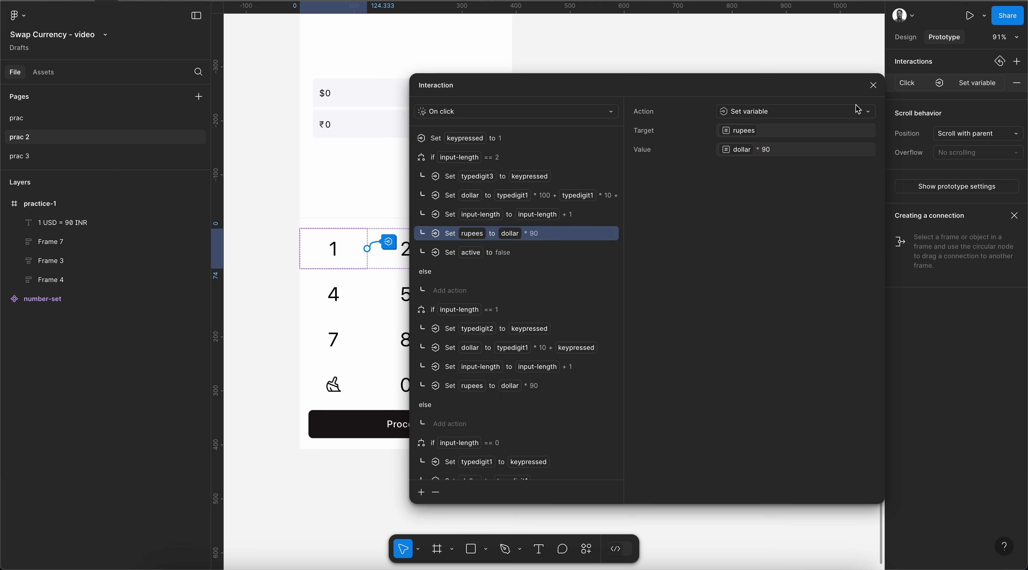
pyautogui.click(872, 85)
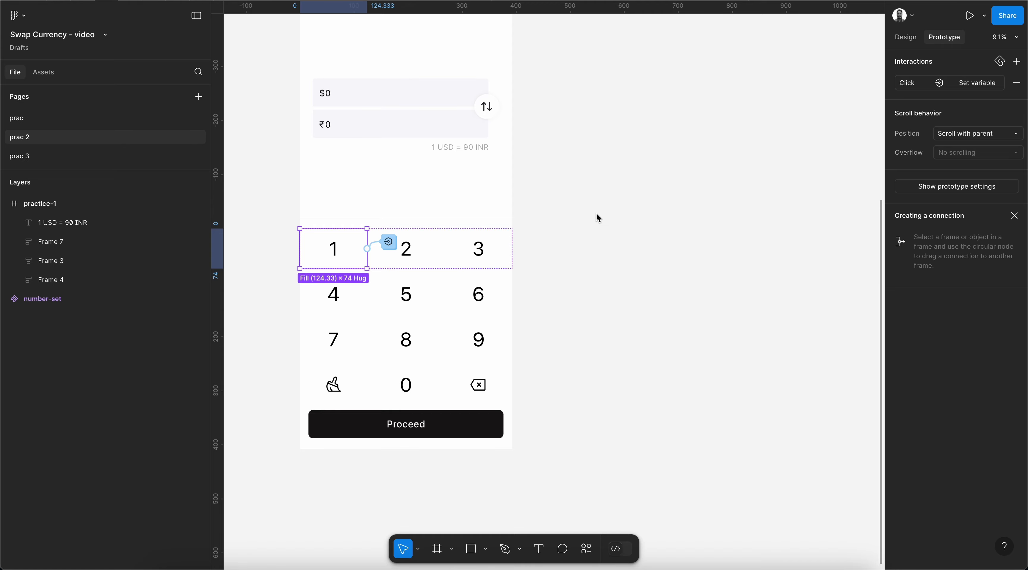
# On page prac 3, review the CHF to GBP, GBP to EUR, GBP to JPY and GBP to USD keypads of the keyboard component set
pyautogui.click(93, 157)
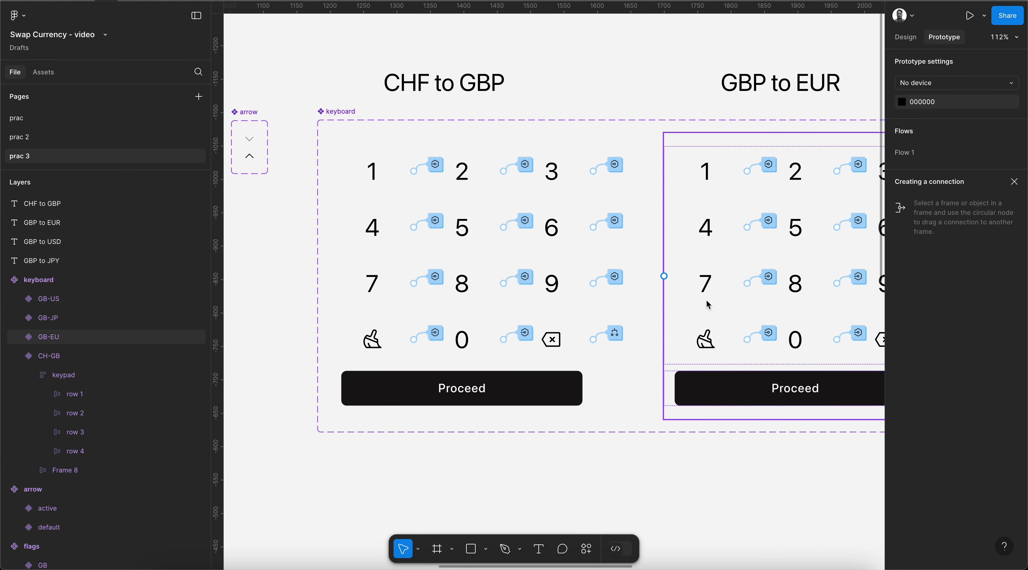
pyautogui.click(490, 341)
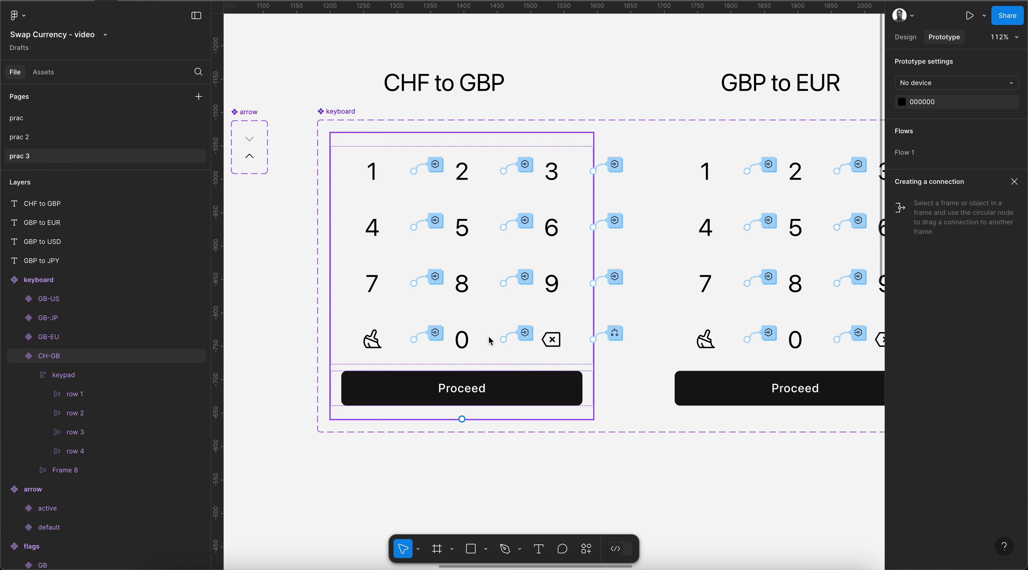
pyautogui.hscroll(4, 491, 341)
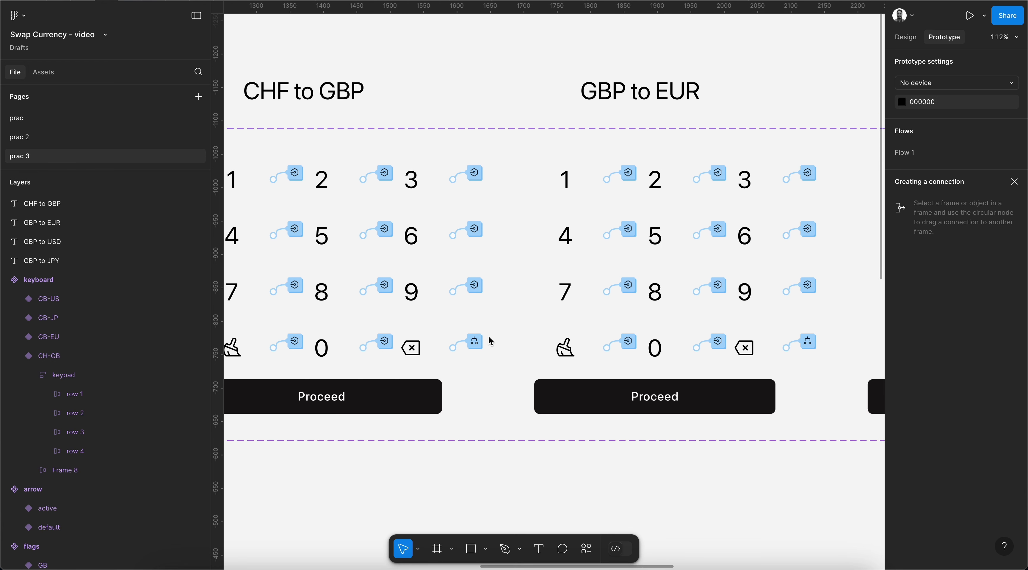
pyautogui.click(905, 36)
pyautogui.scroll(-2, 712, 240)
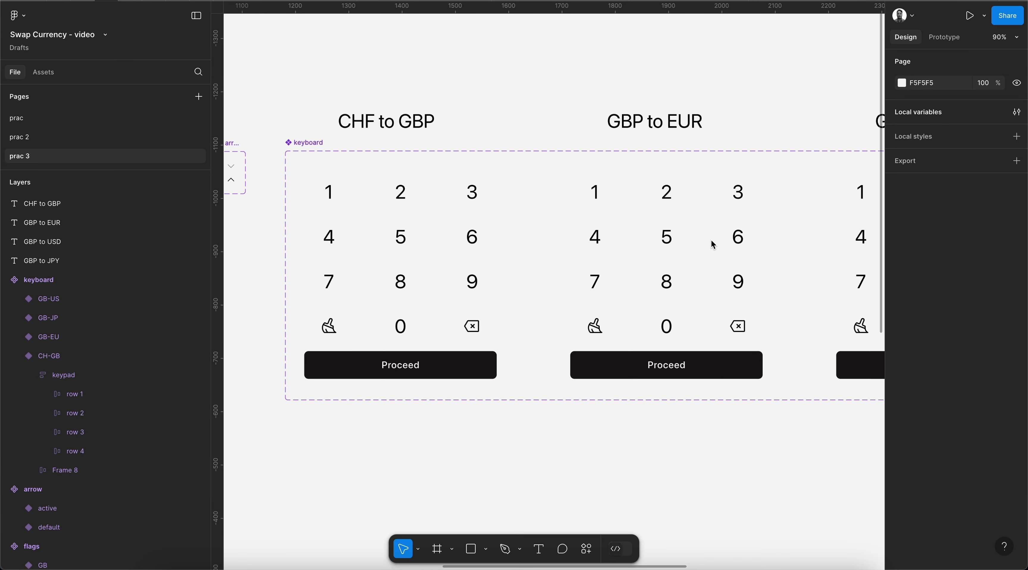
pyautogui.hscroll(6, 712, 241)
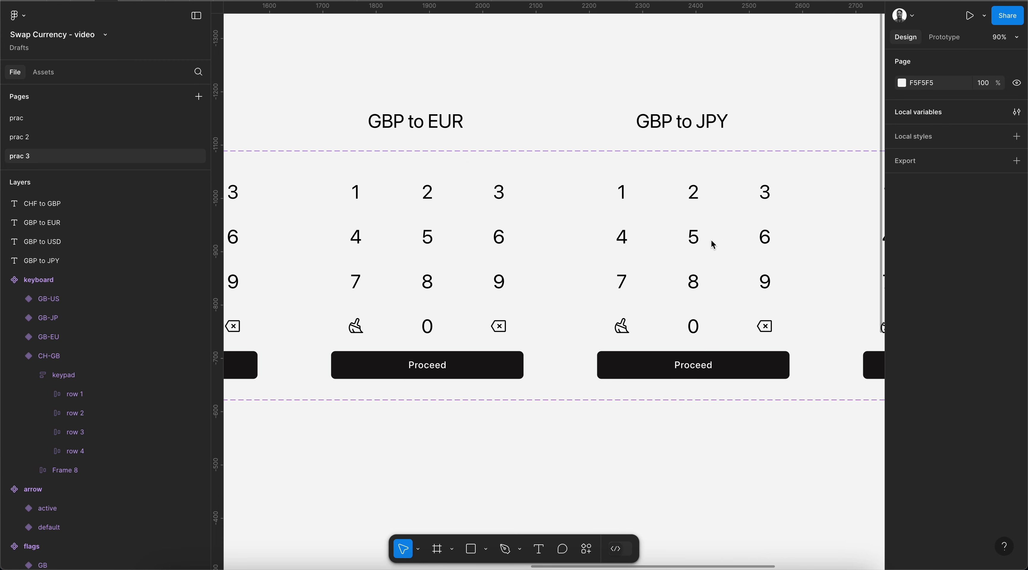
pyautogui.scroll(-3, 710, 239)
pyautogui.scroll(-2, 711, 240)
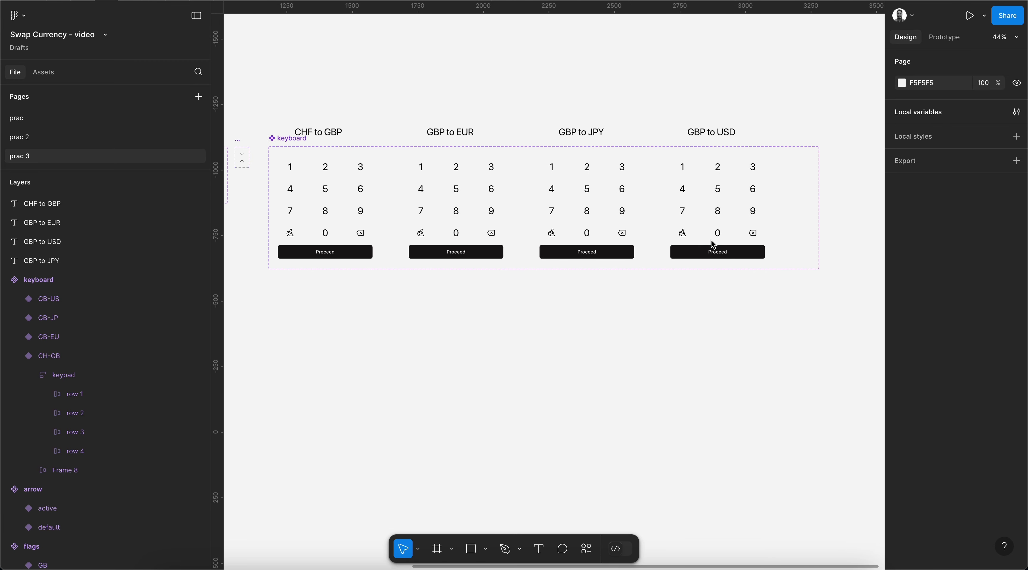
# Open the on-click interaction of the CHF to GBP keypad's 1 key and examine its rupees conversion action for a two-digit input
pyautogui.hscroll(-3, 710, 239)
pyautogui.scroll(2, 327, 307)
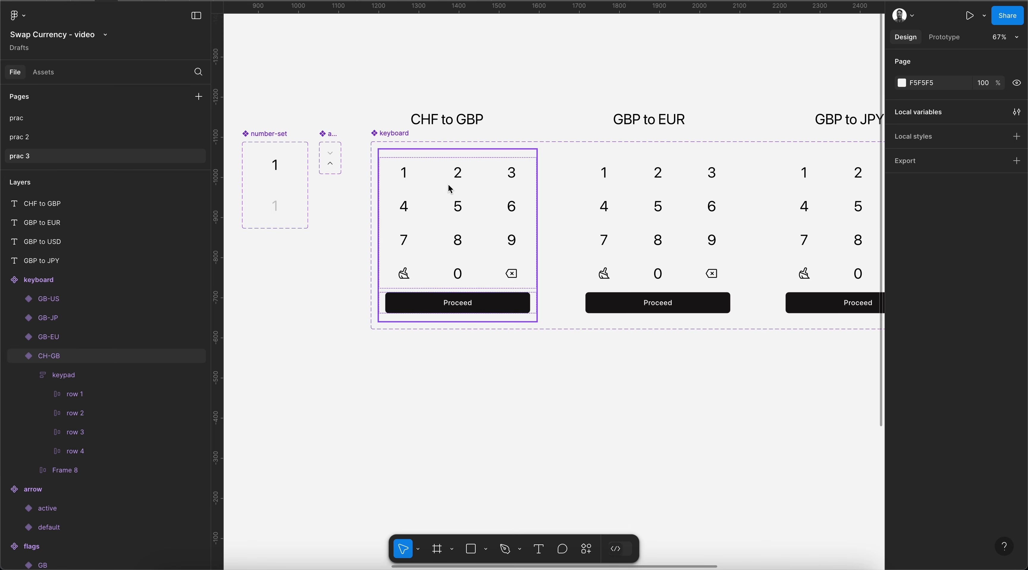
pyautogui.scroll(3, 448, 185)
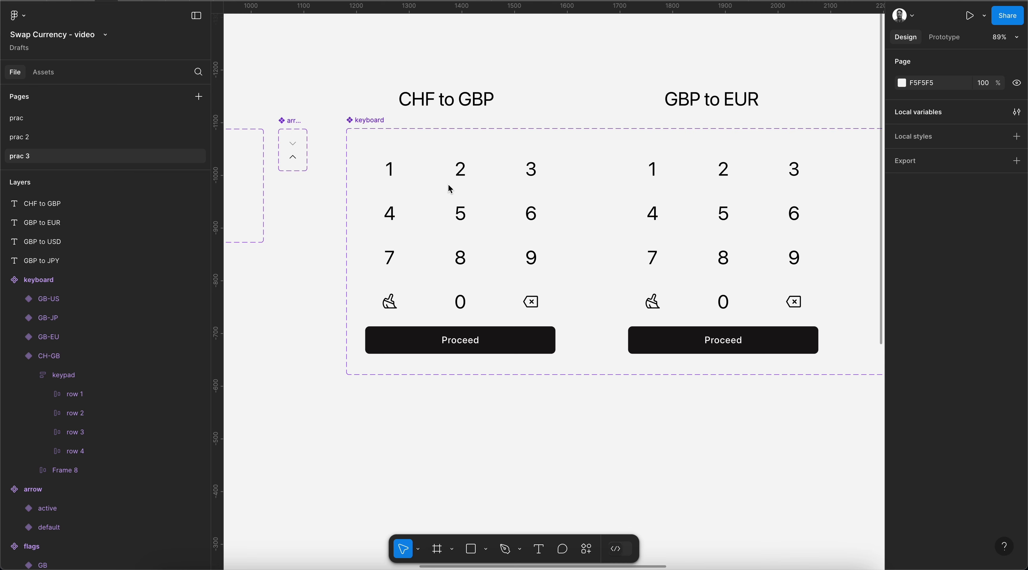
pyautogui.scroll(2, 449, 185)
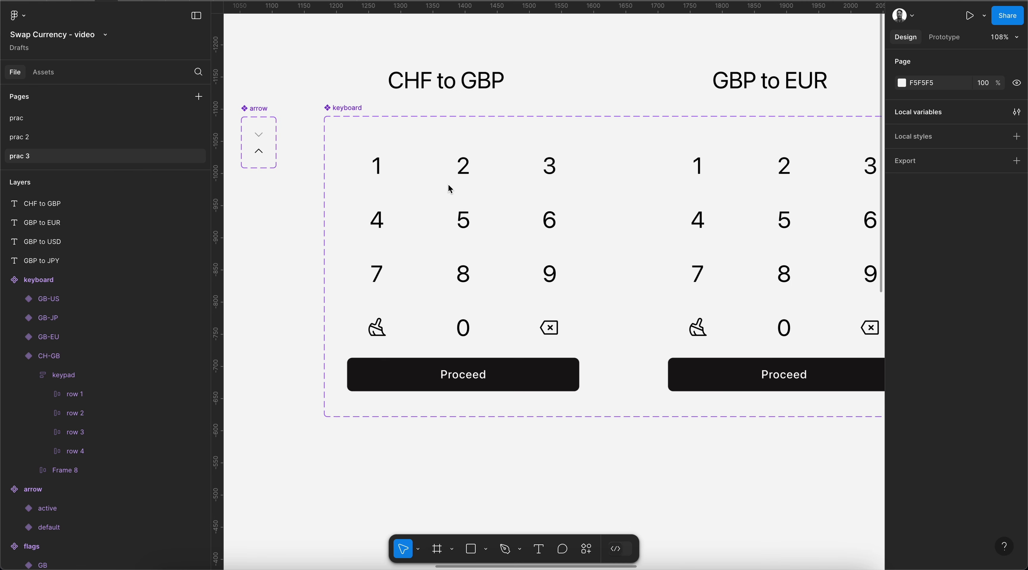
pyautogui.click(446, 203)
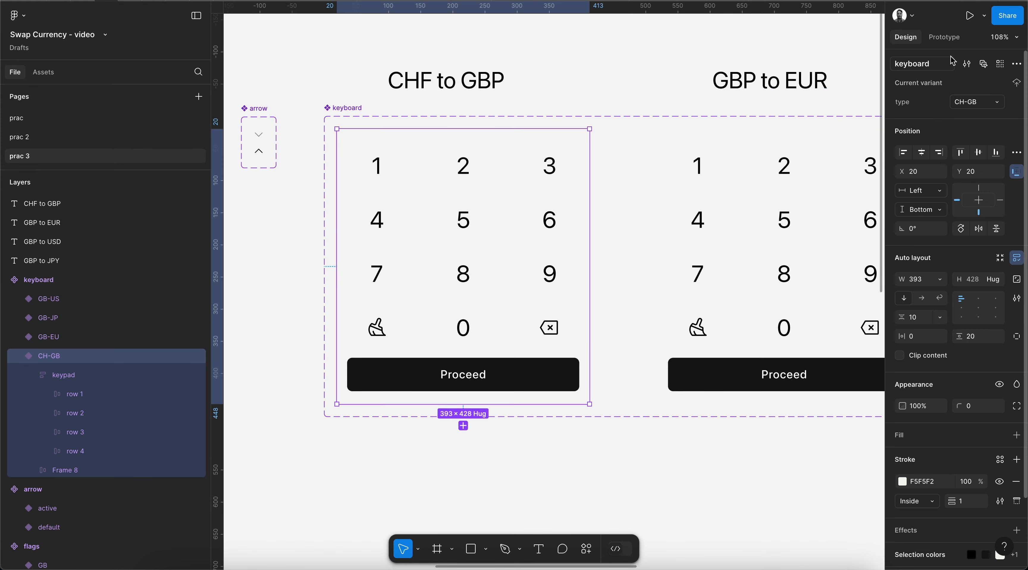
pyautogui.click(953, 39)
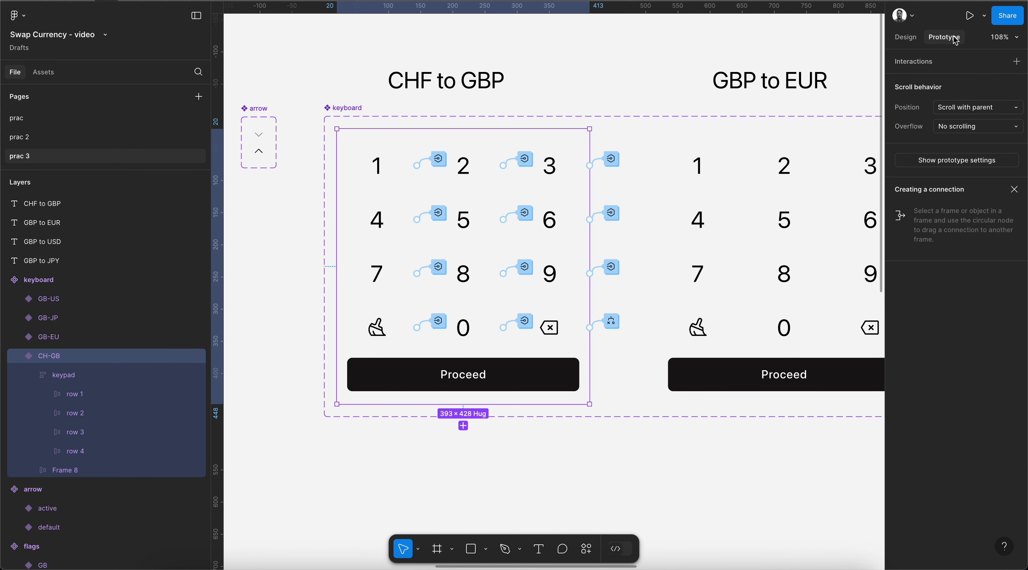
pyautogui.click(439, 161)
pyautogui.moveTo(449, 192); pyautogui.dragTo(812, 66)
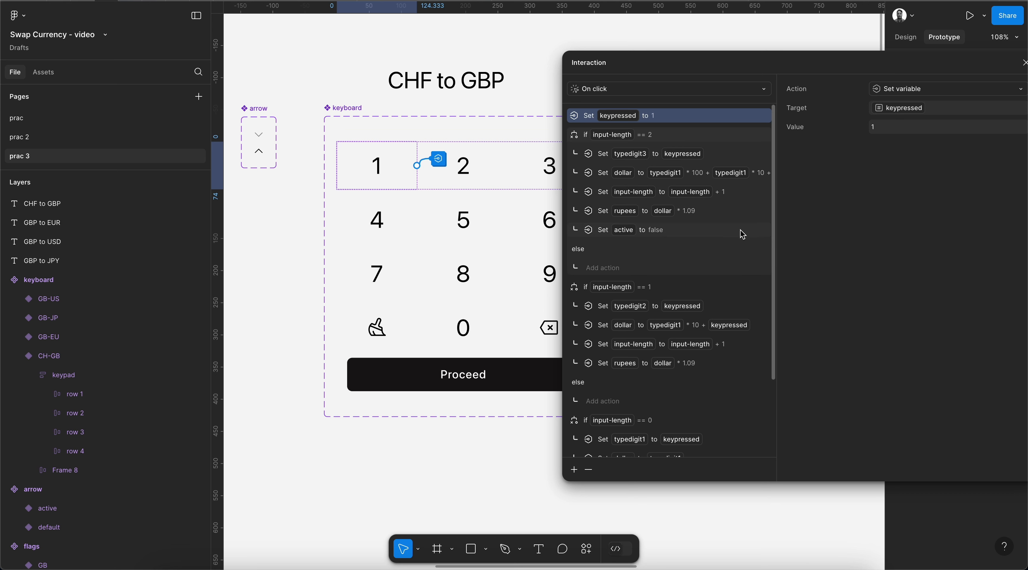
pyautogui.click(726, 214)
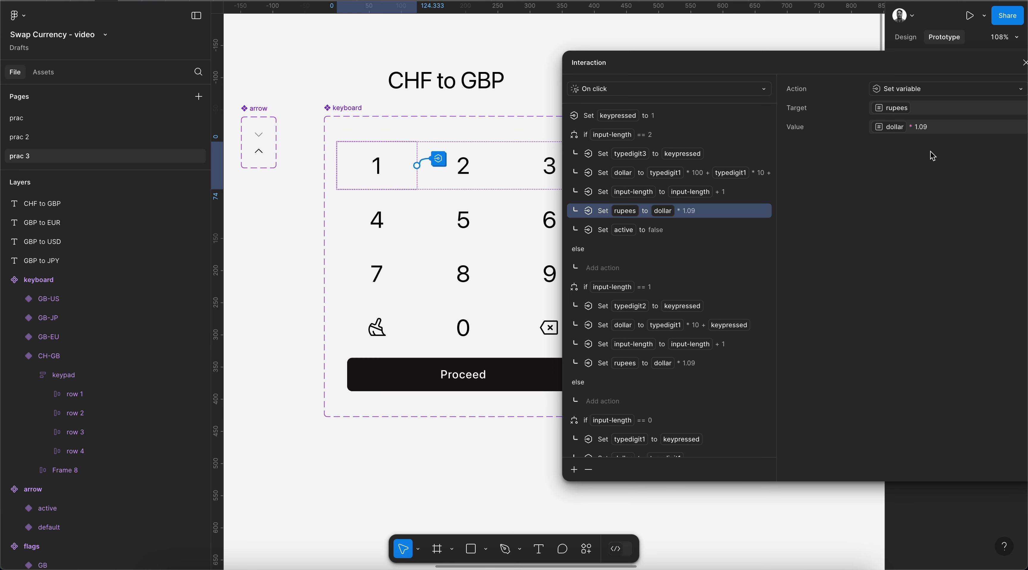
# Open the backspace key's on-click interaction in the CHF to GBP keypad and examine its input-length conditions
pyautogui.hscroll(5, 436, 244)
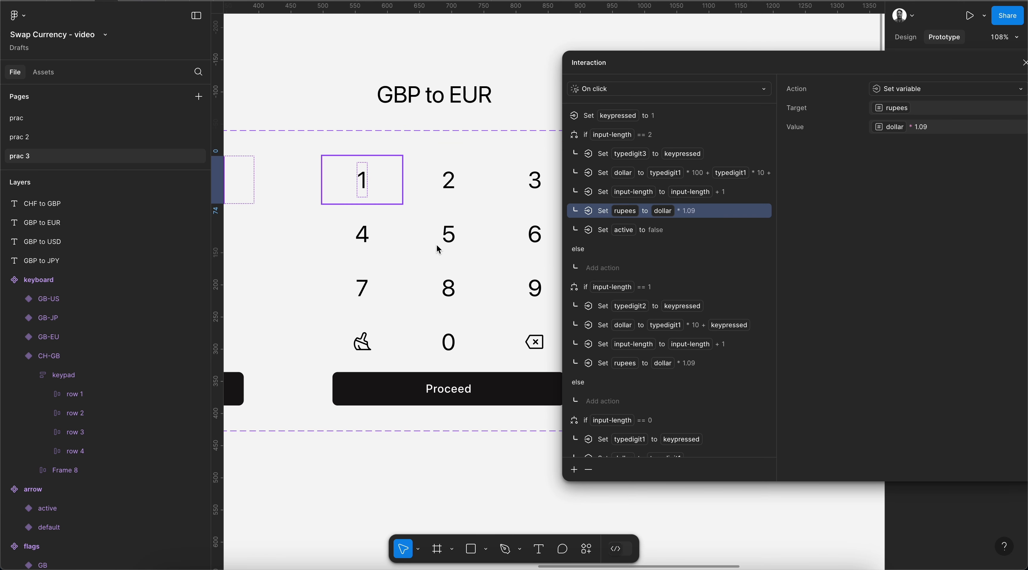
pyautogui.click(420, 333)
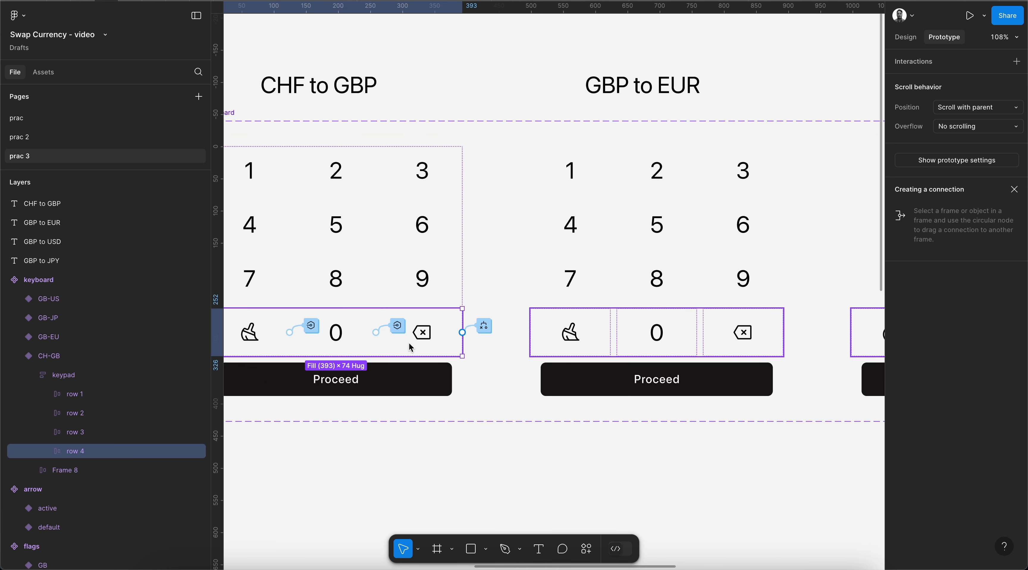
pyautogui.click(492, 329)
pyautogui.click(493, 331)
pyautogui.click(279, 408)
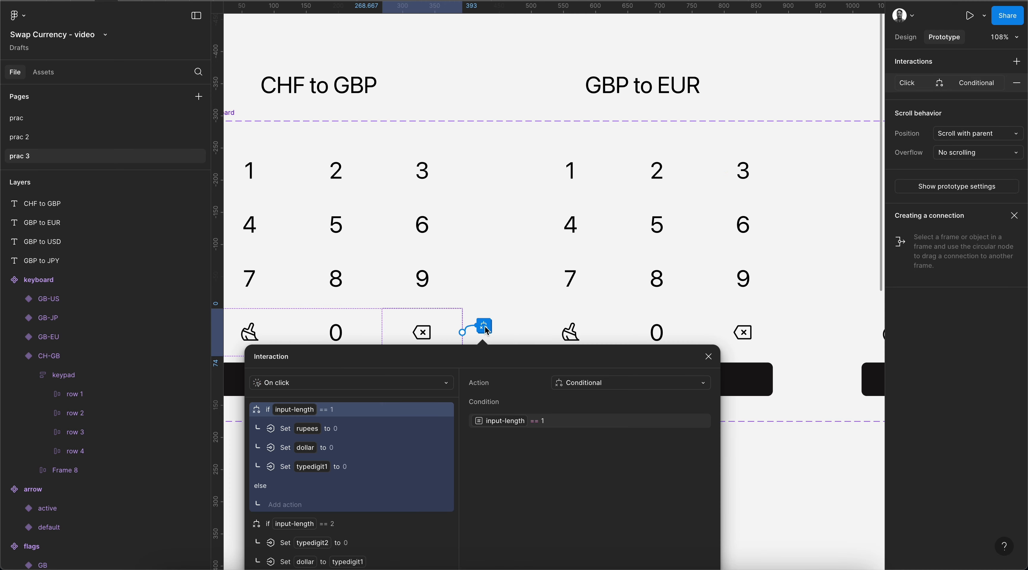
pyautogui.moveTo(523, 360); pyautogui.dragTo(852, 54)
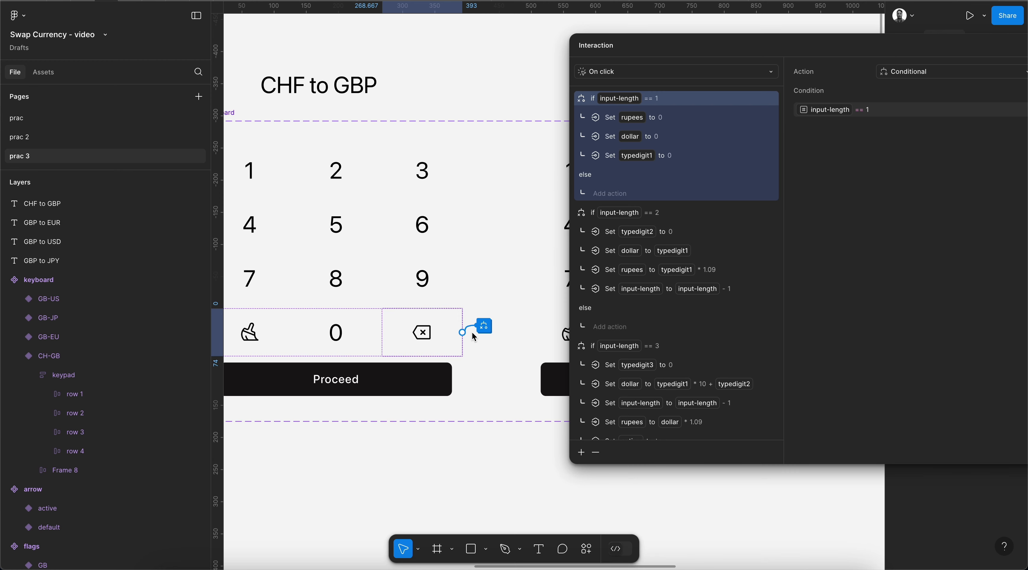
# Inspect the rupees conversion action in the on-click interaction of the GBP to EUR keypad's 1 key, then close it
pyautogui.hscroll(8, 472, 333)
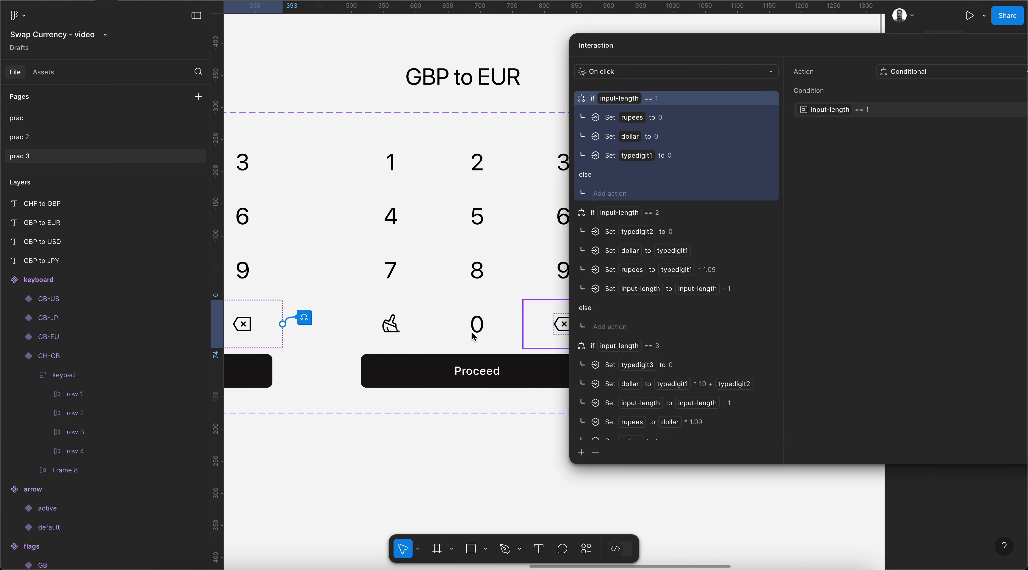
pyautogui.click(464, 338)
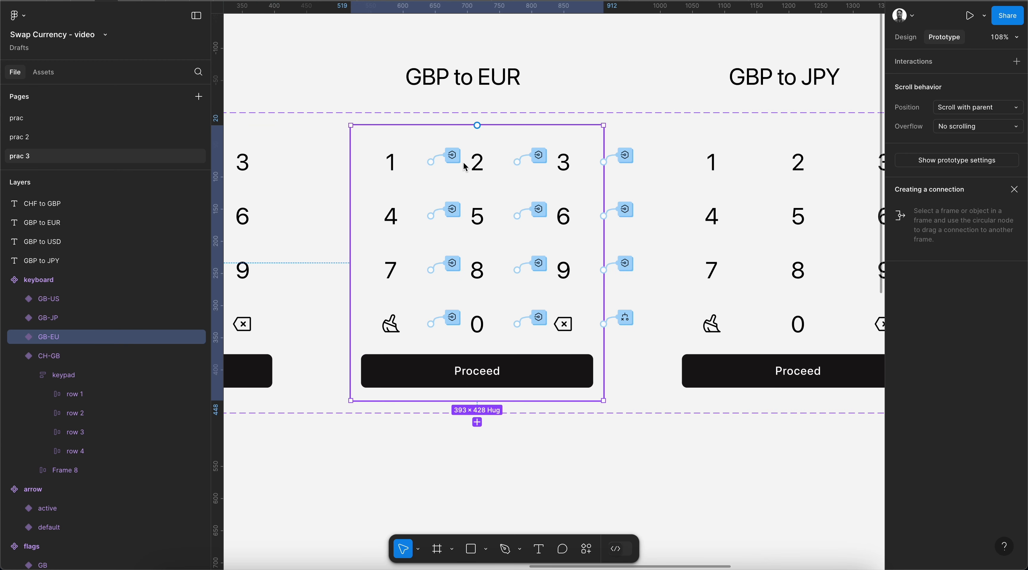
pyautogui.click(454, 156)
pyautogui.moveTo(368, 186); pyautogui.dragTo(711, 72)
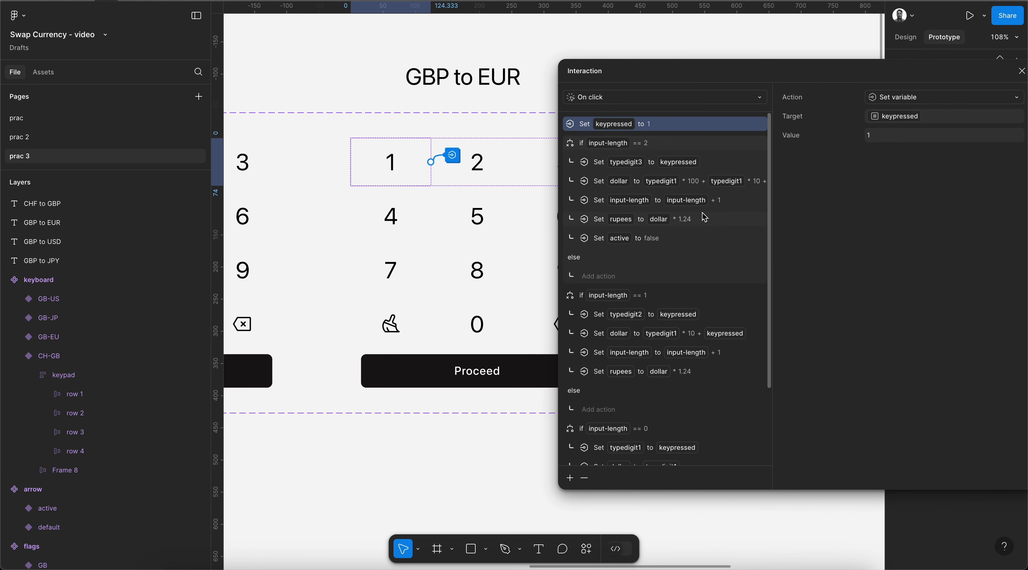
pyautogui.click(704, 223)
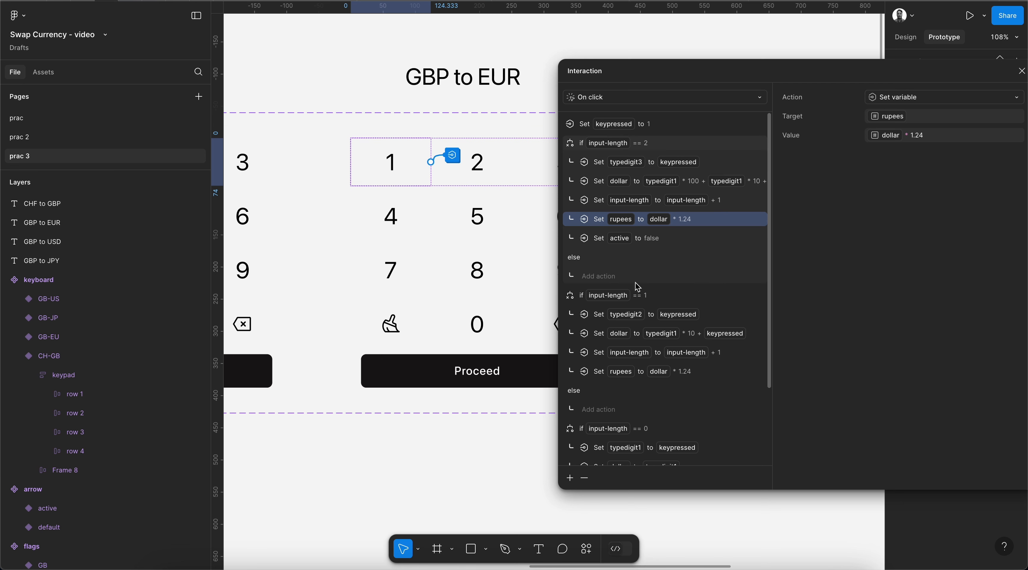
pyautogui.click(1021, 72)
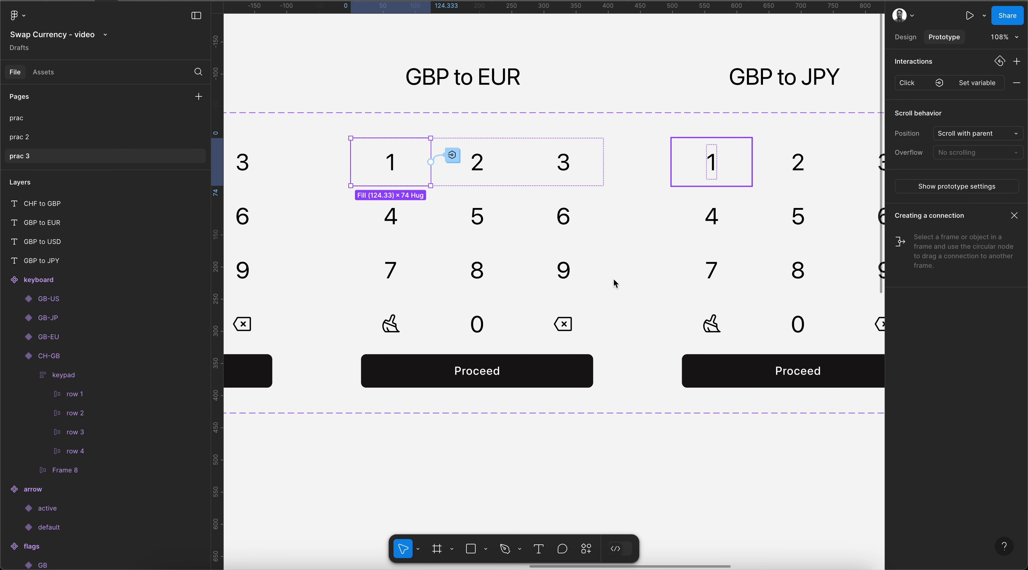
# Examine the currency swap frame and compare it with the currency keypads in the keyboard component set
pyautogui.scroll(-5, 613, 278)
pyautogui.hscroll(-10, 613, 279)
pyautogui.scroll(-5, 613, 279)
pyautogui.scroll(-3, 616, 283)
pyautogui.hscroll(-3, 616, 282)
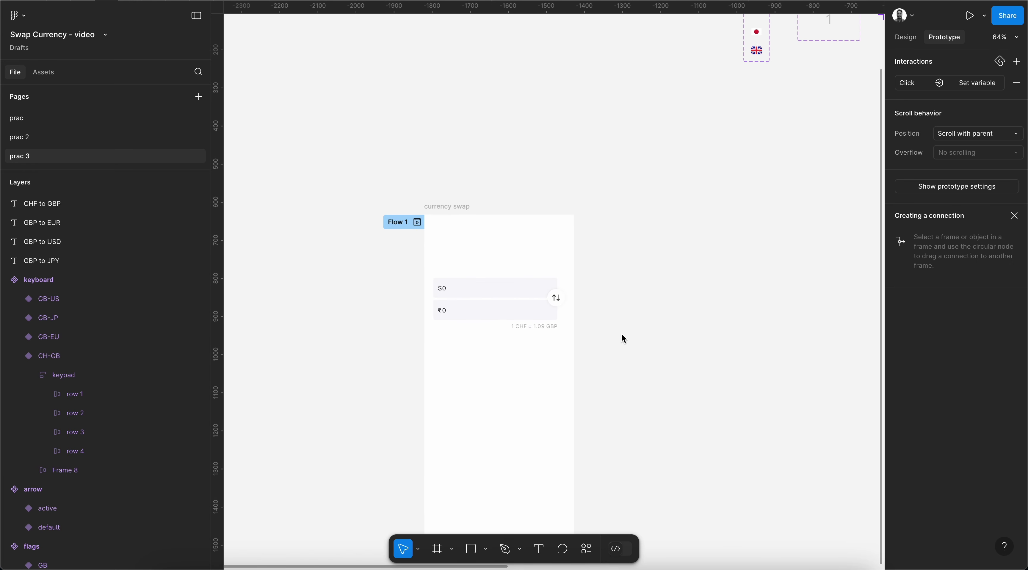
pyautogui.hscroll(15, 621, 334)
pyautogui.scroll(4, 622, 335)
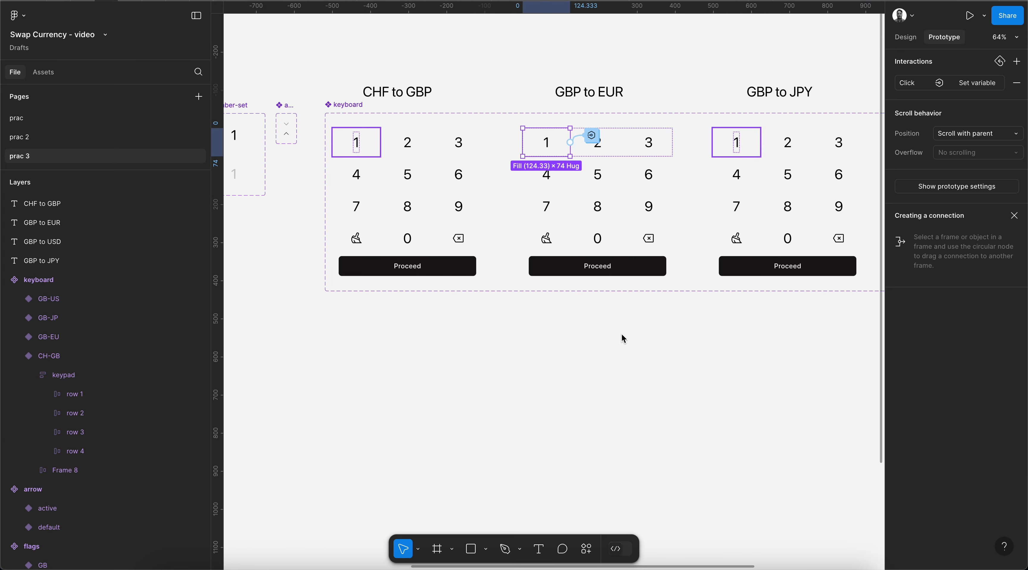
pyautogui.hscroll(-15, 622, 337)
pyautogui.scroll(-4, 623, 338)
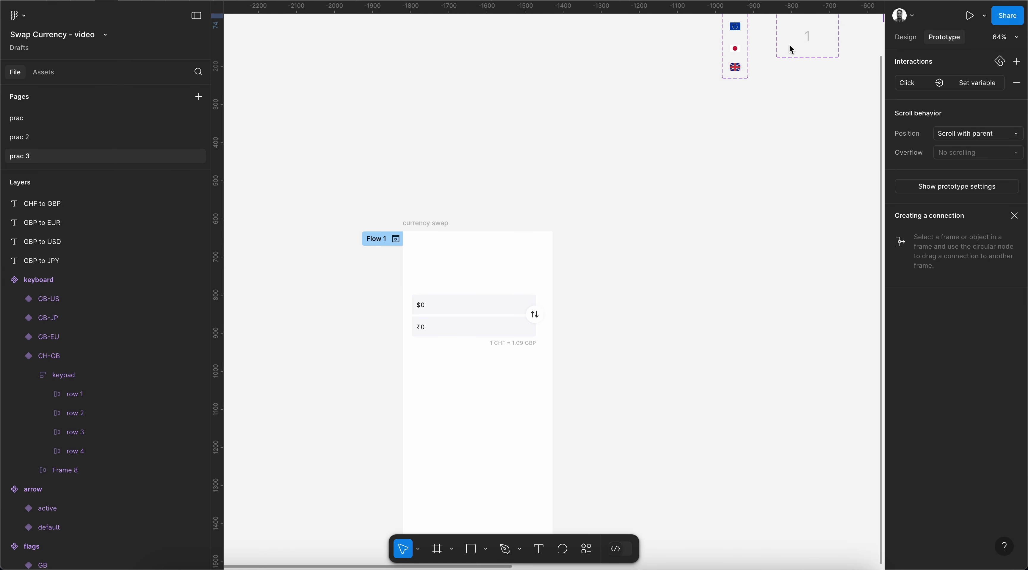
# Return to the design settings, clear the selection and look over the flags, number-set, arrow and keyboard component sets
pyautogui.click(905, 37)
pyautogui.hscroll(4, 666, 255)
pyautogui.scroll(2, 666, 254)
pyautogui.hscroll(4, 661, 253)
pyautogui.scroll(2, 661, 253)
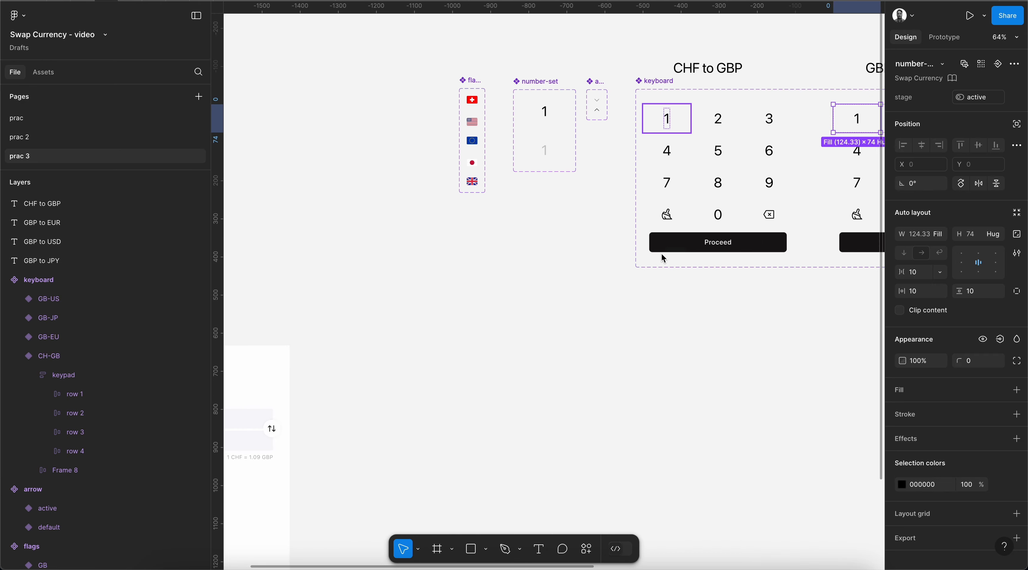
pyautogui.scroll(5, 661, 253)
pyautogui.click(524, 399)
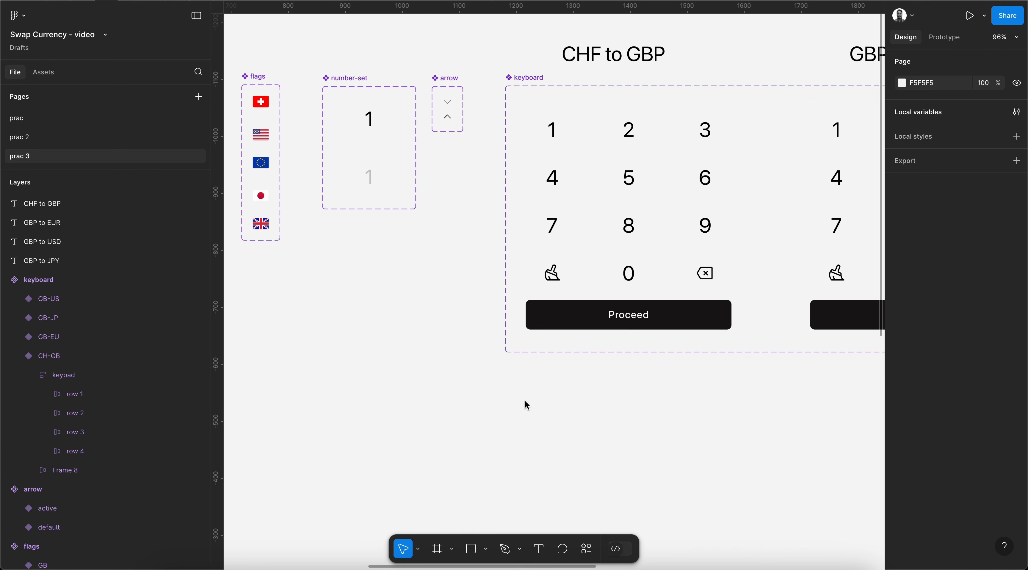
# Look over the currency swap frame and the four currency keypads in the keyboard component set
pyautogui.scroll(-1, 525, 400)
pyautogui.hscroll(-14, 525, 400)
pyautogui.scroll(-5, 524, 400)
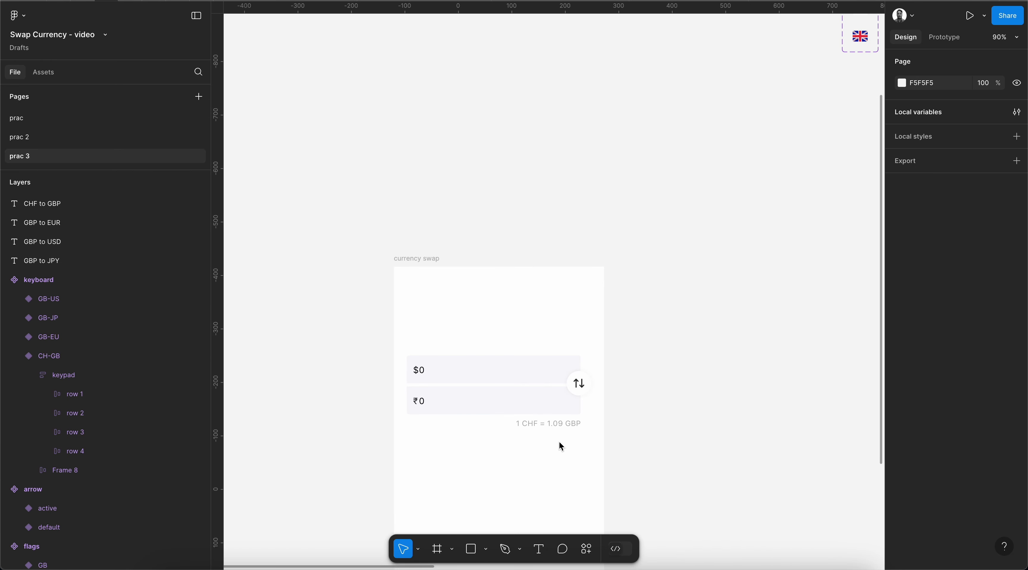
pyautogui.hscroll(10, 736, 342)
pyautogui.scroll(3, 736, 343)
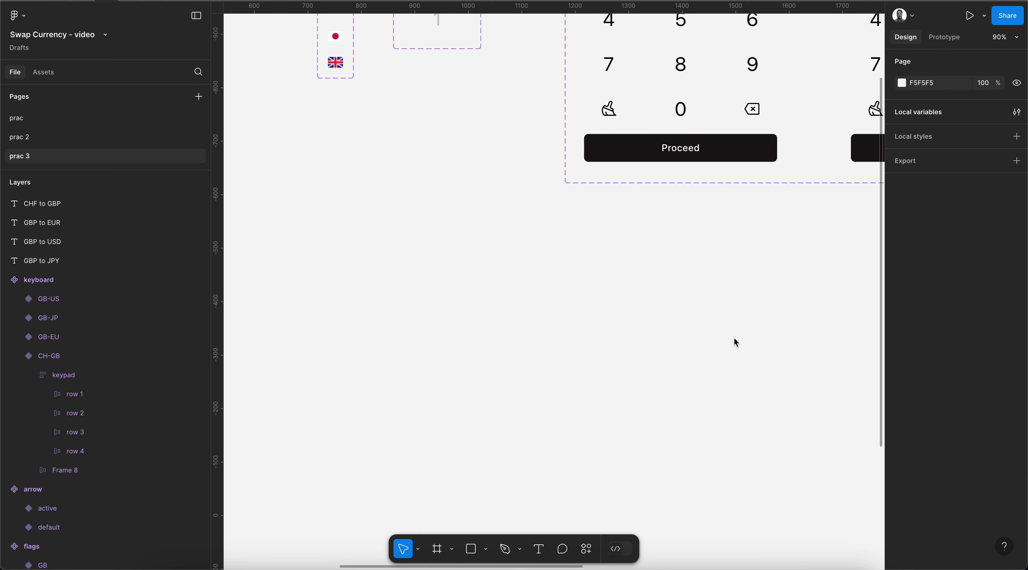
pyautogui.scroll(1, 736, 343)
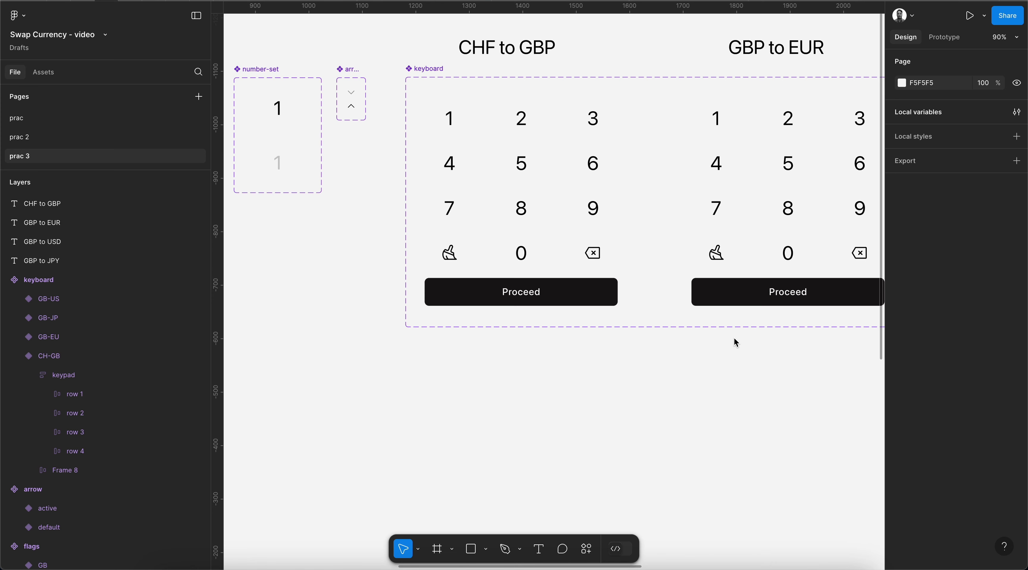
pyautogui.scroll(-5, 734, 342)
pyautogui.hscroll(5, 734, 337)
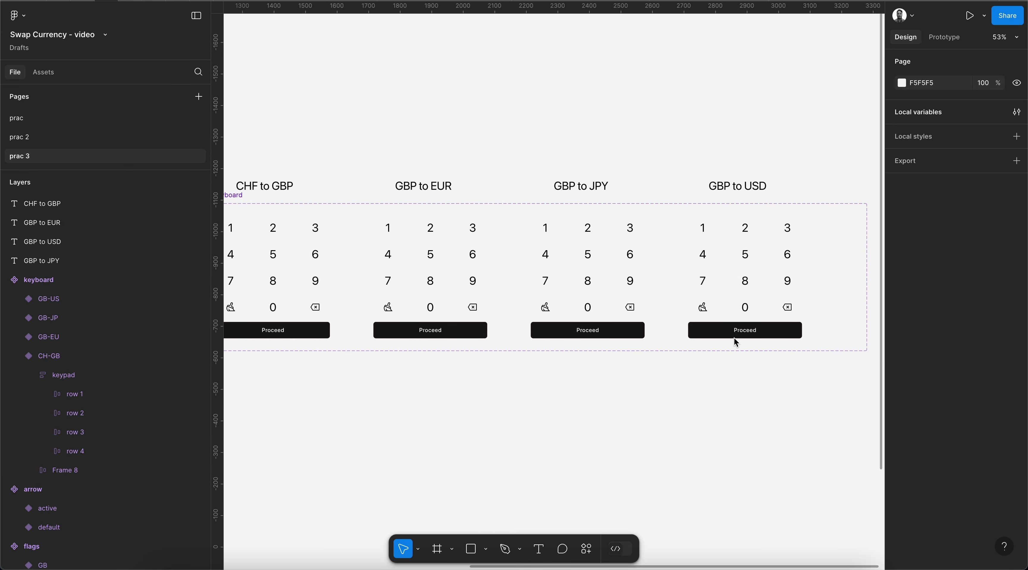
pyautogui.hscroll(-8, 734, 338)
# Inspect the values of the keyboard component set's type variant property, then close it and clear the selection
pyautogui.click(685, 169)
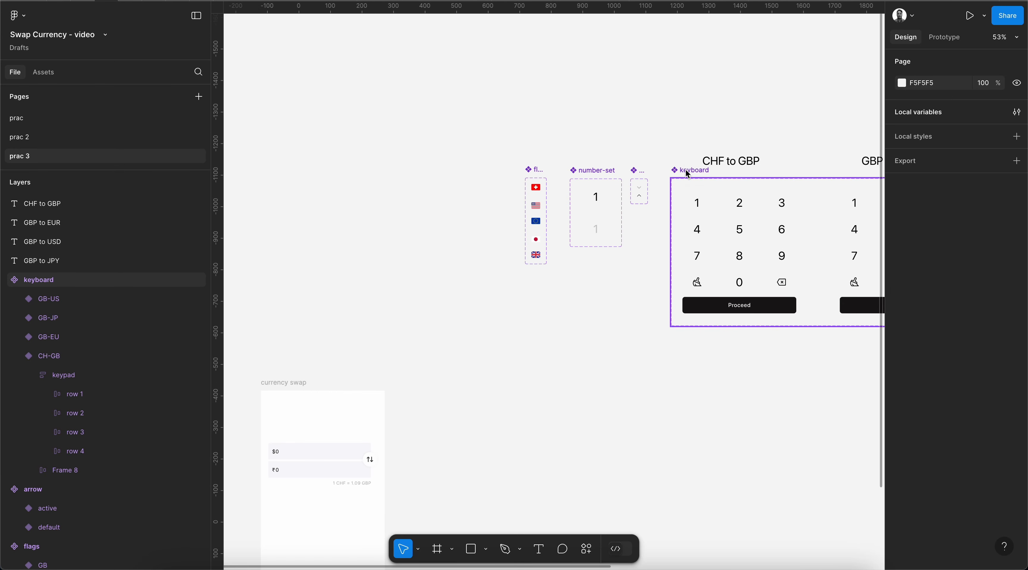
pyautogui.scroll(4, 634, 249)
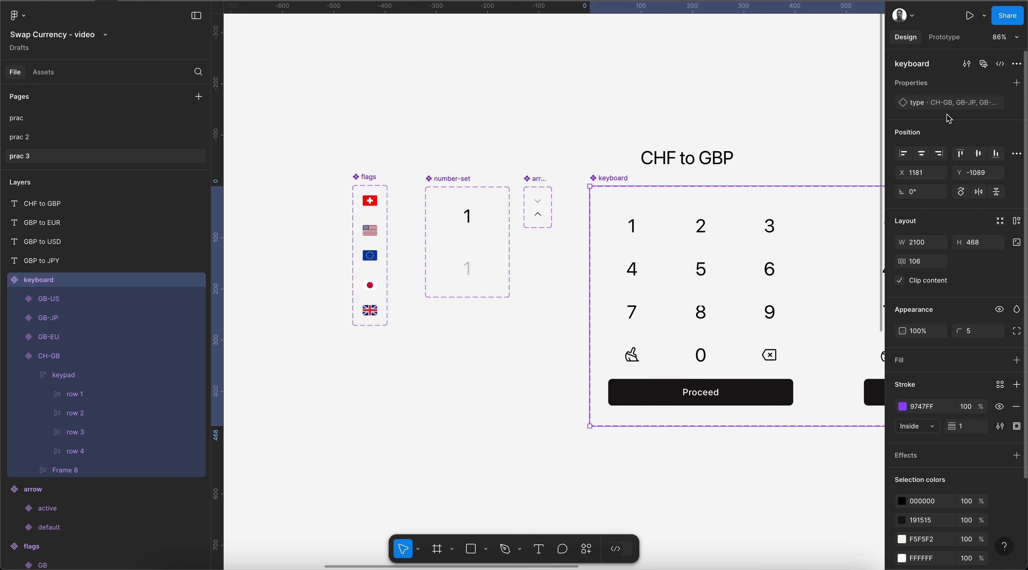
pyautogui.hscroll(5, 666, 199)
pyautogui.scroll(-2, 666, 198)
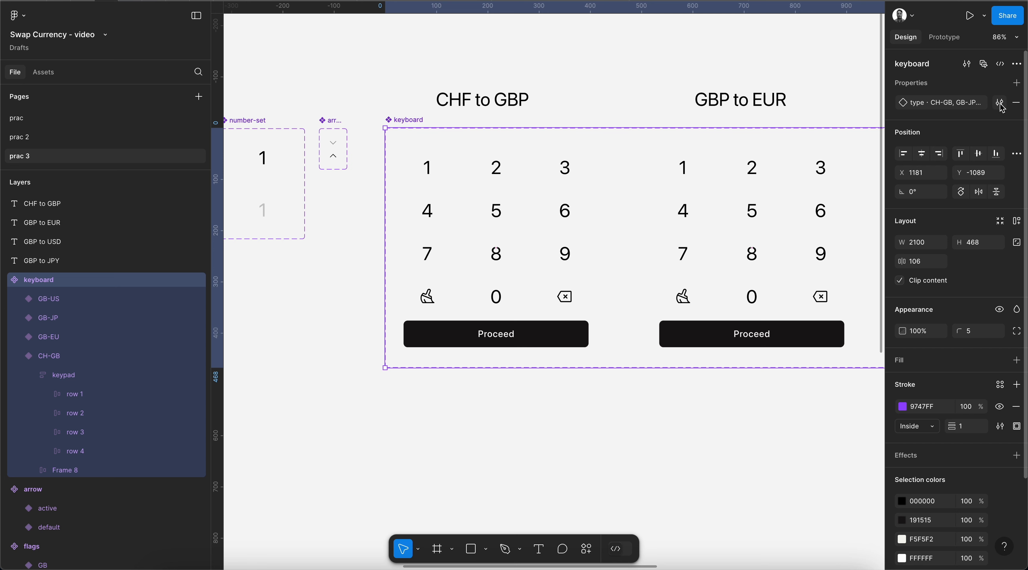
pyautogui.click(1000, 105)
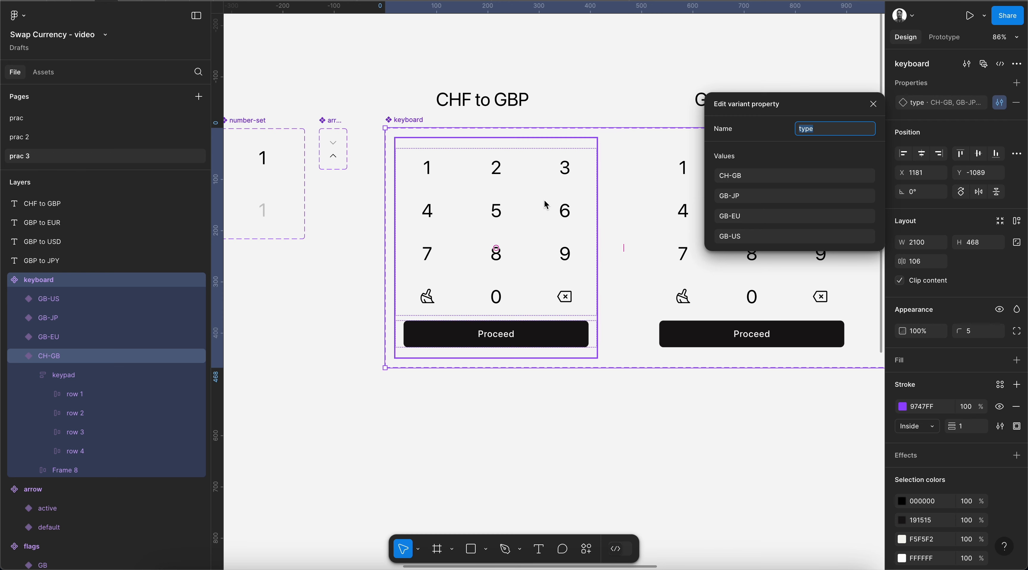
pyautogui.click(873, 102)
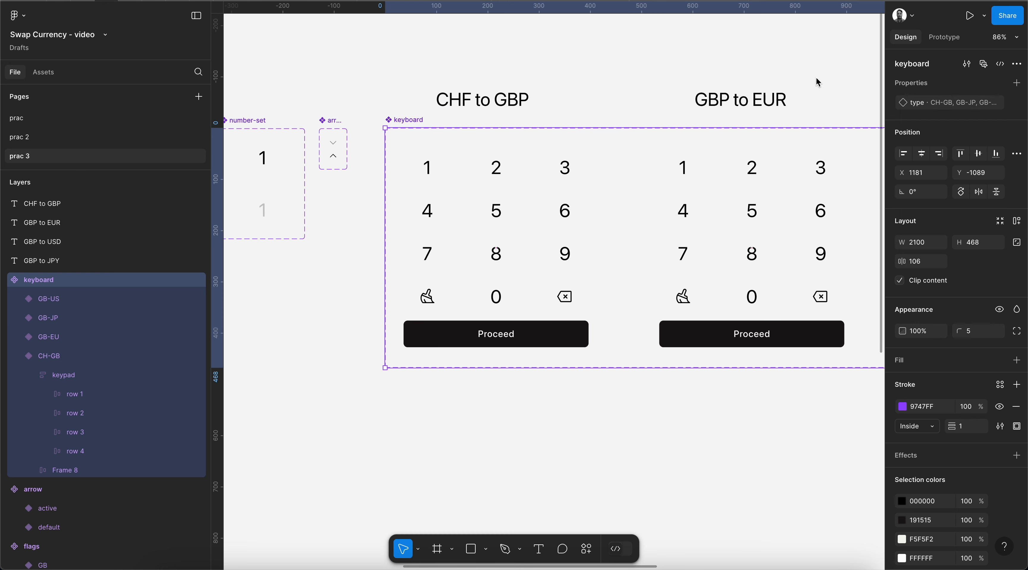
pyautogui.click(806, 82)
# Paste a copy of the CH-GB keypad variant into the currency swap frame and align it to the frame's bottom edge
pyautogui.scroll(-5, 611, 211)
pyautogui.scroll(-5, 456, 272)
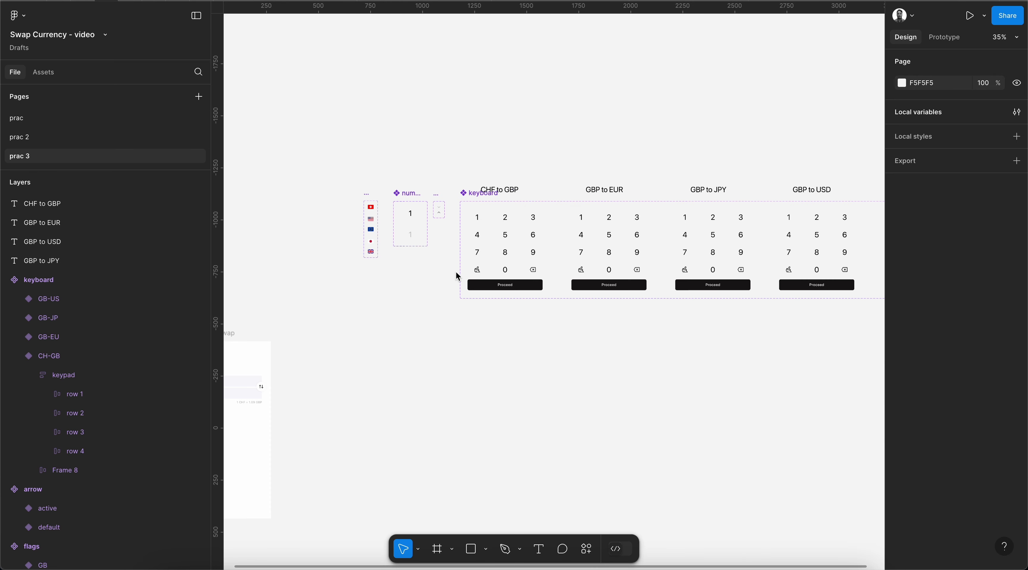
pyautogui.hscroll(-3, 455, 272)
pyautogui.scroll(5, 384, 265)
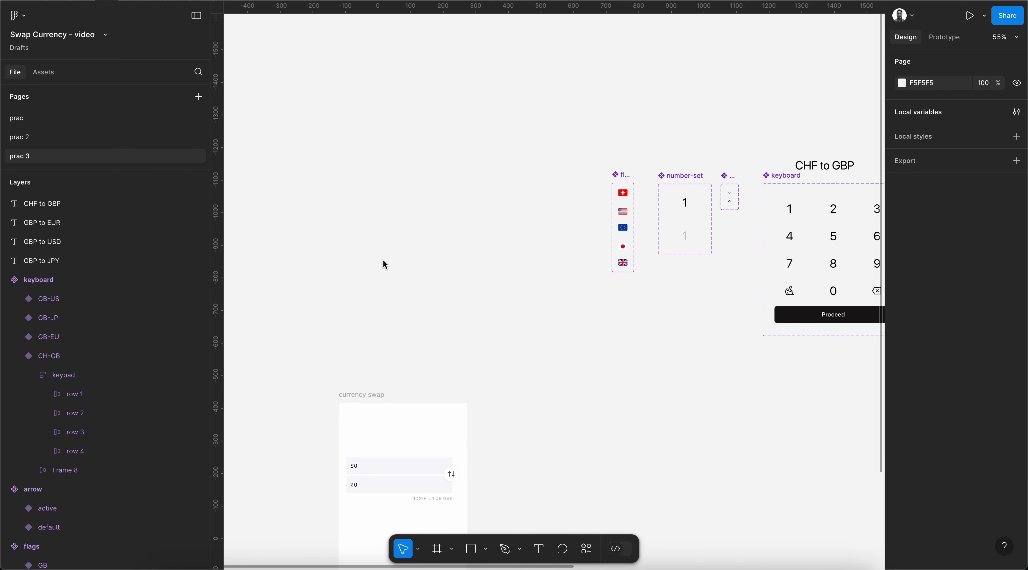
pyautogui.scroll(-5, 383, 260)
pyautogui.scroll(3, 383, 259)
pyautogui.scroll(1, 383, 261)
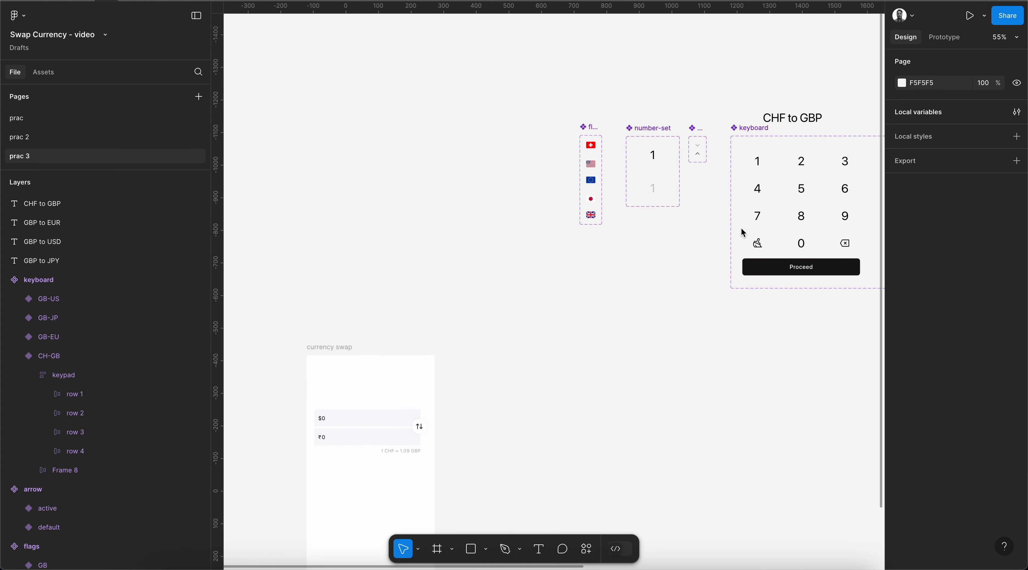
pyautogui.click(798, 193)
pyautogui.scroll(-4, 576, 379)
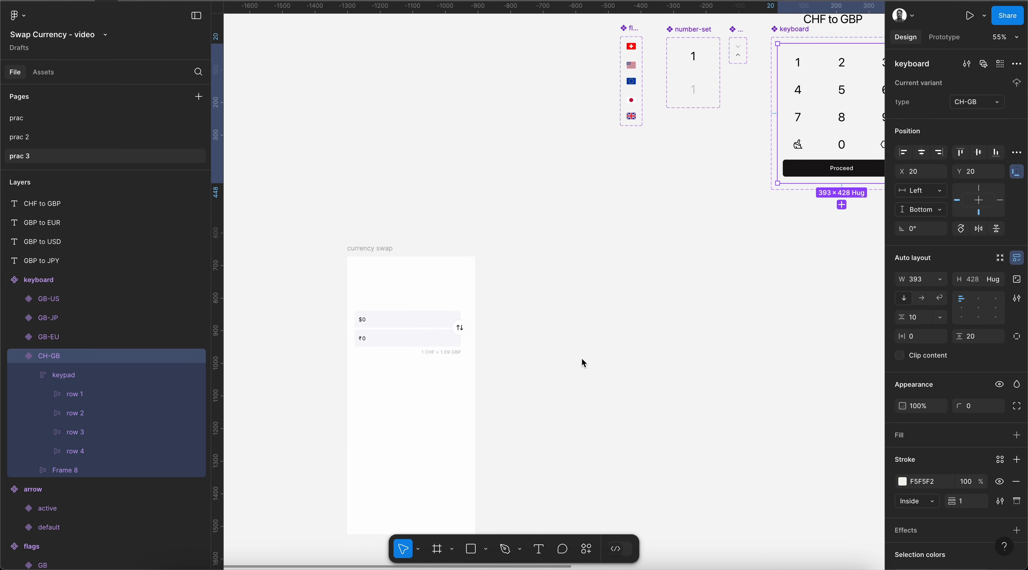
pyautogui.click(372, 286)
pyautogui.hotkey('ctrl', 'v')
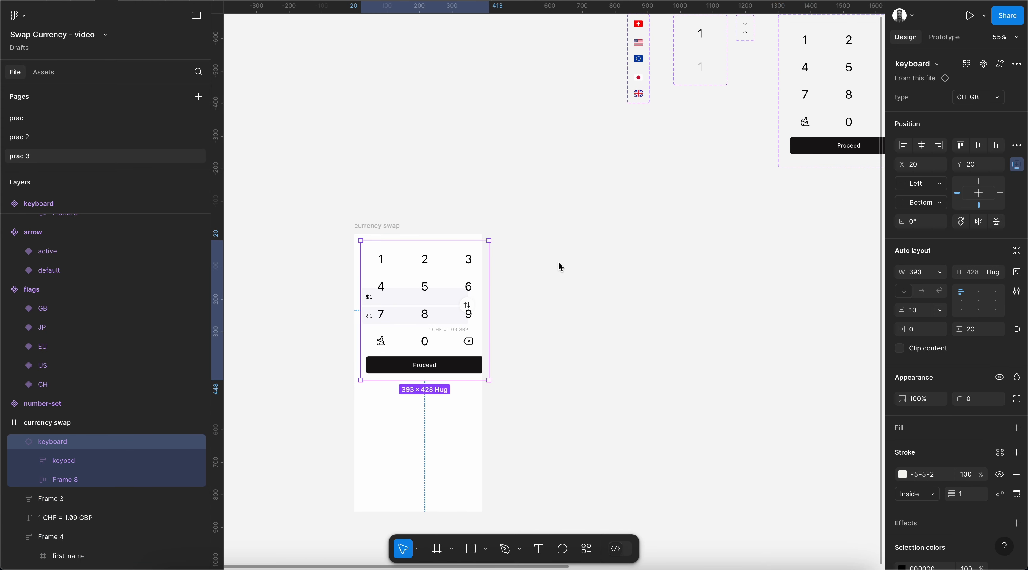
pyautogui.click(1000, 146)
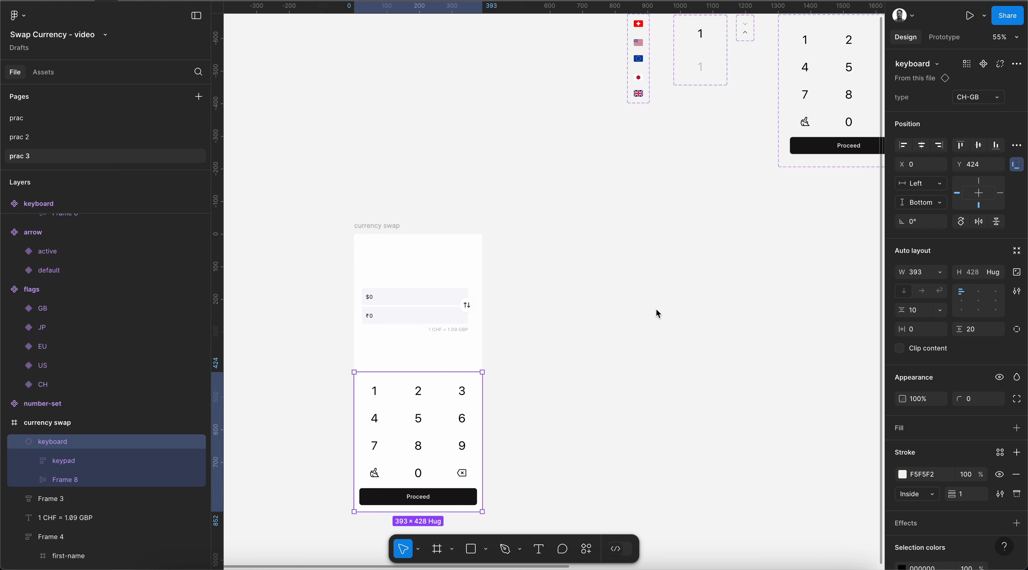
pyautogui.click(541, 238)
# Examine the two amount fields in the currency swap frame
pyautogui.scroll(2, 541, 238)
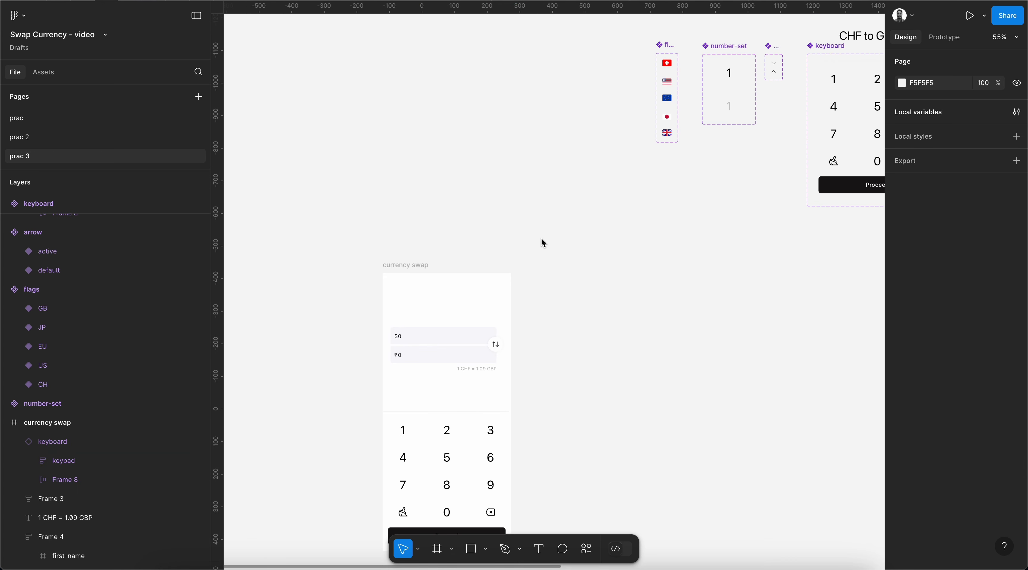
pyautogui.scroll(4, 488, 350)
pyautogui.click(487, 350)
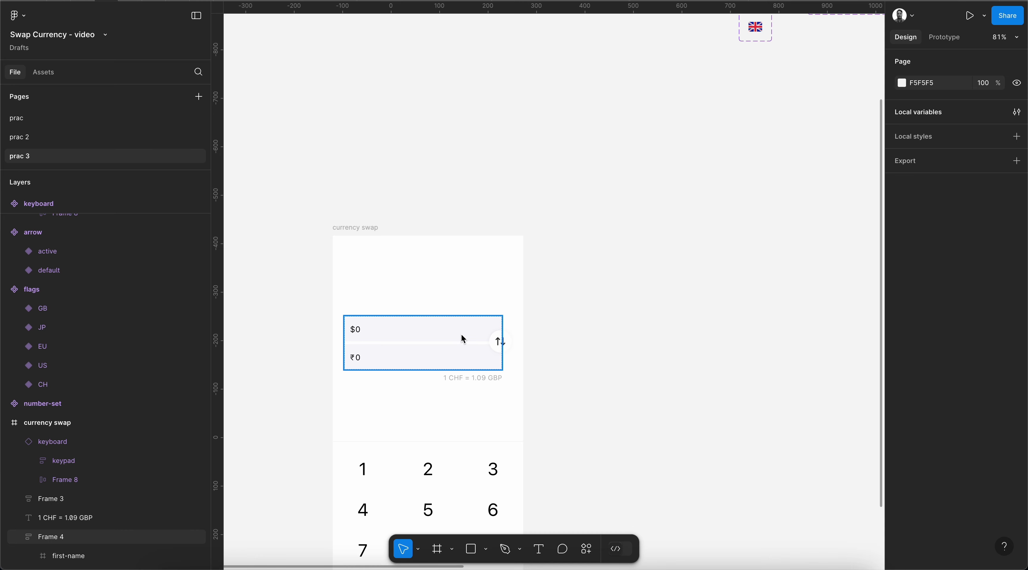
pyautogui.click(406, 313)
pyautogui.click(473, 344)
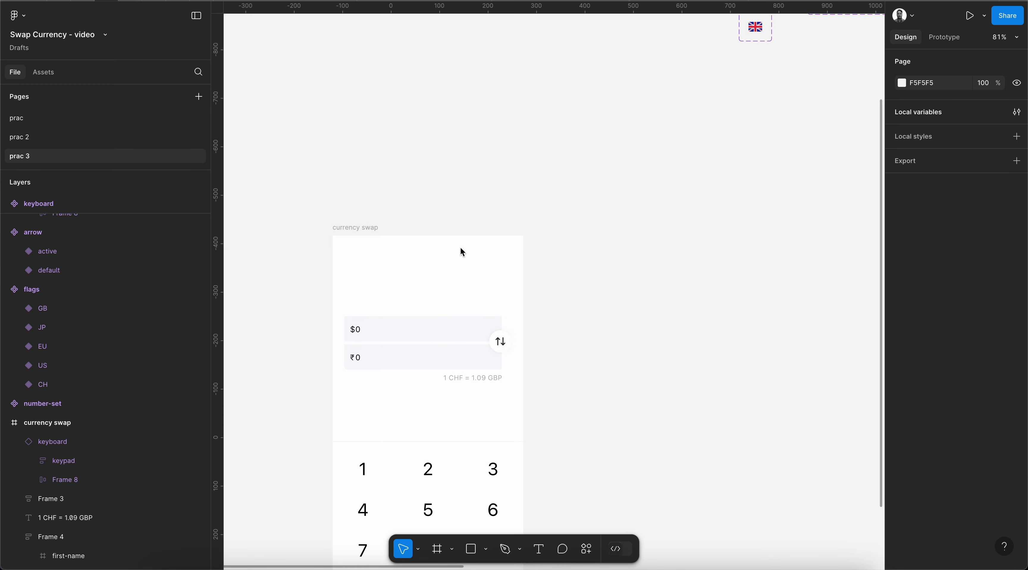
# Place a copy of the Swiss flag on the empty canvas beside the flags component set, at about X 455, Y -1022
pyautogui.scroll(6, 548, 144)
pyautogui.scroll(-1, 548, 144)
pyautogui.scroll(5, 547, 144)
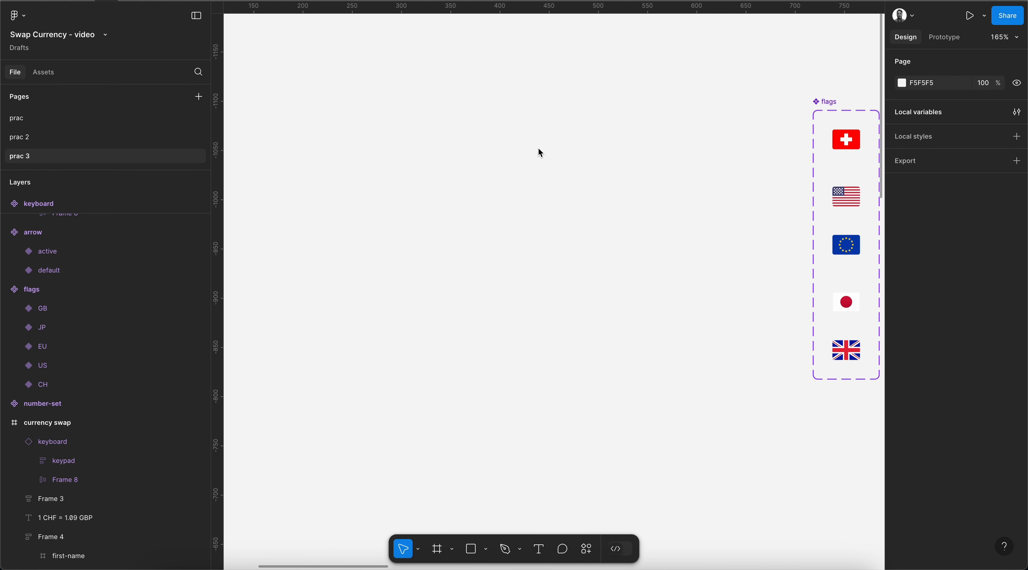
pyautogui.click(852, 140)
pyautogui.moveTo(852, 141); pyautogui.dragTo(574, 188)
pyautogui.scroll(3, 575, 188)
pyautogui.scroll(-3, 574, 188)
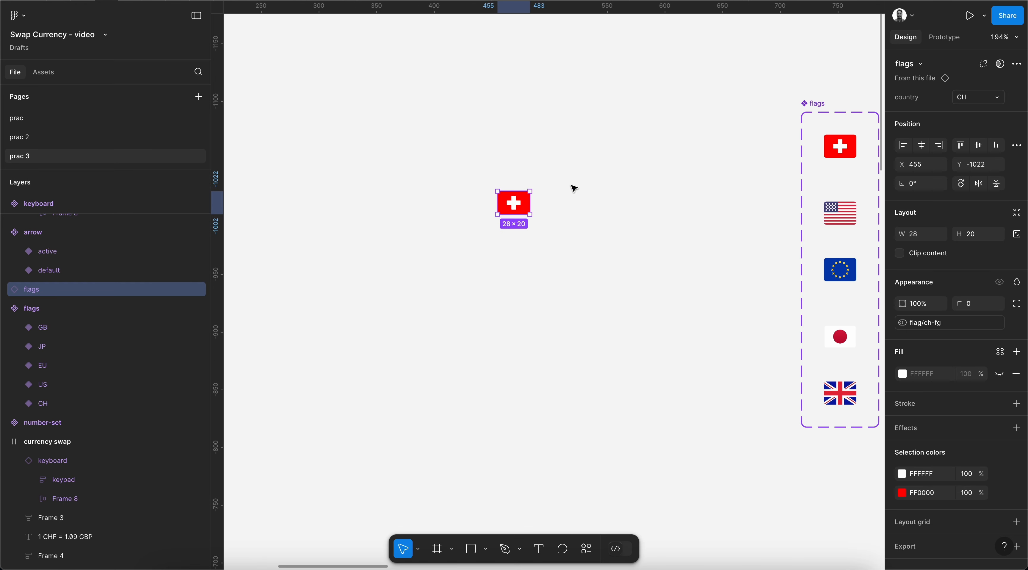
# Add the text "CHF" and move it clear of the copied Swiss flag, to its right
pyautogui.hscroll(2, 573, 188)
pyautogui.scroll(3, 544, 206)
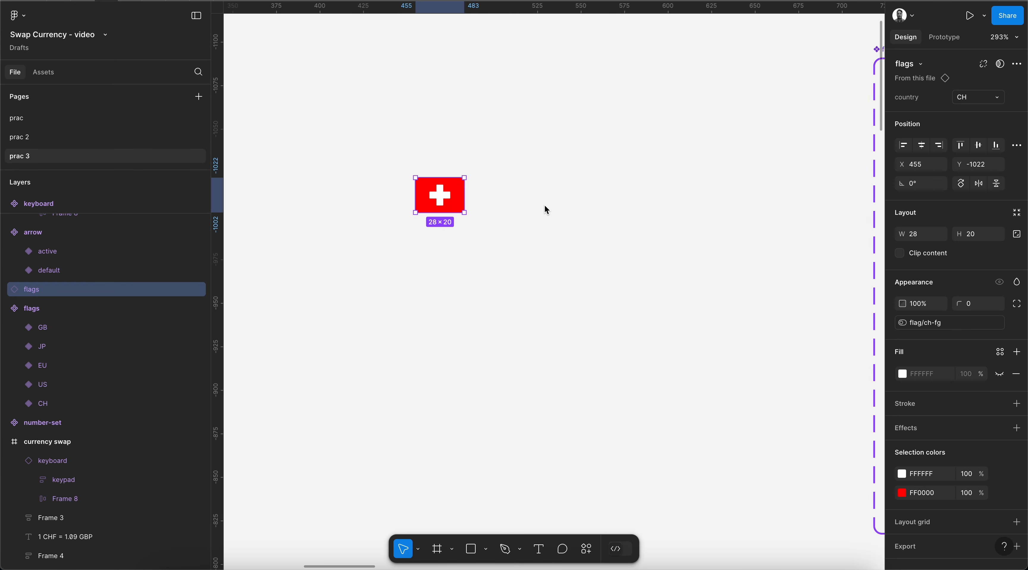
pyautogui.press('t')
pyautogui.click(498, 202)
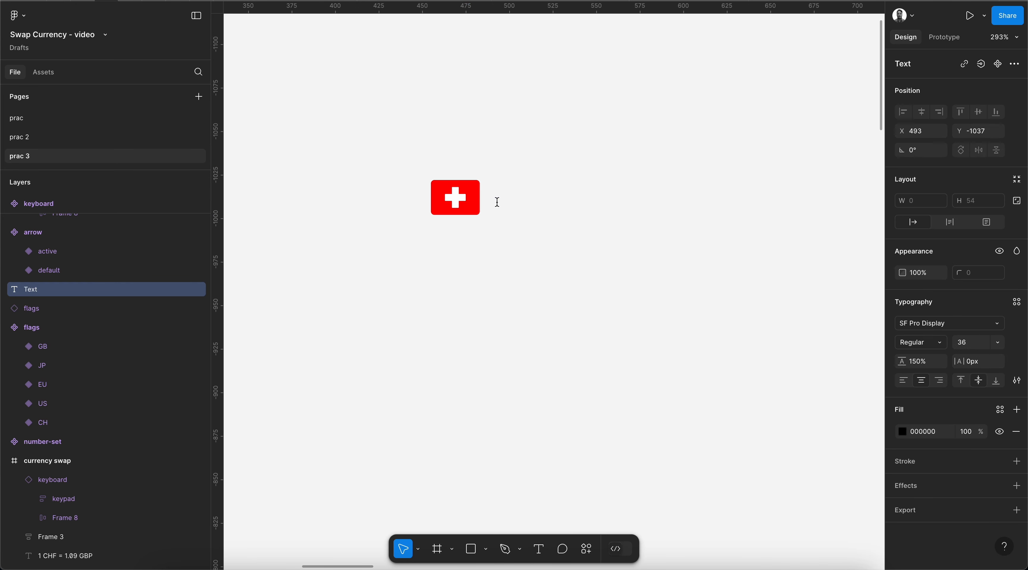
pyautogui.write('CHF')
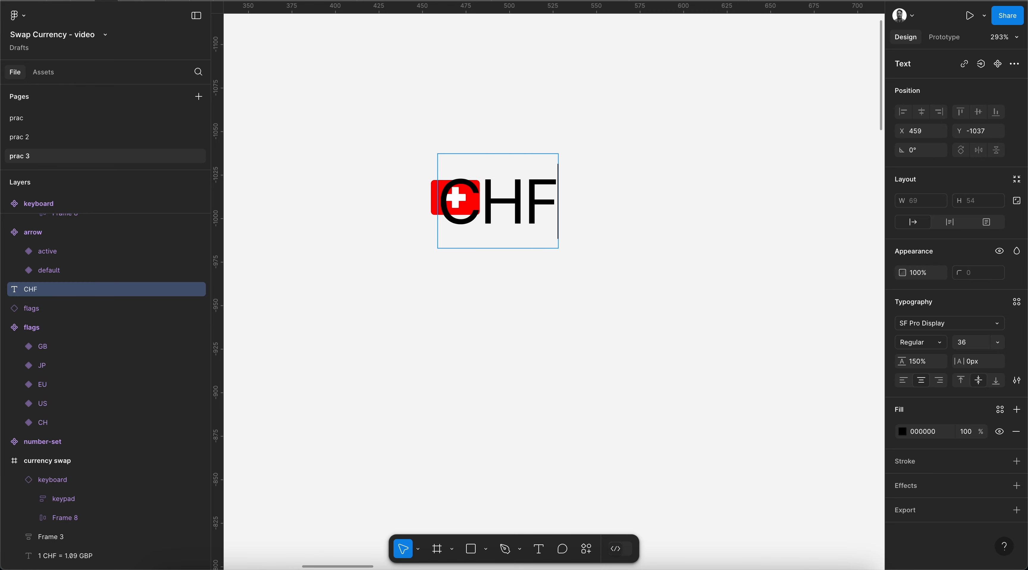
pyautogui.press('Escape')
pyautogui.moveTo(556, 207); pyautogui.dragTo(633, 204)
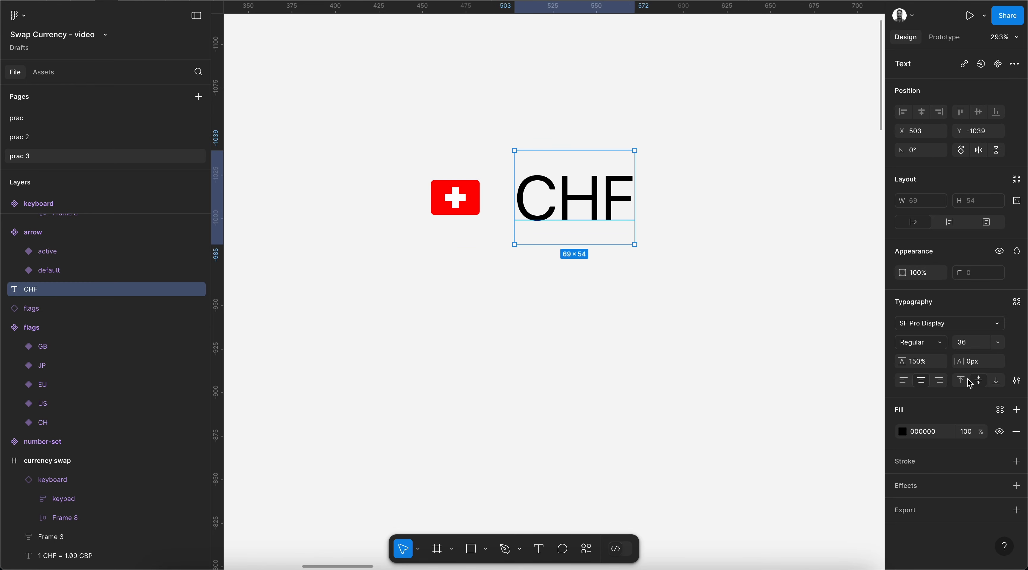
# Set the CHF text's font size to 14 and its line height to Auto
pyautogui.click(967, 346)
pyautogui.write('14')
pyautogui.press('Return')
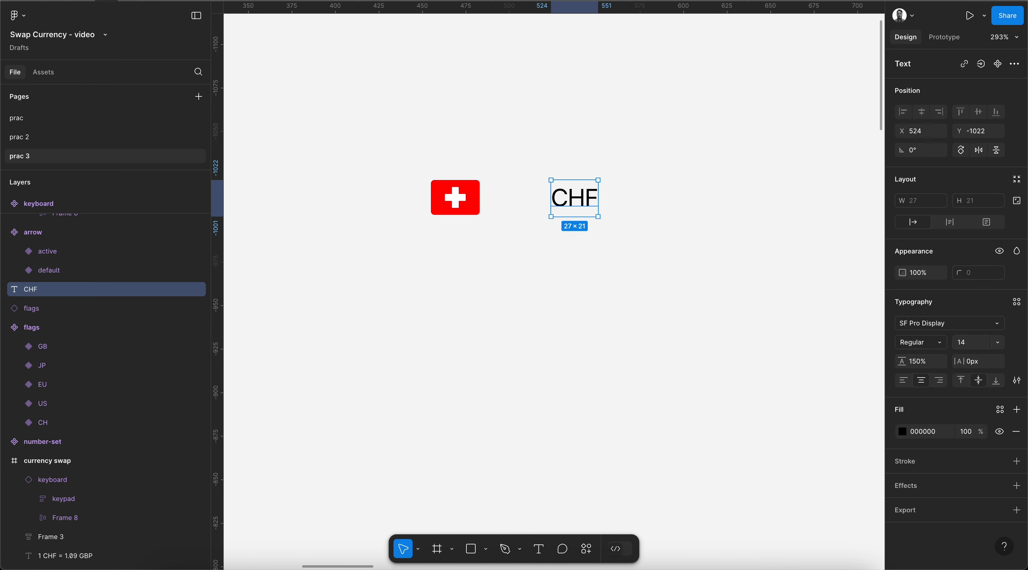
pyautogui.click(927, 366)
pyautogui.write('150%')
pyautogui.press('Return')
pyautogui.doubleClick(923, 361)
pyautogui.write('auto')
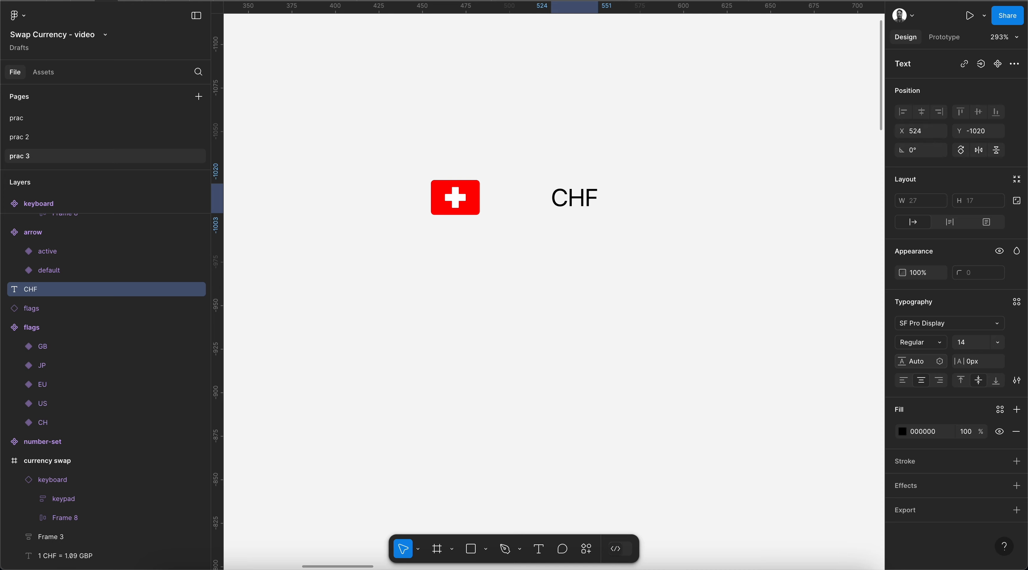
pyautogui.press('Return')
# Left-align the CHF text and position it 4 px to the right of the flag, level with the flag's top edge
pyautogui.moveTo(581, 201); pyautogui.dragTo(523, 200)
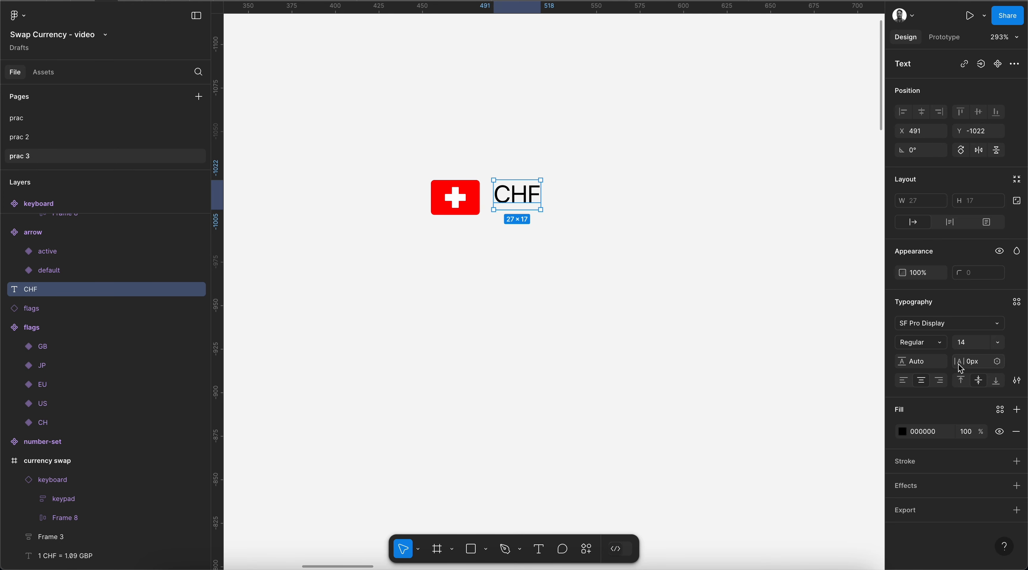
pyautogui.click(904, 386)
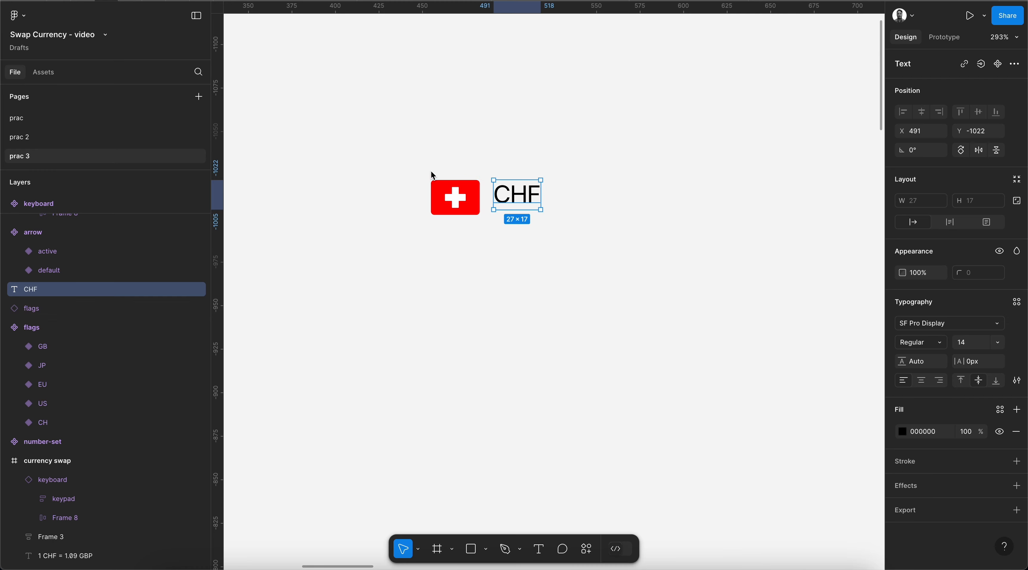
pyautogui.press('Left')
pyautogui.press('Left')
pyautogui.press('Left')
pyautogui.press('Left')
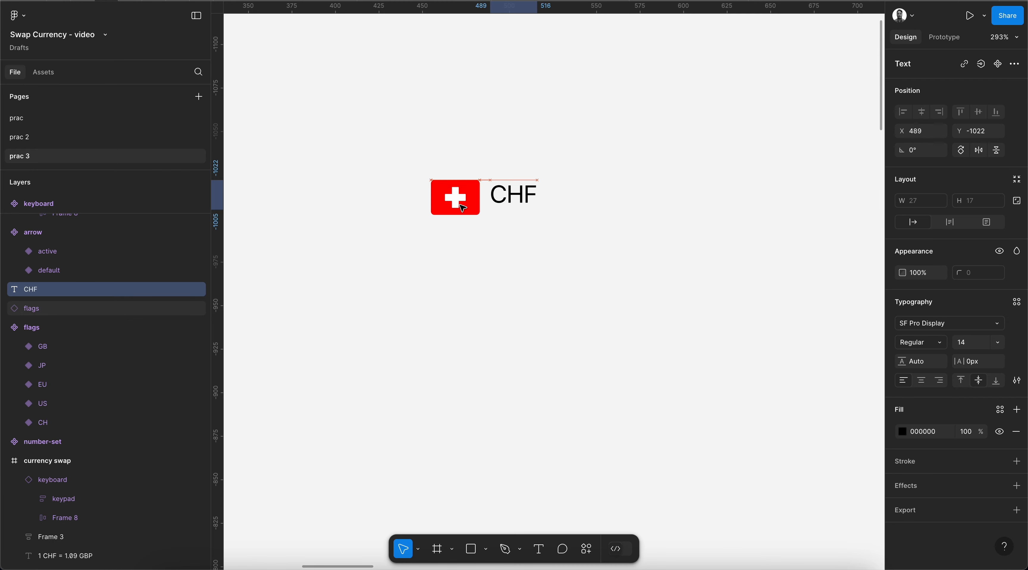
# Wrap the flag and CHF text in a horizontal auto layout frame and centre its contents vertically
pyautogui.keyDown('shift'); pyautogui.click(462, 208); pyautogui.keyUp('shift')
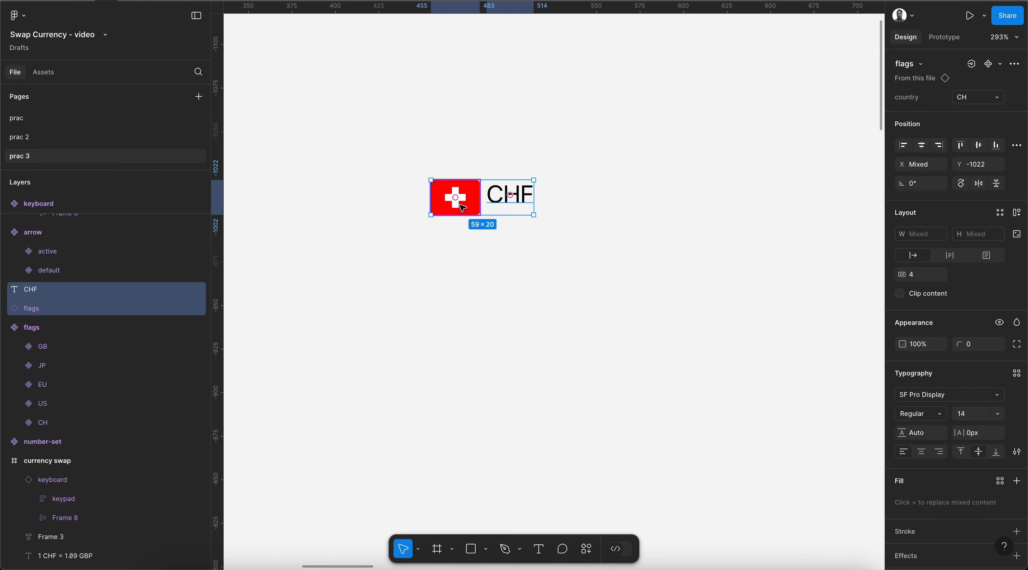
pyautogui.hotkey('shift', 'a')
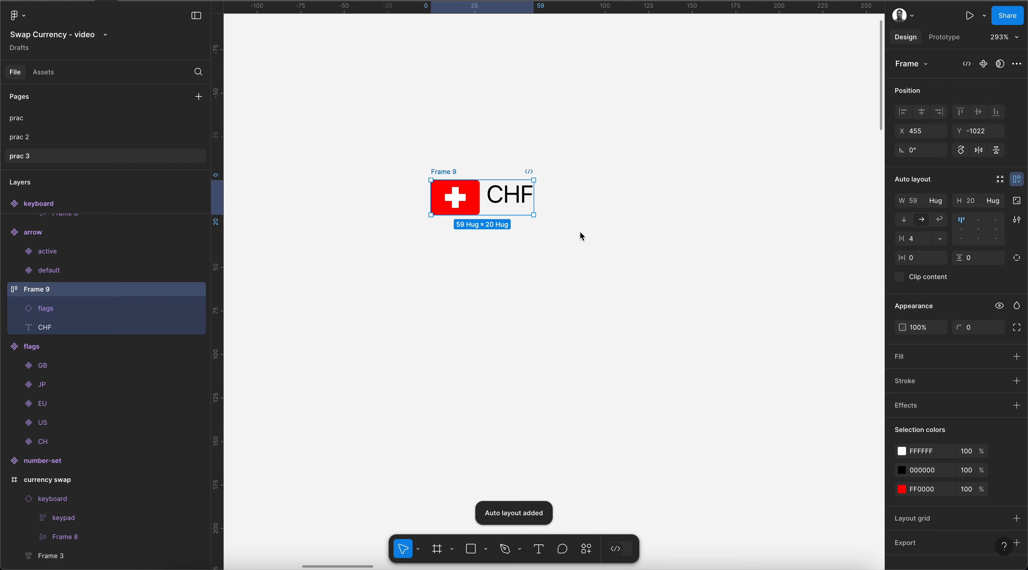
pyautogui.click(580, 232)
pyautogui.scroll(-2, 580, 233)
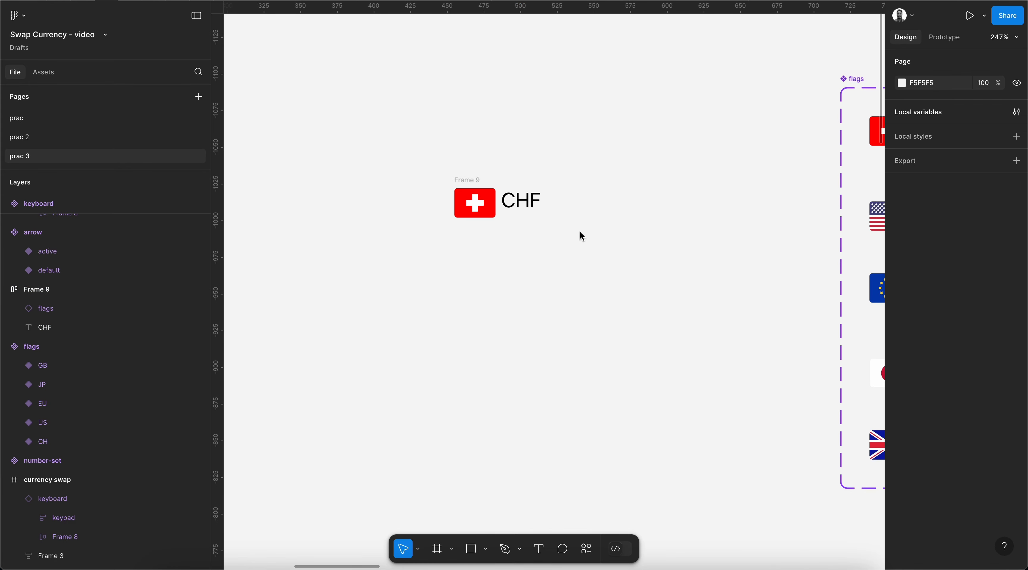
pyautogui.click(518, 199)
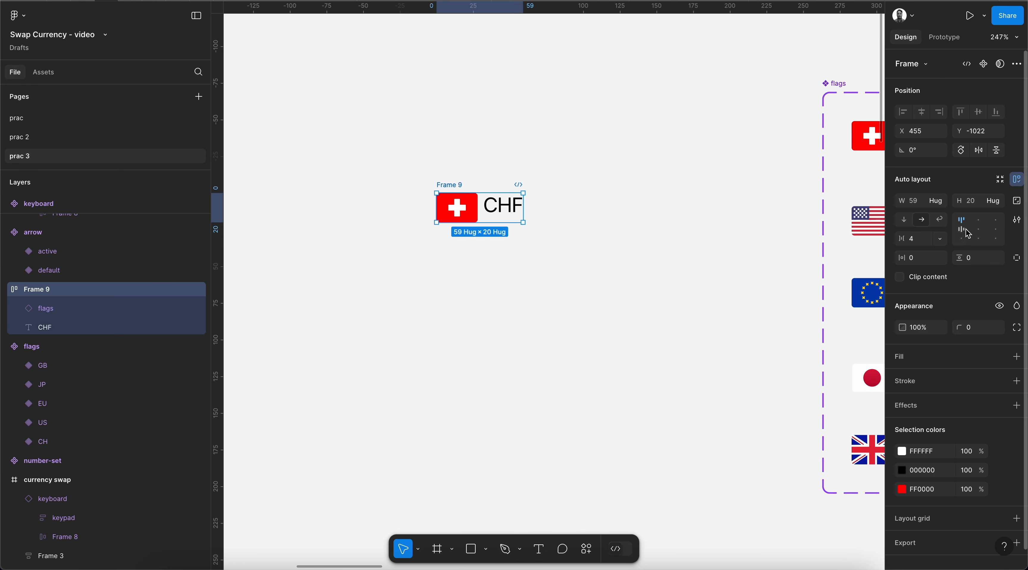
pyautogui.click(688, 285)
# Place a copy of the default down arrow to the right of the flag and CHF frame
pyautogui.scroll(-2, 688, 286)
pyautogui.hscroll(8, 688, 286)
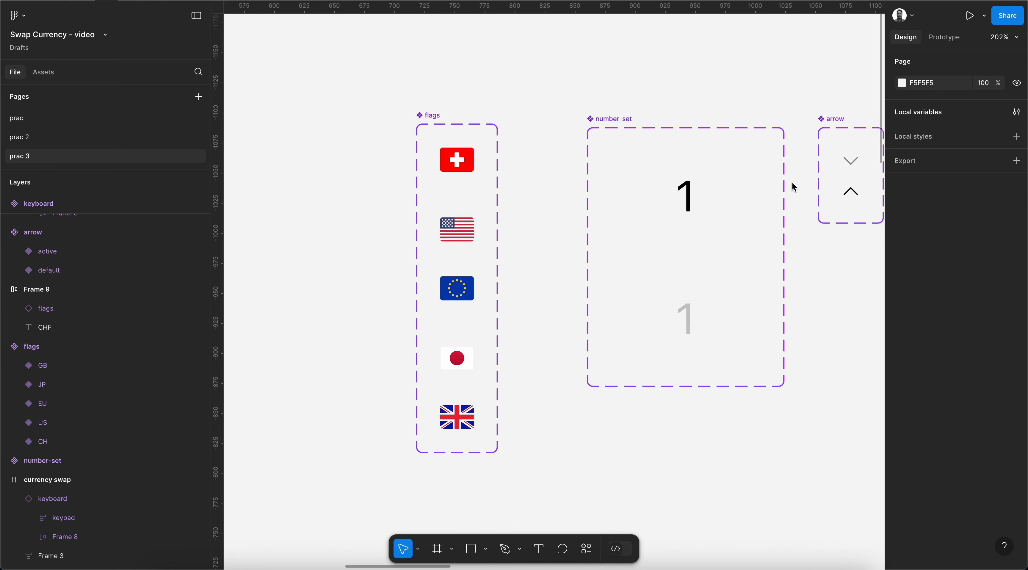
pyautogui.click(852, 161)
pyautogui.hscroll(-8, 661, 268)
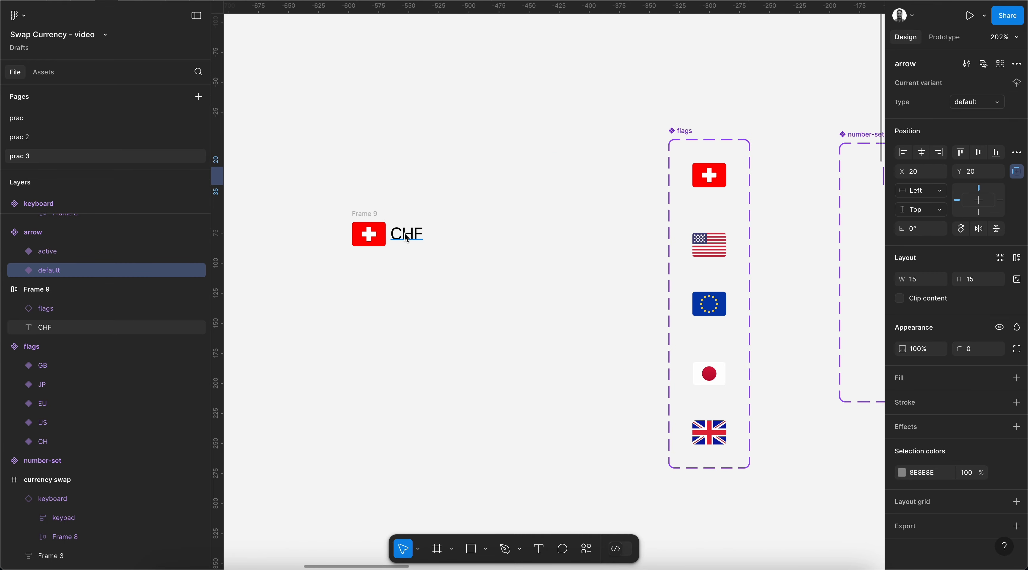
pyautogui.rightClick(446, 229)
pyautogui.click(467, 234)
pyautogui.scroll(3, 400, 238)
pyautogui.hscroll(-3, 400, 238)
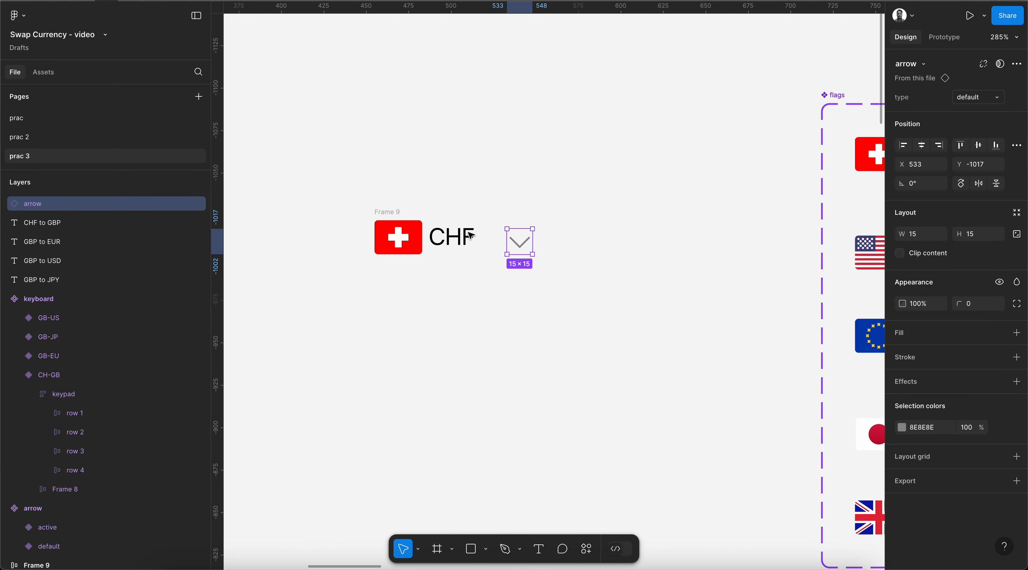
# Wrap the flag-and-CHF frame and the arrow in a horizontal auto layout frame 120 wide, with its contents centred vertically
pyautogui.keyDown('shift'); pyautogui.click(389, 211); pyautogui.keyUp('shift')
pyautogui.hotkey('shift', 'a')
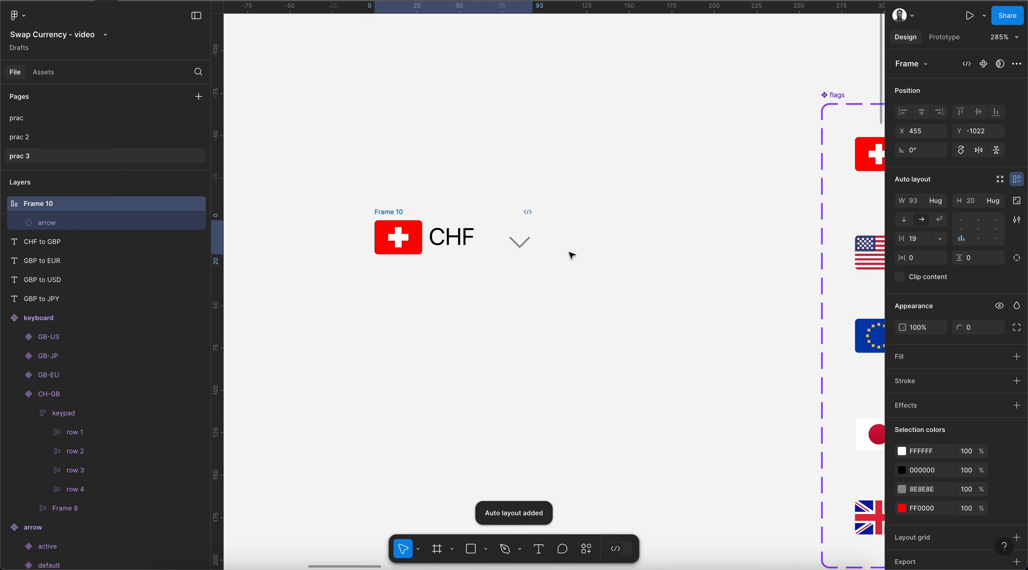
pyautogui.click(916, 201)
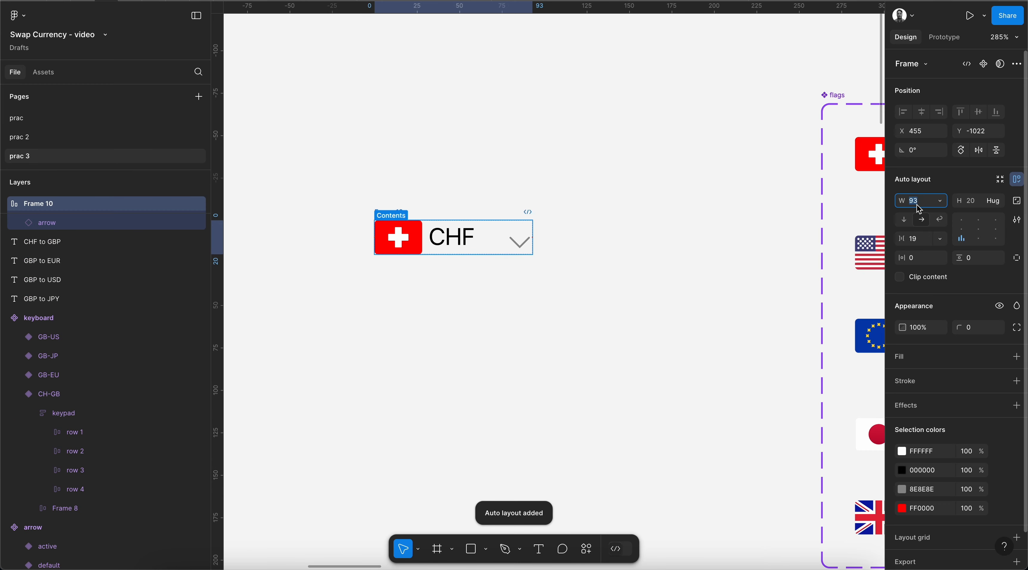
pyautogui.write('120')
pyautogui.press('Return')
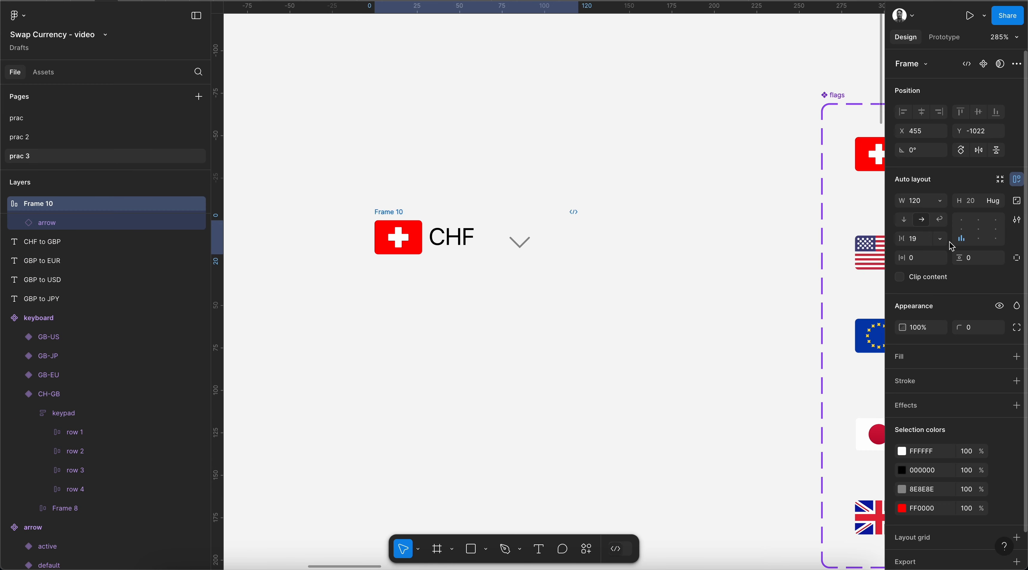
pyautogui.click(961, 229)
# Set the currency selector frame's height to 36 and its corner radius to 999
pyautogui.click(973, 202)
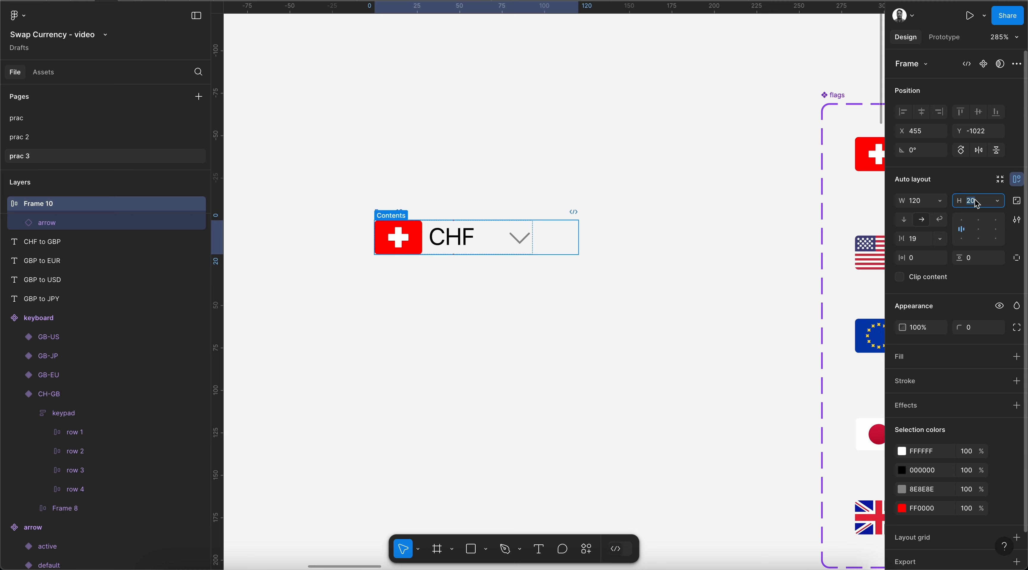
pyautogui.write('36')
pyautogui.press('Return')
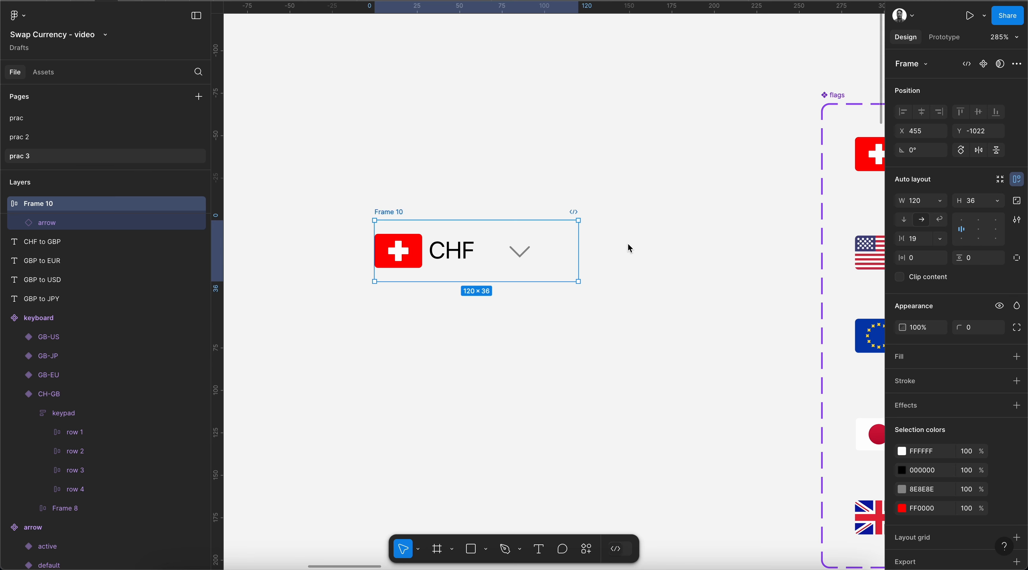
pyautogui.click(974, 328)
pyautogui.write('999')
pyautogui.press('Return')
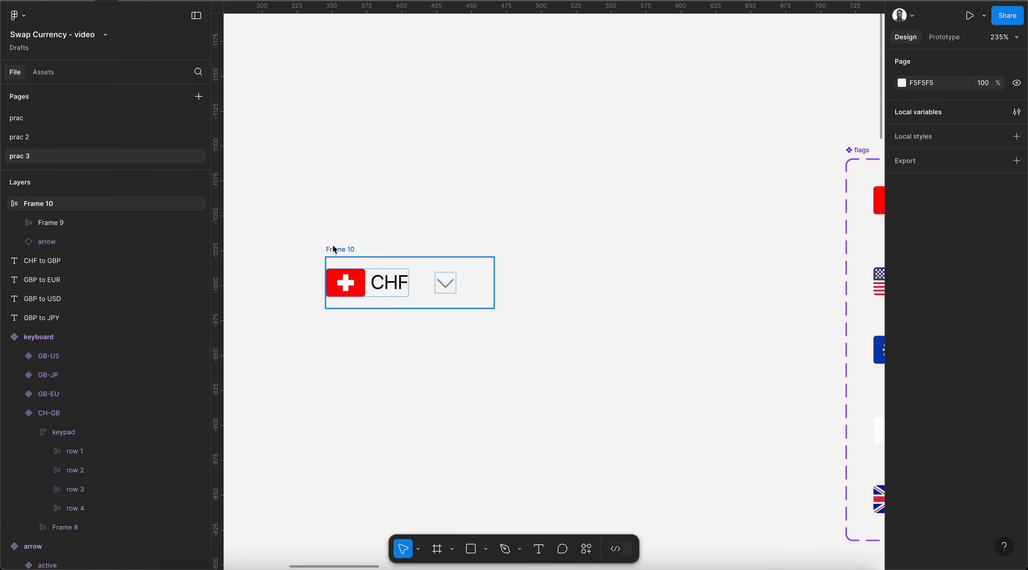
# Give the selector frame a white FFFFFF fill and an inside stroke coloured E0E0E0
pyautogui.click(335, 250)
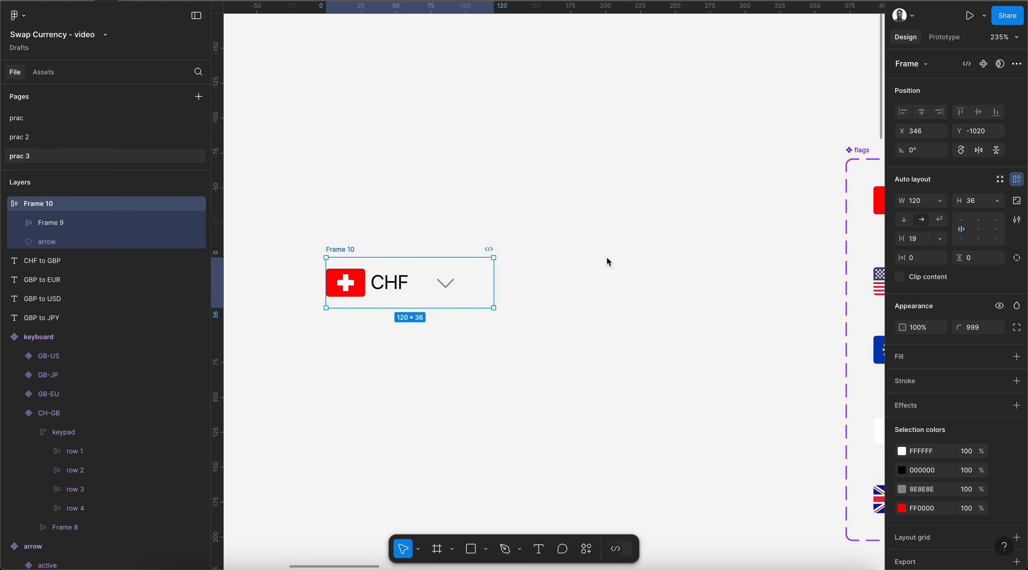
pyautogui.click(1017, 357)
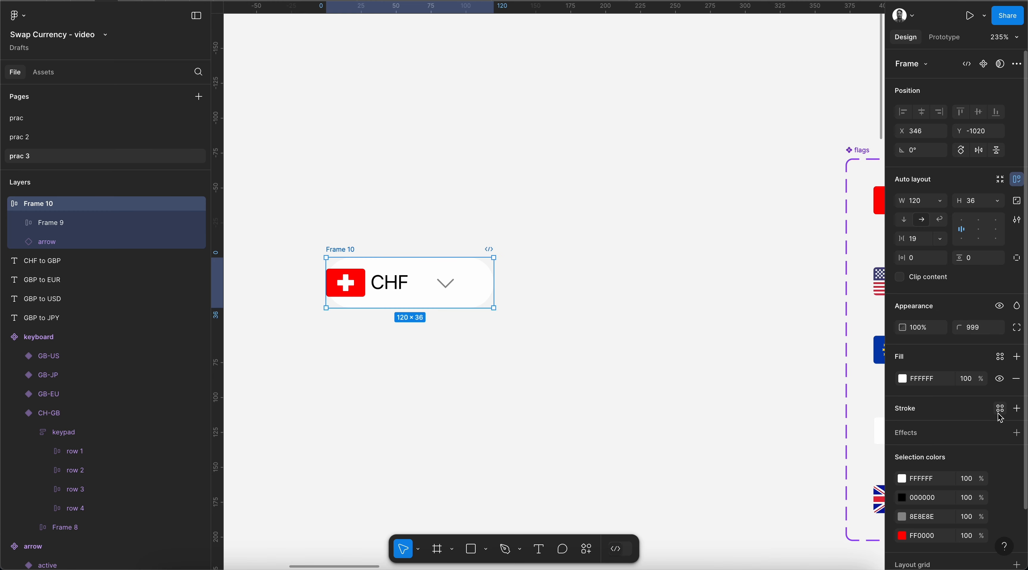
pyautogui.click(1016, 408)
pyautogui.doubleClick(943, 435)
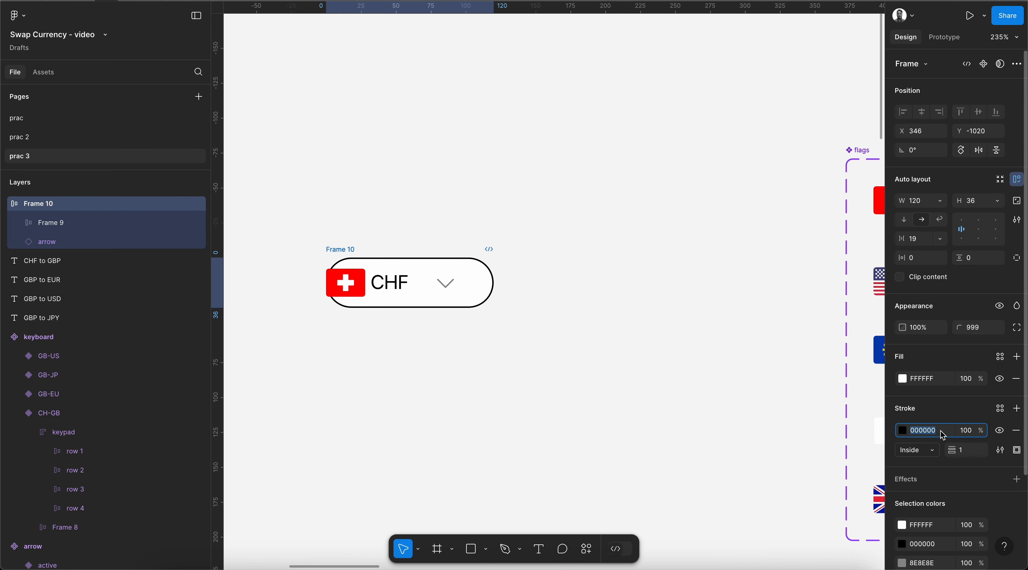
pyautogui.write('E0E0E0')
pyautogui.press('Return')
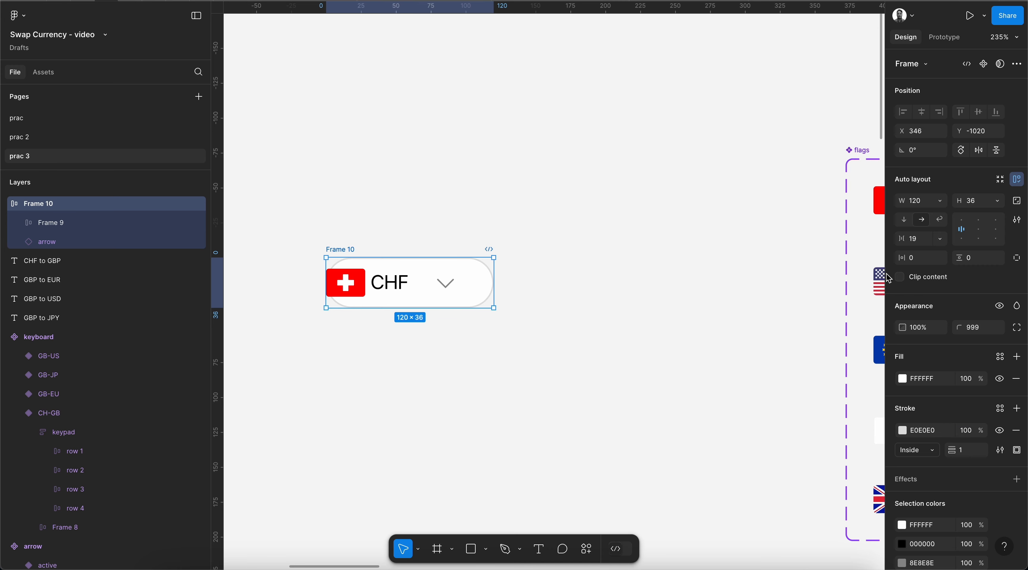
# Set the selector frame's horizontal padding to 12 and its vertical padding to 8
pyautogui.click(919, 258)
pyautogui.write('12')
pyautogui.press('Tab')
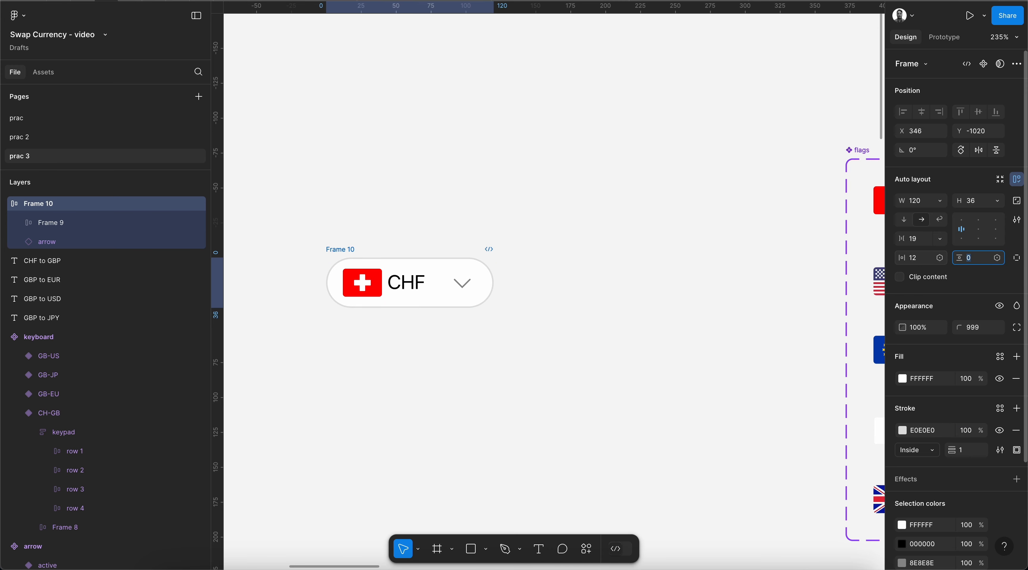
pyautogui.write('8')
pyautogui.press('Return')
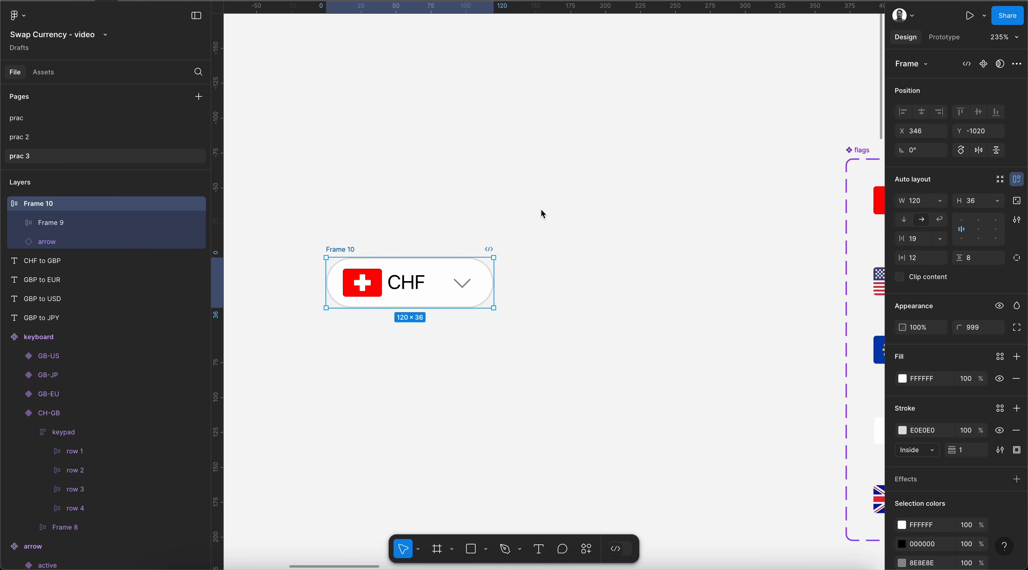
# Wrap the selector in an outer vertical auto layout frame with its gap and its horizontal and vertical padding set to 0
pyautogui.click(347, 242)
pyautogui.click(341, 248)
pyautogui.hotkey('shift', 'a')
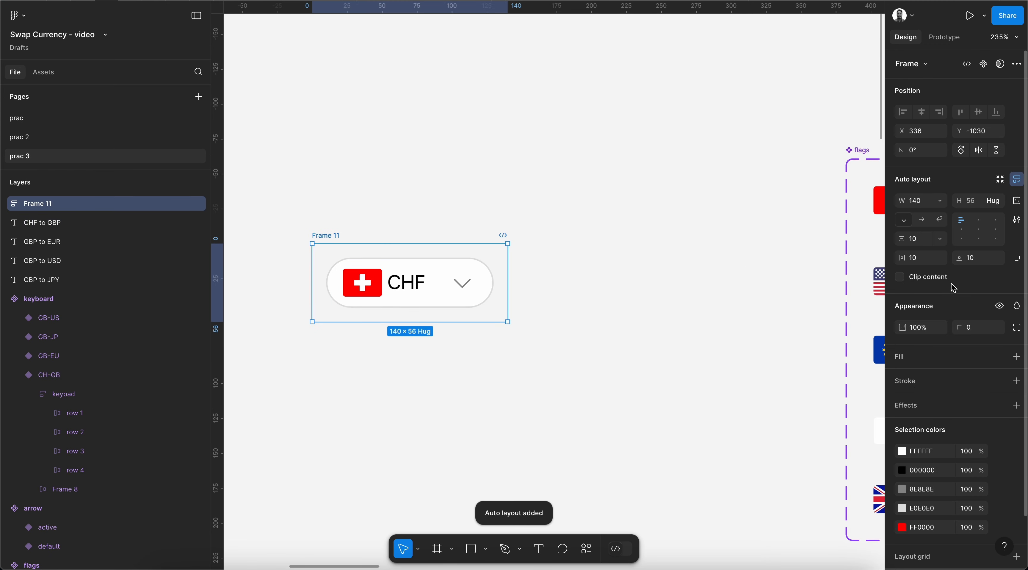
pyautogui.click(923, 241)
pyautogui.write('0')
pyautogui.press('Tab')
pyautogui.write('0')
pyautogui.press('Tab')
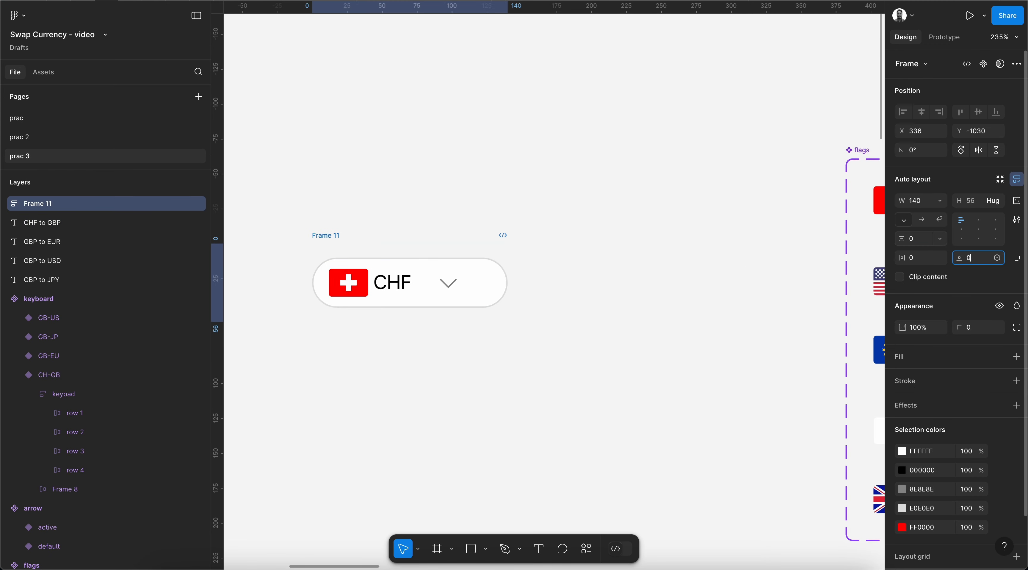
pyautogui.write('0')
pyautogui.press('Return')
pyautogui.click(596, 261)
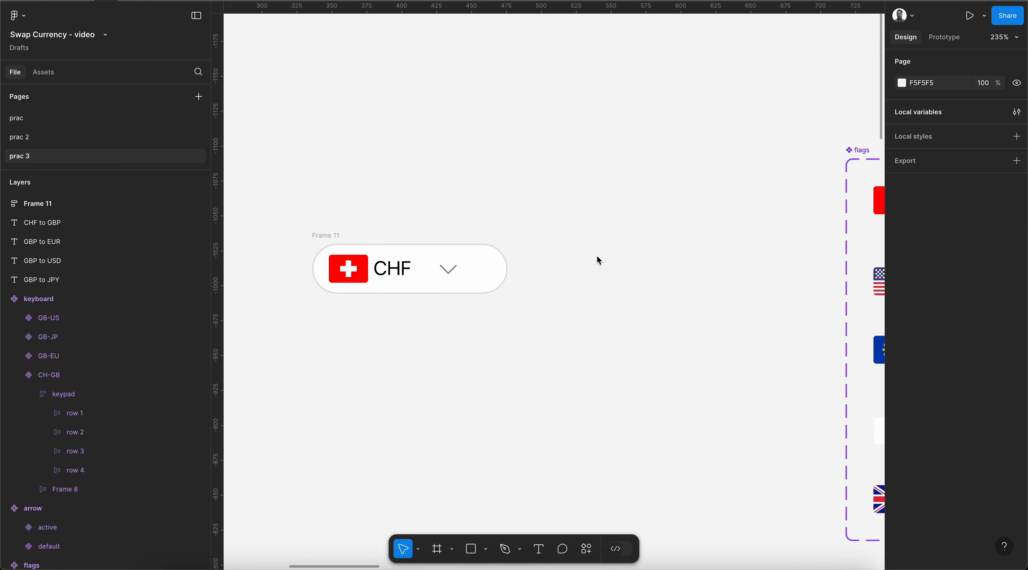
# Set the gap of the inner selector frame to Auto so the flag with CHF and the arrow spread apart
pyautogui.click(414, 245)
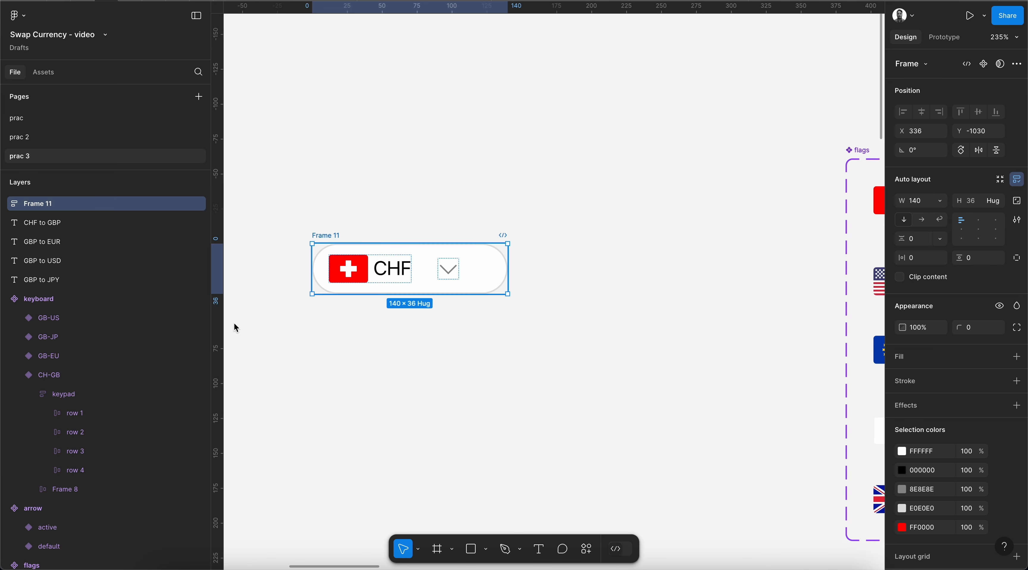
pyautogui.click(4, 204)
pyautogui.click(50, 215)
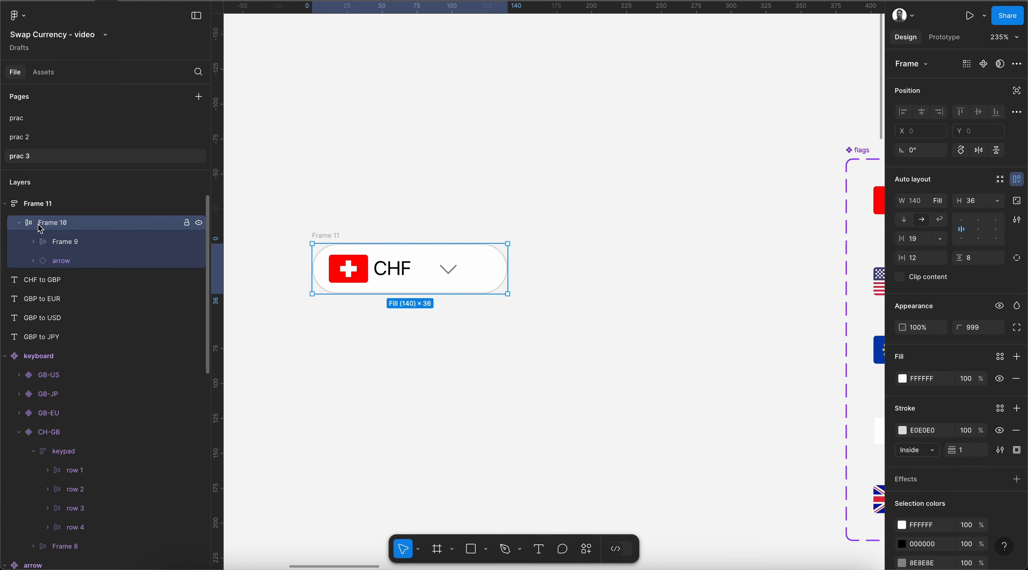
pyautogui.click(19, 222)
pyautogui.click(944, 240)
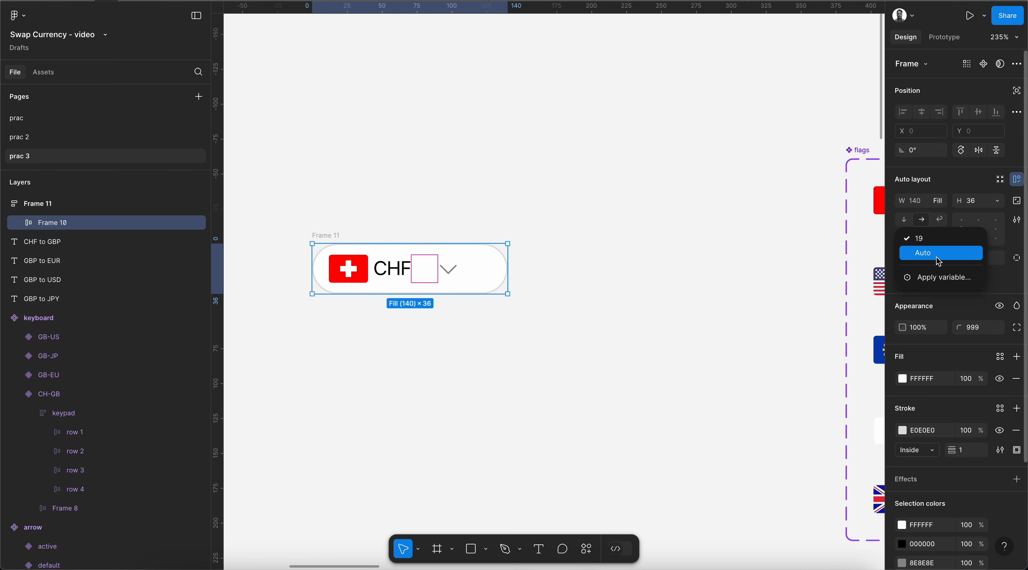
pyautogui.click(923, 253)
pyautogui.click(621, 315)
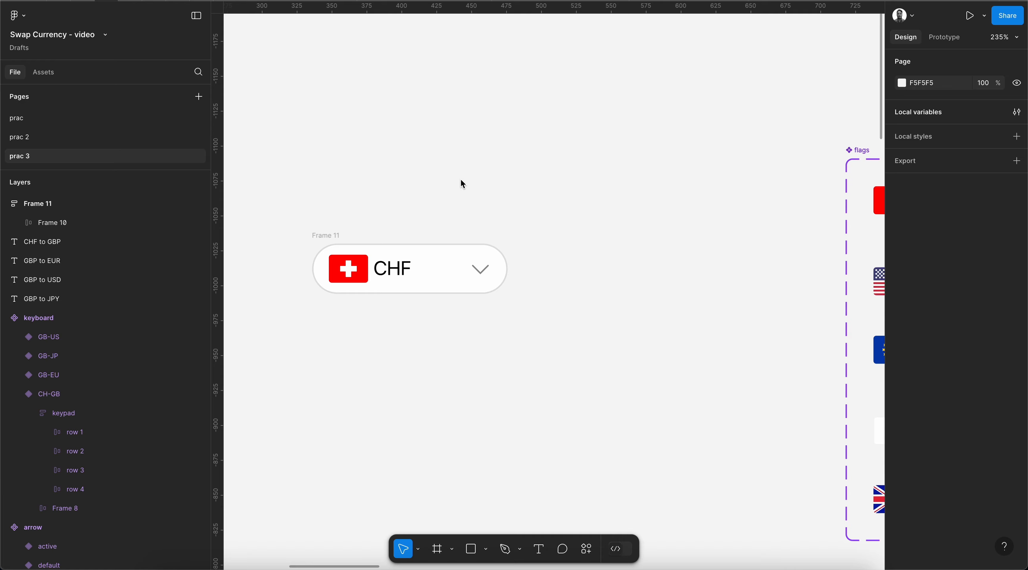
# Rename the outer selector frame as top
pyautogui.doubleClick(323, 237)
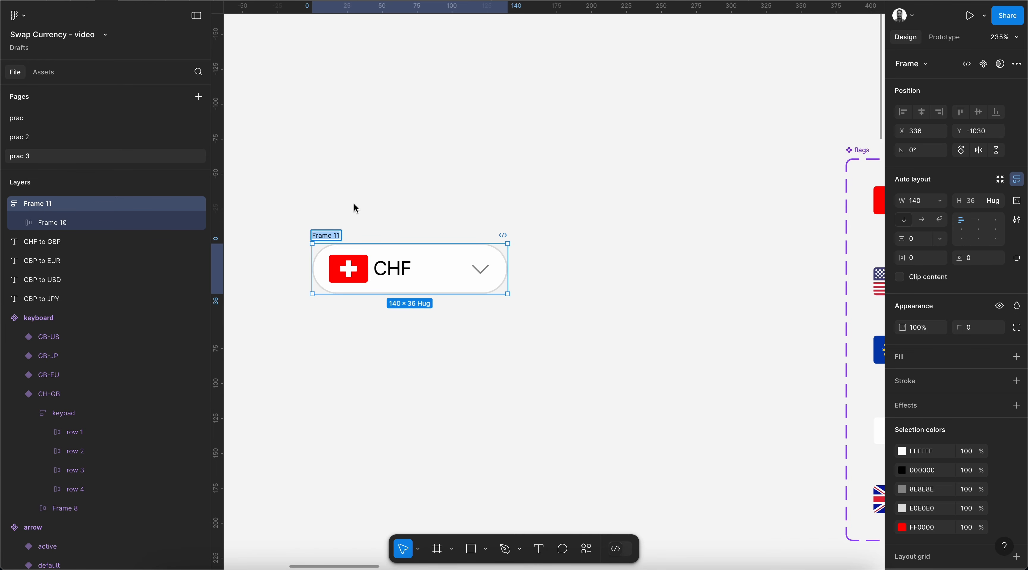
pyautogui.write('top')
pyautogui.press('Return')
# Duplicate the top frame to its right, rename the copy as bottom and move it slightly closer to the original
pyautogui.scroll(-5, 441, 212)
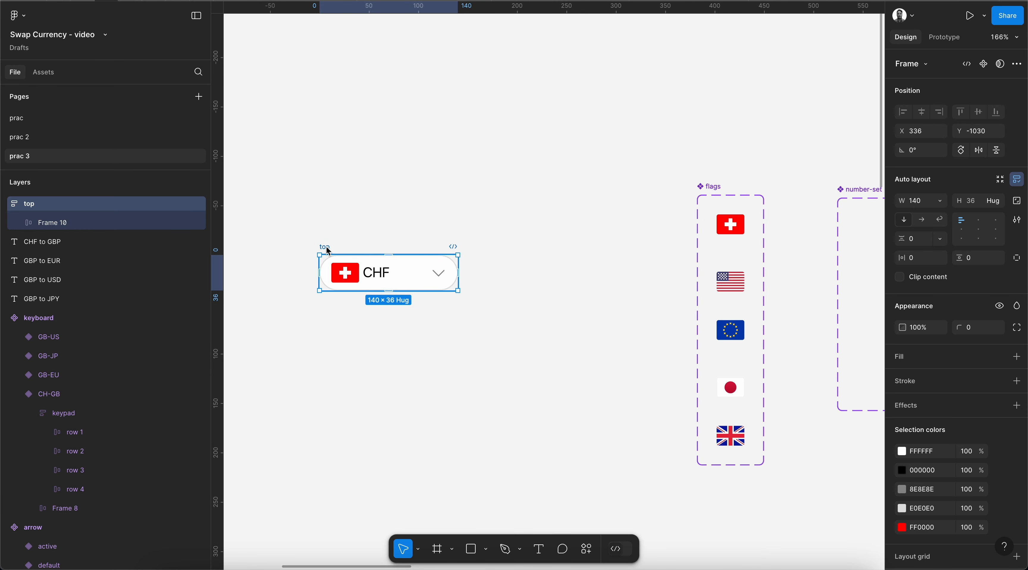
pyautogui.moveTo(327, 248); pyautogui.dragTo(501, 247)
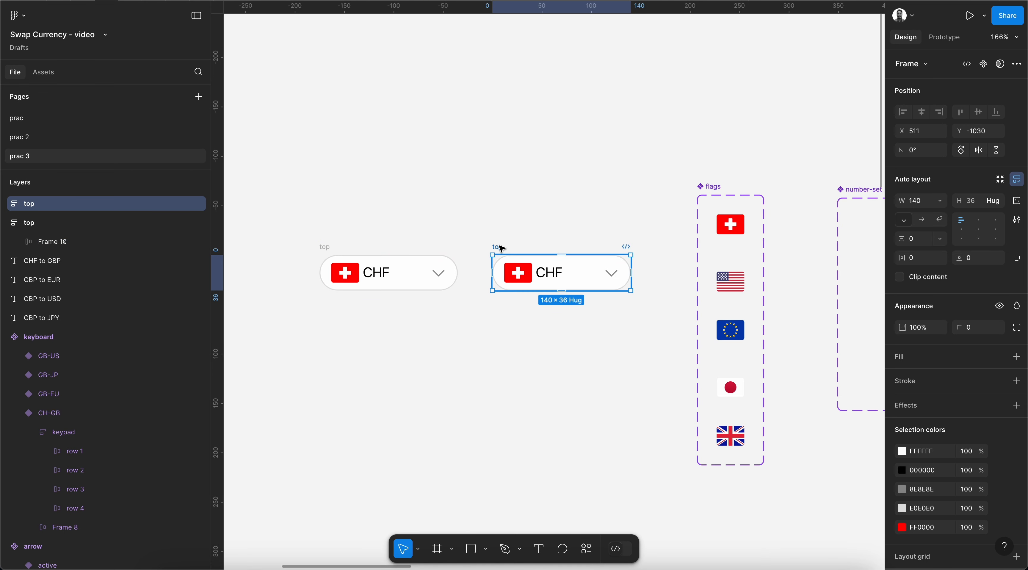
pyautogui.doubleClick(498, 246)
pyautogui.write('bottom')
pyautogui.press('Return')
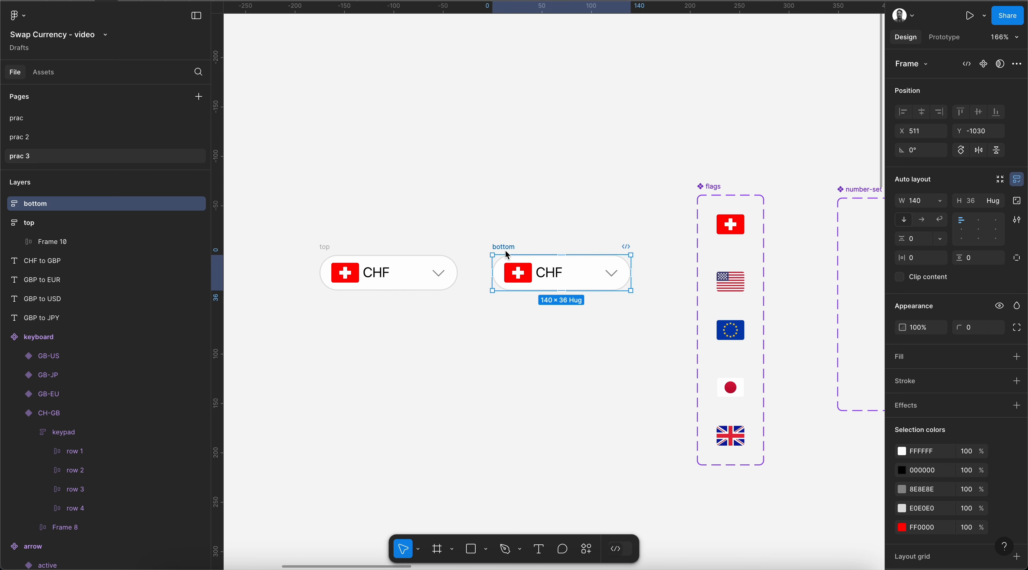
pyautogui.moveTo(505, 248); pyautogui.dragTo(491, 248)
# Switch the flag instance in the bottom selector to the US country variant
pyautogui.keyDown('super'); pyautogui.click(530, 274); pyautogui.keyUp('super')
pyautogui.click(507, 275)
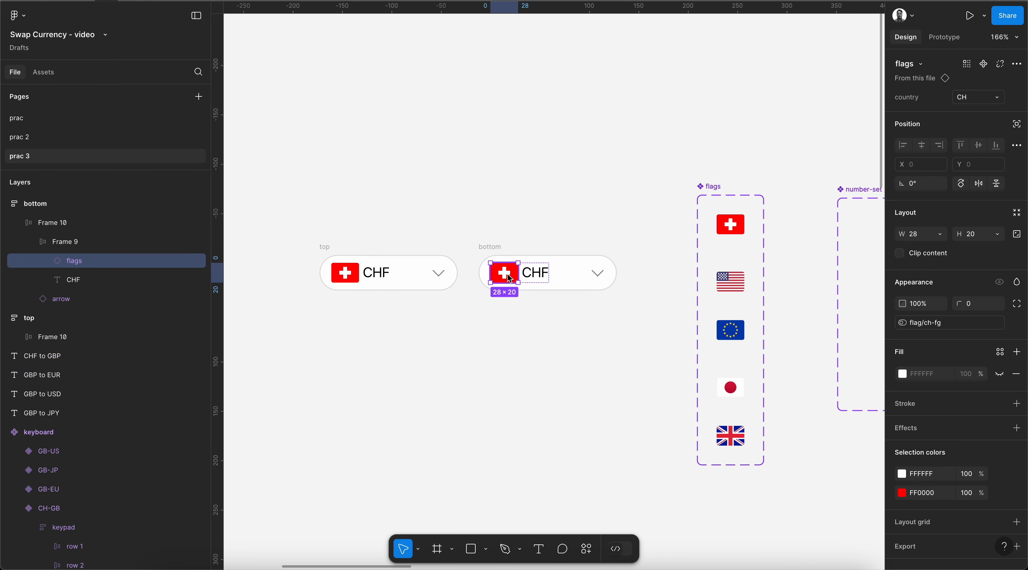
pyautogui.click(978, 100)
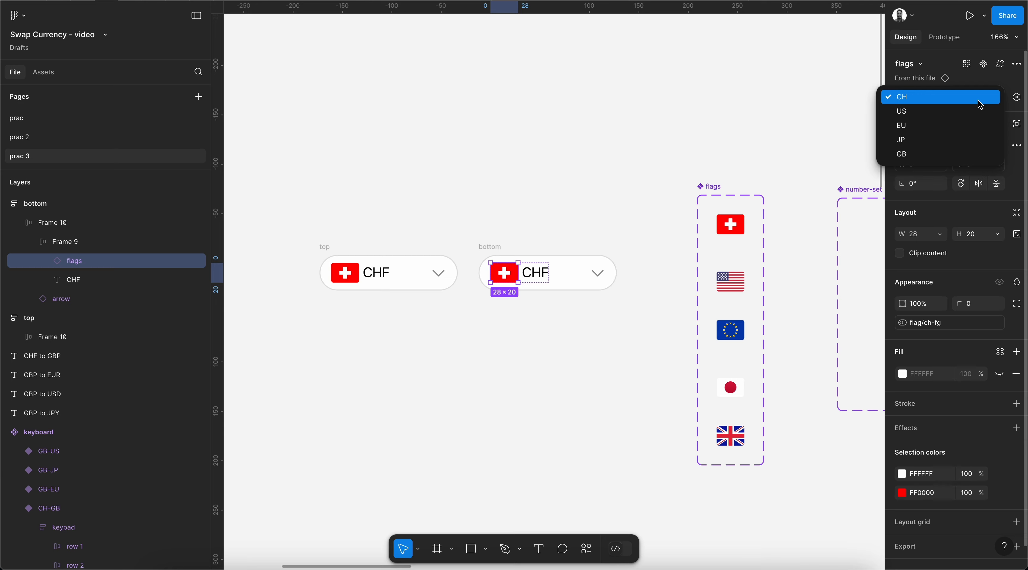
pyautogui.click(948, 111)
pyautogui.click(534, 216)
# Check the heading above the keyboard component for the currency pair the two selectors should show
pyautogui.scroll(-3, 534, 216)
pyautogui.hscroll(8, 533, 216)
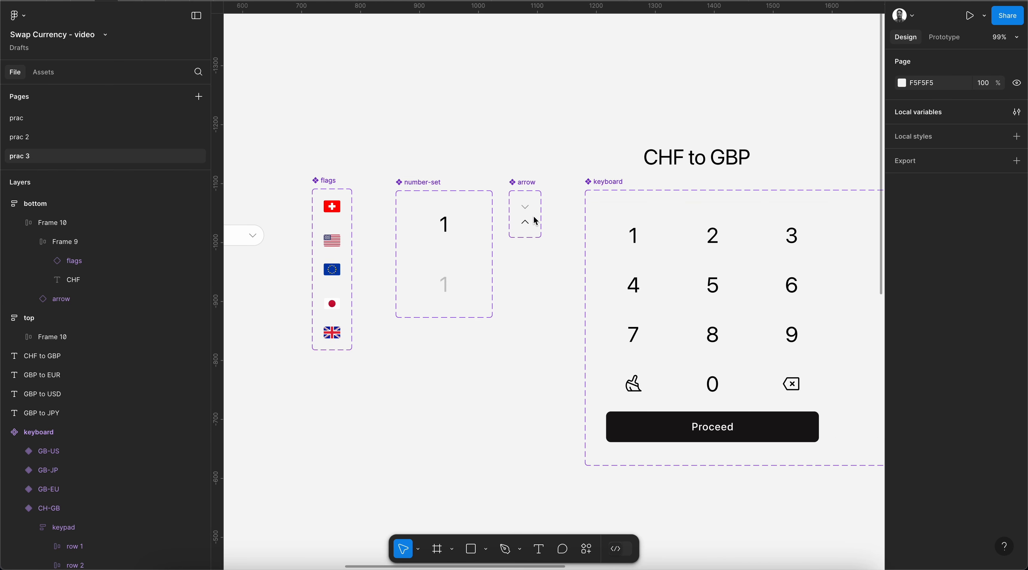
pyautogui.hscroll(-10, 533, 216)
pyautogui.click(513, 253)
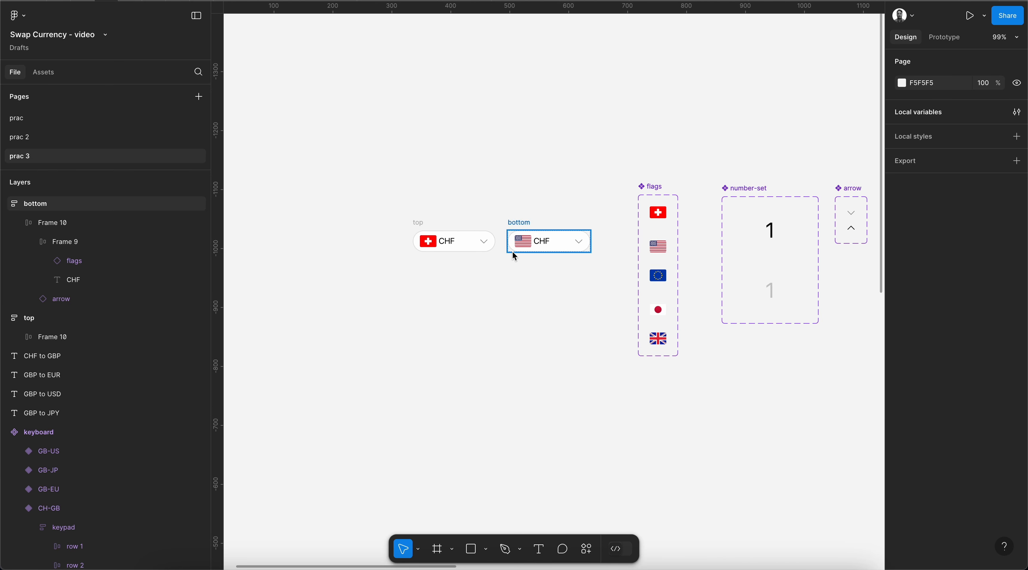
pyautogui.scroll(5, 515, 255)
pyautogui.hscroll(15, 560, 246)
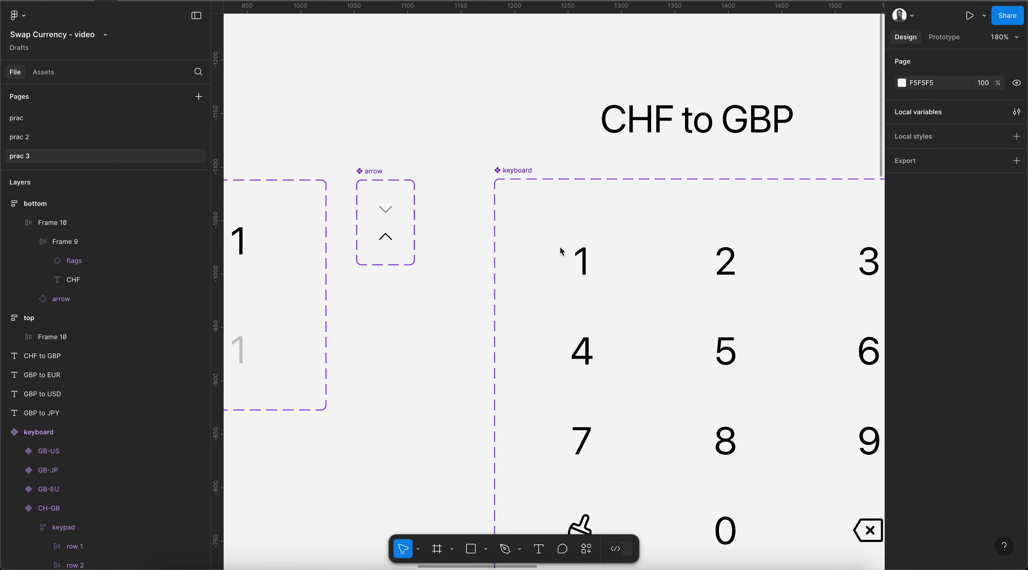
pyautogui.hscroll(-15, 623, 144)
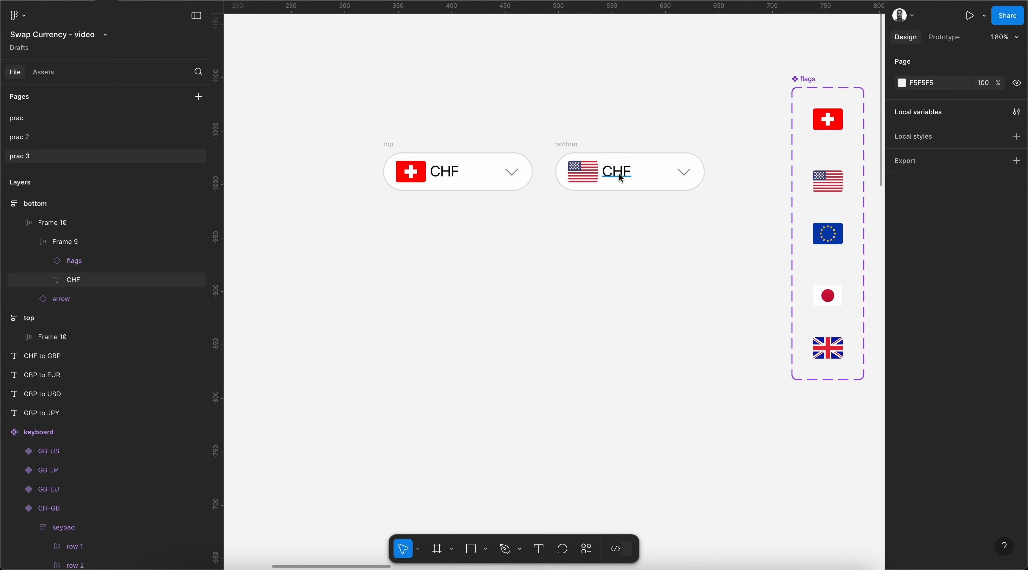
# Switch the bottom selector's flag to the GB country variant and change its currency text to GBP
pyautogui.click(574, 177)
pyautogui.click(976, 97)
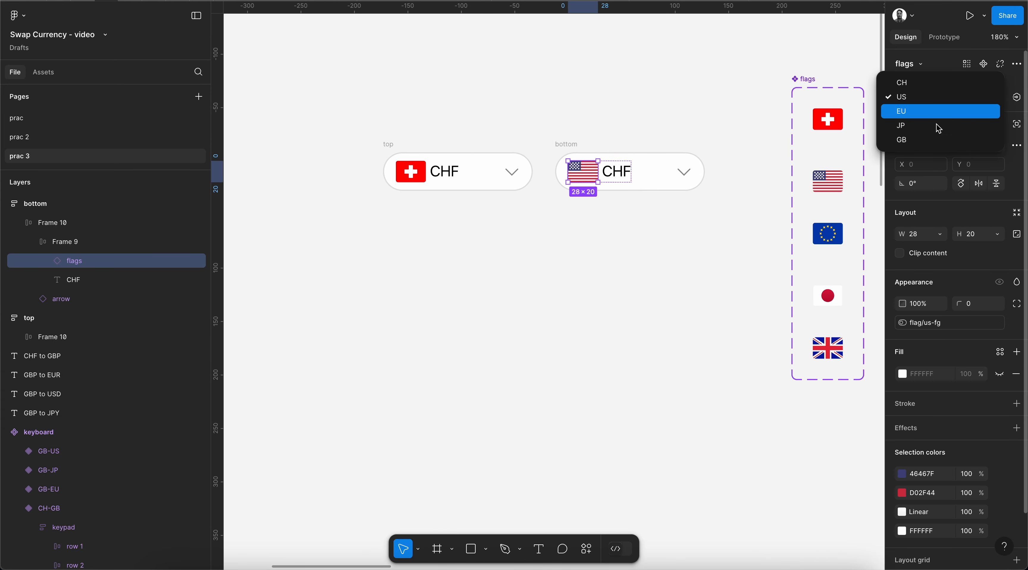
pyautogui.click(923, 143)
pyautogui.scroll(3, 586, 161)
pyautogui.click(616, 171)
pyautogui.doubleClick(616, 171)
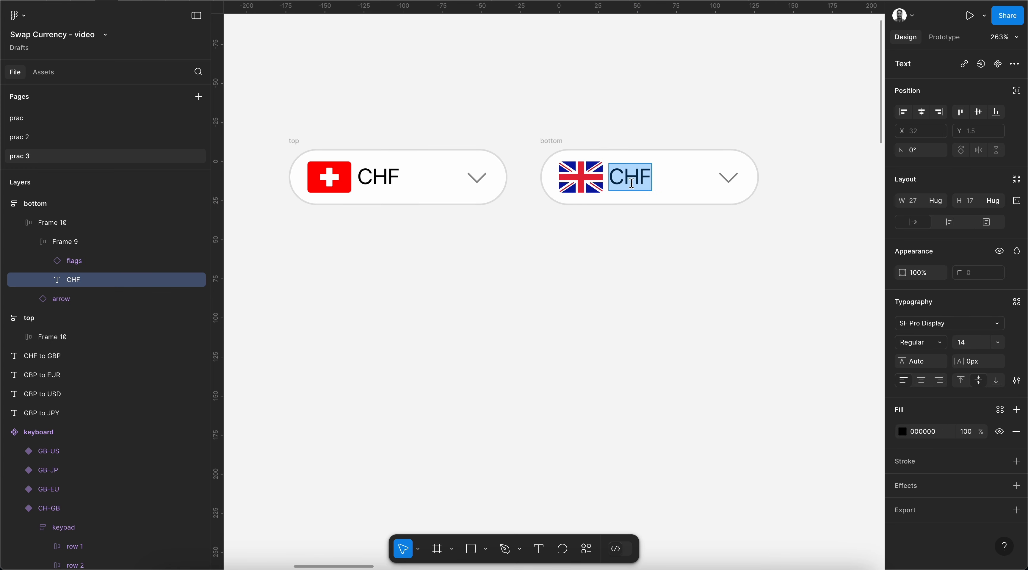
pyautogui.write('GBP')
pyautogui.press('Escape')
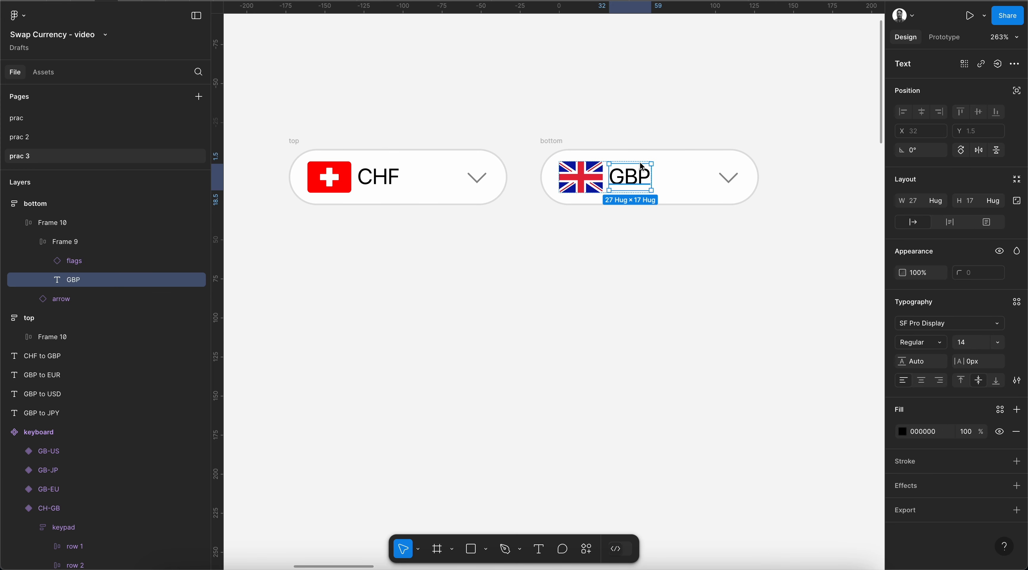
# Combine the top and bottom selector frames into one component set with two variants and move the set slightly down and left
pyautogui.click(657, 120)
pyautogui.scroll(-2, 606, 150)
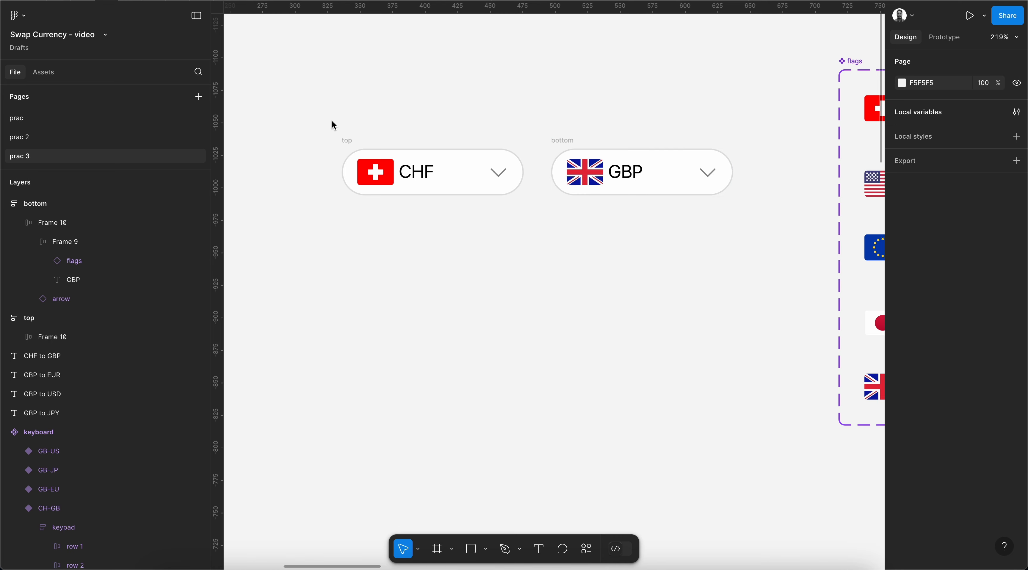
pyautogui.moveTo(332, 121); pyautogui.dragTo(742, 238)
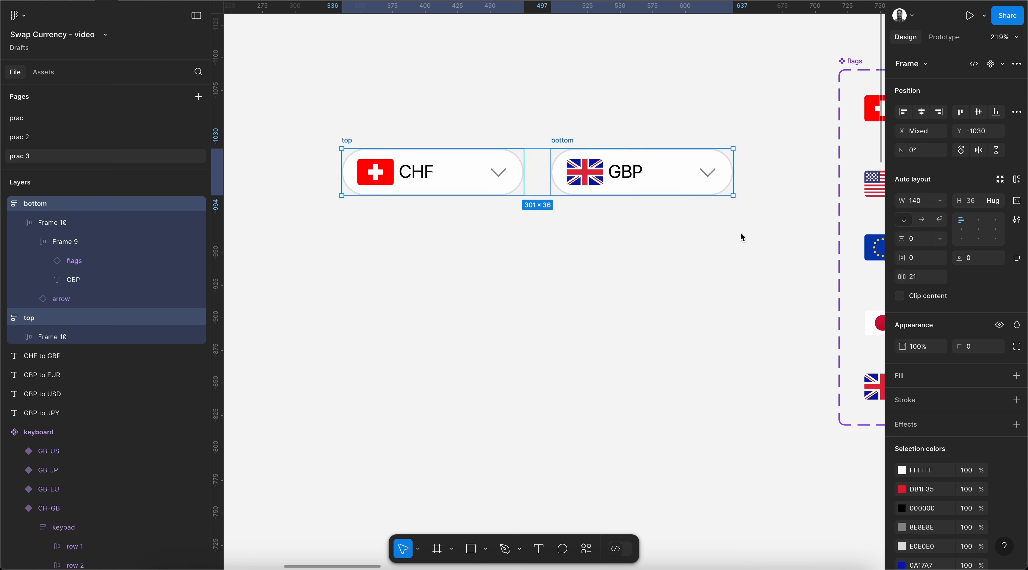
pyautogui.click(1002, 64)
pyautogui.click(965, 114)
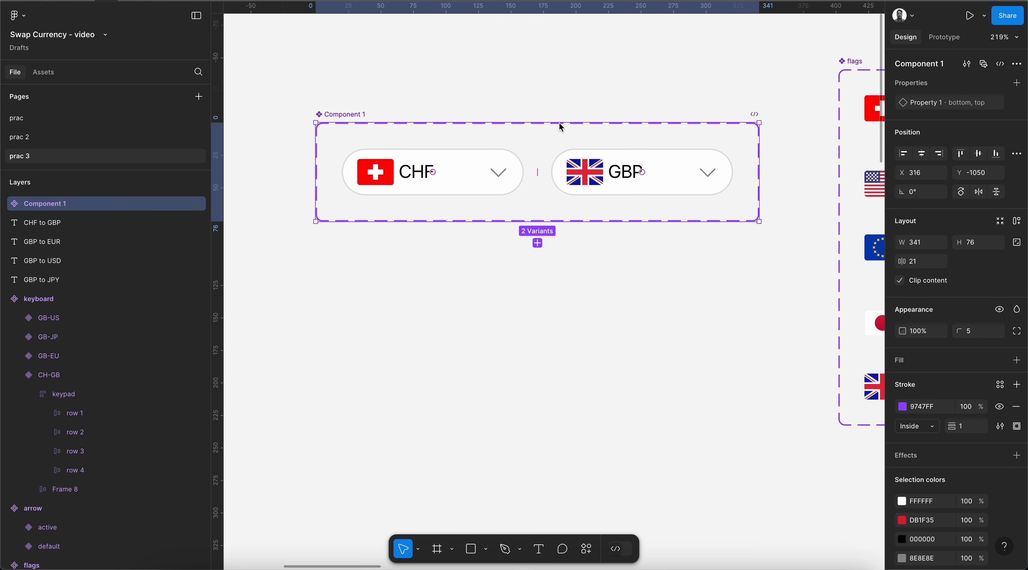
pyautogui.moveTo(365, 115); pyautogui.dragTo(343, 146)
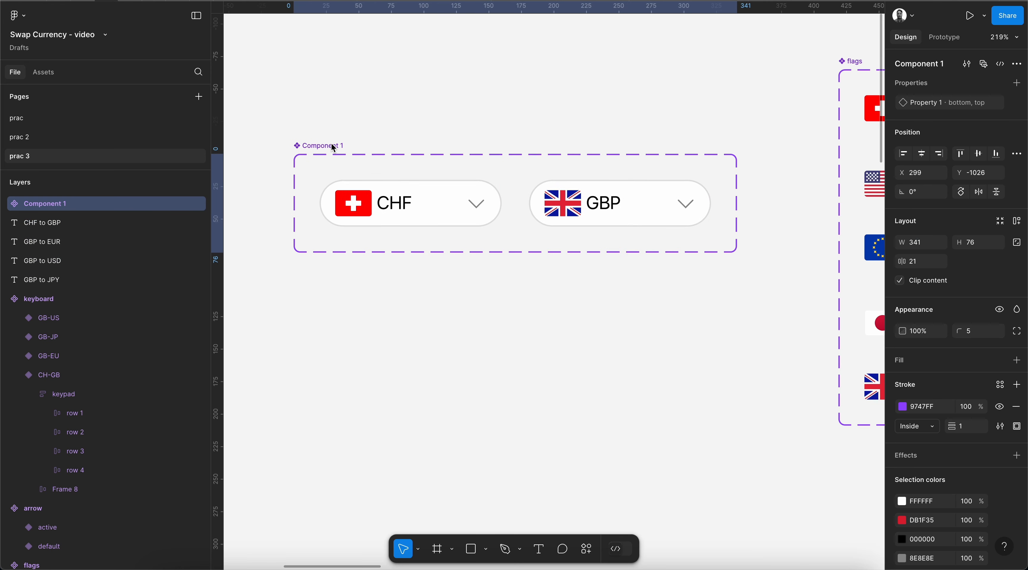
# Set the CHF variant's property value to default
pyautogui.click(384, 203)
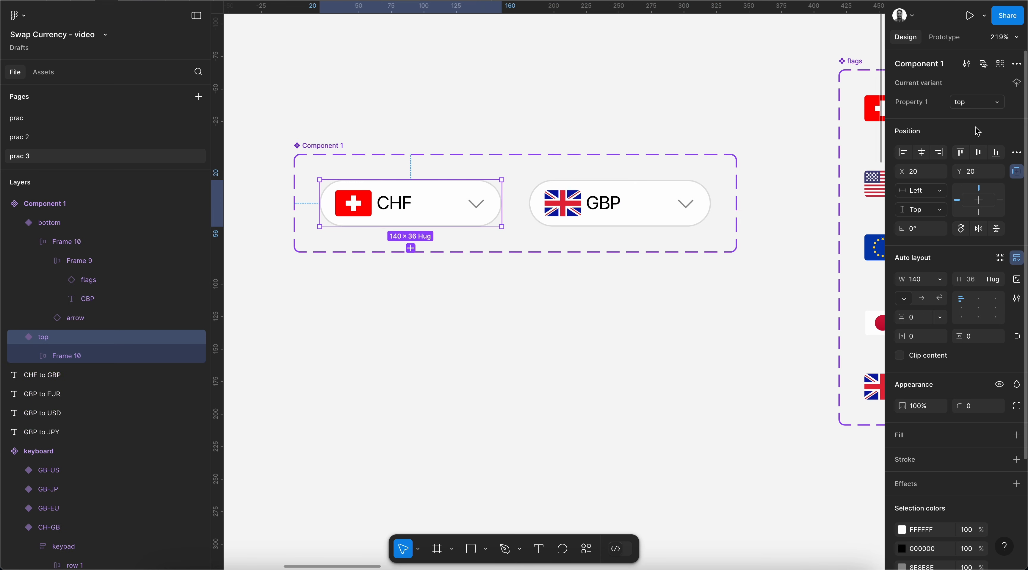
pyautogui.click(977, 105)
pyautogui.write('default')
pyautogui.press('Return')
# Set the GBP variant's property value to bt-btn
pyautogui.click(661, 218)
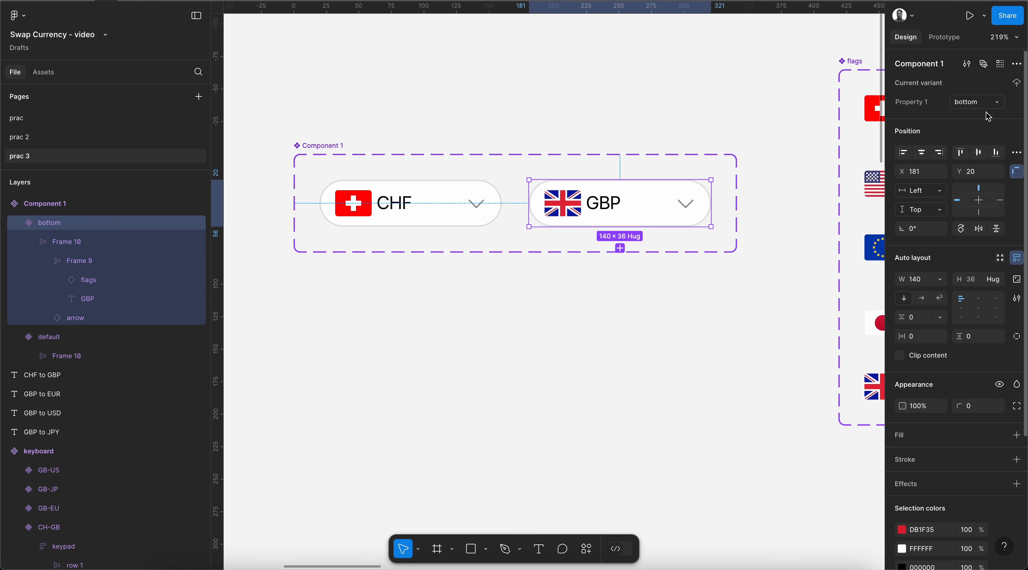
pyautogui.click(973, 105)
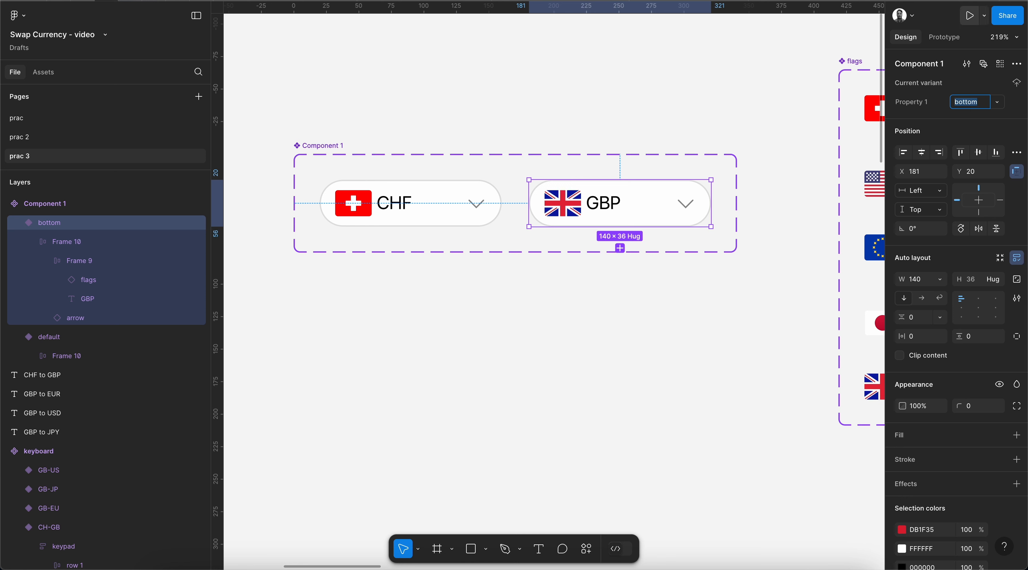
pyautogui.write('act')
pyautogui.press('BackSpace')
pyautogui.press('BackSpace')
pyautogui.press('BackSpace')
pyautogui.press('BackSpace')
pyautogui.write('bt-btn')
pyautogui.press('Return')
# Set the CHF variant's property value to tp-btn
pyautogui.click(437, 207)
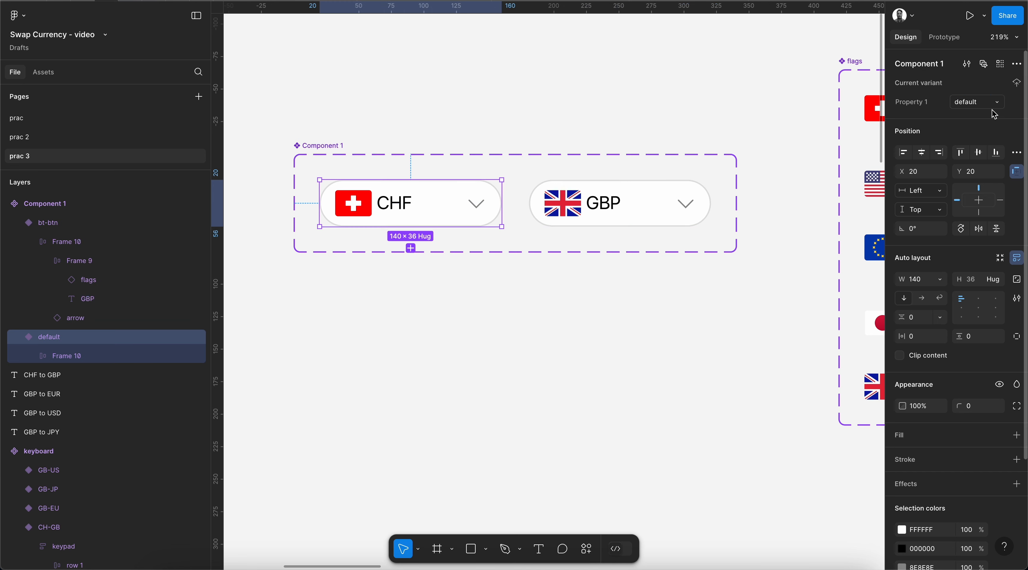
pyautogui.click(974, 105)
pyautogui.write('to')
pyautogui.press('Return')
pyautogui.click(499, 106)
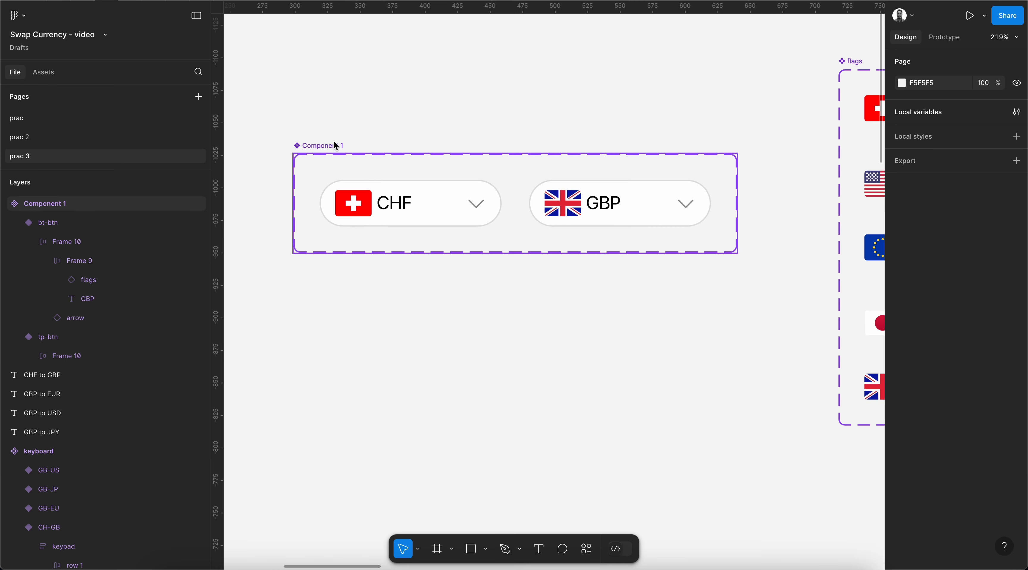
# Rename the CHF variant's property value to top-drop
pyautogui.click(475, 205)
pyautogui.click(963, 103)
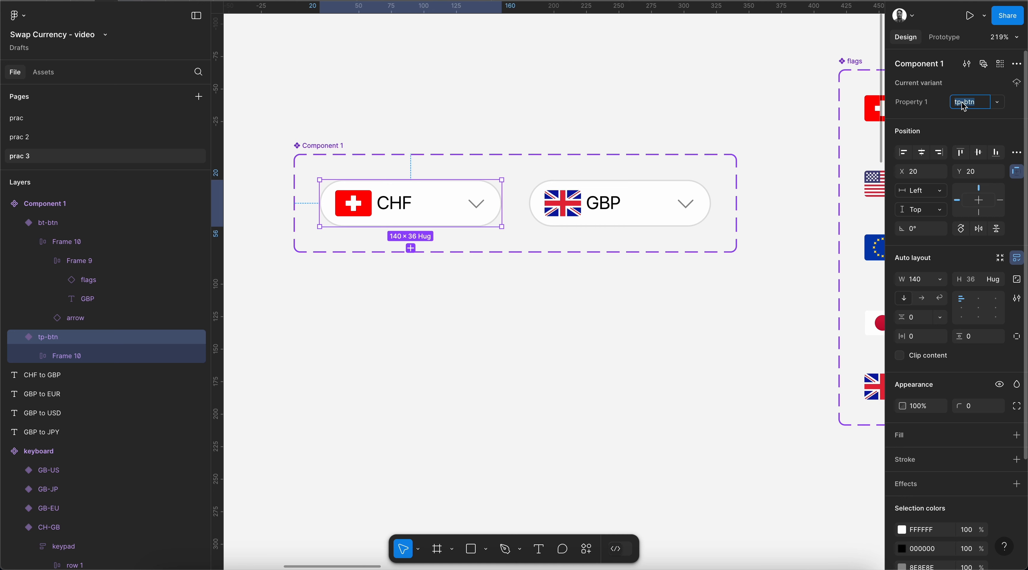
pyautogui.press('Left')
pyautogui.press('Right')
pyautogui.write('0')
pyautogui.doubleClick(973, 101)
pyautogui.write('drop')
pyautogui.press('Return')
pyautogui.click(958, 103)
pyautogui.hotkey('shift', 'Right')
pyautogui.press('Return')
# Rename the GBP variant's property value to bt-drop
pyautogui.click(627, 202)
pyautogui.click(965, 104)
pyautogui.press('Left')
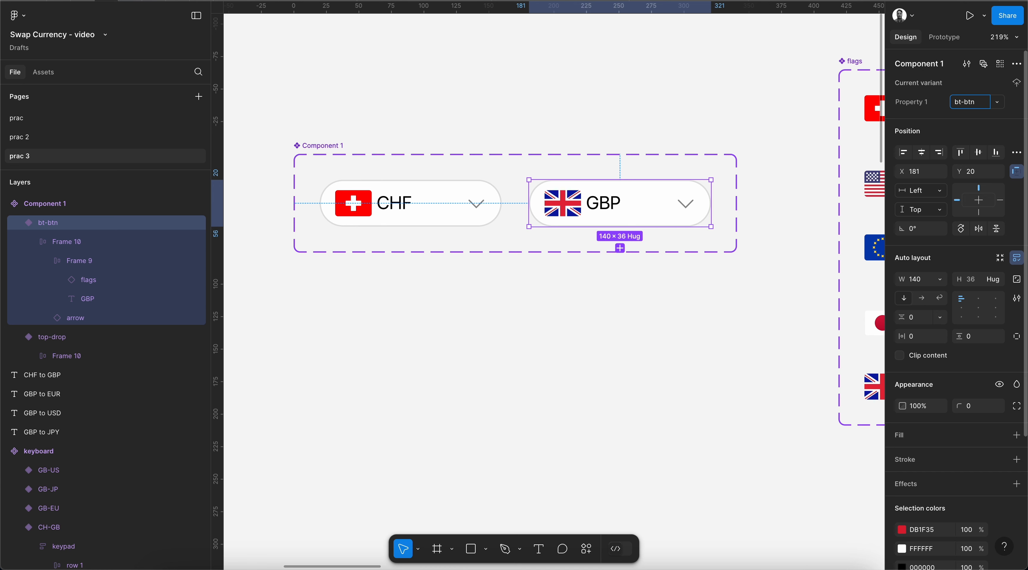
pyautogui.write('drop')
pyautogui.press('Return')
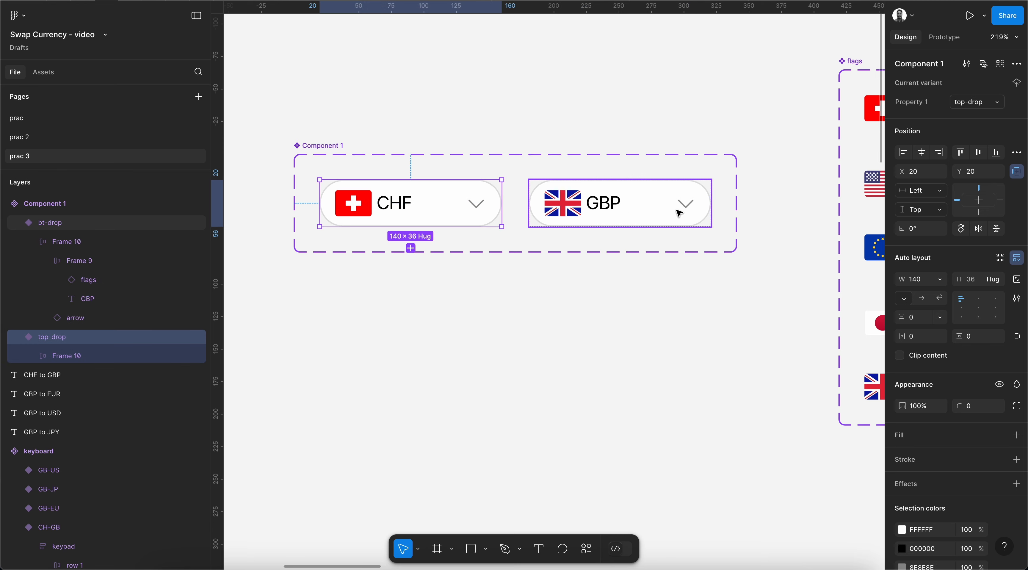
# Rename the component set holding the two selectors as dropdown
pyautogui.doubleClick(325, 145)
pyautogui.write('dropdown')
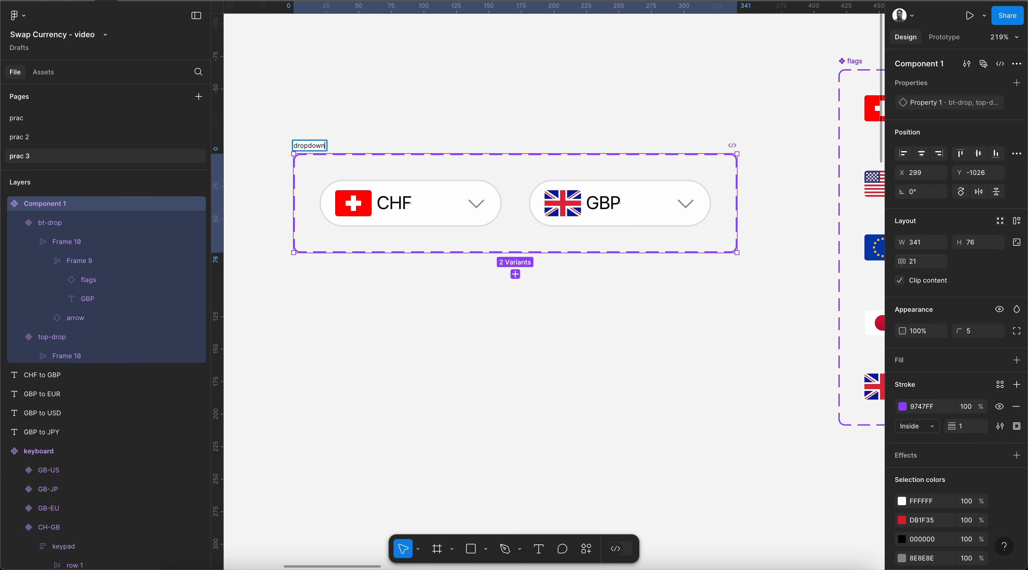
pyautogui.press('Return')
pyautogui.click(364, 110)
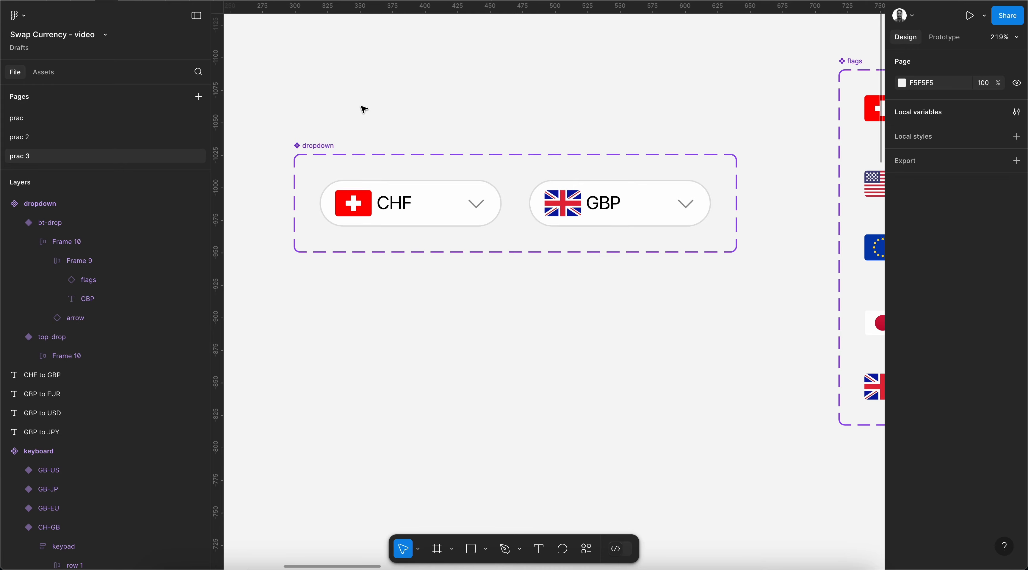
# Move the dropdown component set up so it sits roughly level with the flags component set
pyautogui.scroll(-3, 361, 107)
pyautogui.scroll(-4, 362, 107)
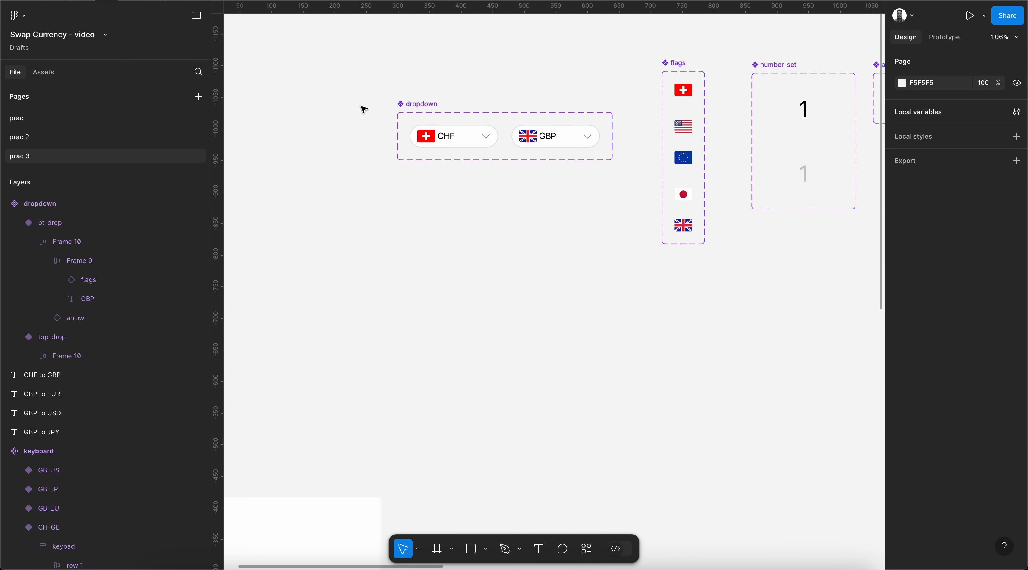
pyautogui.hscroll(-3, 362, 107)
pyautogui.moveTo(512, 113); pyautogui.dragTo(523, 76)
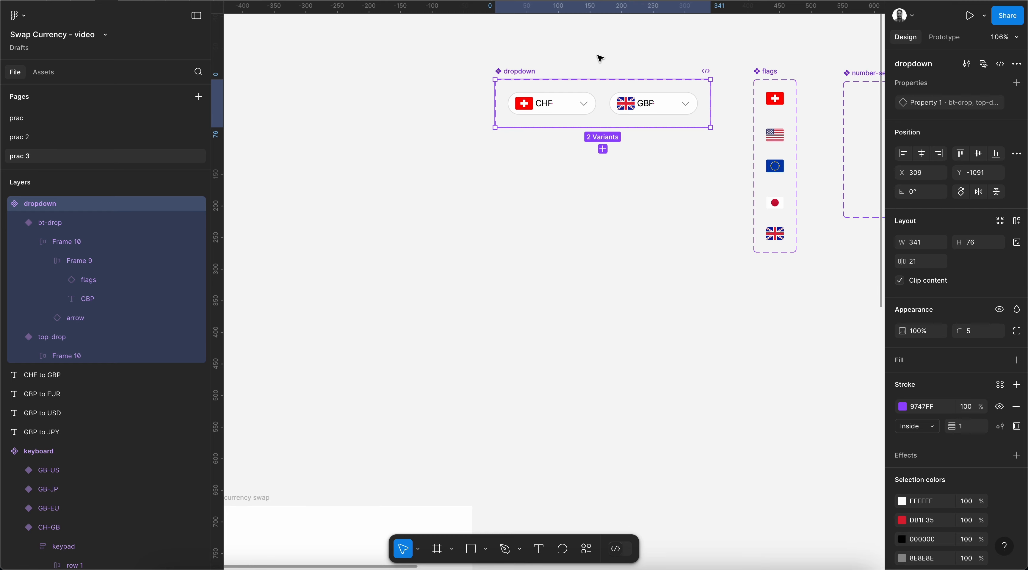
pyautogui.click(600, 58)
# Place an instance of the top-drop variant on the empty canvas below and to the left of the dropdown component set
pyautogui.click(570, 109)
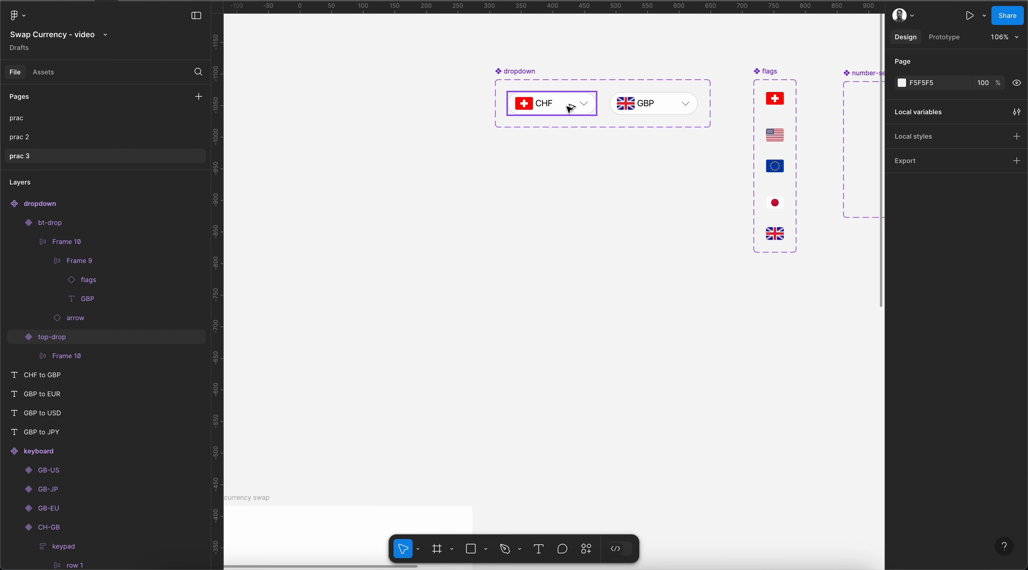
pyautogui.moveTo(570, 107); pyautogui.dragTo(441, 202)
pyautogui.scroll(3, 441, 203)
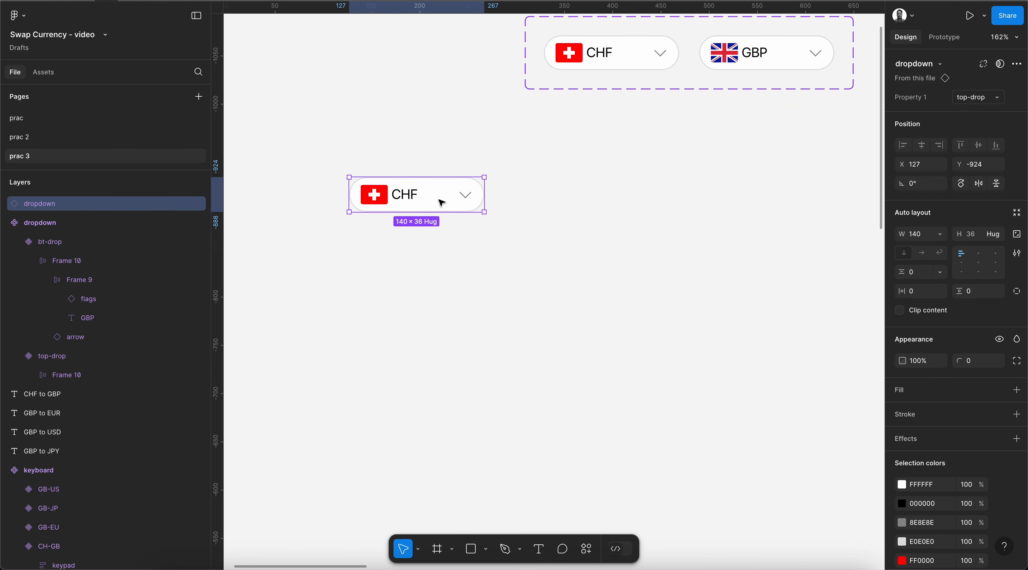
pyautogui.scroll(-2, 442, 202)
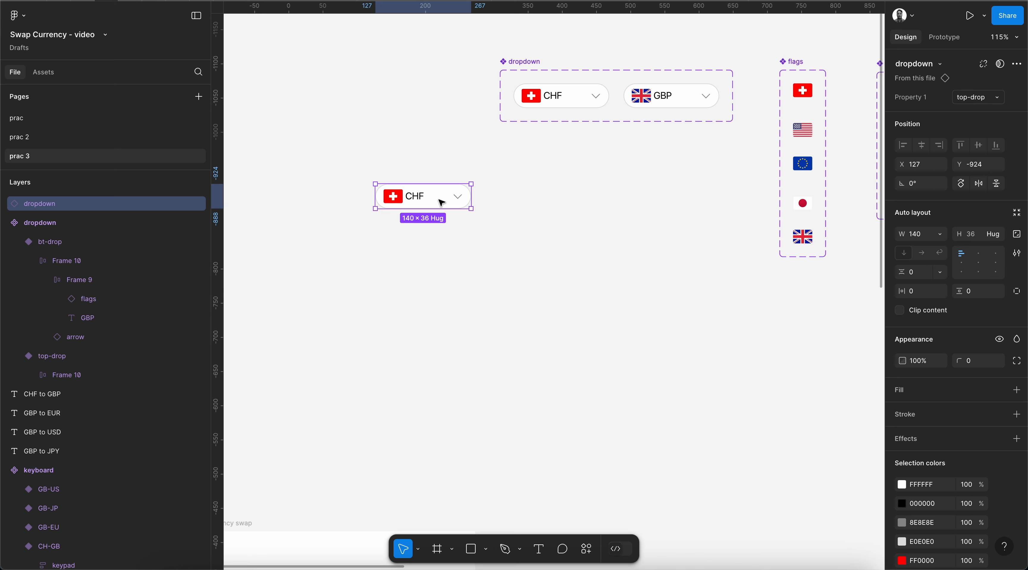
pyautogui.click(531, 183)
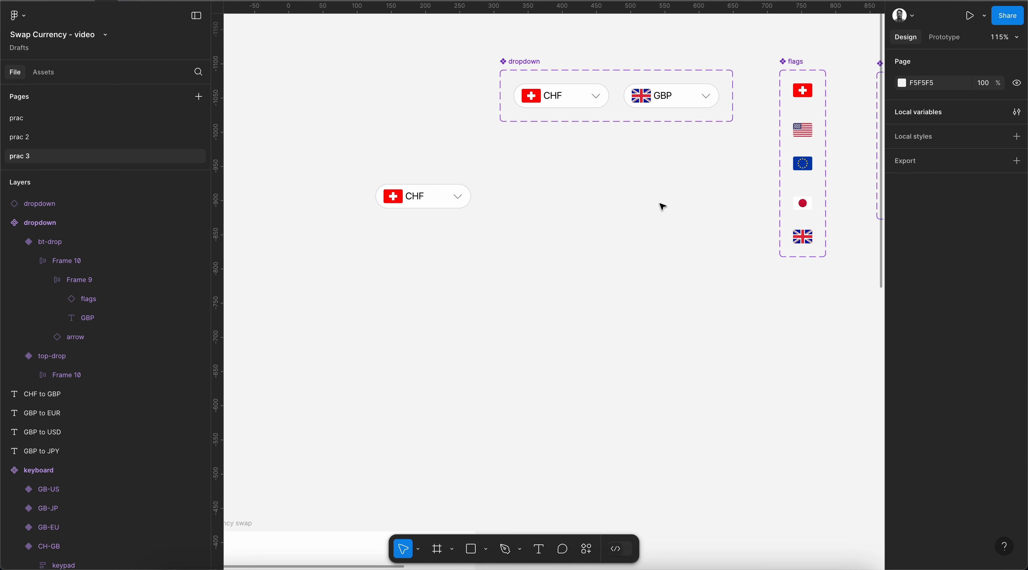
pyautogui.click(407, 199)
pyautogui.click(534, 190)
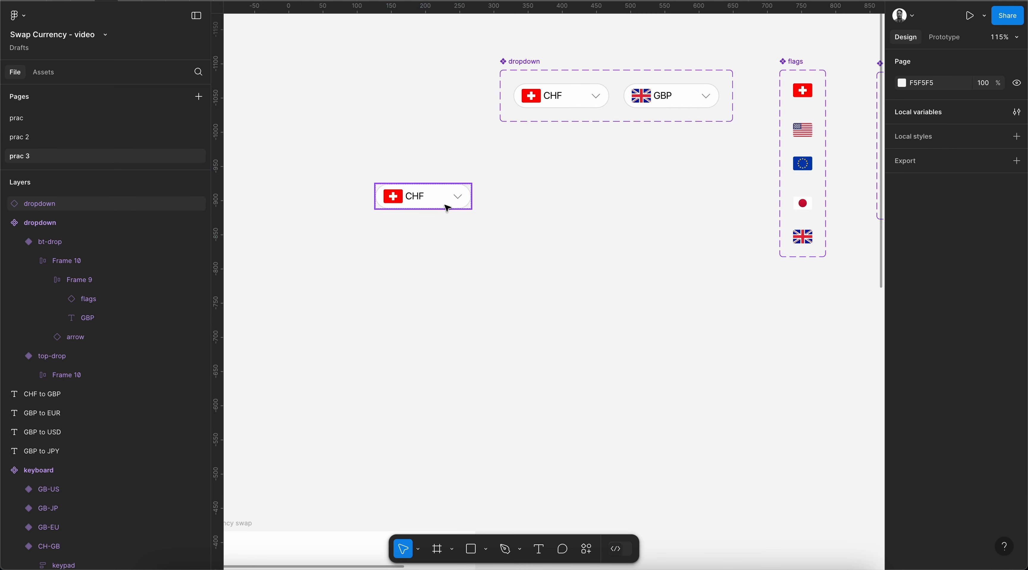
pyautogui.scroll(5, 447, 208)
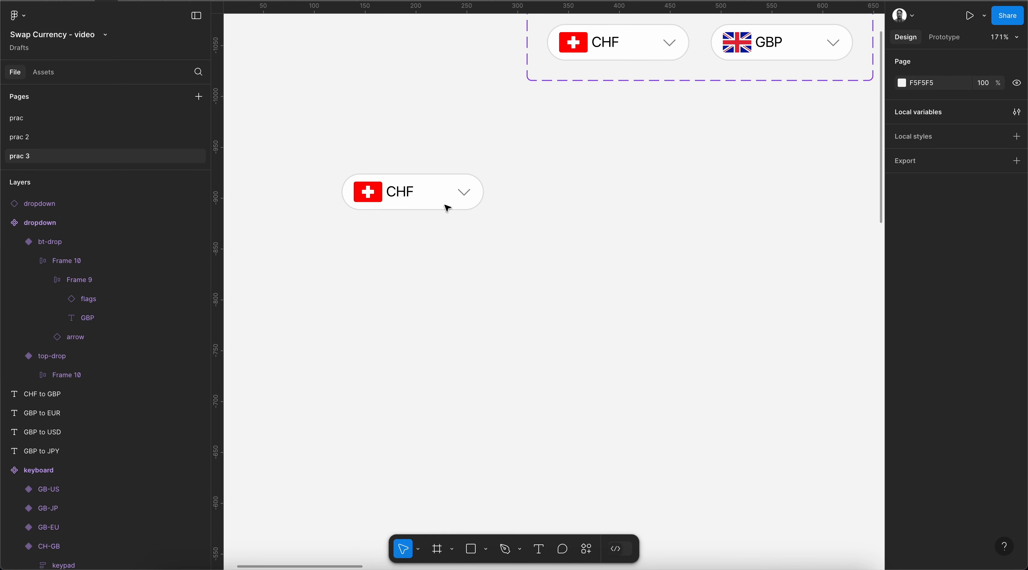
pyautogui.click(446, 205)
pyautogui.scroll(1, 435, 227)
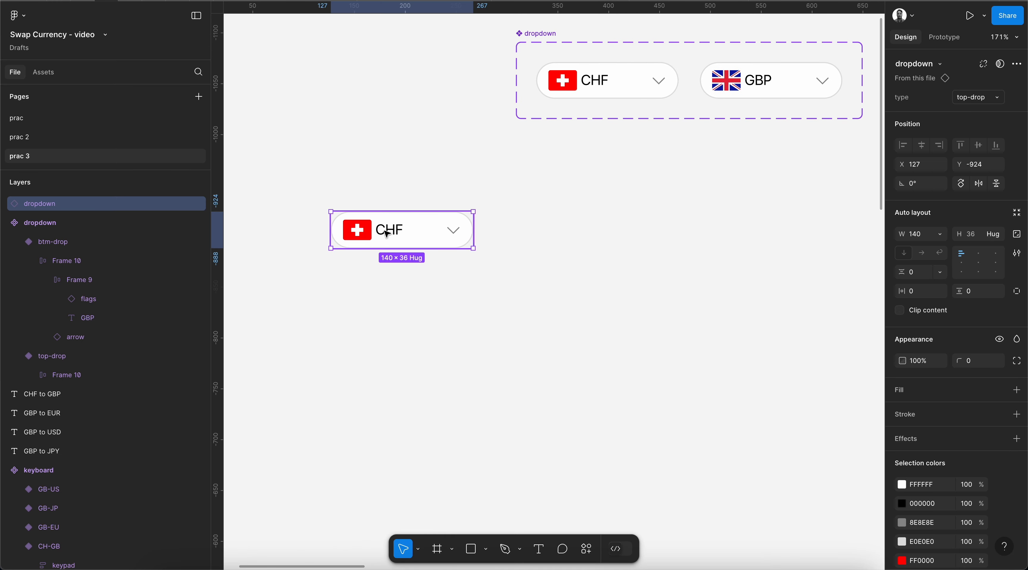
pyautogui.scroll(-2, 415, 249)
pyautogui.hscroll(-2, 415, 250)
pyautogui.click(470, 243)
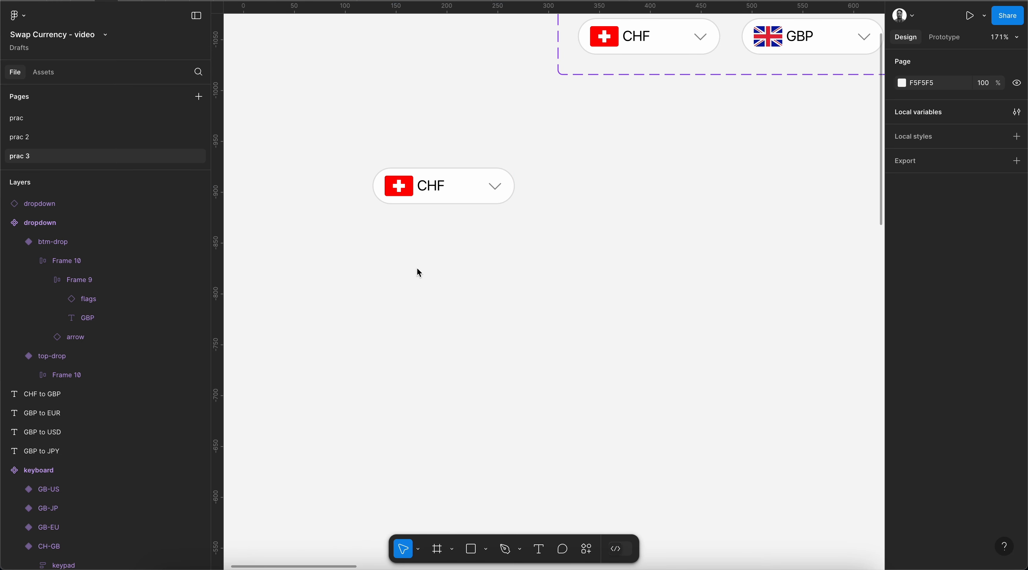
# Copy the CH flag from the flags component set and paste it below the CHF dropdown instance
pyautogui.scroll(3, 537, 152)
pyautogui.hscroll(2, 537, 152)
pyautogui.scroll(-5, 537, 152)
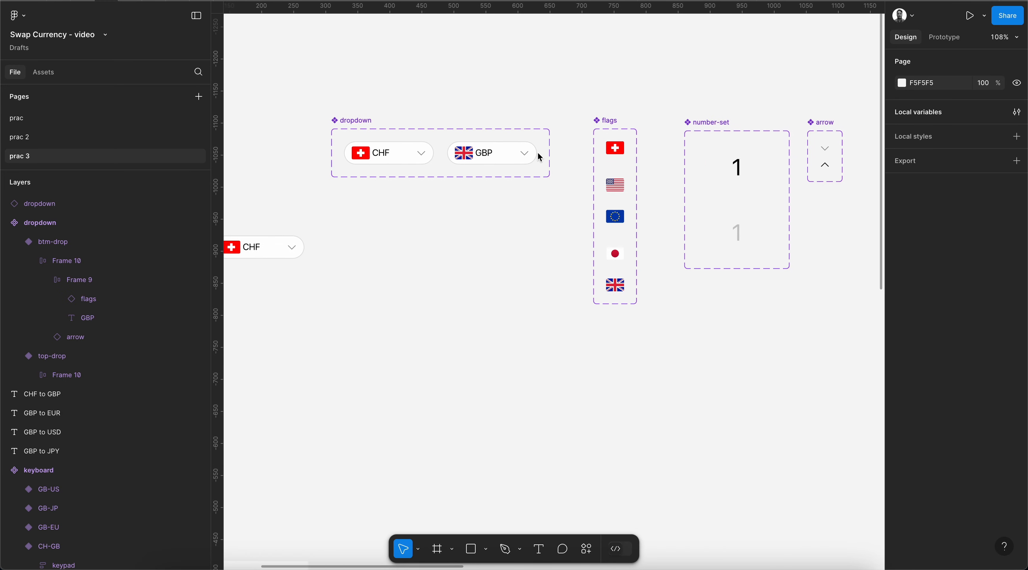
pyautogui.click(612, 148)
pyautogui.hscroll(-5, 498, 219)
pyautogui.scroll(3, 499, 219)
pyautogui.click(491, 277)
pyautogui.rightClick(470, 299)
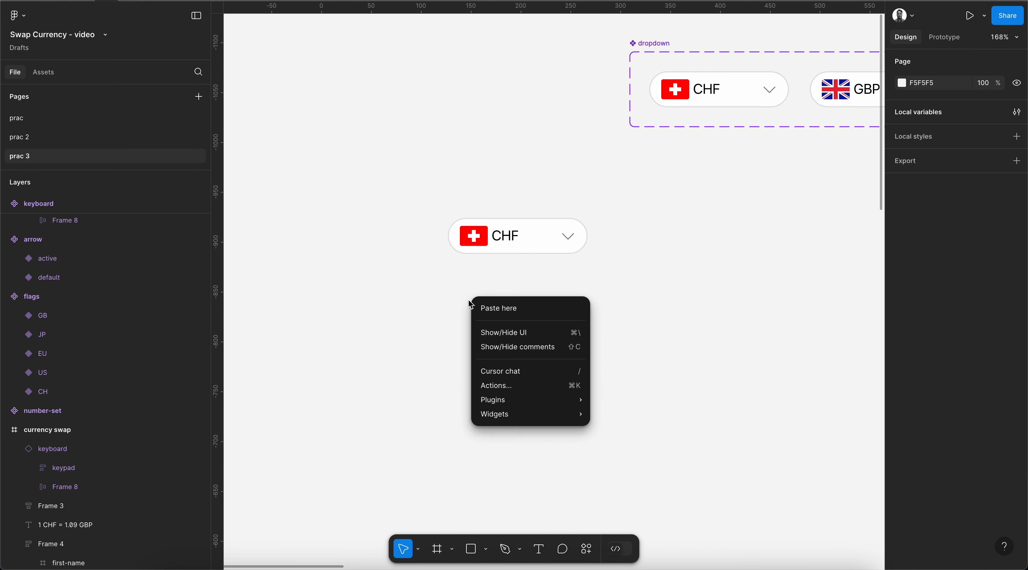
pyautogui.click(509, 310)
# Copy the CHF text from the dropdown instance, paste it beside the loose flag and nudge it into place
pyautogui.hscroll(2, 507, 305)
pyautogui.scroll(-2, 471, 252)
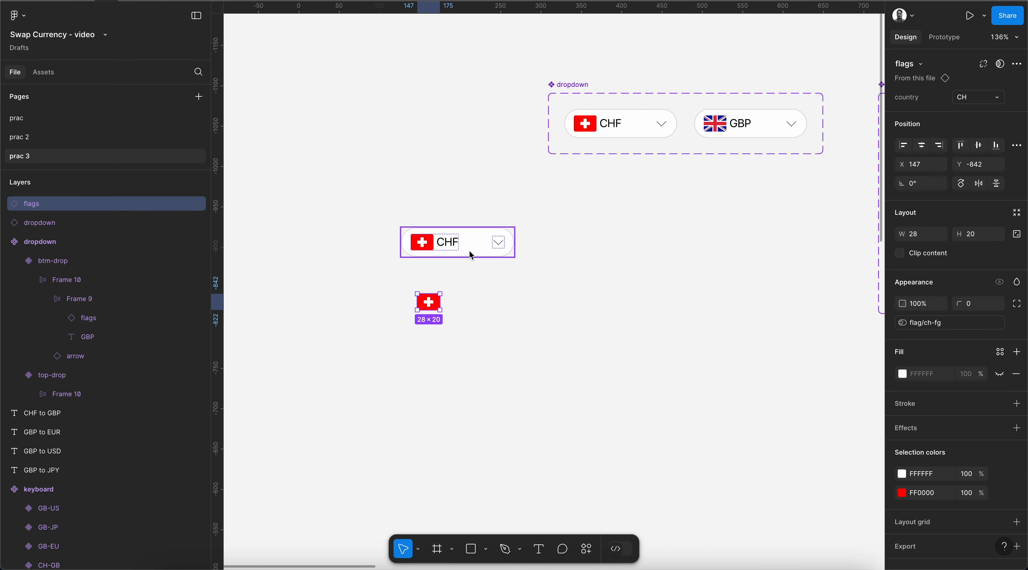
pyautogui.keyDown('super'); pyautogui.click(448, 242); pyautogui.keyUp('super')
pyautogui.press('super+c')
pyautogui.scroll(4, 459, 281)
pyautogui.rightClick(445, 306)
pyautogui.click(477, 318)
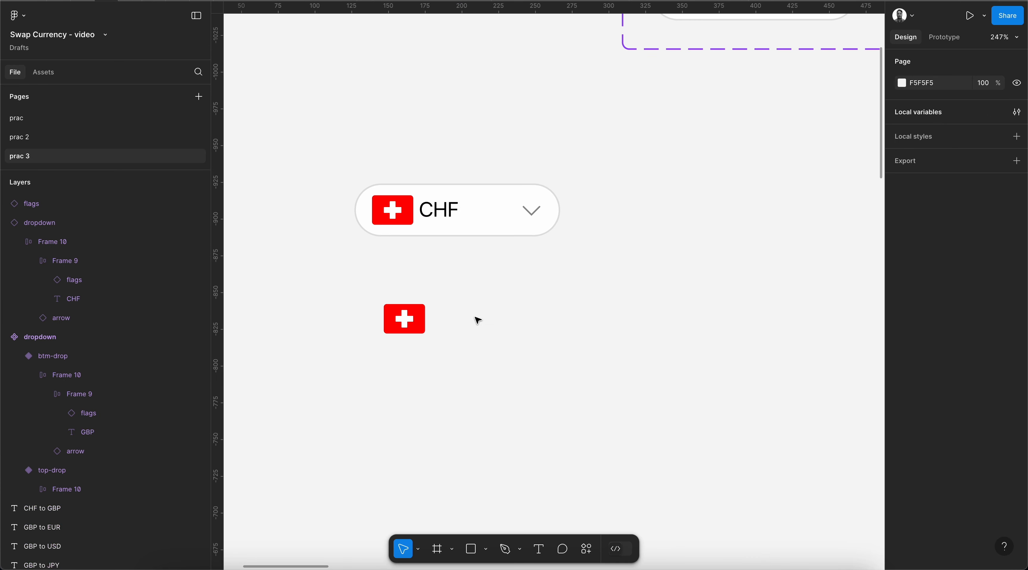
pyautogui.scroll(3, 473, 317)
pyautogui.moveTo(474, 325); pyautogui.dragTo(463, 324)
# Wrap the loose flag and CHF text in an auto layout frame and align it beneath the dropdown instance's flag
pyautogui.moveTo(351, 276); pyautogui.dragTo(551, 382)
pyautogui.hotkey('shift', 'a')
pyautogui.scroll(-2, 552, 382)
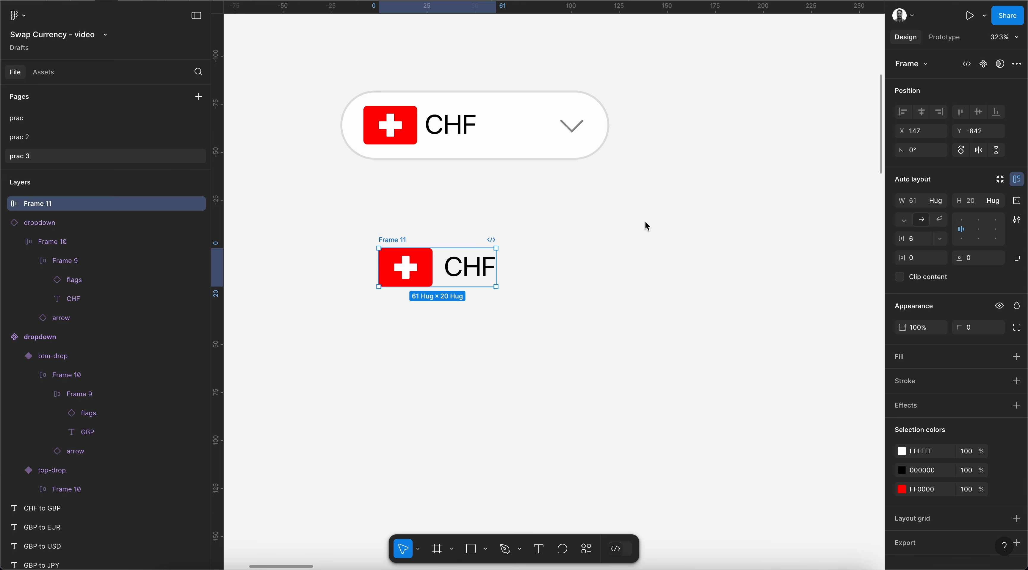
pyautogui.click(619, 269)
pyautogui.scroll(-2, 538, 282)
pyautogui.click(432, 268)
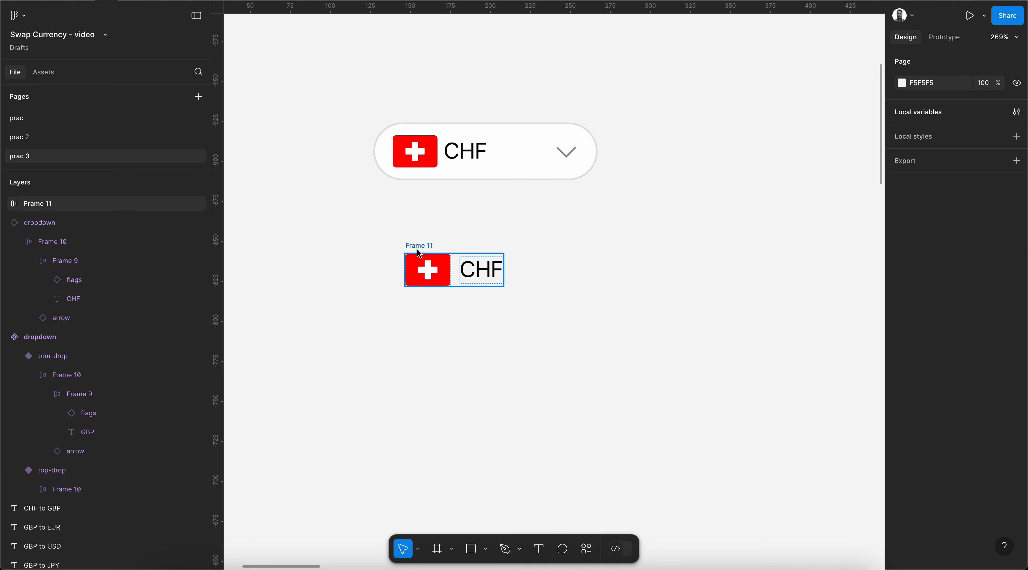
pyautogui.moveTo(419, 253); pyautogui.dragTo(402, 230)
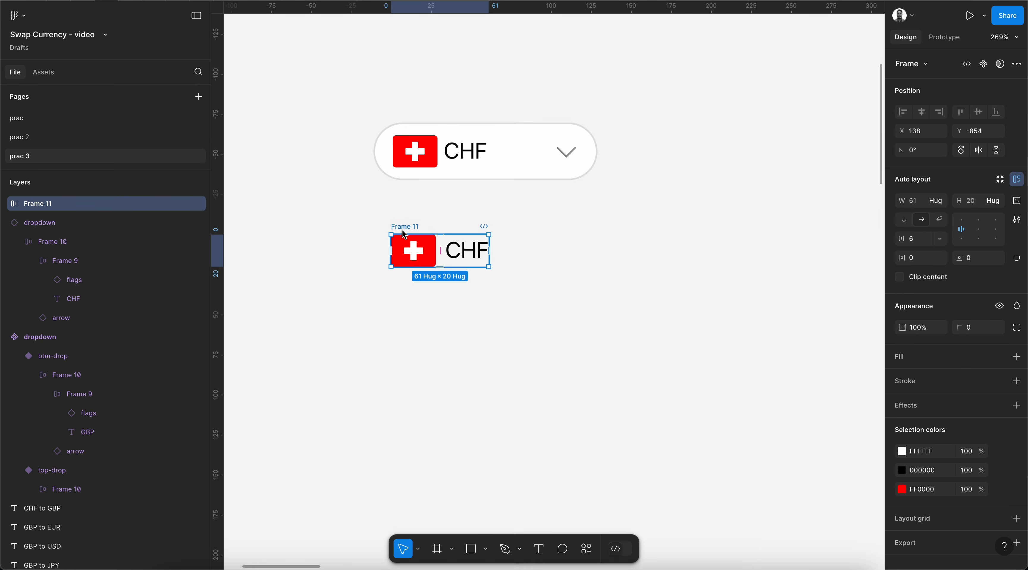
# Set the CHF row frame's padding individually to 8 left, 8 right, 4 top and 8 bottom
pyautogui.click(1017, 258)
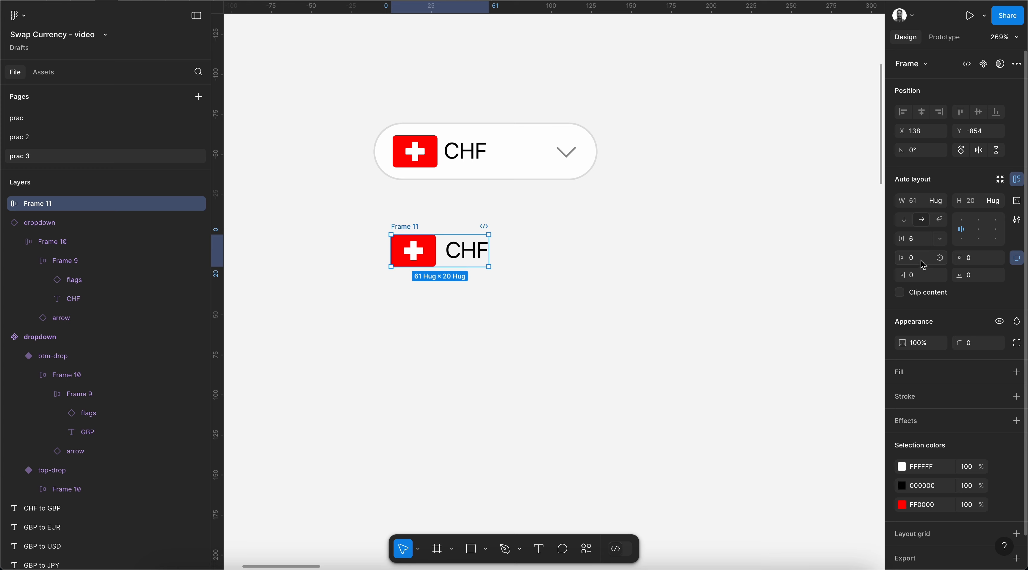
pyautogui.write('8')
pyautogui.press('Tab')
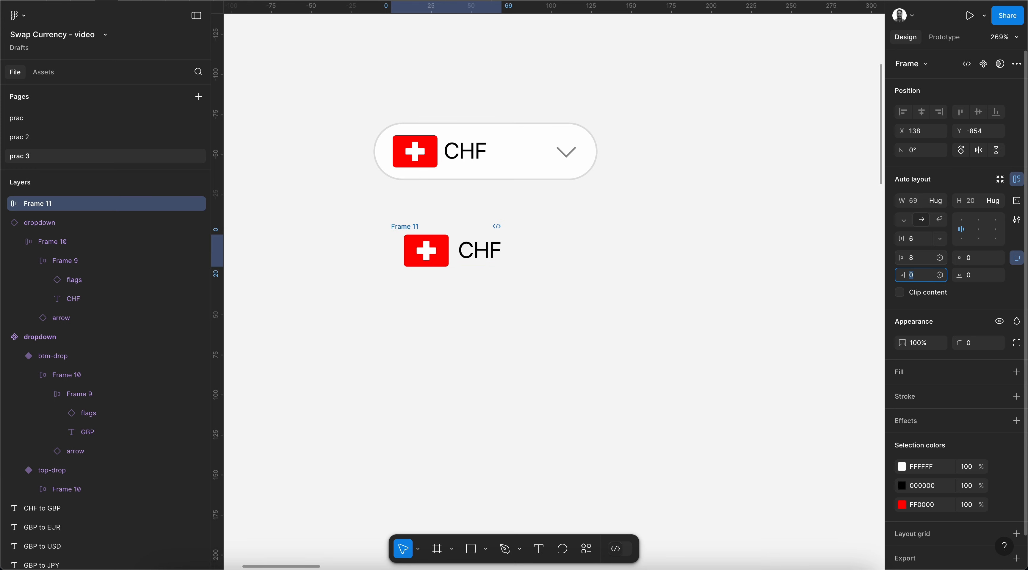
pyautogui.press('Tab')
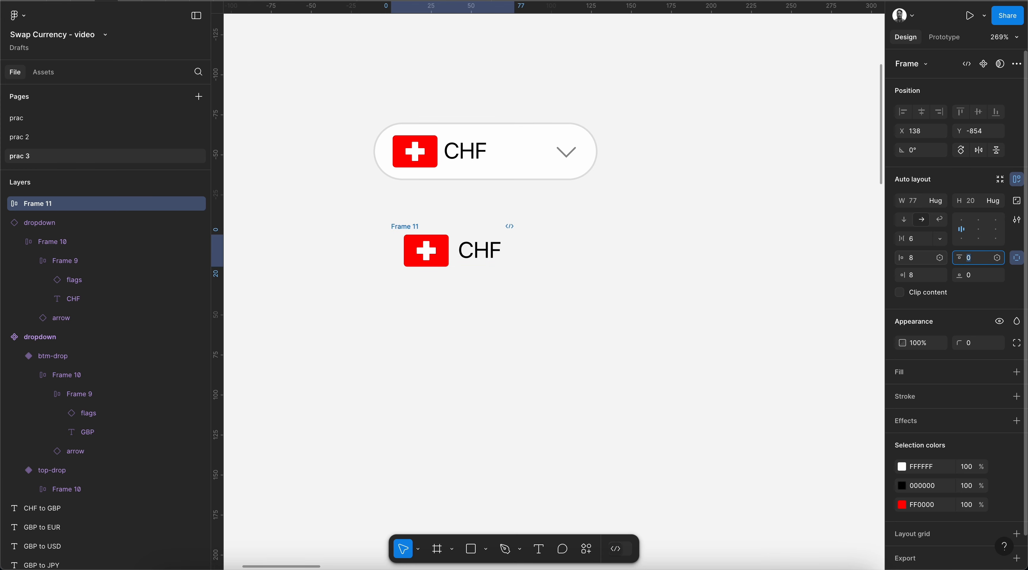
pyautogui.write('4')
pyautogui.press('Tab')
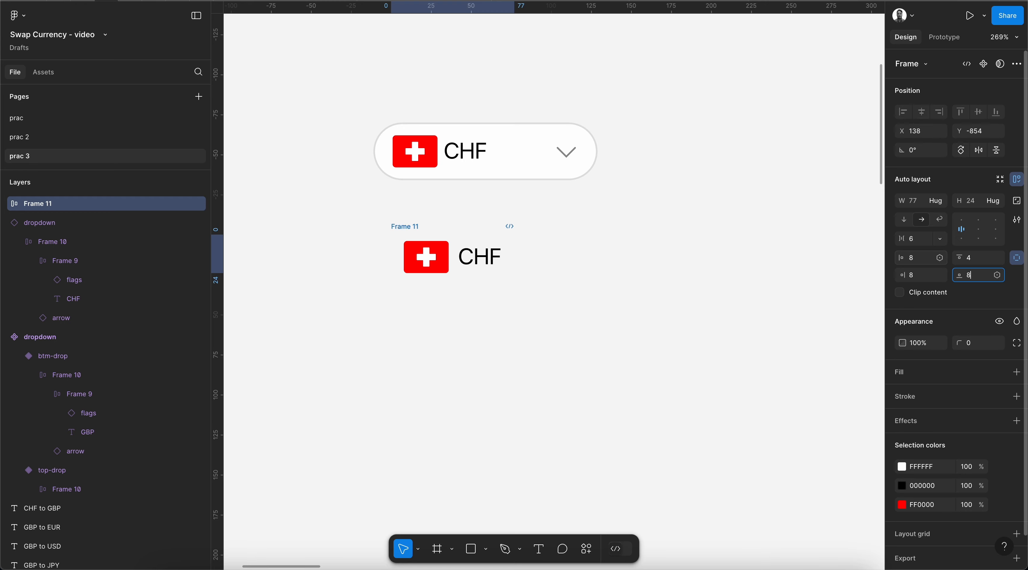
pyautogui.write('8')
pyautogui.press('Return')
# Set the CHF row frame's width to 132
pyautogui.click(915, 202)
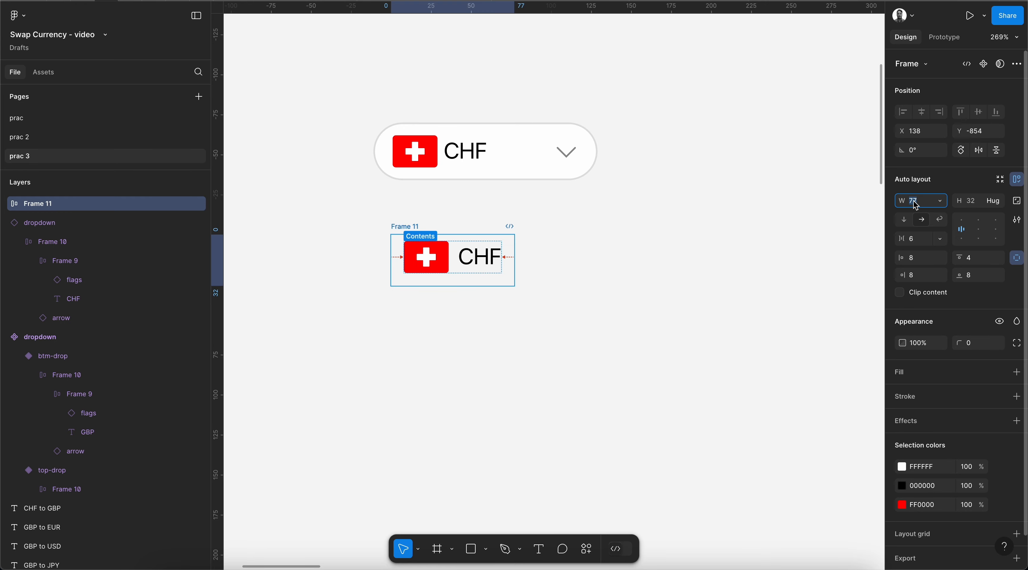
pyautogui.write('132')
pyautogui.press('Return')
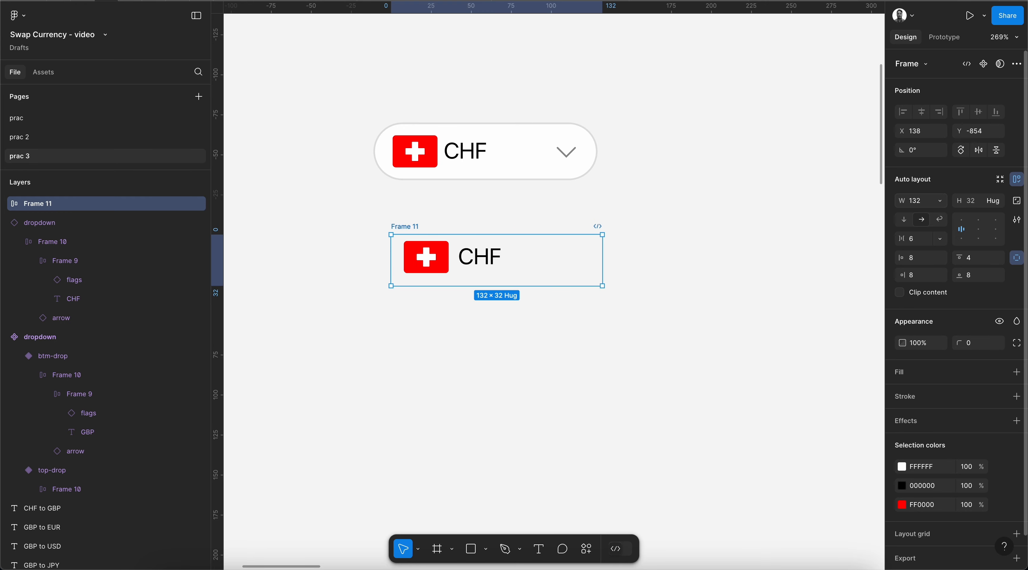
pyautogui.click(569, 335)
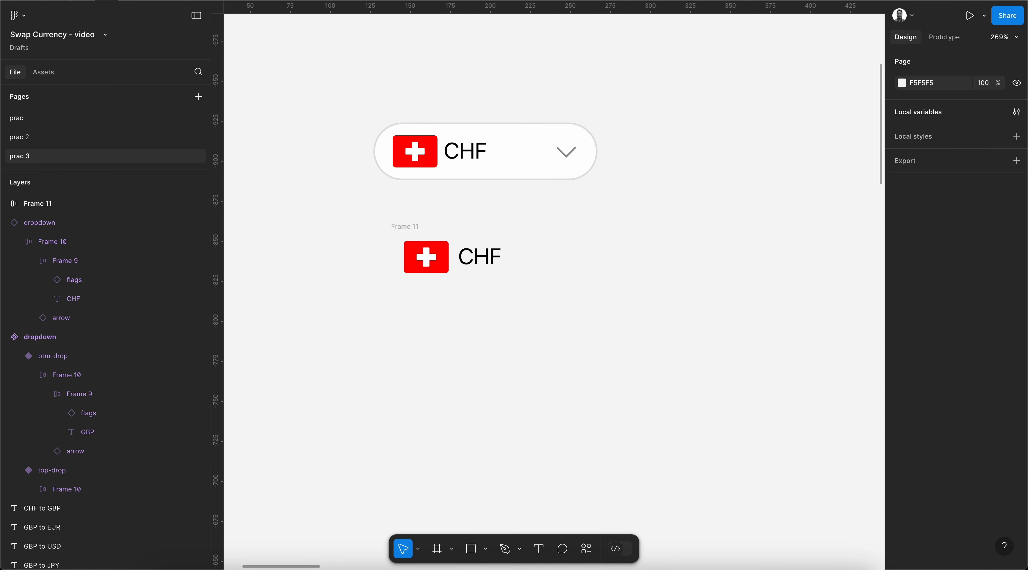
# Set the CHF row frame's width to 166 and move it slightly up and left beneath the dropdown instance
pyautogui.click(453, 257)
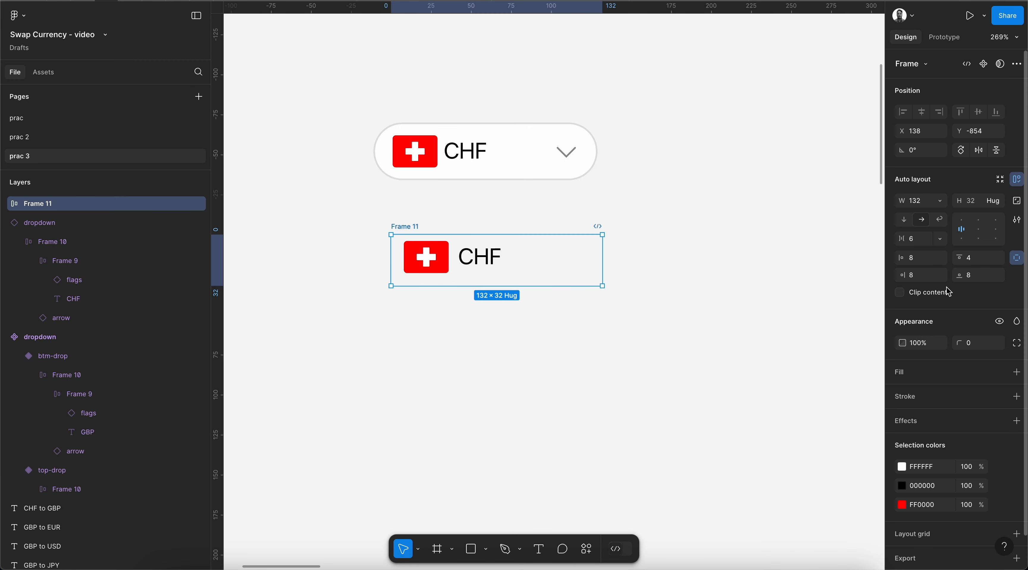
pyautogui.click(926, 205)
pyautogui.write('166')
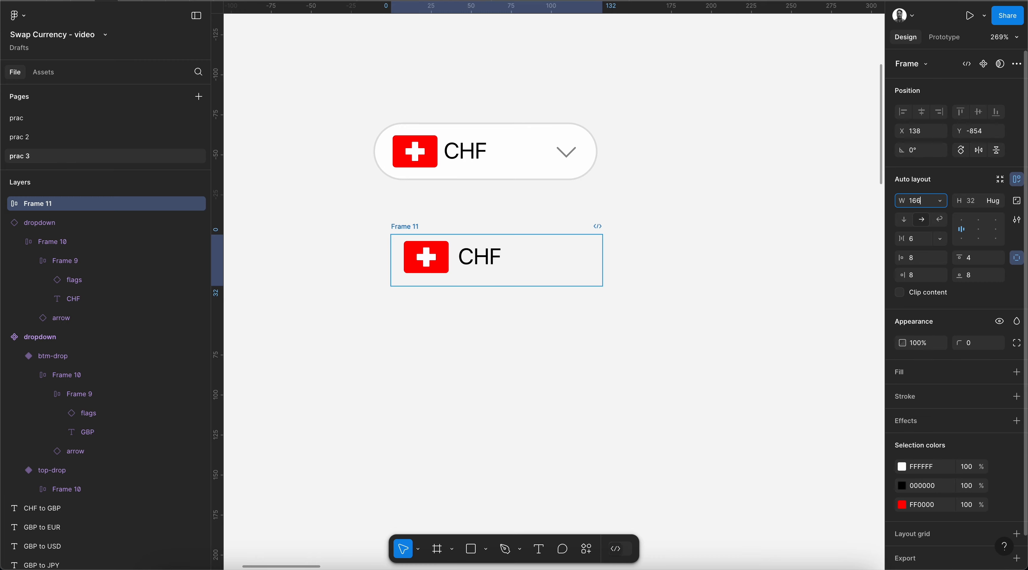
pyautogui.press('Return')
pyautogui.click(711, 246)
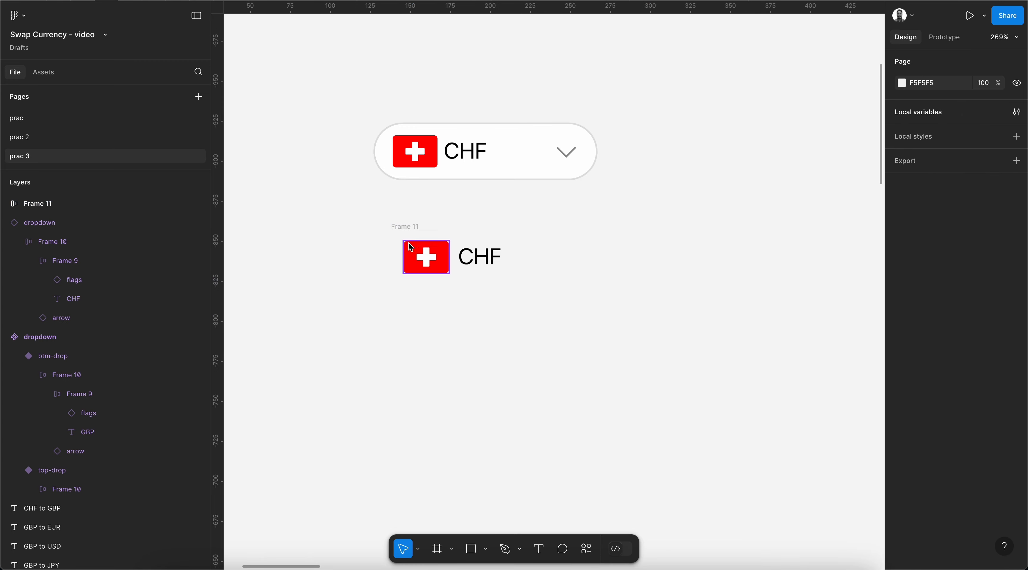
pyautogui.moveTo(410, 230); pyautogui.dragTo(400, 217)
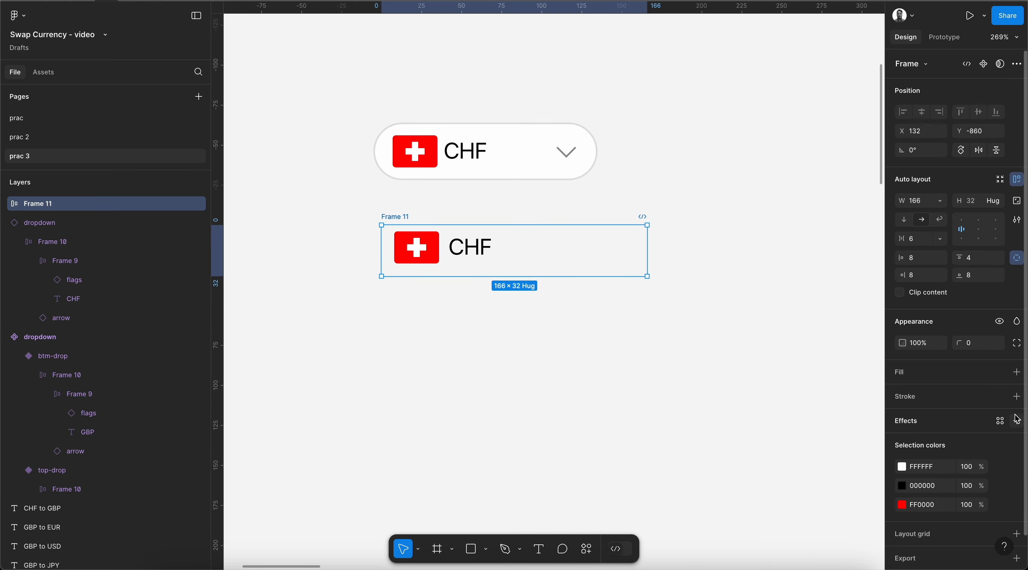
# Add a 1-unit inside stroke to only the bottom edge of the CHF row frame, coloured E0E0E0
pyautogui.click(1016, 396)
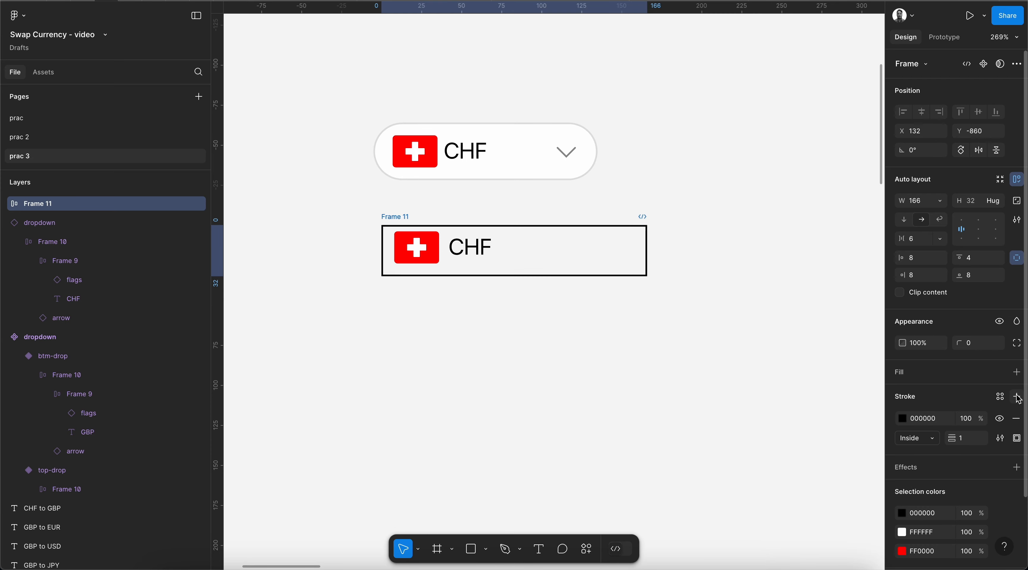
pyautogui.click(1017, 438)
pyautogui.click(1003, 494)
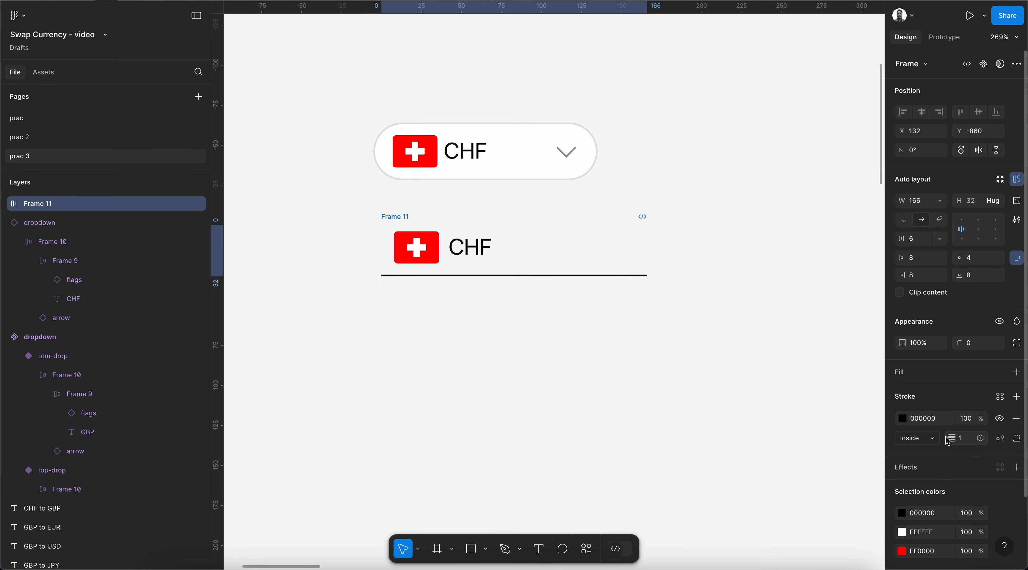
pyautogui.click(938, 421)
pyautogui.write('ddd')
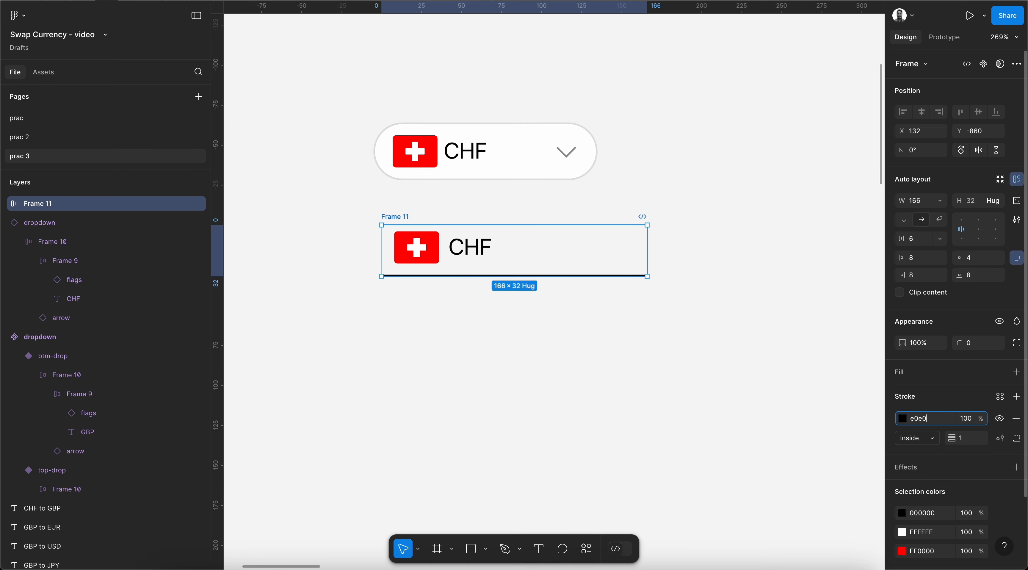
pyautogui.press('Return')
pyautogui.click(682, 376)
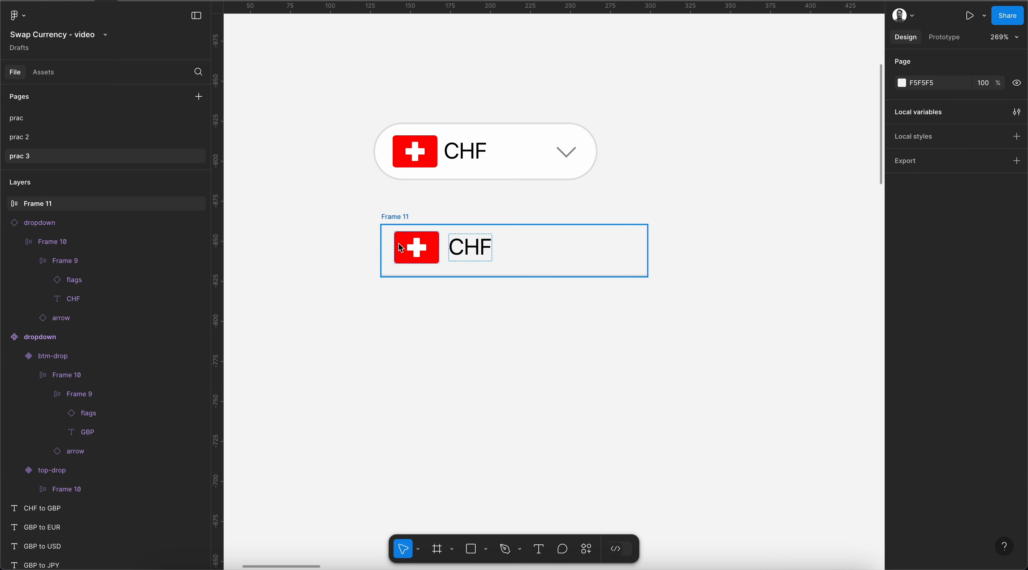
# Rename the CHF row frame as item-1
pyautogui.click(400, 220)
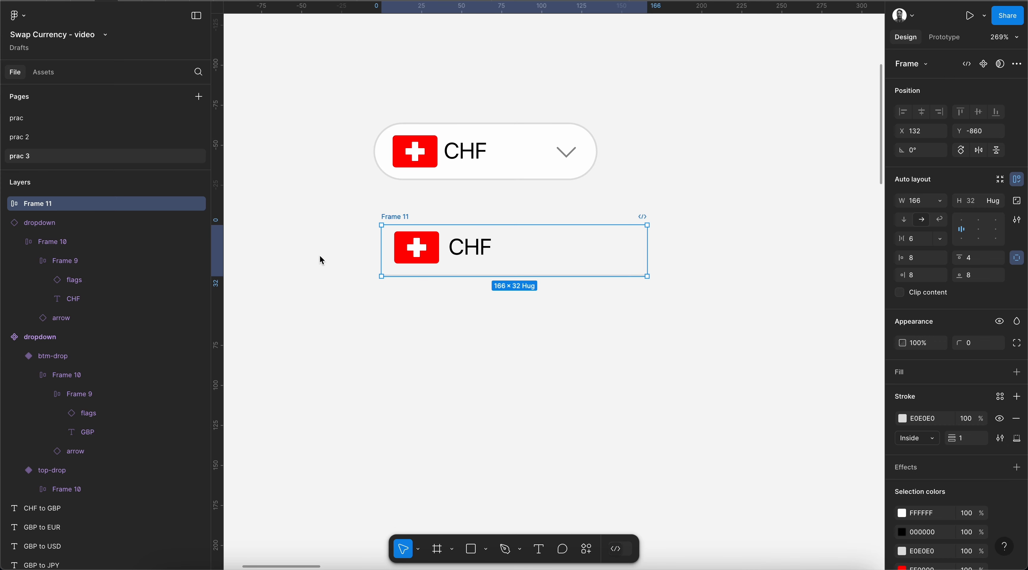
pyautogui.doubleClick(41, 205)
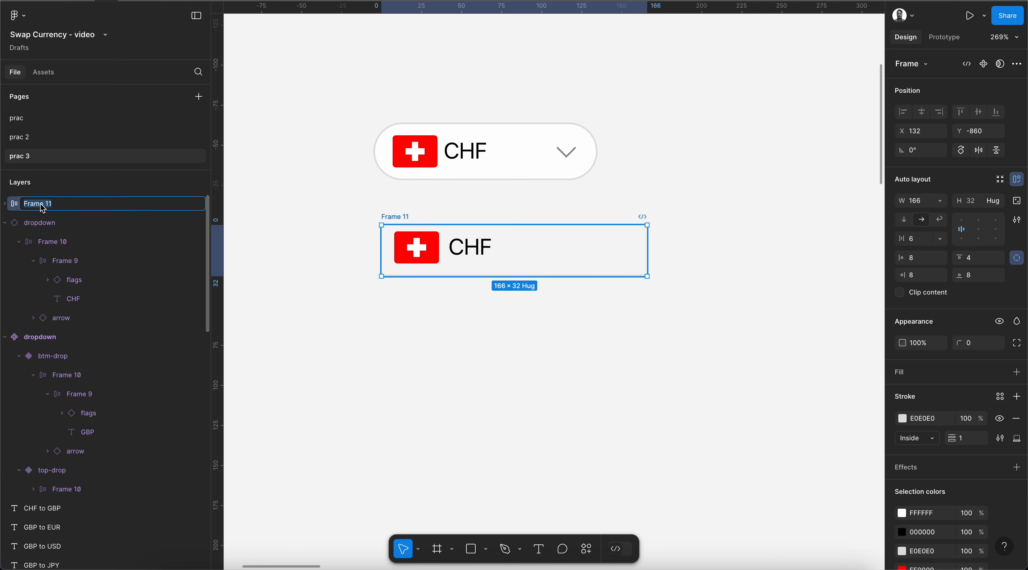
pyautogui.write('row1')
pyautogui.press('Return')
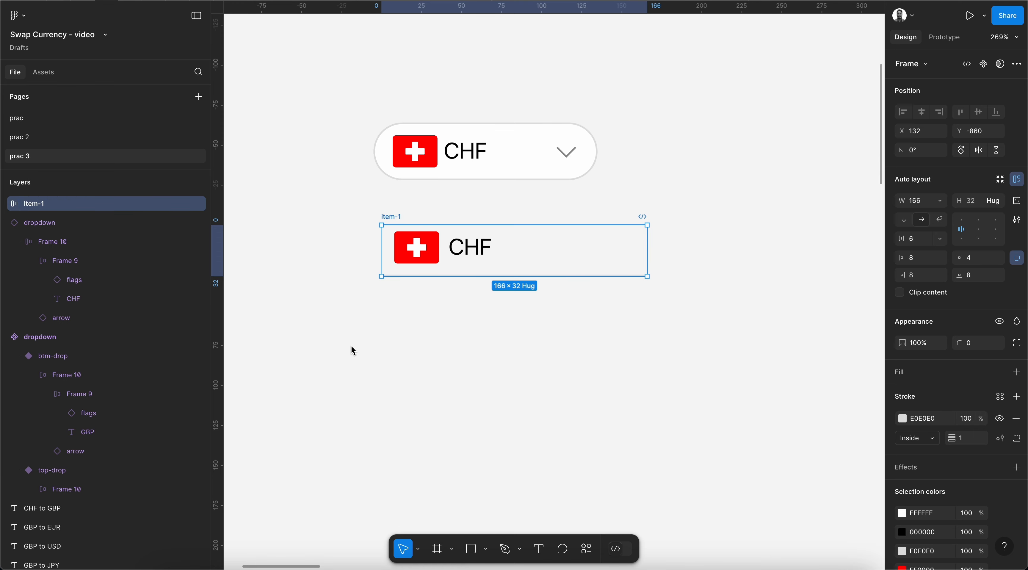
# Wrap item-1 in a vertical auto layout frame with 8 horizontal and vertical padding and a gap of 4
pyautogui.hotkey('shift', 'a')
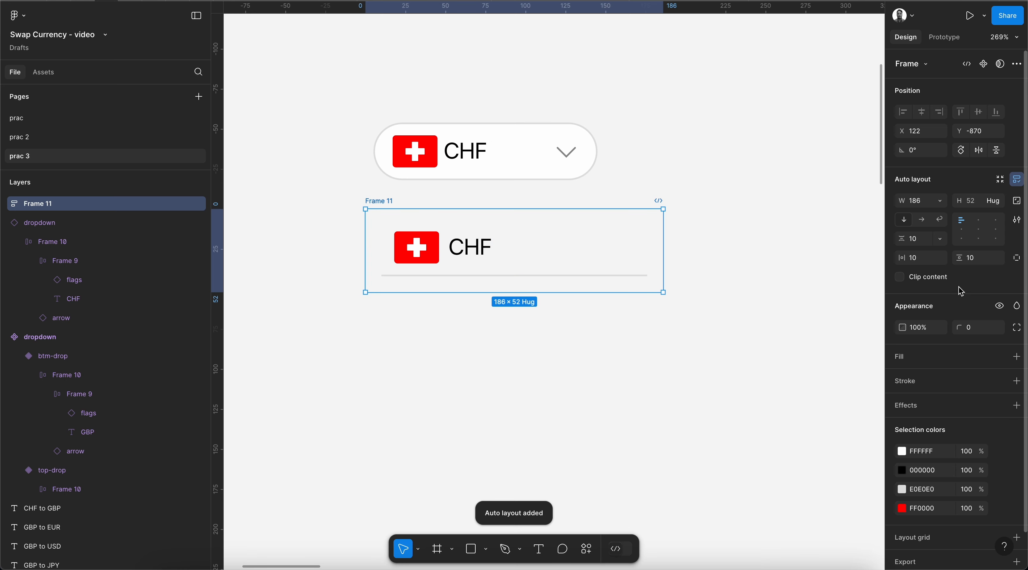
pyautogui.click(914, 258)
pyautogui.write('9')
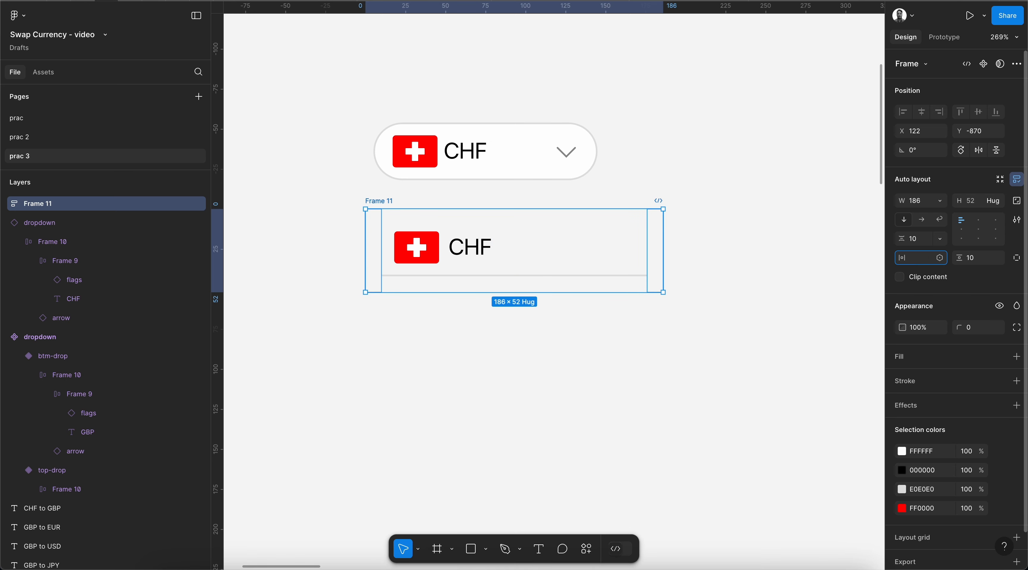
pyautogui.write('8')
pyautogui.press('Tab')
pyautogui.write('8')
pyautogui.press('Return')
pyautogui.click(918, 240)
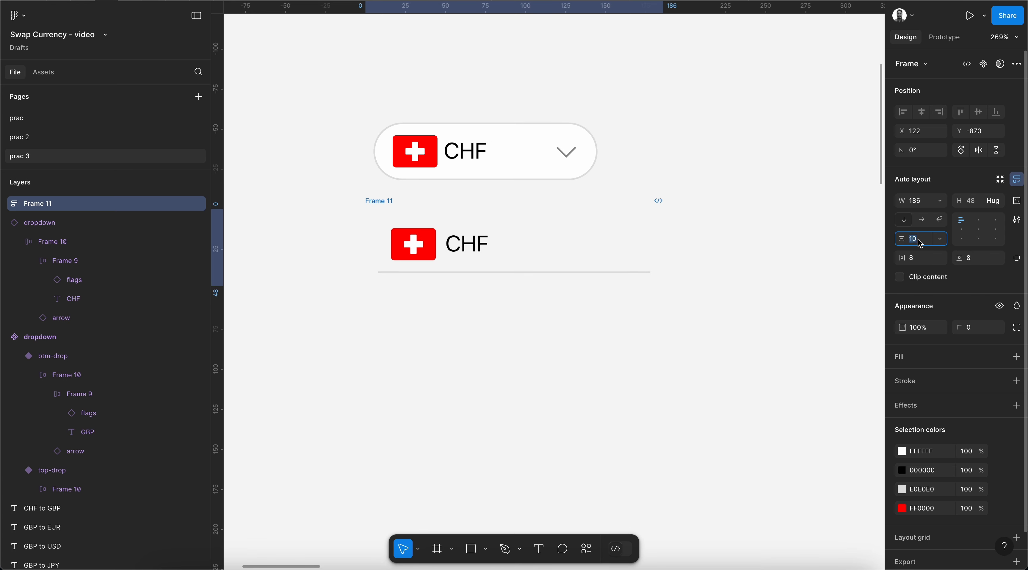
pyautogui.write('4')
pyautogui.press('Return')
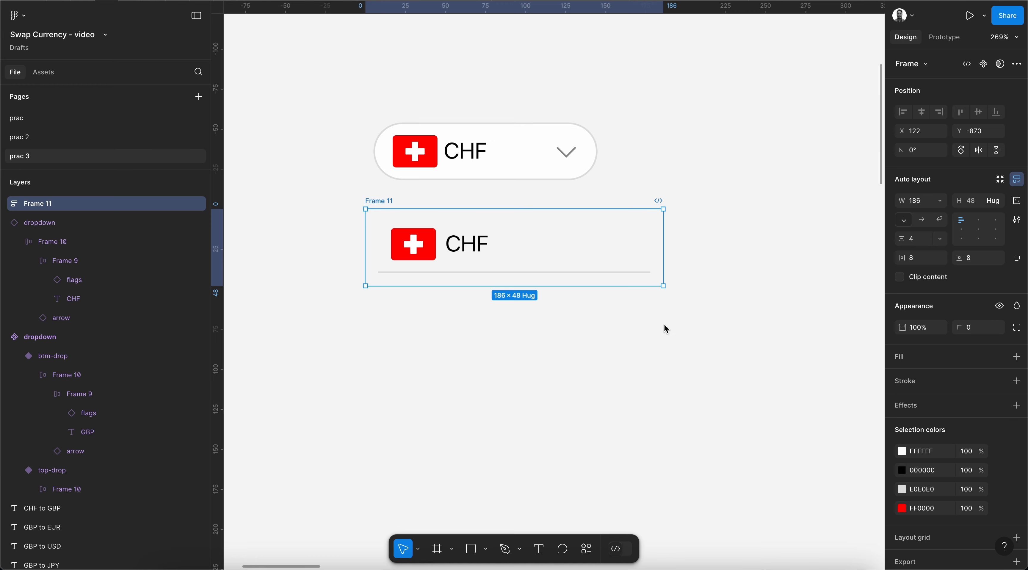
# Add an FFFFFF fill to the outer list frame and set its corner radius to 12
pyautogui.click(1016, 356)
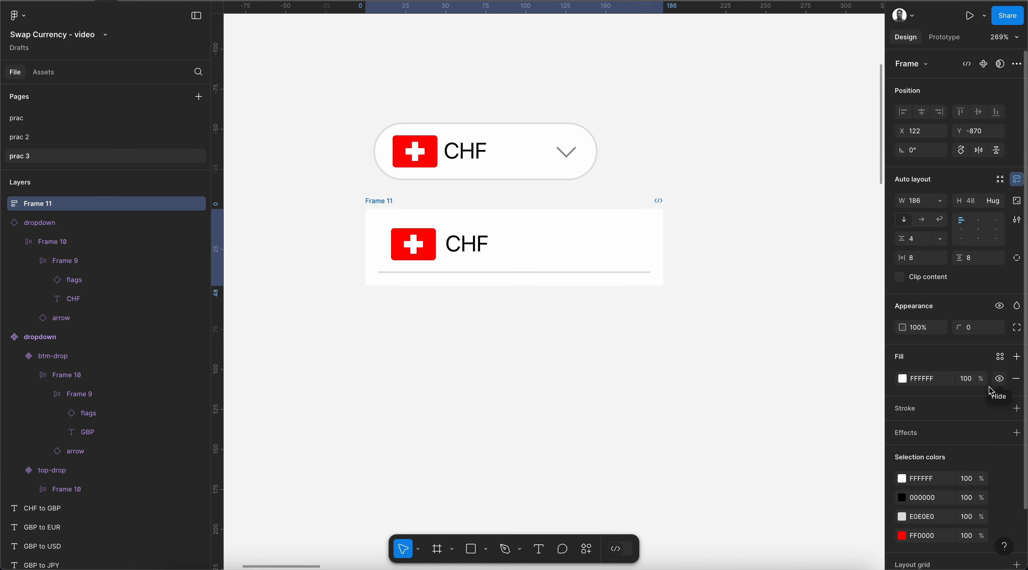
pyautogui.click(973, 328)
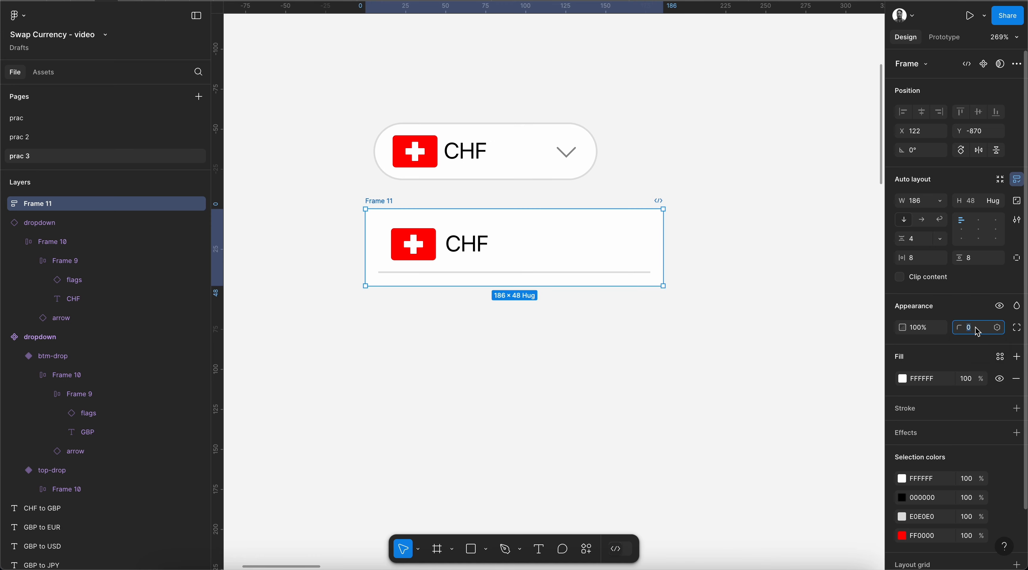
pyautogui.write('12')
pyautogui.press('Return')
pyautogui.click(783, 285)
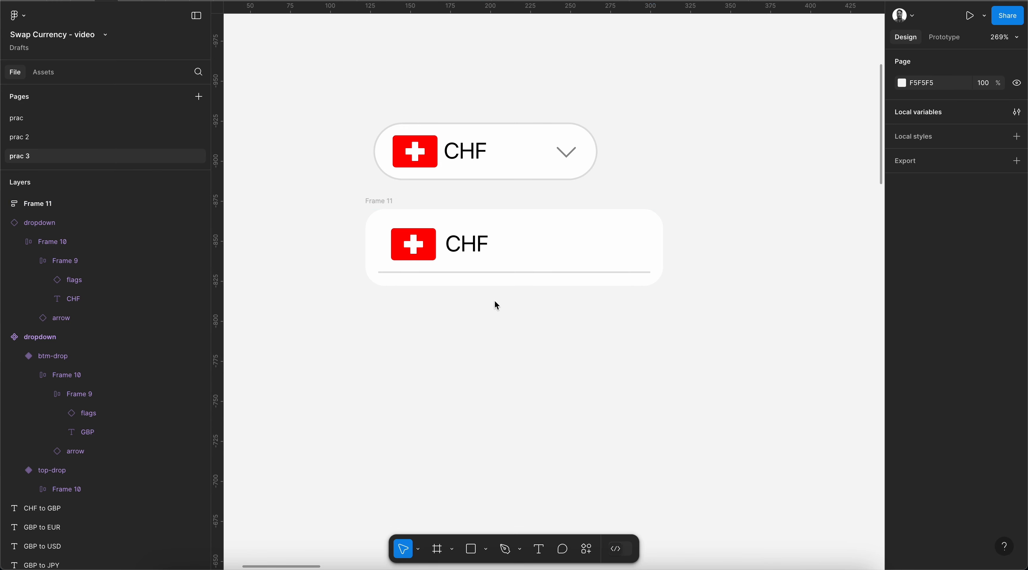
# Set the list frame's corner radius to 4
pyautogui.click(377, 200)
pyautogui.click(983, 331)
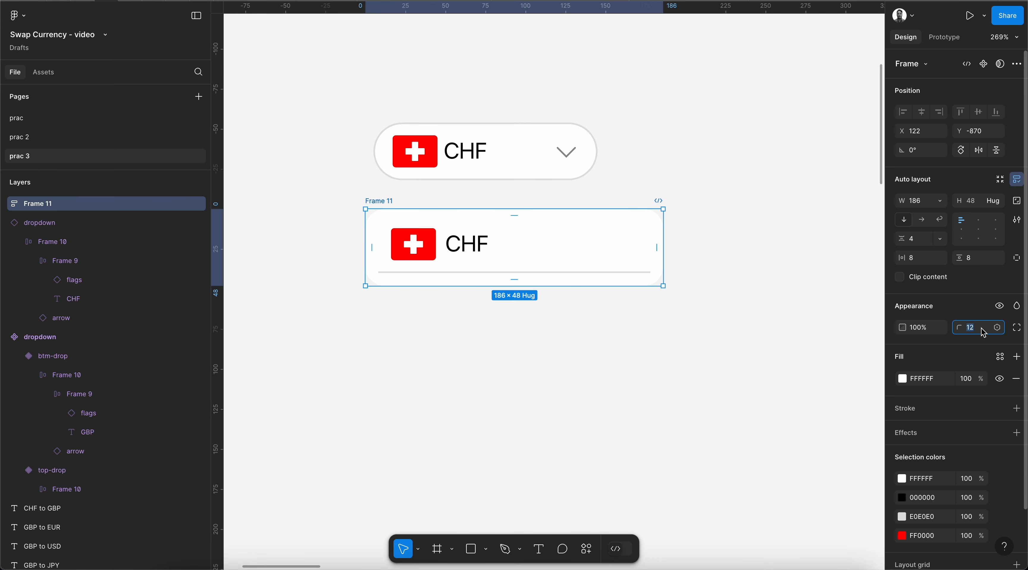
pyautogui.click(763, 279)
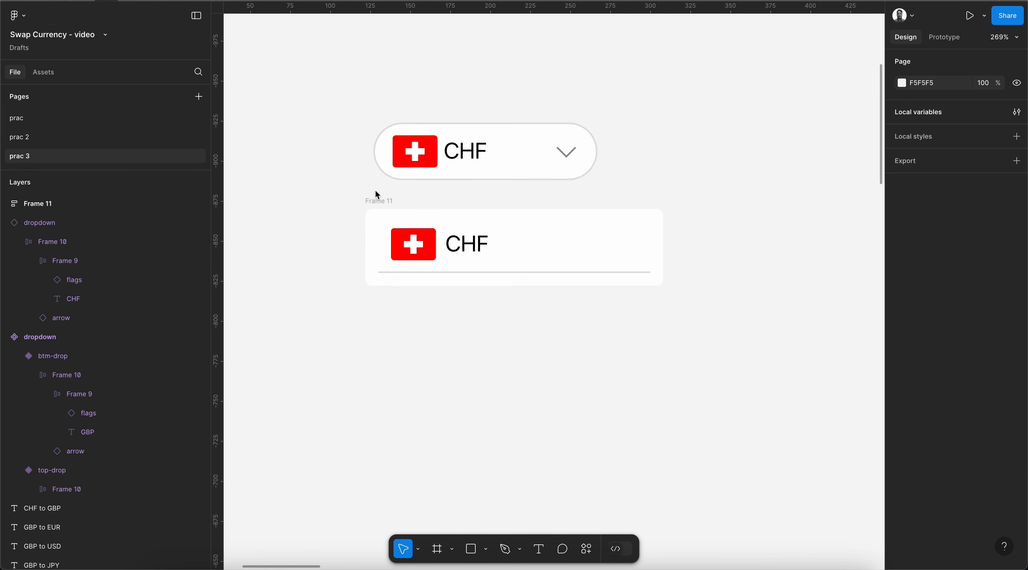
# Align the list frame's left edge with the dropdown instance above and set its corner radius to 8
pyautogui.moveTo(378, 195); pyautogui.dragTo(385, 200)
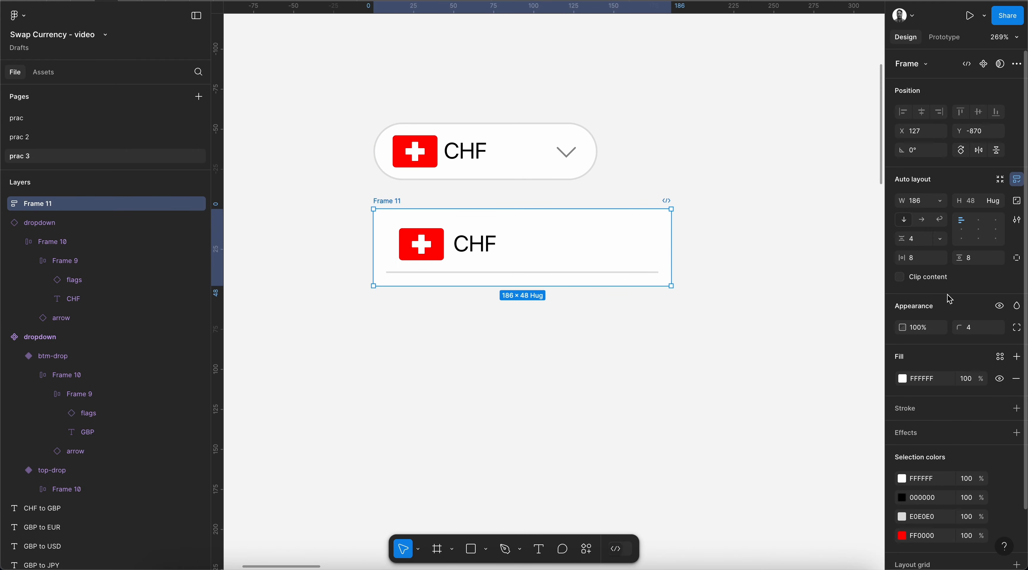
pyautogui.click(977, 331)
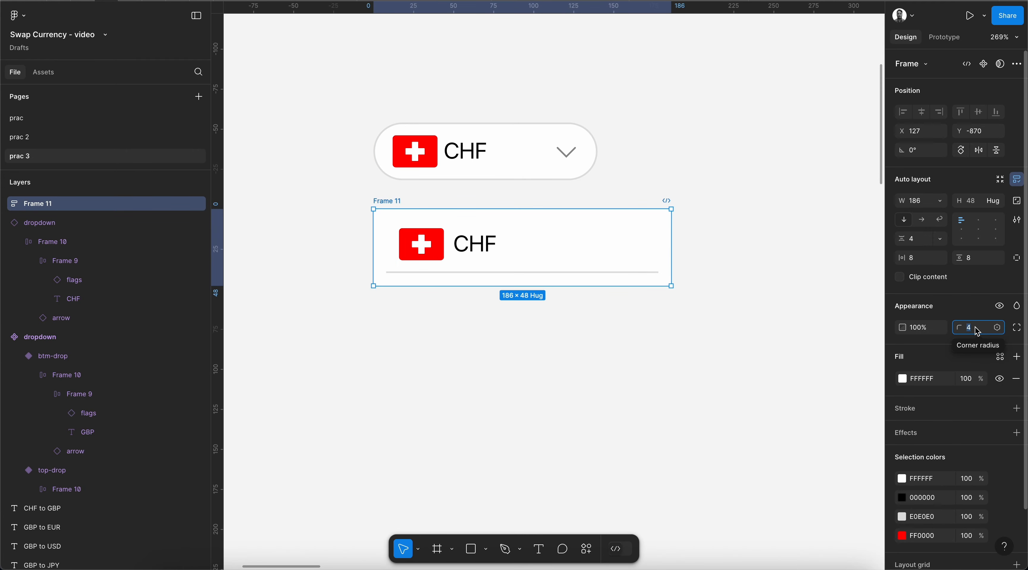
pyautogui.write('8')
pyautogui.press('Return')
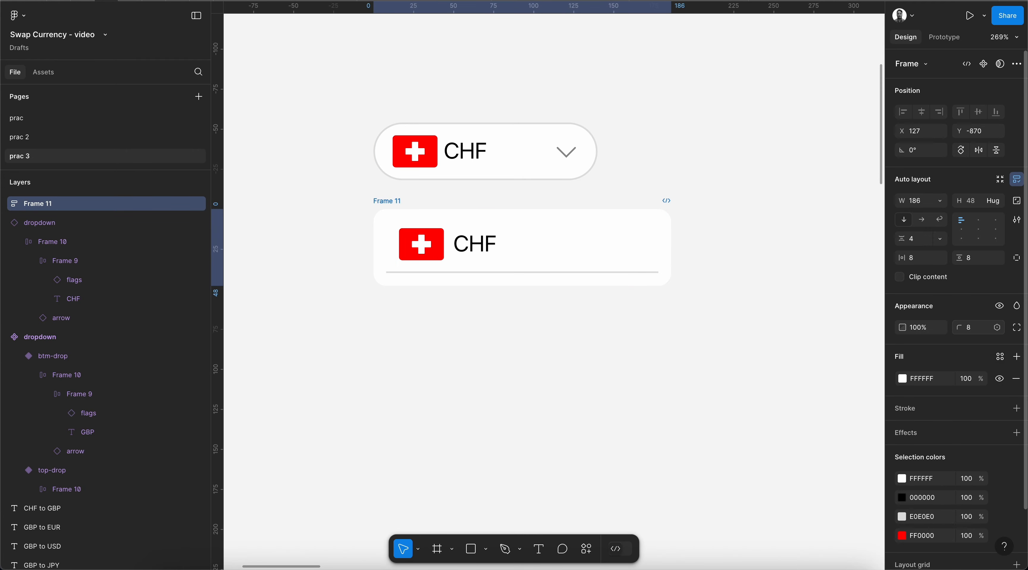
# Duplicate the item-1 row inside the list frame
pyautogui.click(6, 204)
pyautogui.click(51, 225)
pyautogui.press('super+d')
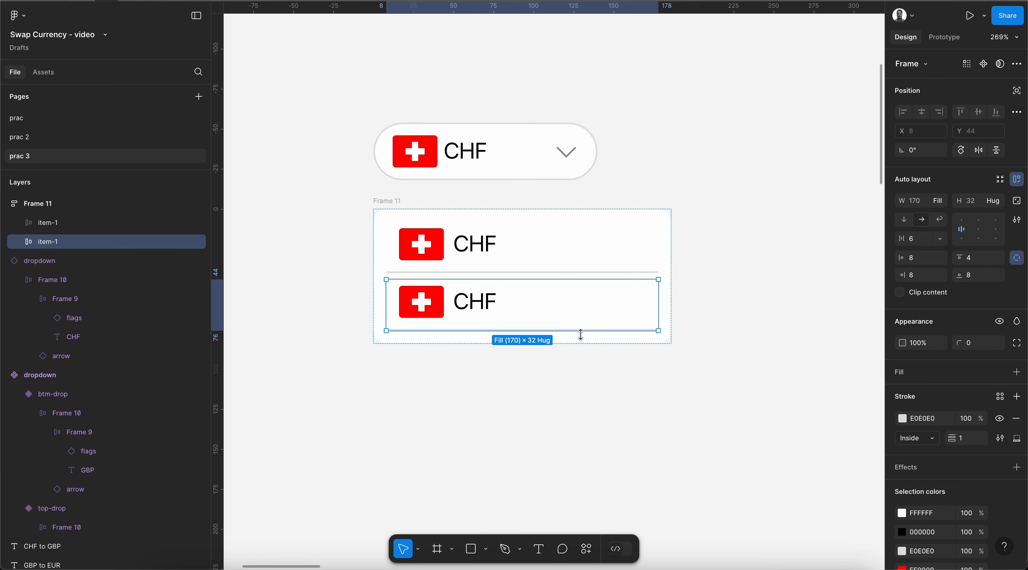
# Switch the flag in the list frame's second row to the US variant
pyautogui.scroll(-2, 522, 389)
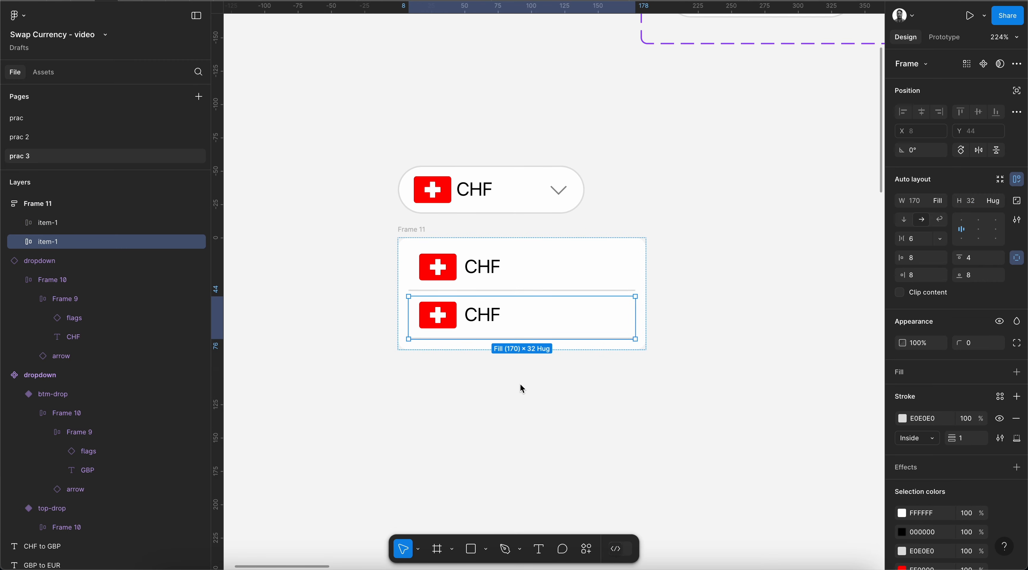
pyautogui.scroll(-1, 521, 385)
pyautogui.scroll(-5, 489, 338)
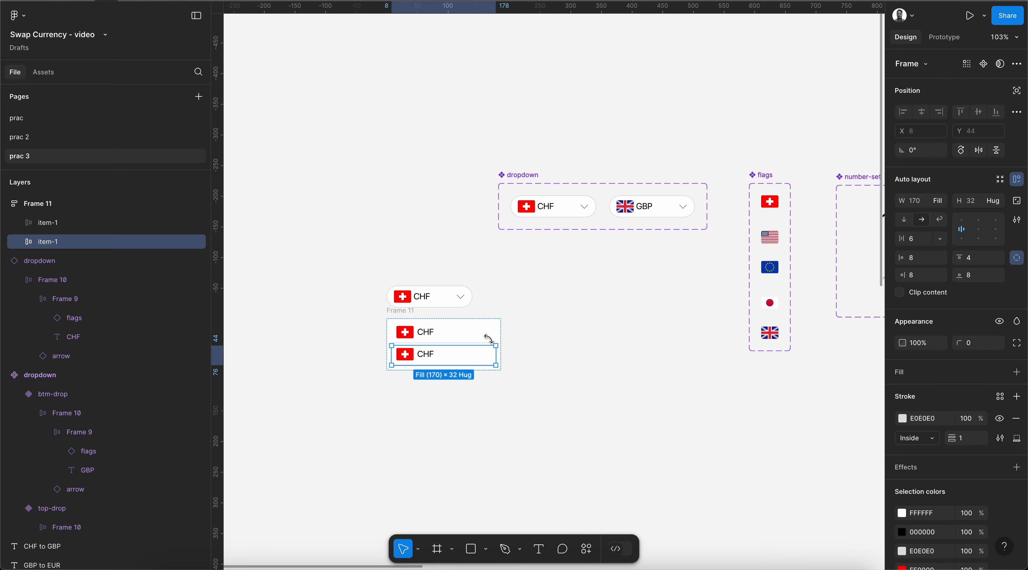
pyautogui.scroll(2, 489, 338)
pyautogui.doubleClick(426, 343)
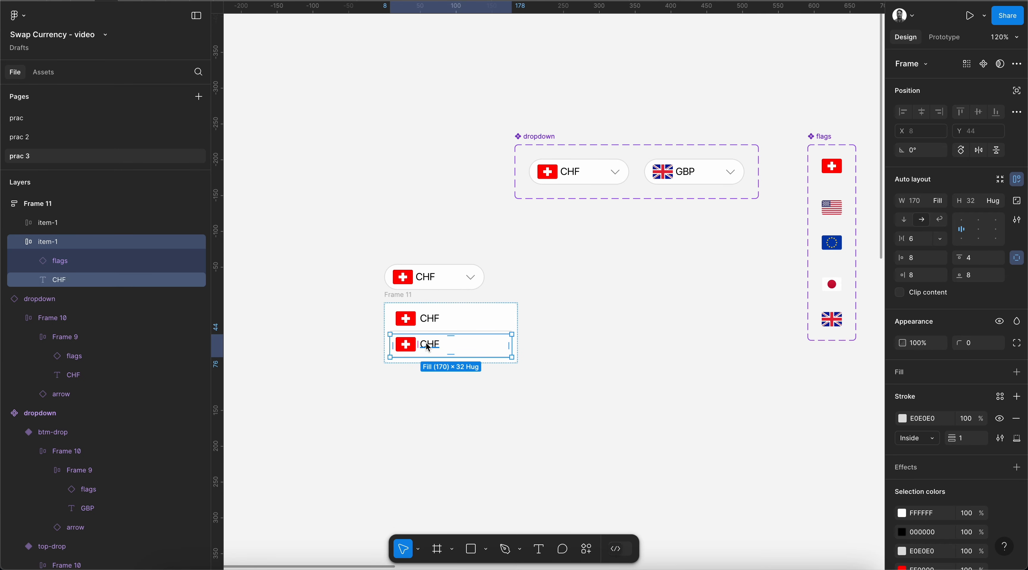
pyautogui.click(404, 343)
pyautogui.hscroll(1, 459, 353)
pyautogui.click(990, 101)
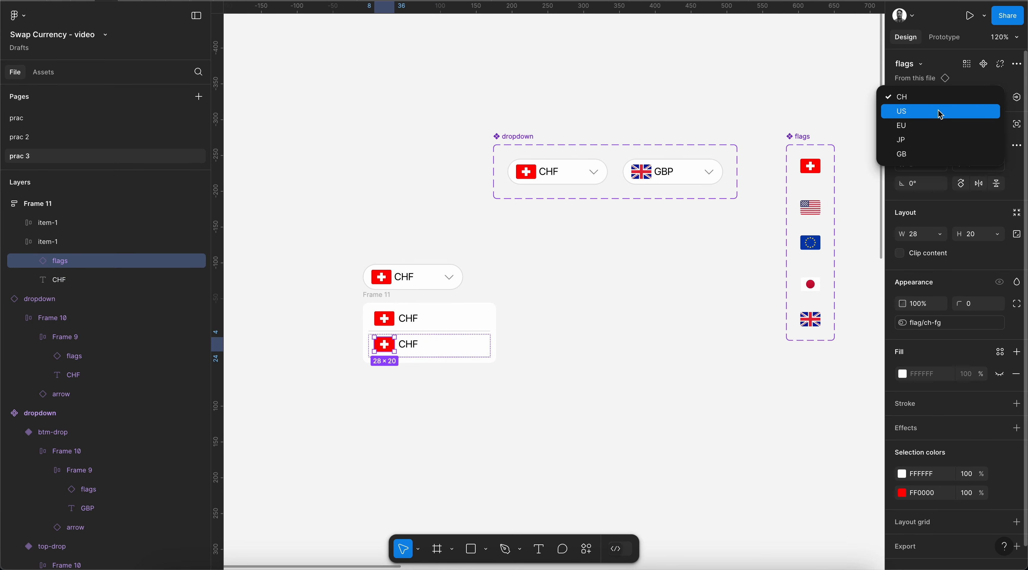
pyautogui.click(939, 112)
# Change the second row's currency code text to USD
pyautogui.click(410, 343)
pyautogui.doubleClick(410, 343)
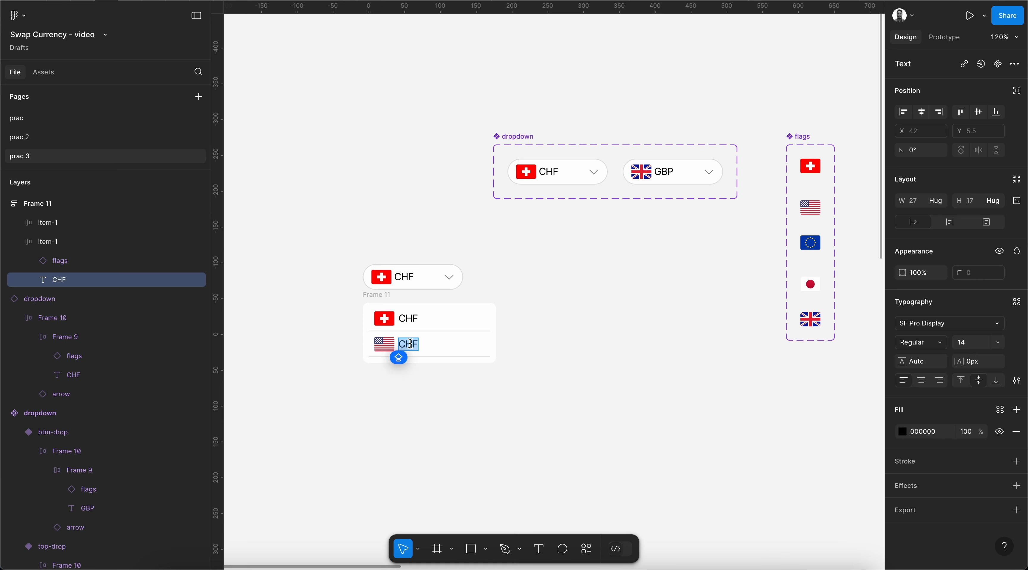
pyautogui.write('USD')
pyautogui.press('Escape')
pyautogui.press('Escape')
# Duplicate the USD row three times so the list frame holds five rows
pyautogui.click(442, 340)
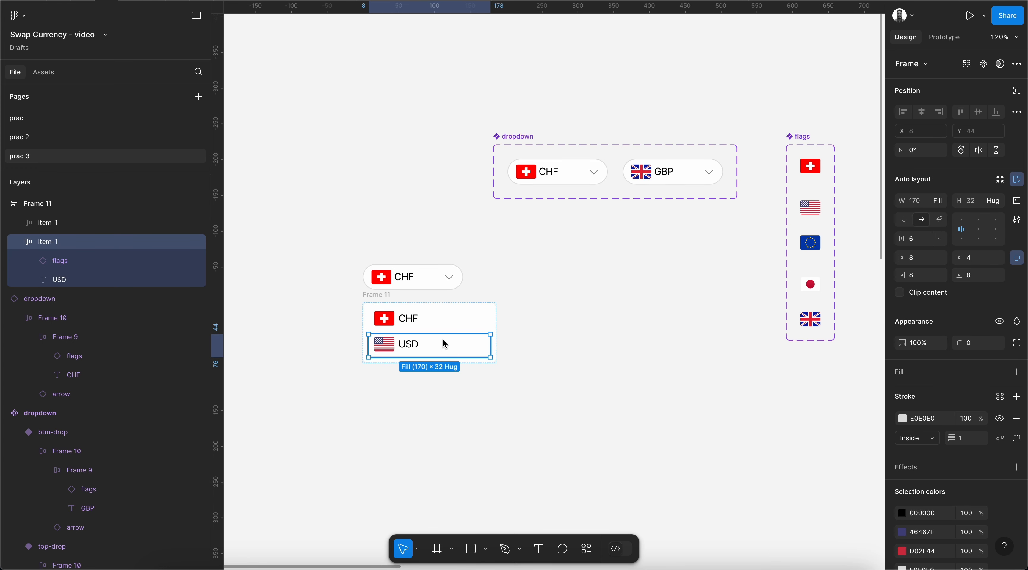
pyautogui.hotkey('ctrl', 'd')
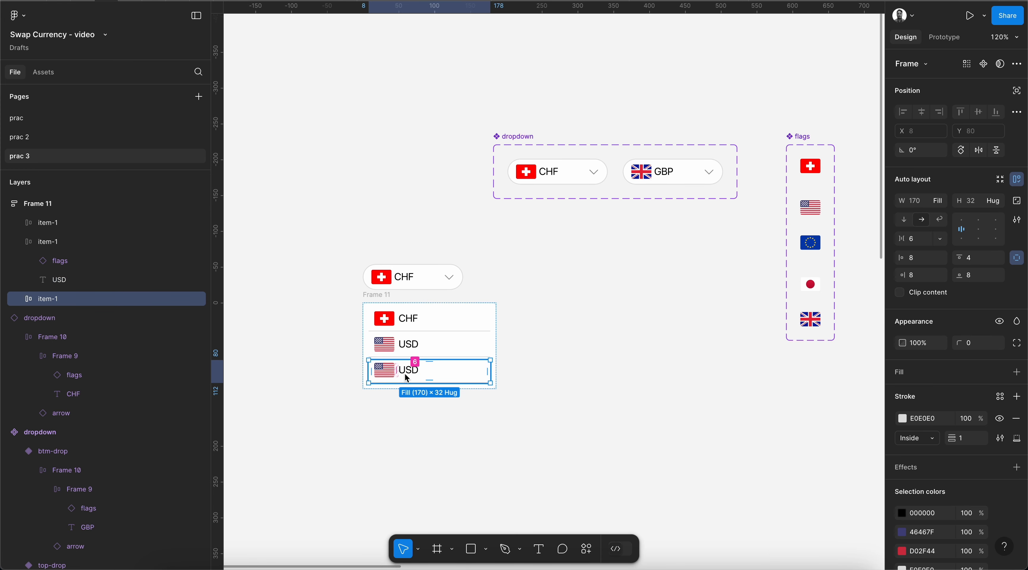
pyautogui.hotkey('ctrl', 'd')
pyautogui.hotkey('ctrl', 'd')
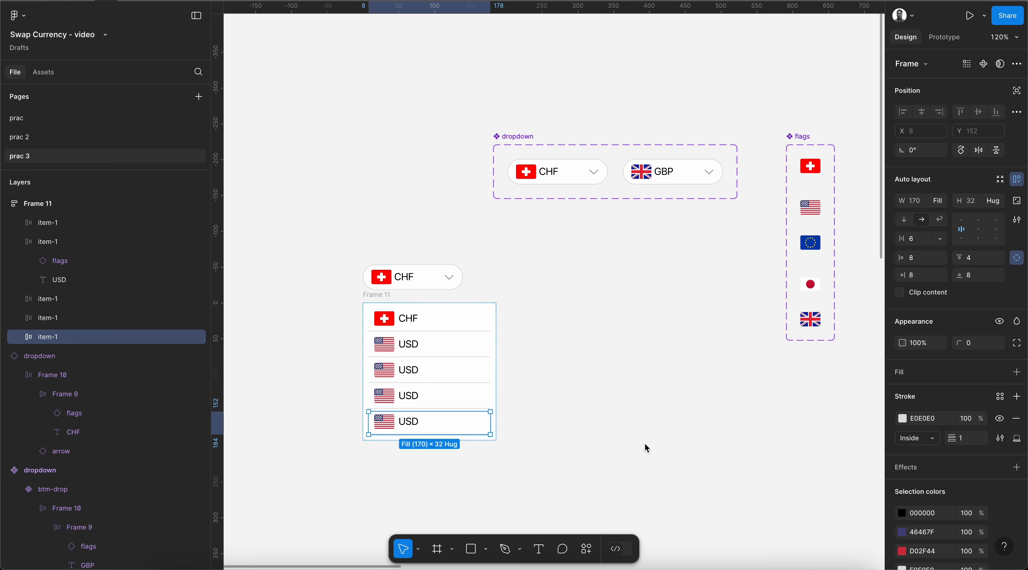
# Switch the third row's flag to the EU variant and change its currency code to EUR
pyautogui.doubleClick(391, 367)
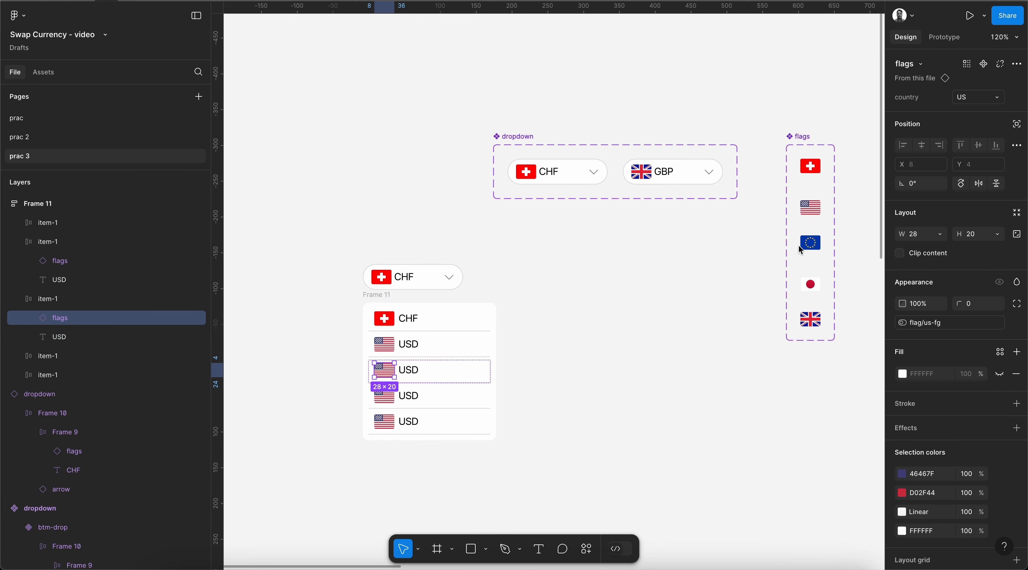
pyautogui.click(981, 102)
pyautogui.click(932, 120)
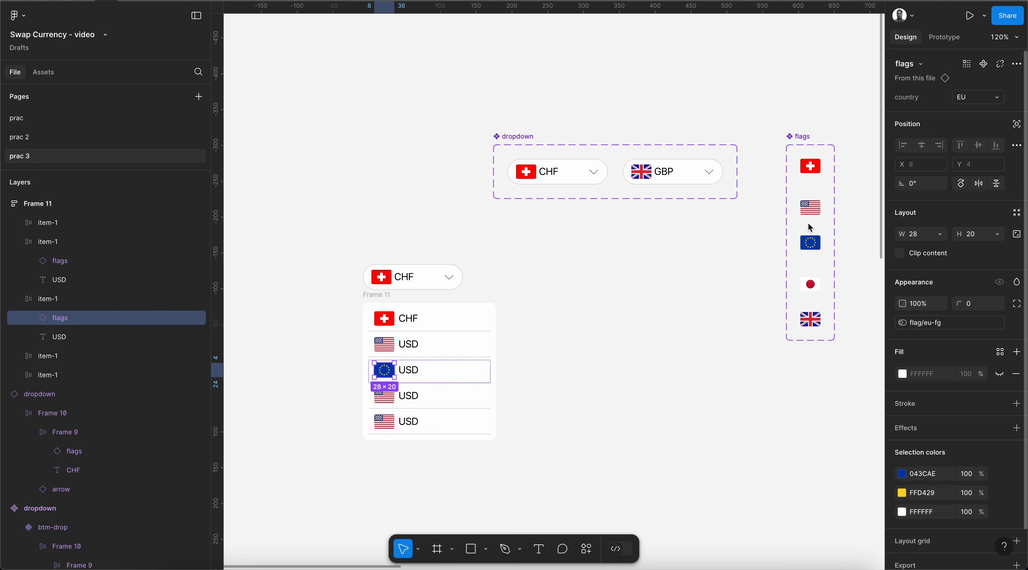
pyautogui.click(410, 375)
pyautogui.doubleClick(410, 375)
pyautogui.write('E')
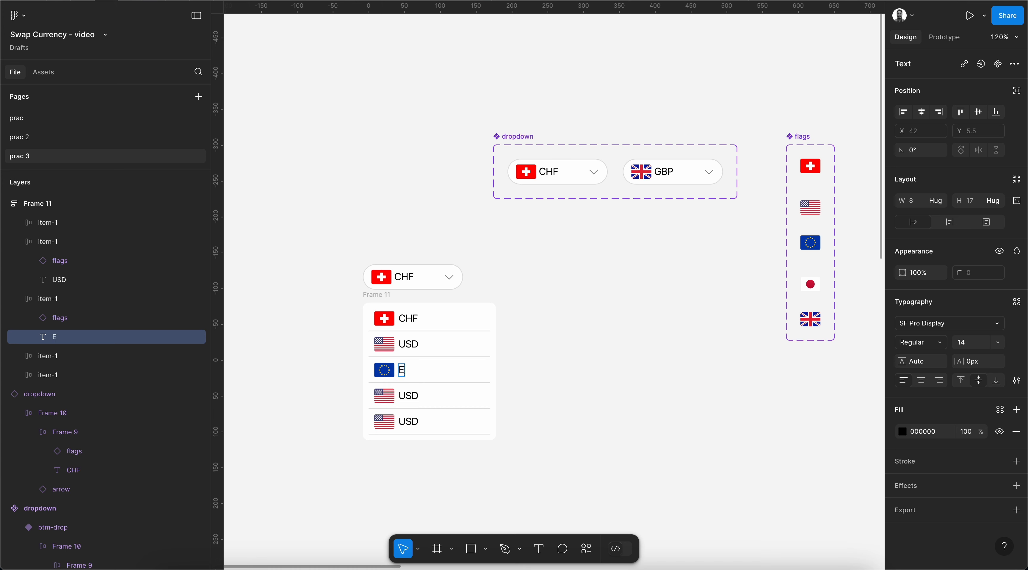
pyautogui.write('UR')
pyautogui.press('Escape')
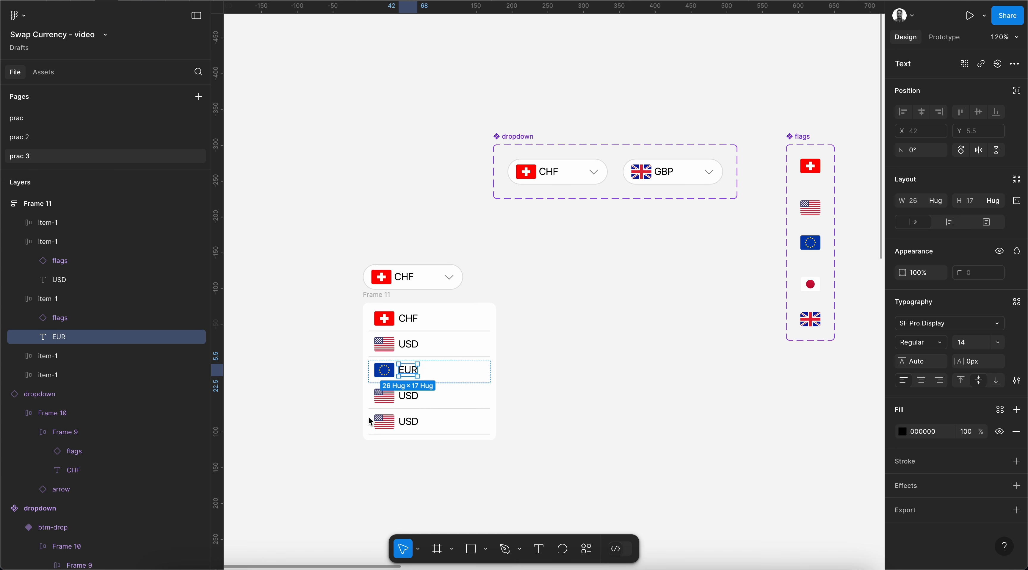
# Change the fourth row's currency code text to JPN
pyautogui.click(411, 395)
pyautogui.doubleClick(412, 396)
pyautogui.write('JPN')
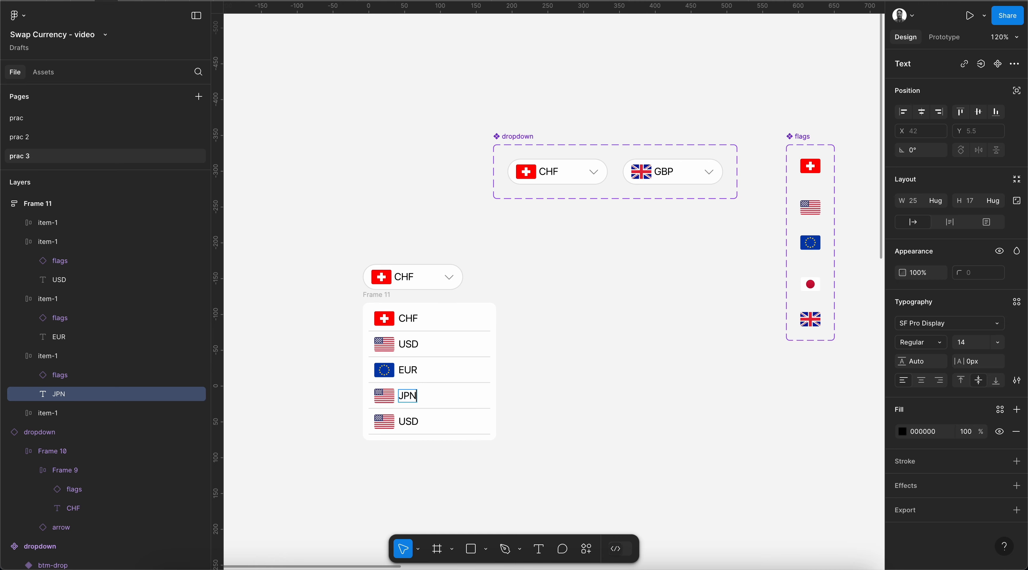
pyautogui.press('Escape')
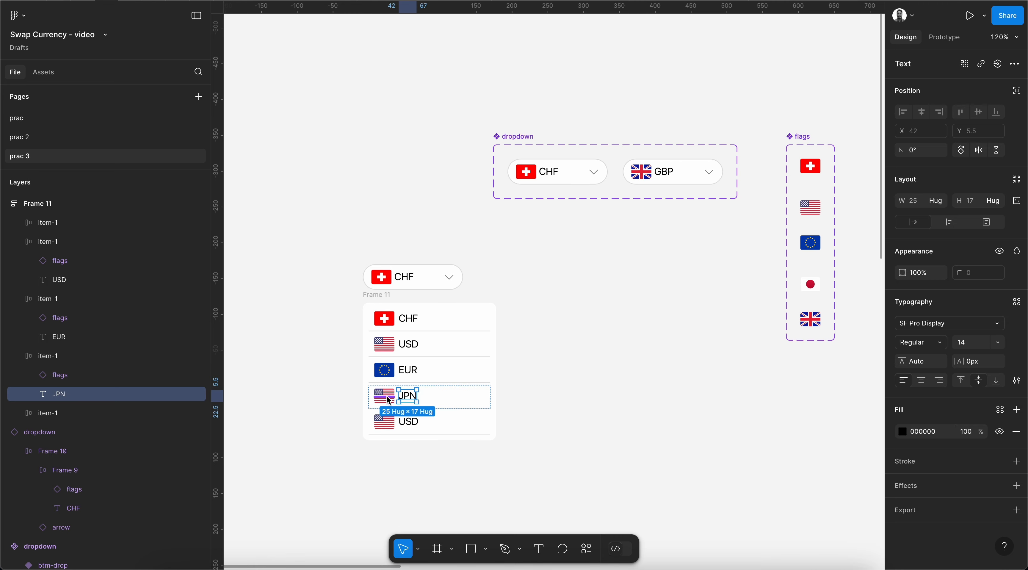
# Switch the flag in the JPN row to the JP variant
pyautogui.keyDown('super'); pyautogui.click(387, 396); pyautogui.keyUp('super')
pyautogui.click(413, 397)
pyautogui.click(385, 394)
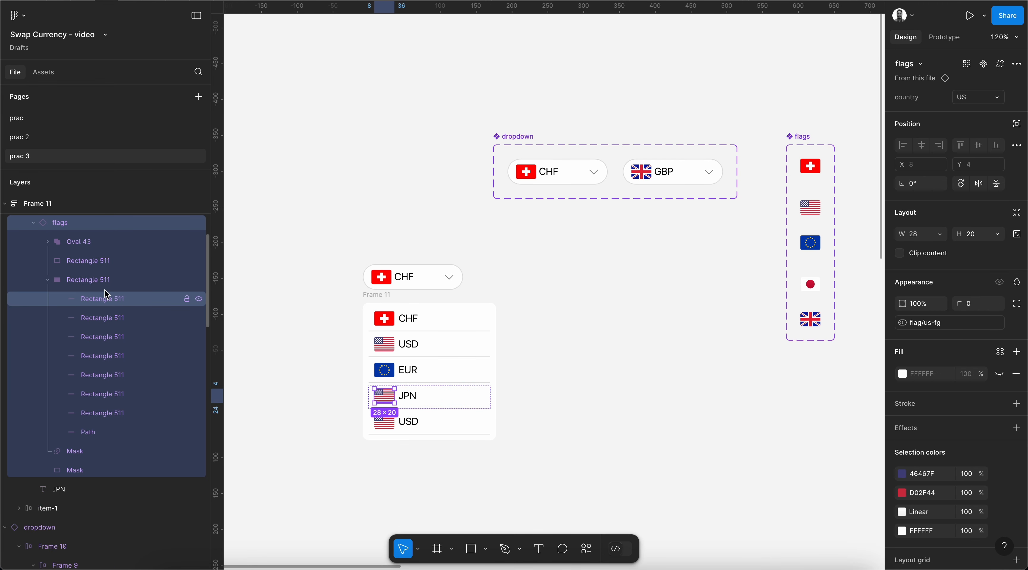
pyautogui.scroll(2, 105, 290)
pyautogui.click(33, 272)
pyautogui.click(982, 97)
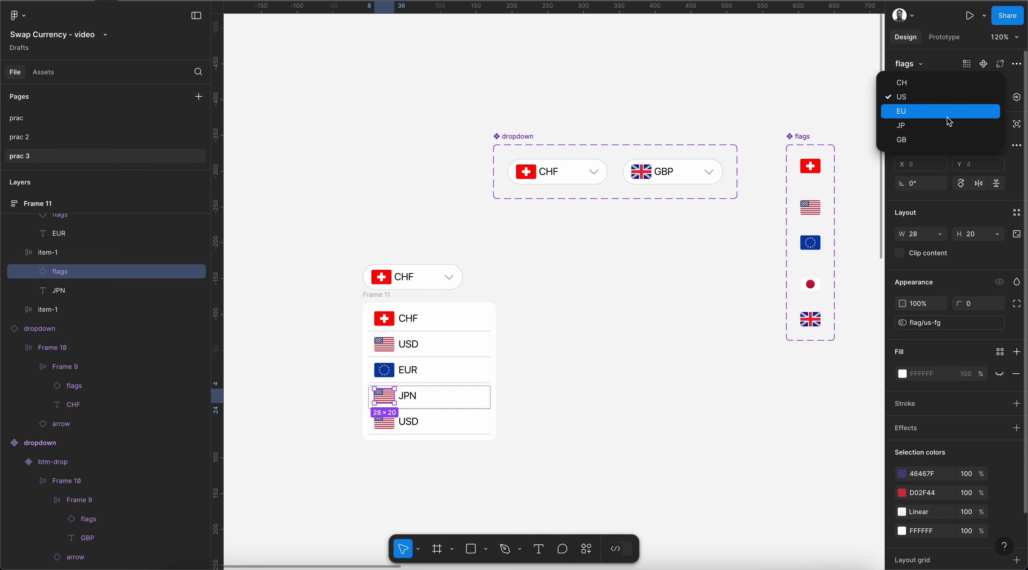
pyautogui.click(947, 119)
# Switch the last row's flag to the GB variant and change its currency code to GBP
pyautogui.click(385, 421)
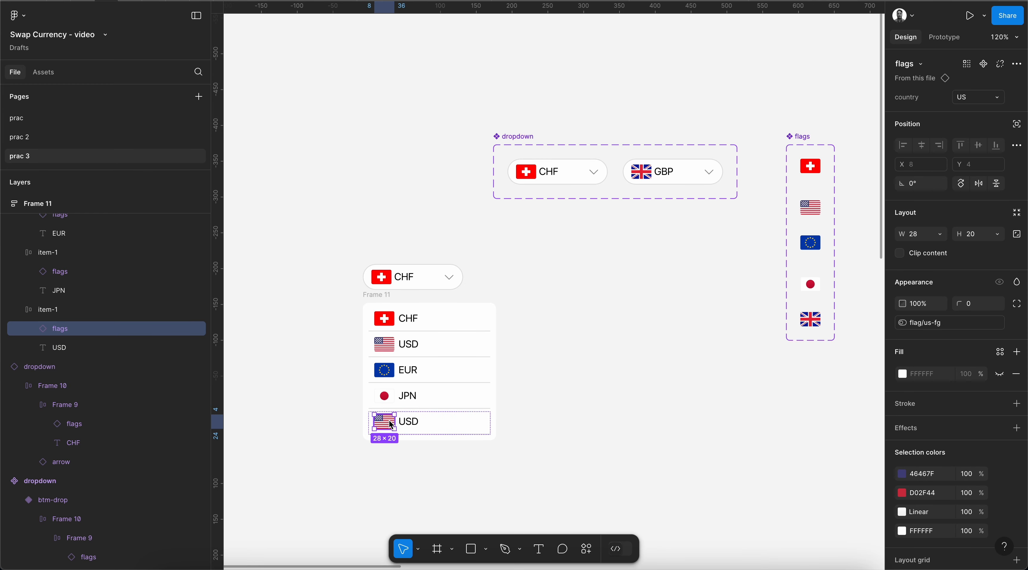
pyautogui.click(980, 97)
pyautogui.click(918, 139)
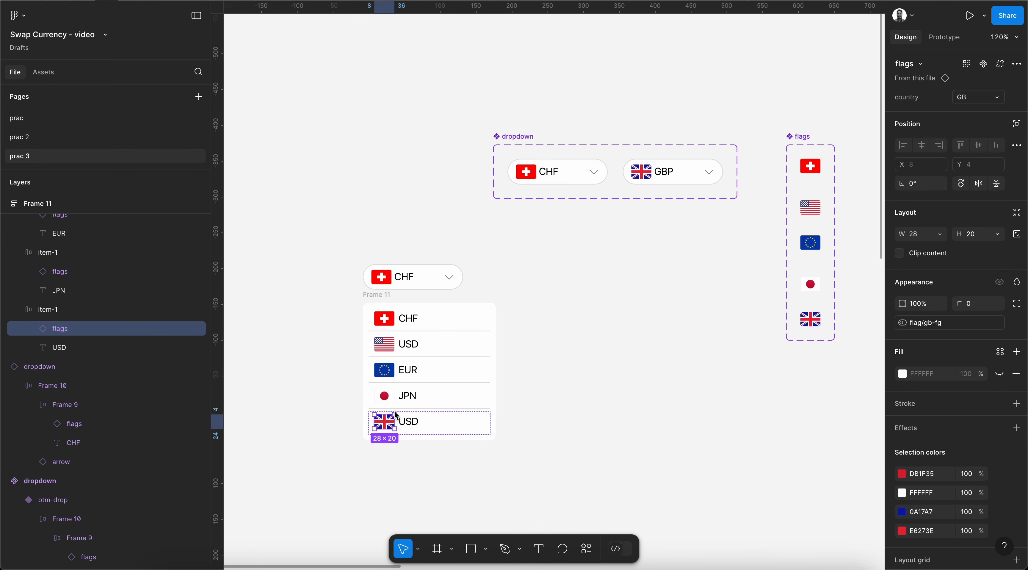
pyautogui.doubleClick(407, 423)
pyautogui.press('BackSpace')
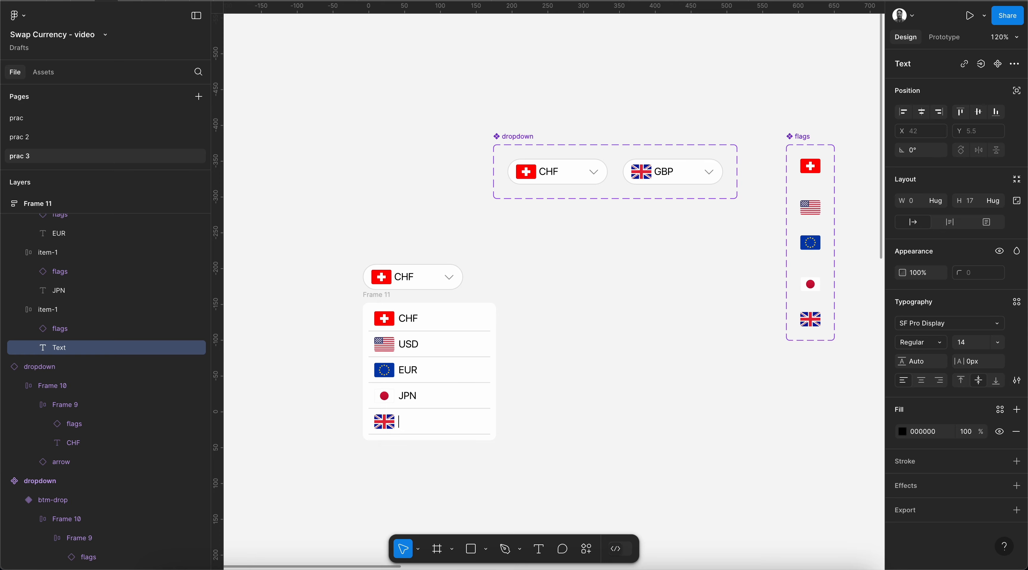
pyautogui.write('GBP')
pyautogui.press('Escape')
pyautogui.click(514, 371)
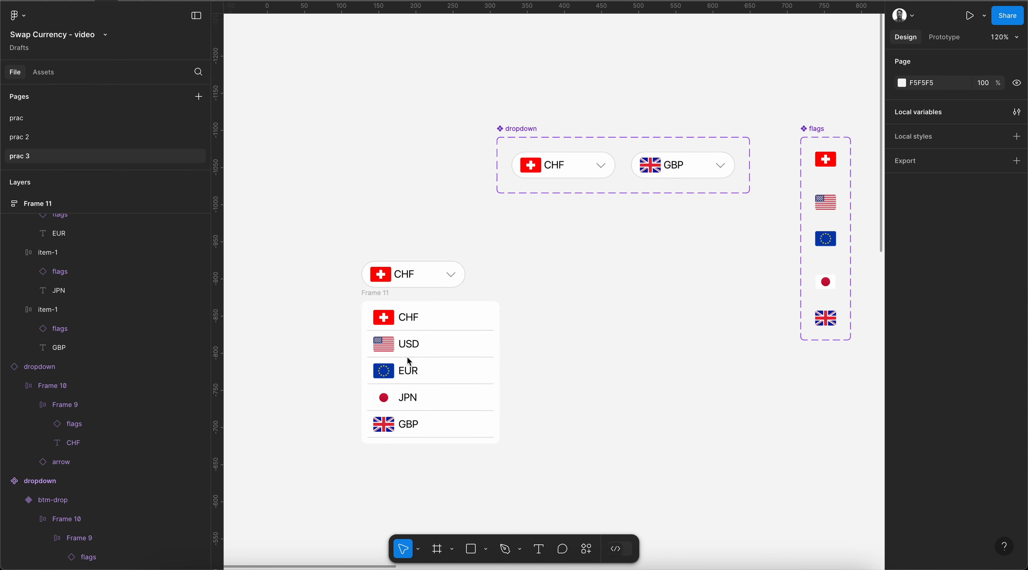
pyautogui.keyDown('ctrl'); pyautogui.scroll(4, 407, 357); pyautogui.keyUp('ctrl')
pyautogui.click(408, 457)
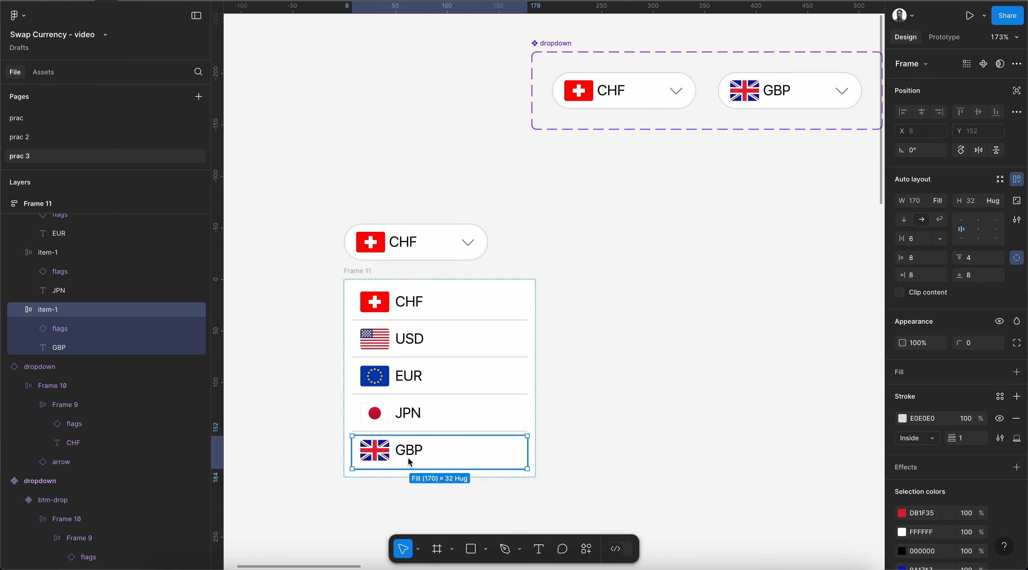
pyautogui.click(632, 394)
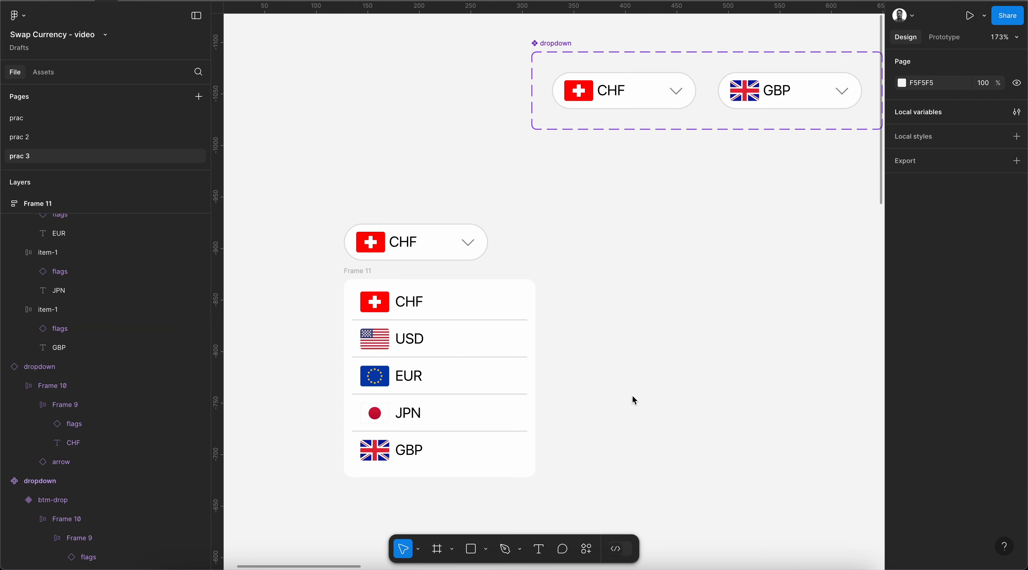
pyautogui.keyDown('ctrl'); pyautogui.scroll(-2, 632, 394); pyautogui.keyUp('ctrl')
# Add a drop shadow effect to the list frame and set its X offset to 2
pyautogui.click(465, 298)
pyautogui.click(400, 244)
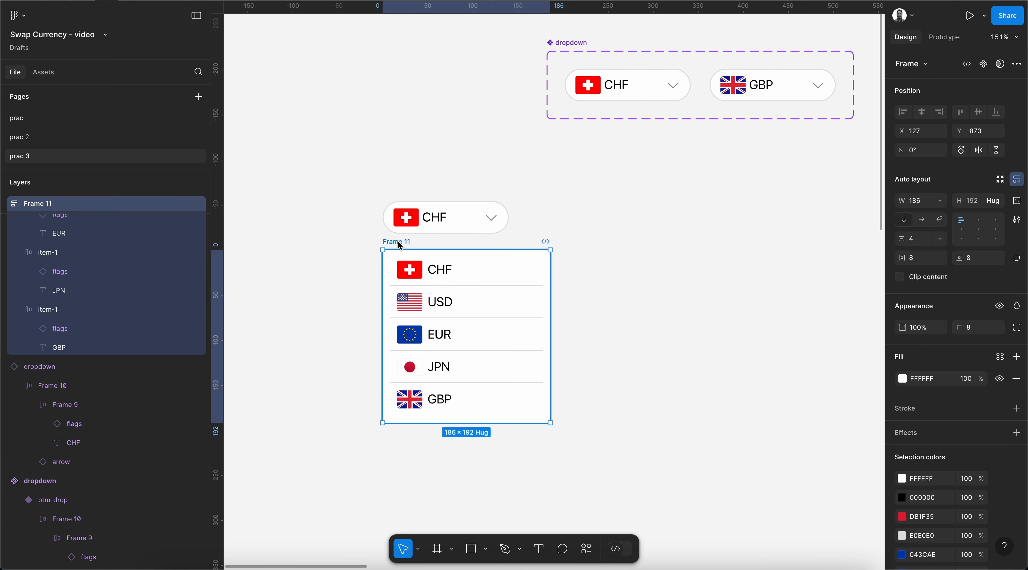
pyautogui.click(1016, 433)
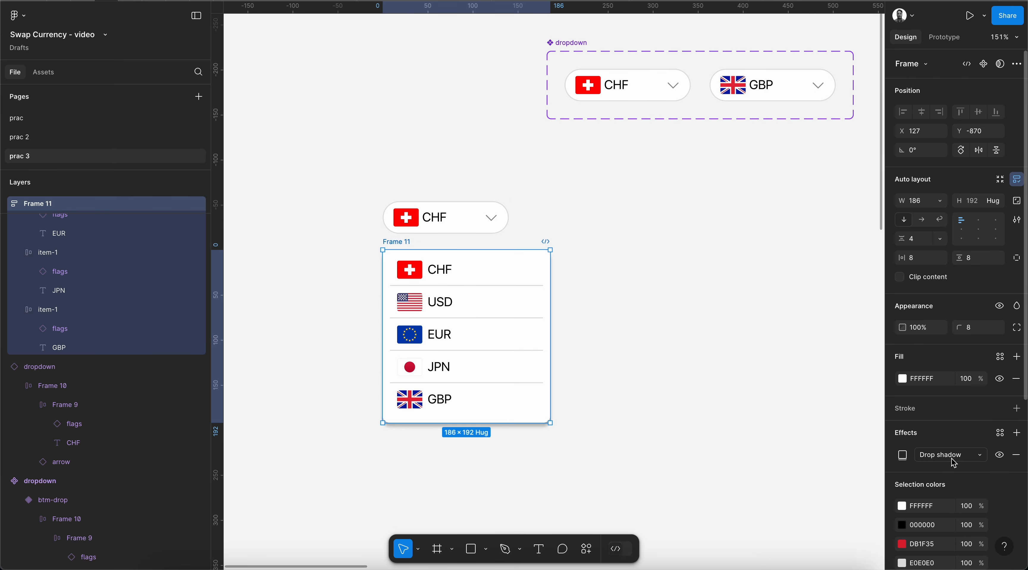
pyautogui.click(903, 454)
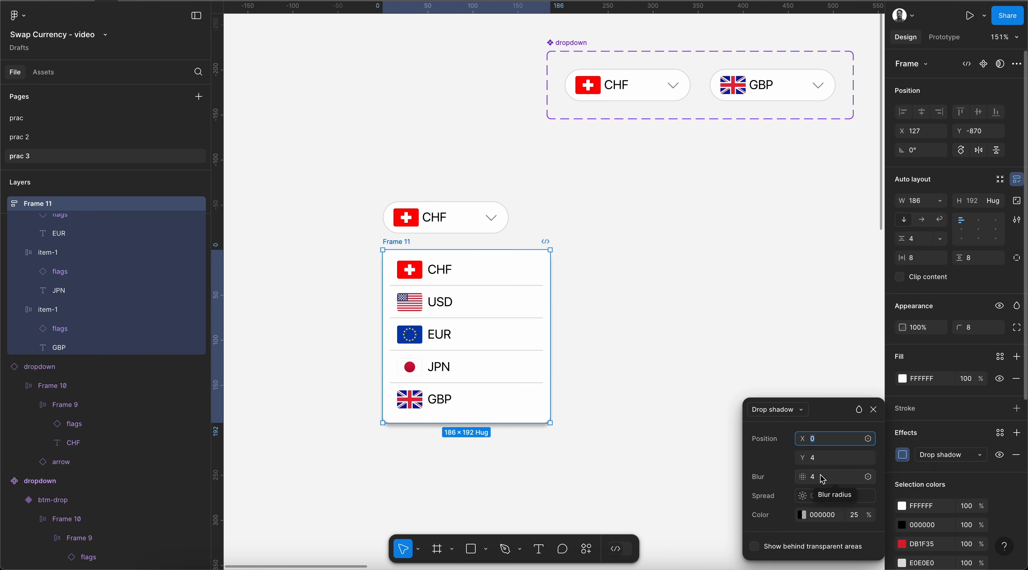
pyautogui.click(821, 442)
pyautogui.press('Up')
pyautogui.press('Up')
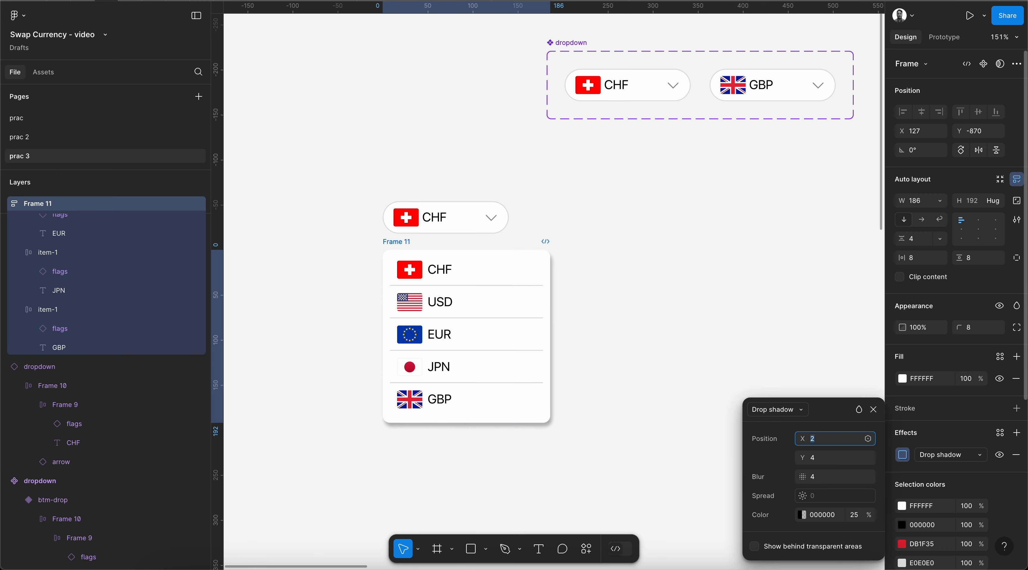
# Set the list frame's drop shadow blur to 6 and its color opacity to 6%
pyautogui.press('Tab')
pyautogui.press('Tab')
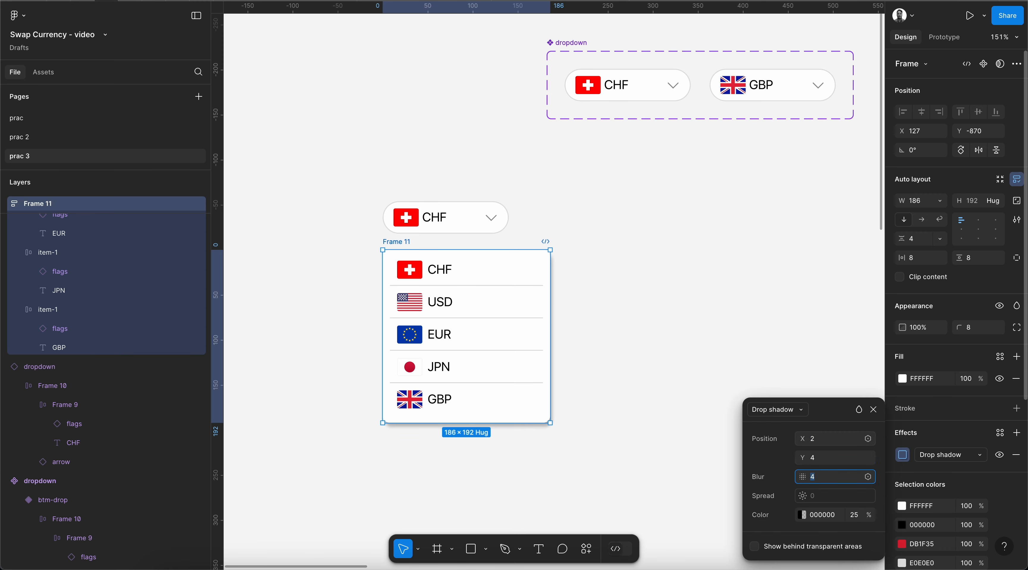
pyautogui.press('Up')
pyautogui.press('Up')
pyautogui.press('Tab')
pyautogui.press('Tab')
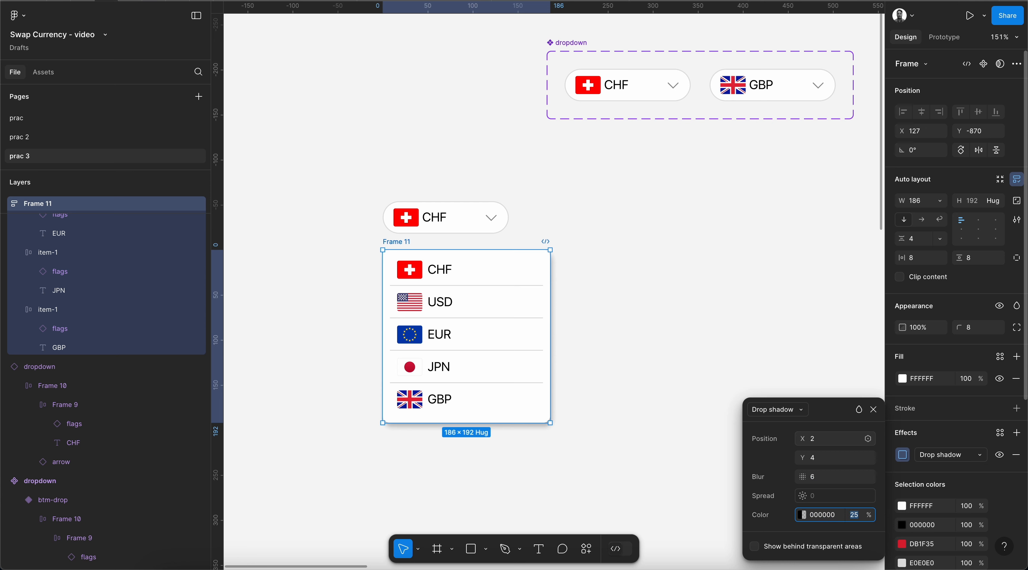
pyautogui.write('06')
pyautogui.press('Return')
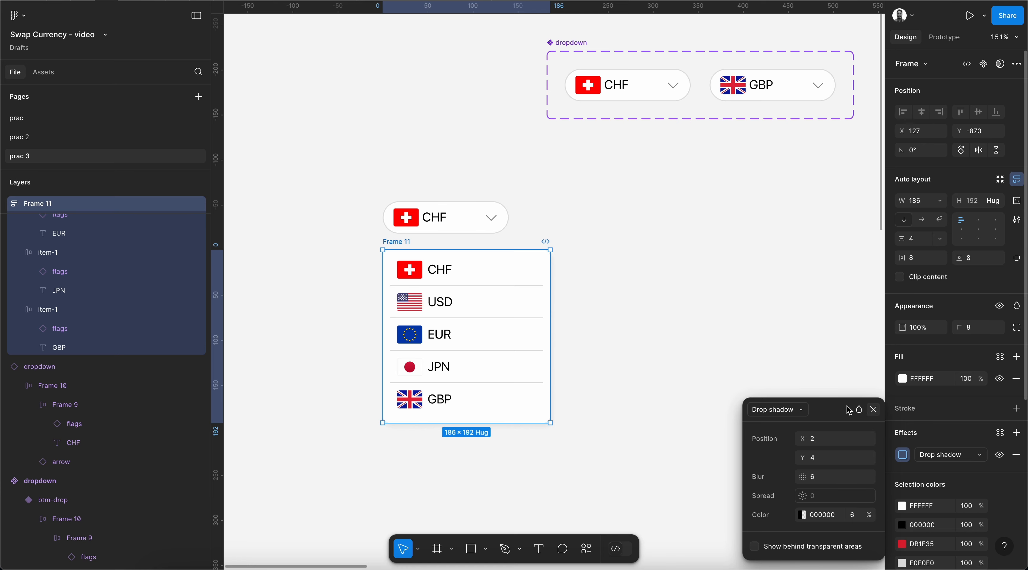
pyautogui.click(702, 335)
pyautogui.click(389, 243)
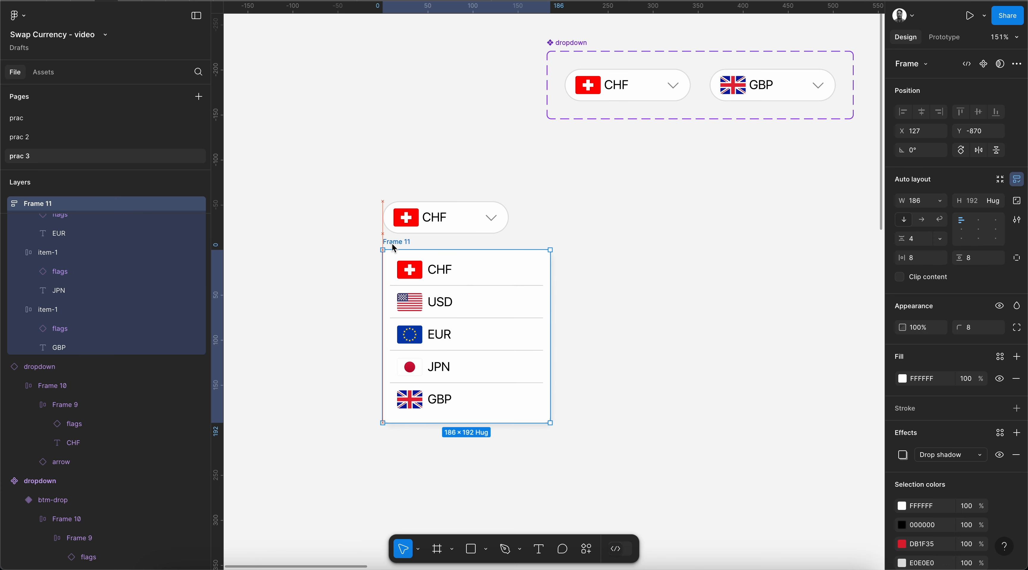
pyautogui.click(678, 306)
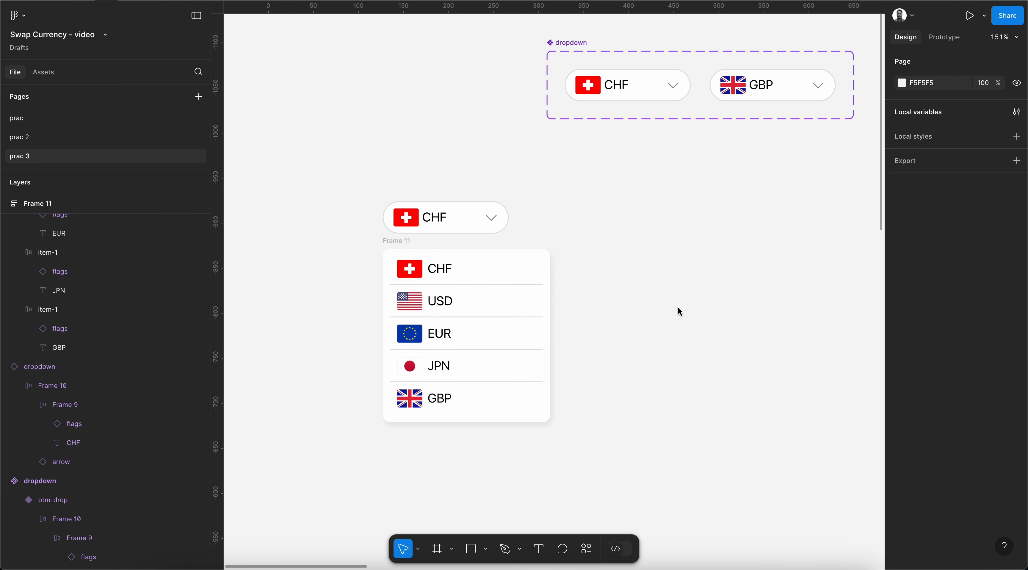
# Set the X offset of the list frame's drop shadow to 0
pyautogui.click(394, 240)
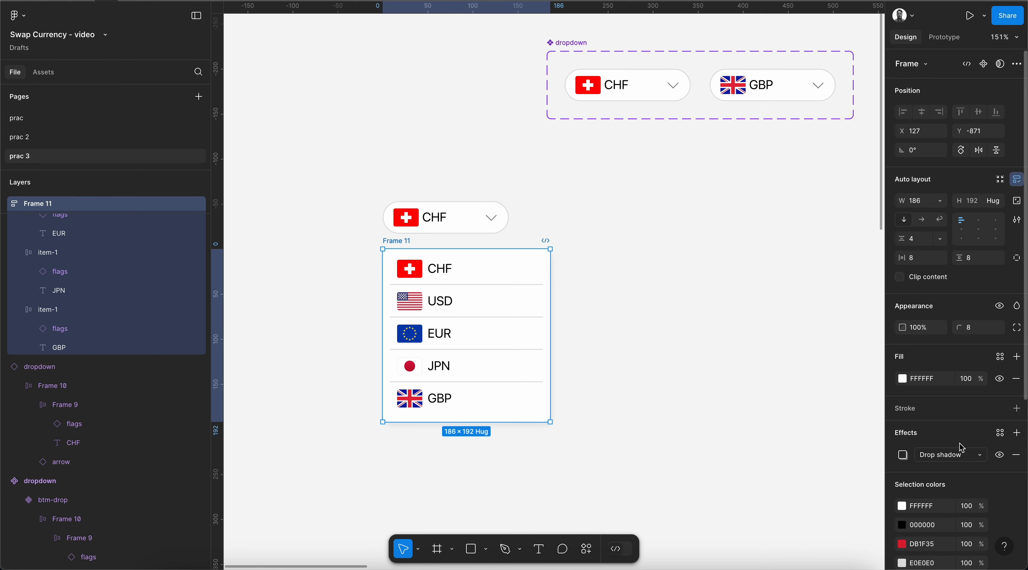
pyautogui.click(902, 455)
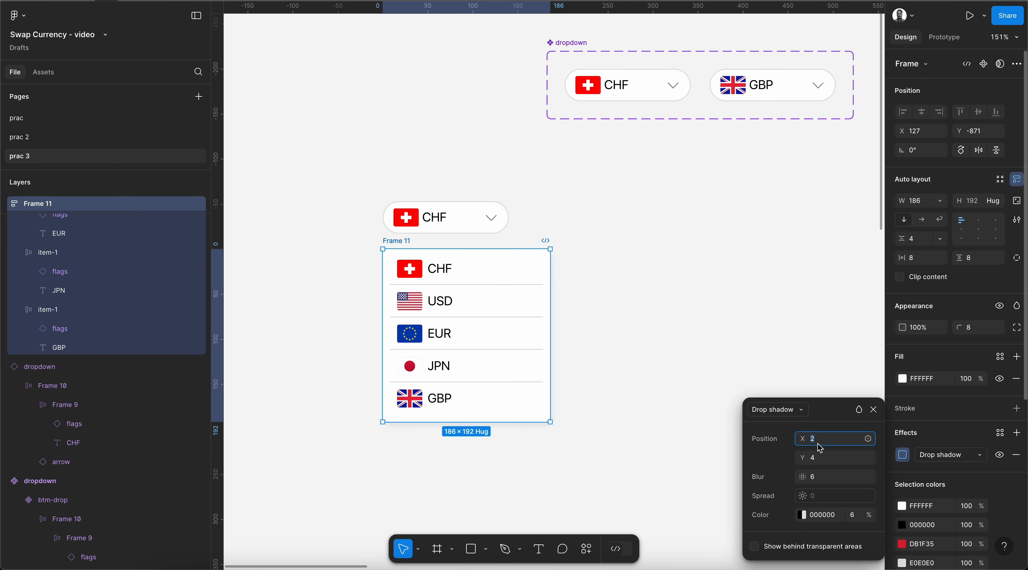
pyautogui.press('Down')
pyautogui.press('Down')
pyautogui.click(873, 409)
pyautogui.click(679, 385)
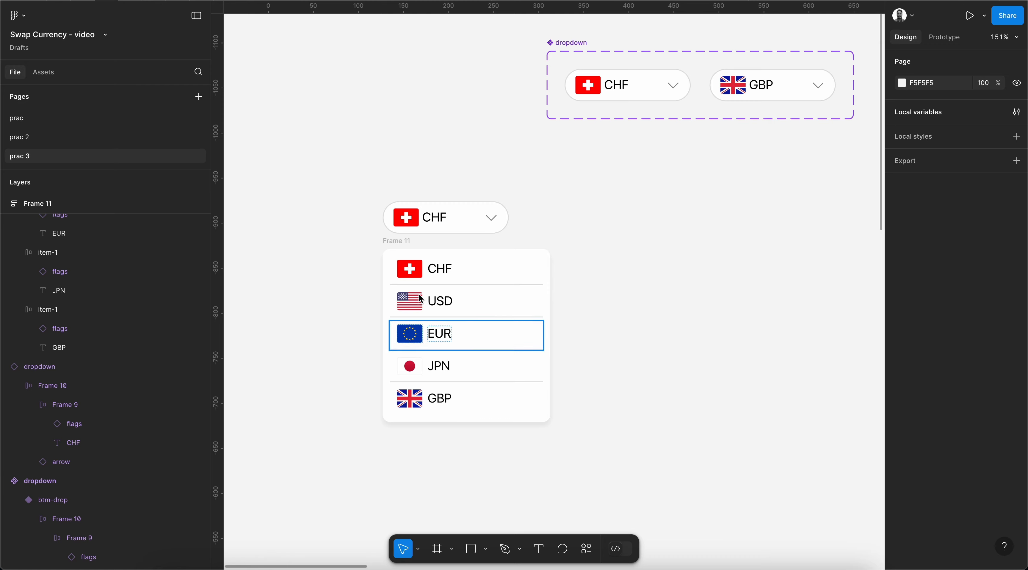
# Wrap the CHF dropdown and the currency list in one vertical auto layout frame with a gap of 8
pyautogui.moveTo(390, 241); pyautogui.dragTo(390, 242)
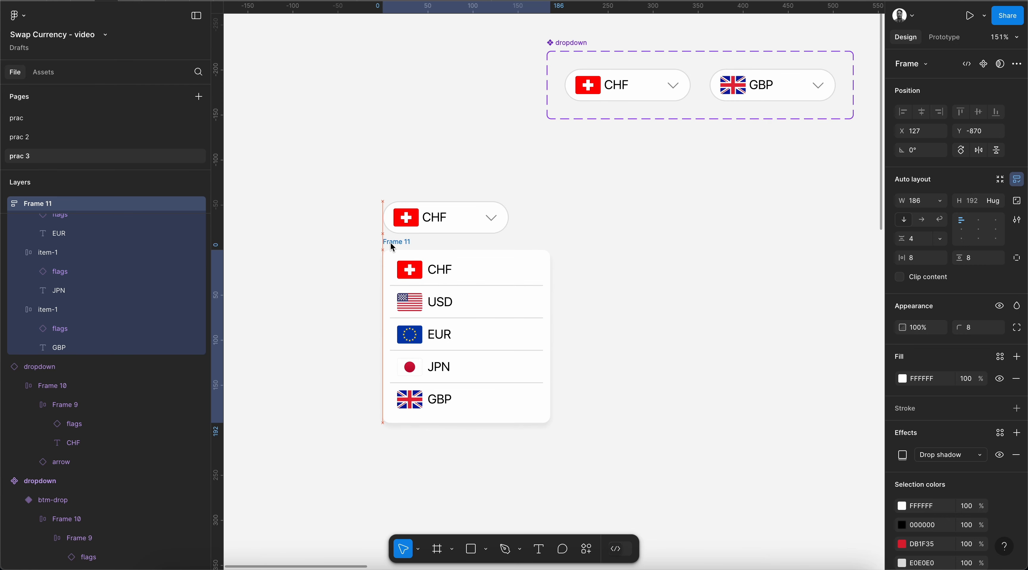
pyautogui.click(659, 217)
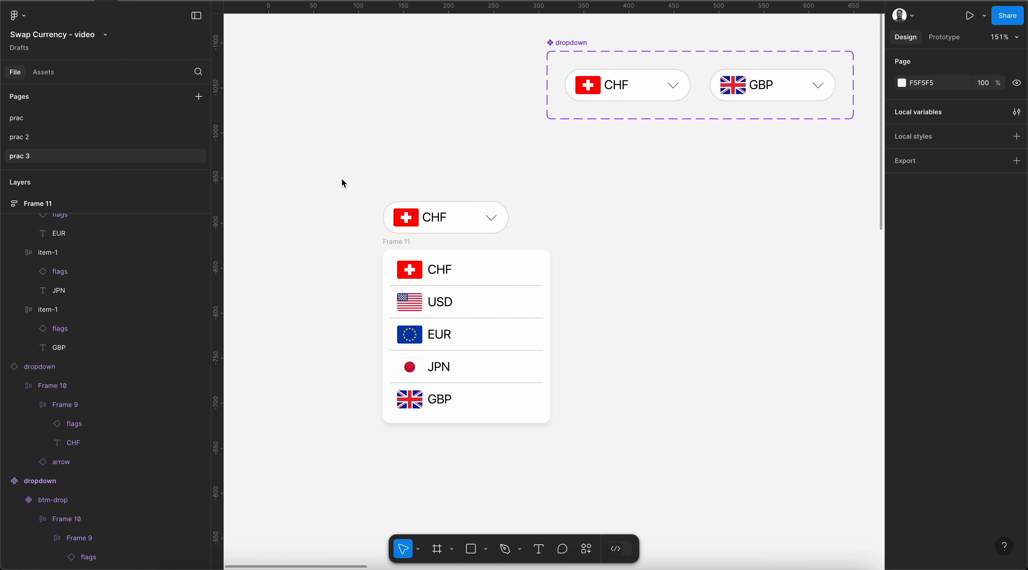
pyautogui.moveTo(348, 176); pyautogui.dragTo(631, 460)
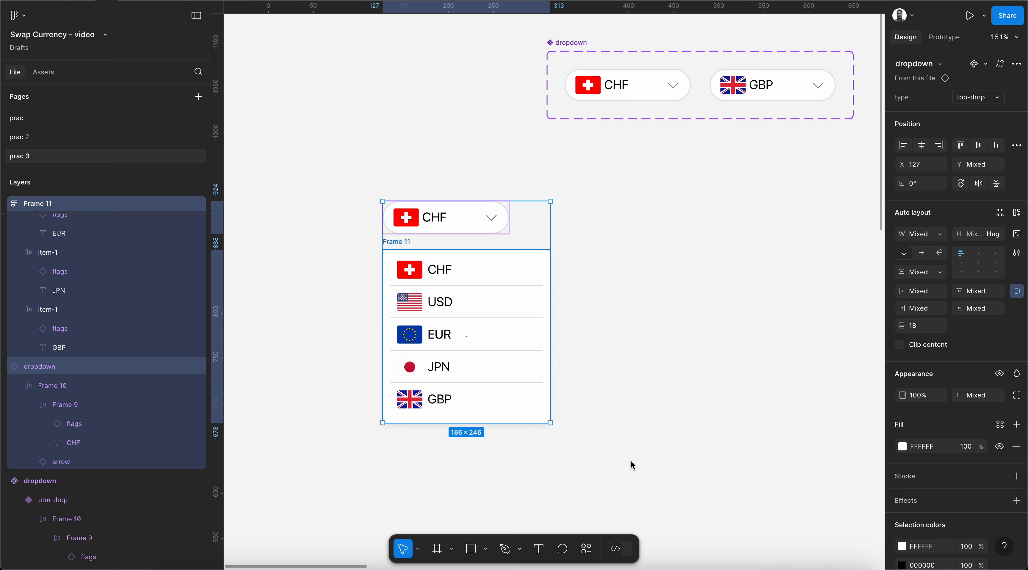
pyautogui.hotkey('shift', 'a')
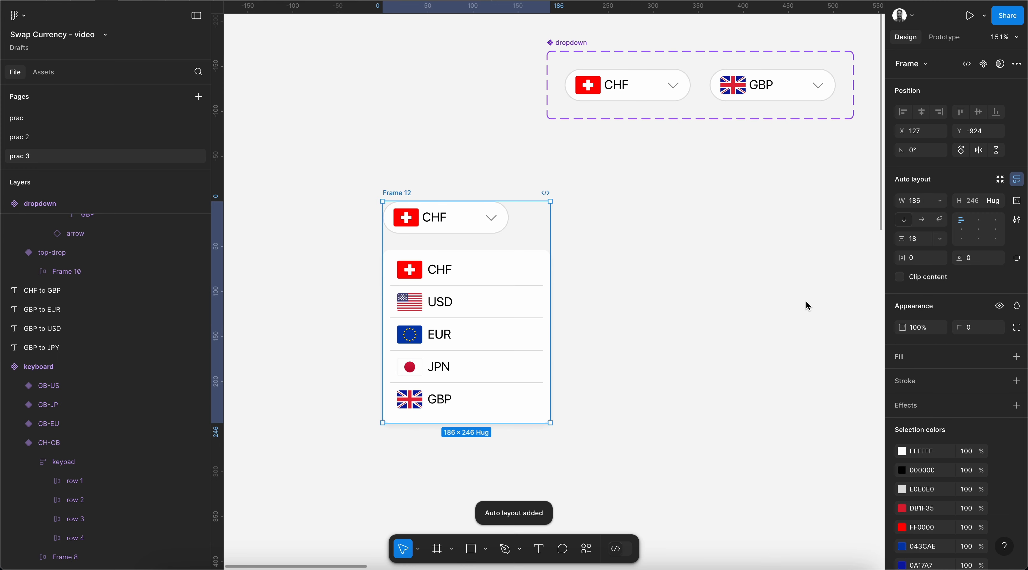
pyautogui.write('4')
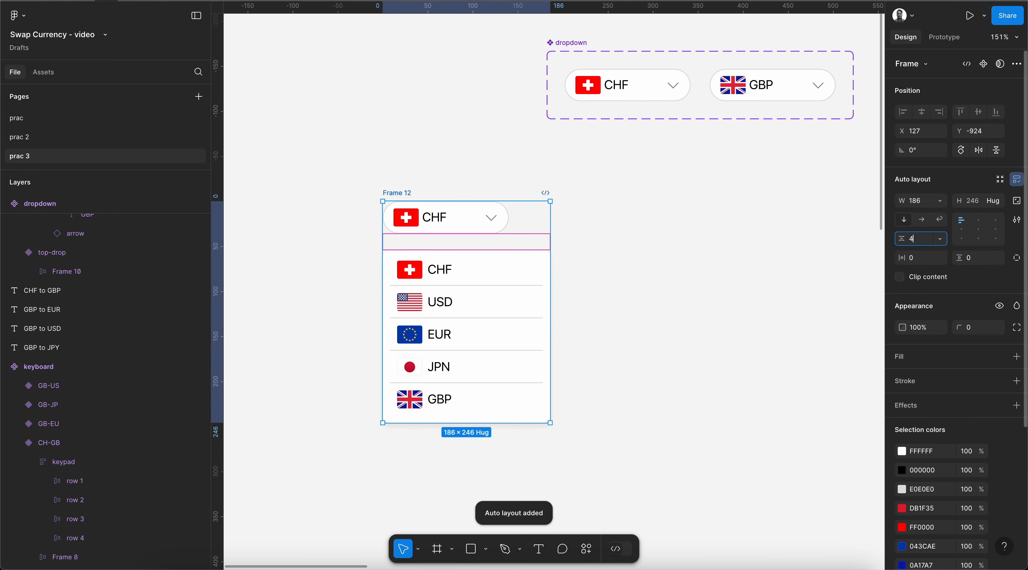
pyautogui.press('Return')
pyautogui.click(918, 243)
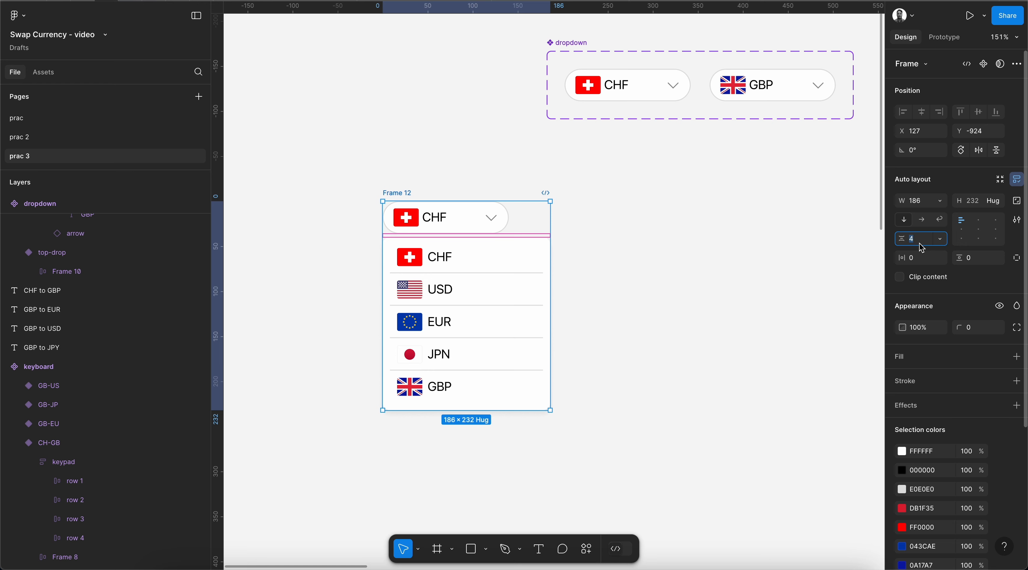
pyautogui.write('8')
pyautogui.press('Return')
pyautogui.click(670, 259)
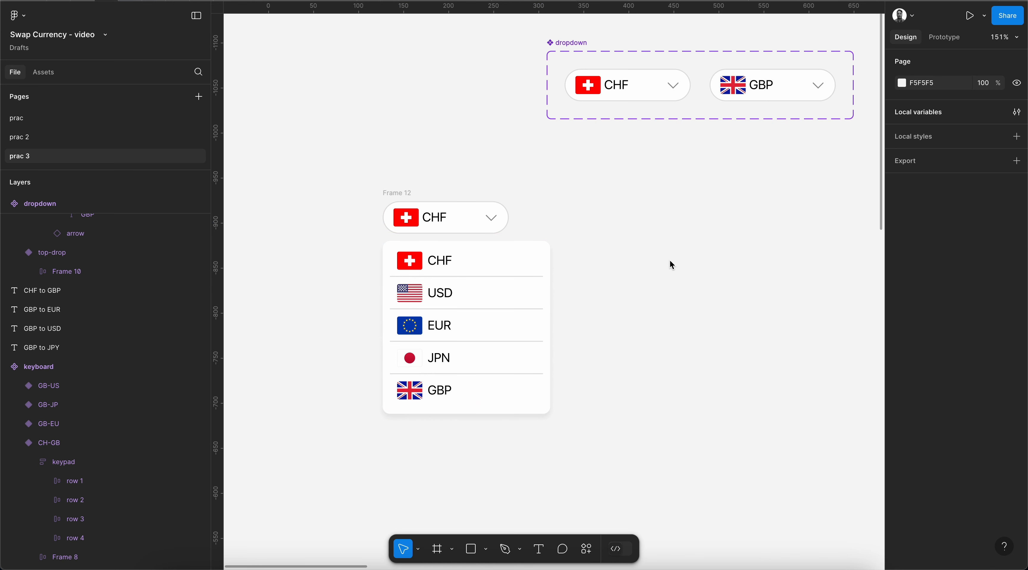
# Lighten the divider stroke of the first four currency rows to EDEAEA
pyautogui.doubleClick(476, 302)
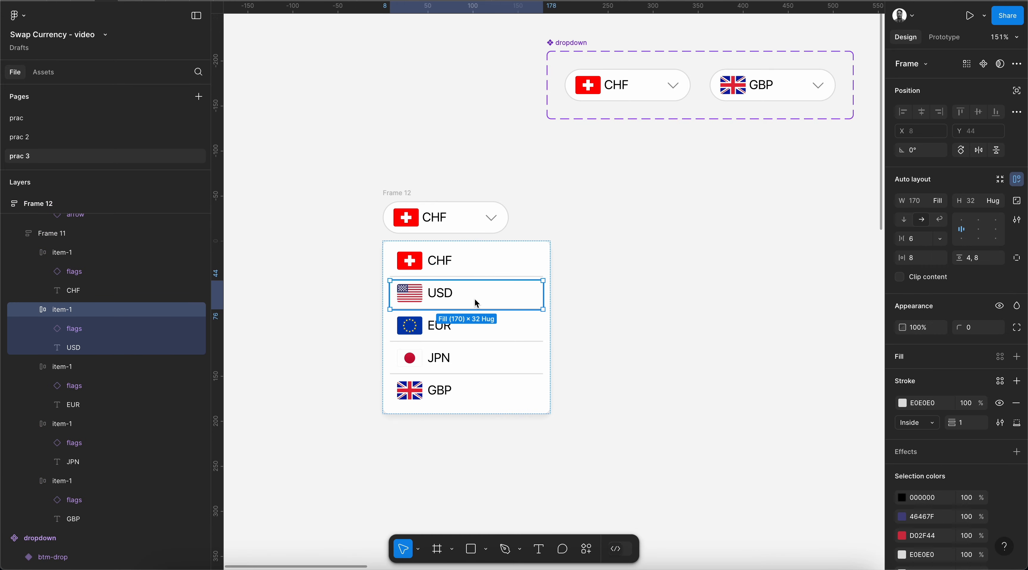
pyautogui.click(34, 235)
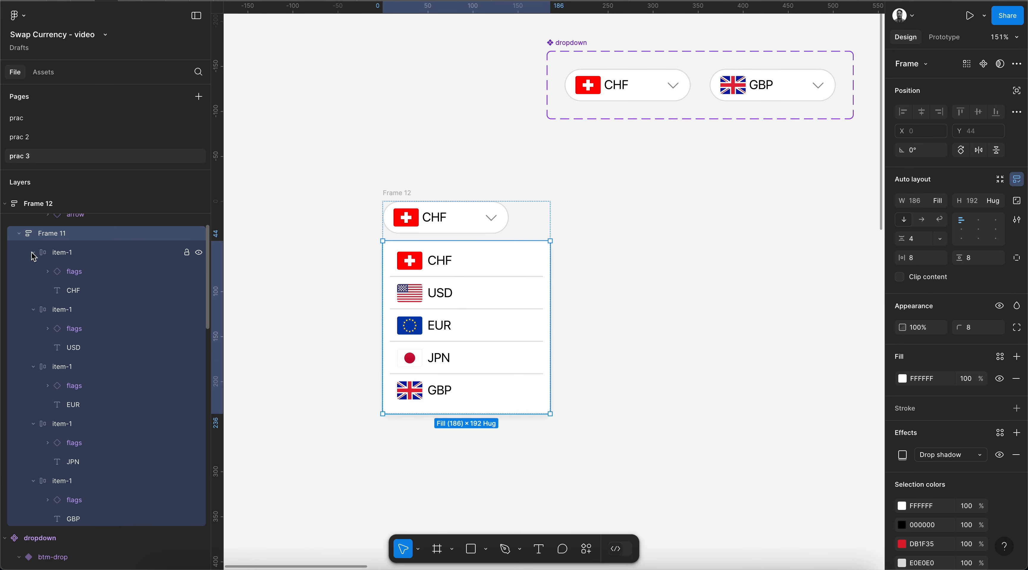
pyautogui.keyDown('alt'); pyautogui.click(34, 257); pyautogui.keyUp('alt')
pyautogui.click(56, 252)
pyautogui.keyDown('shift'); pyautogui.click(69, 315); pyautogui.keyUp('shift')
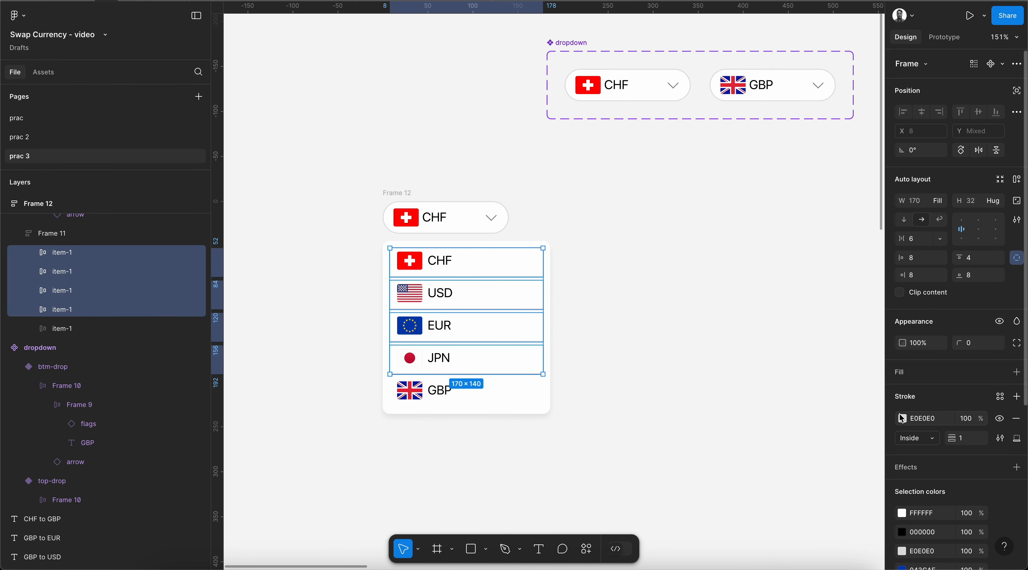
pyautogui.click(902, 418)
pyautogui.moveTo(744, 280); pyautogui.dragTo(745, 286)
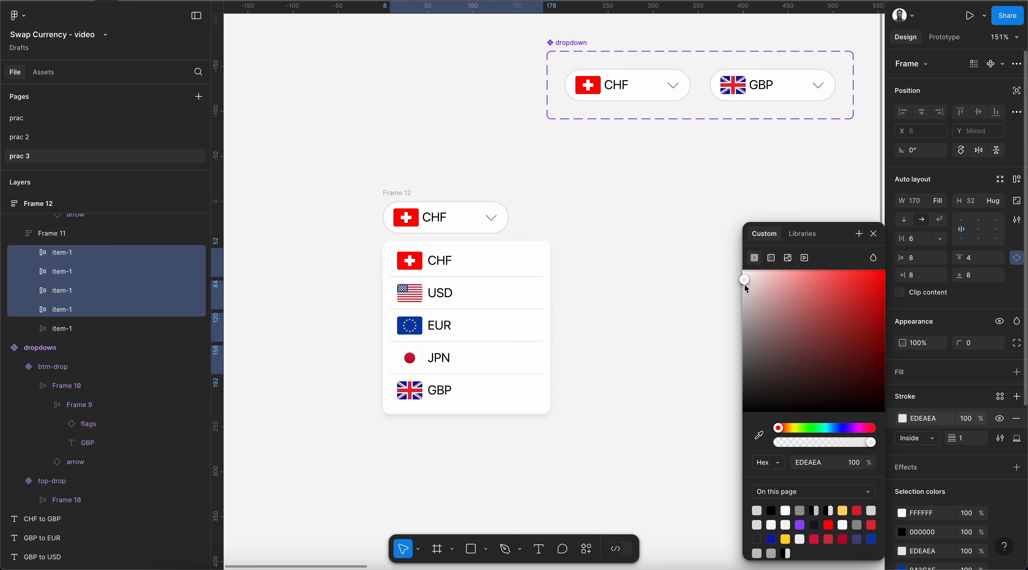
pyautogui.click(659, 286)
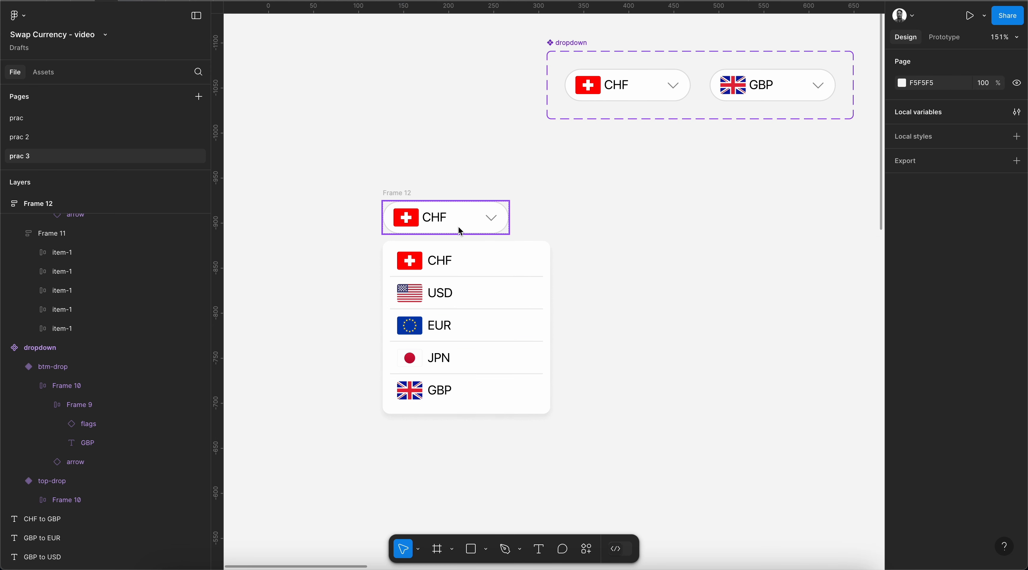
# Duplicate the combined dropdown and list frame beside the original
pyautogui.hscroll(1, 397, 196)
pyautogui.hscroll(1, 398, 197)
pyautogui.click(382, 197)
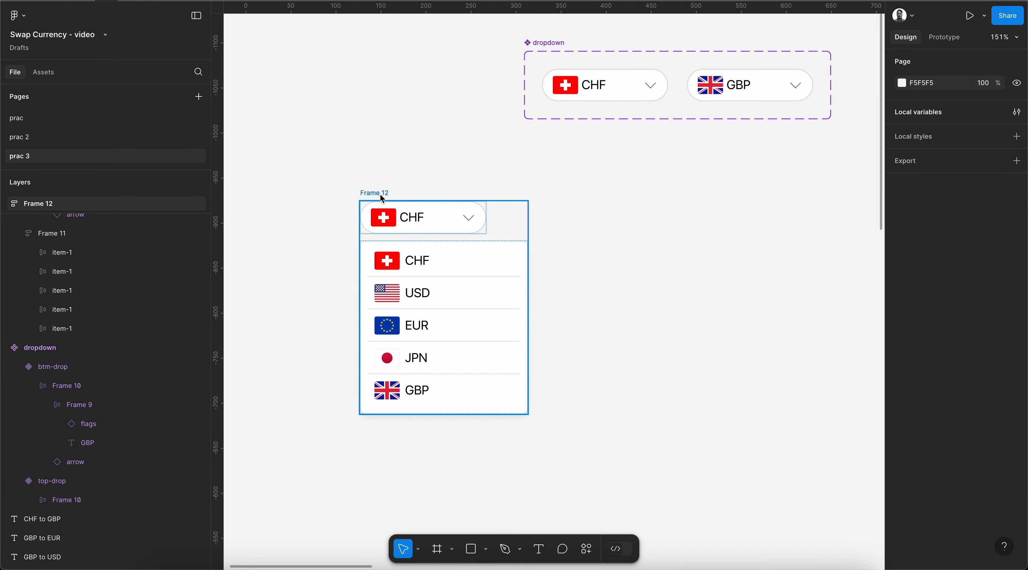
pyautogui.click(436, 172)
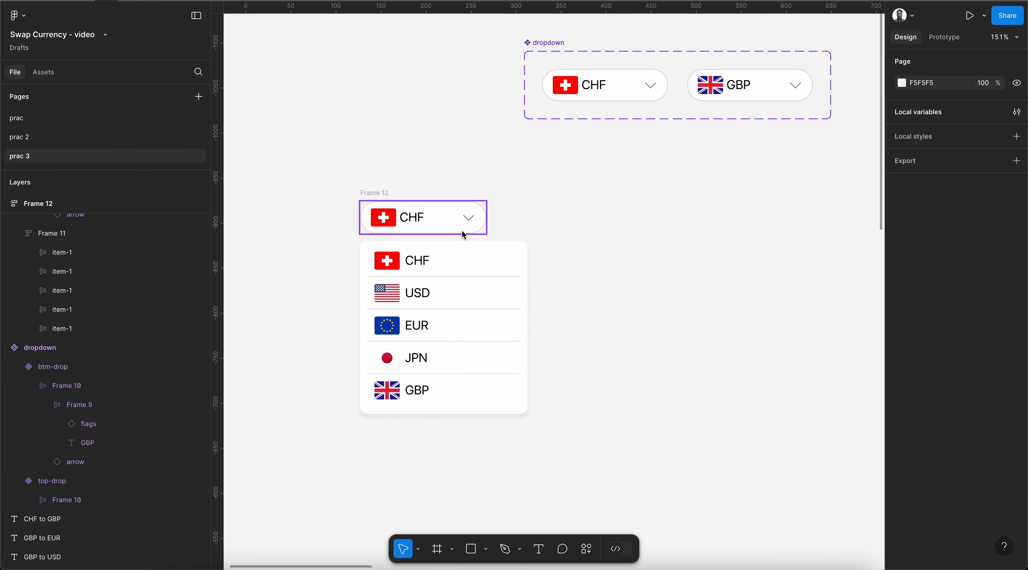
pyautogui.moveTo(382, 193); pyautogui.dragTo(593, 194)
# Hide the currency list inside the original frame, Frame 12, so that only its CHF dropdown shows
pyautogui.click(477, 219)
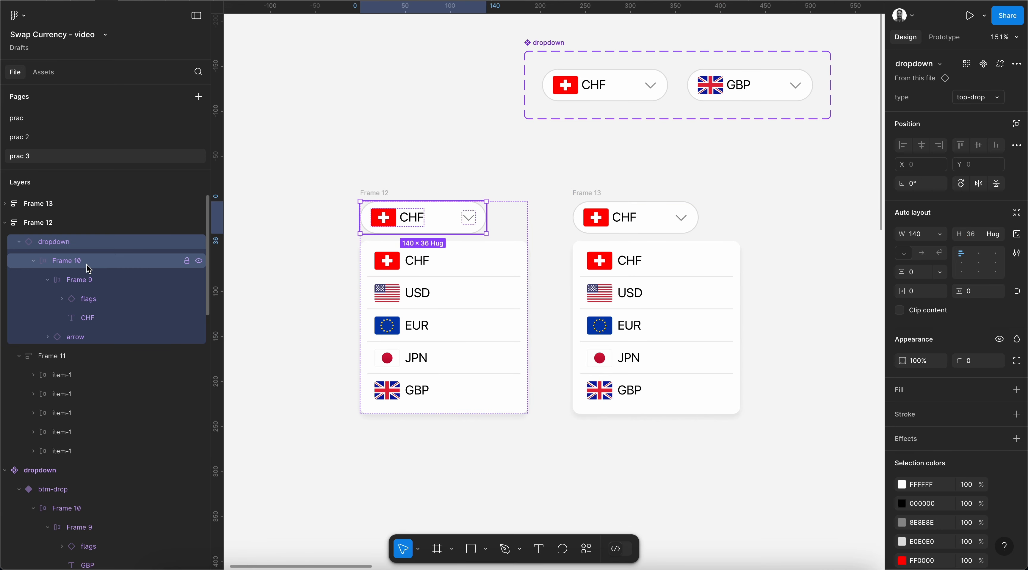
pyautogui.click(35, 265)
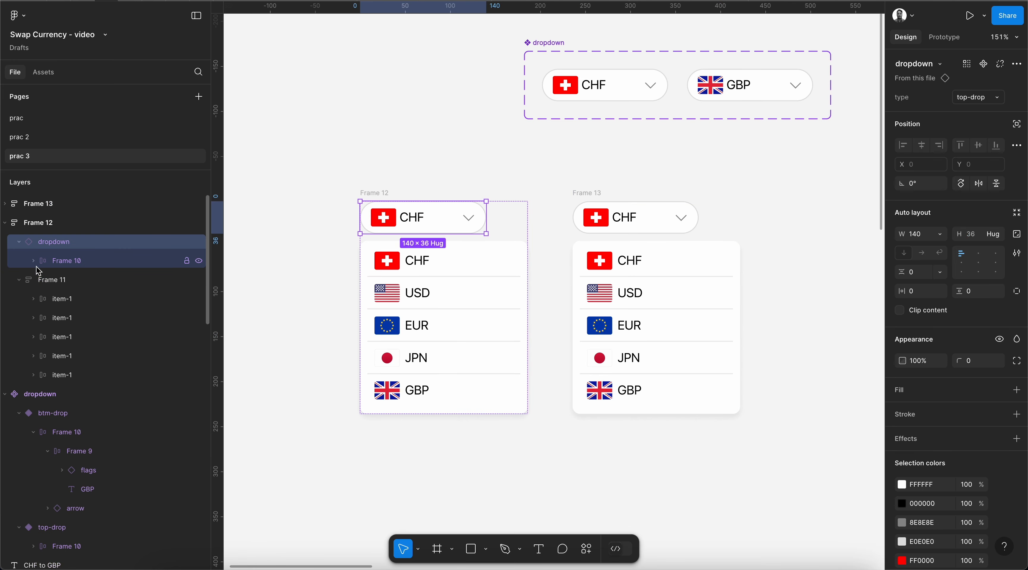
pyautogui.click(80, 260)
pyautogui.click(64, 246)
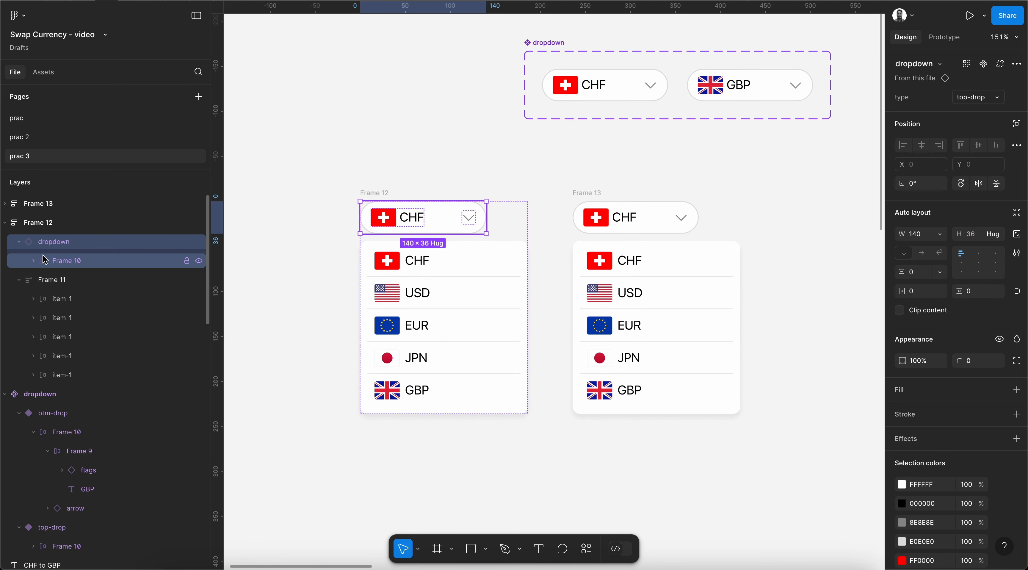
pyautogui.click(18, 242)
pyautogui.click(199, 261)
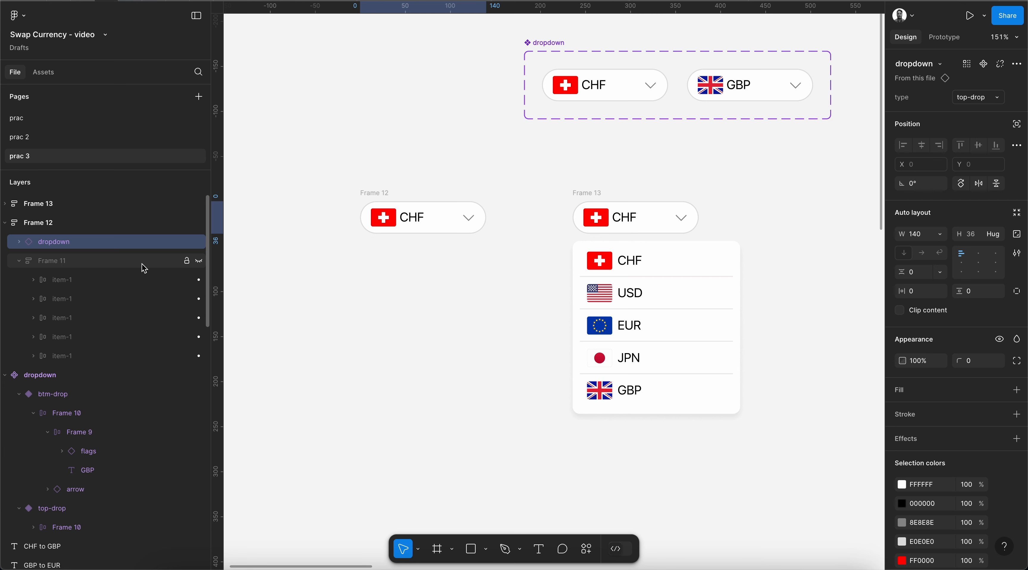
pyautogui.click(18, 261)
pyautogui.click(56, 223)
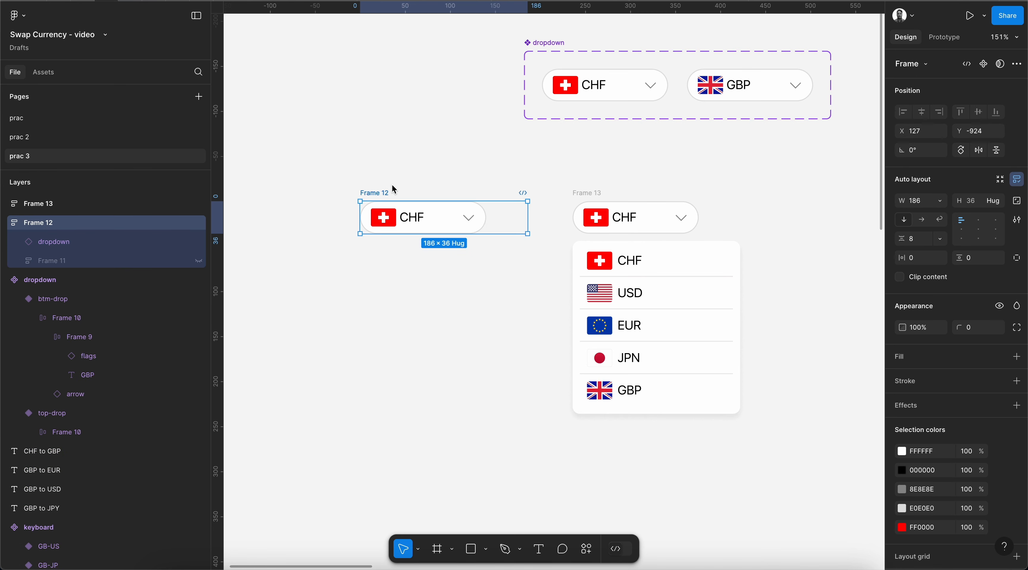
pyautogui.click(423, 158)
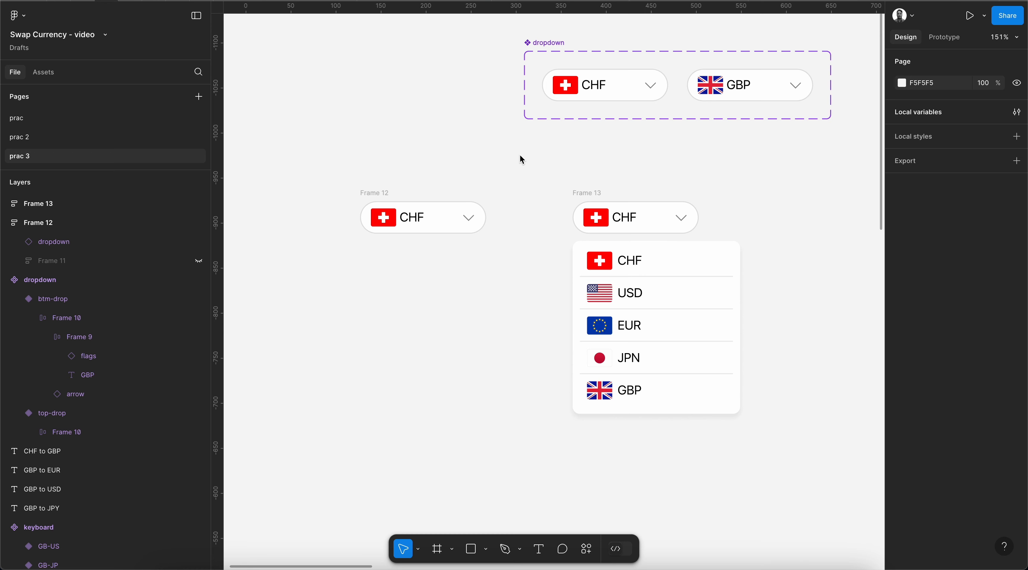
# Try the btm-drop variant on the dropdown in Frame 13 and undo the change
pyautogui.click(576, 192)
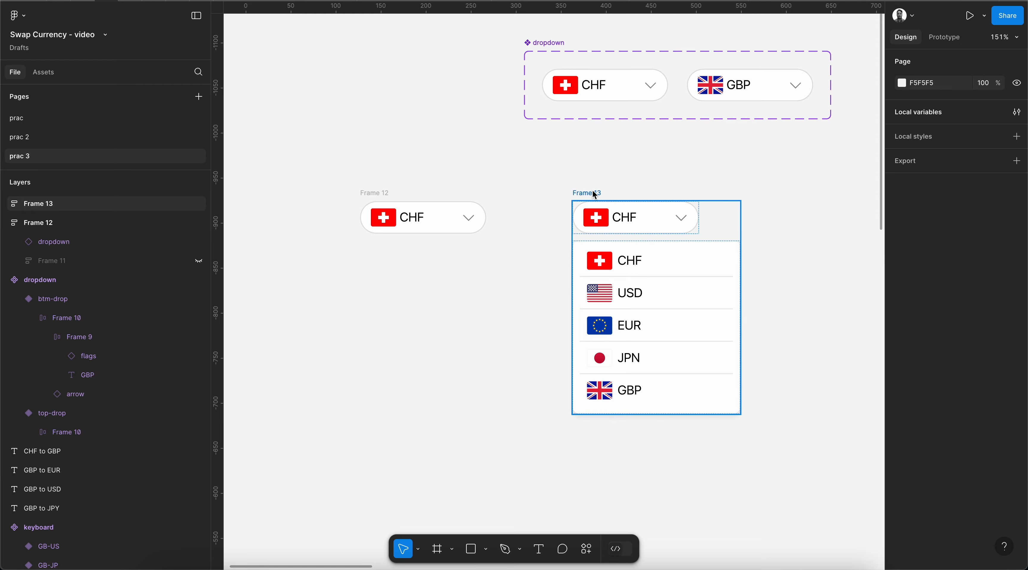
pyautogui.click(631, 215)
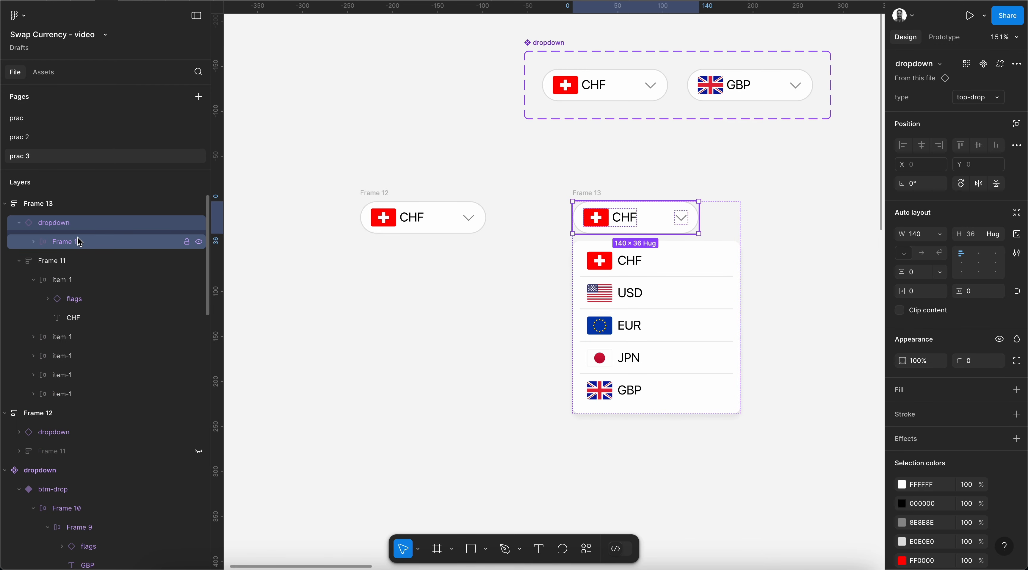
pyautogui.click(983, 96)
pyautogui.click(924, 83)
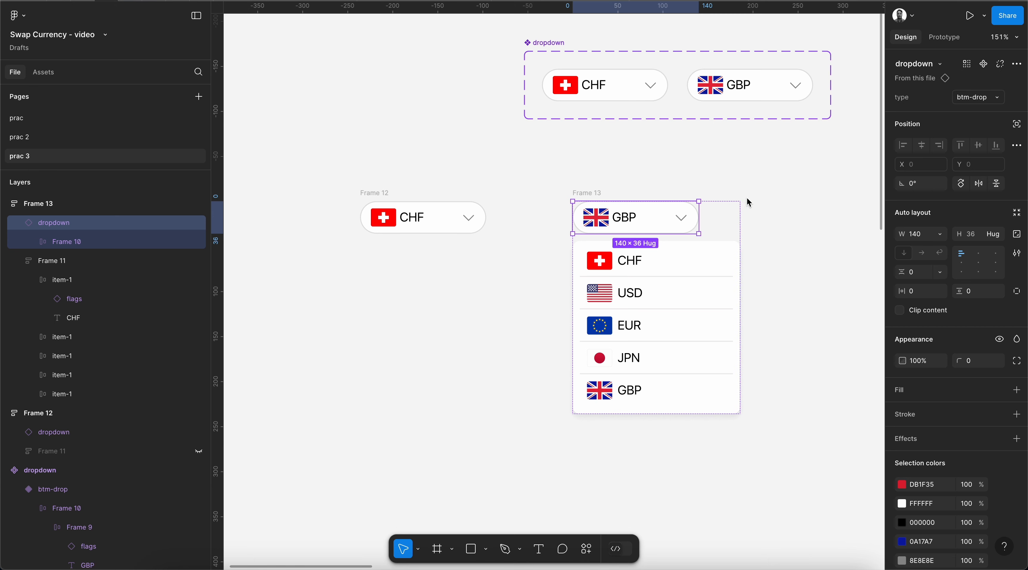
pyautogui.click(796, 230)
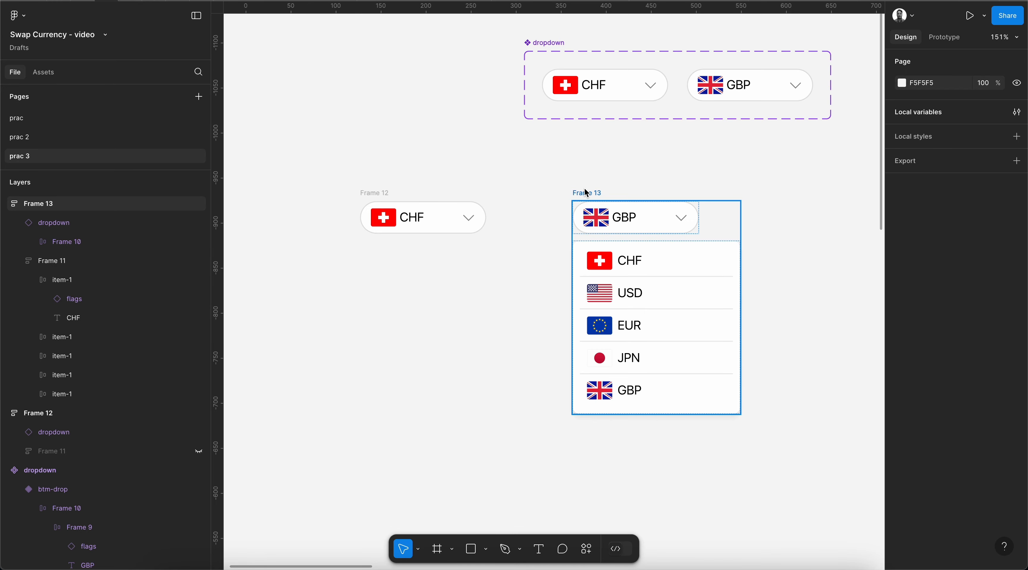
pyautogui.press('super+z')
pyautogui.press('super+z')
pyautogui.click(597, 180)
# Move Frame 13 closer to Frame 12, leaving a 23 px gap between them
pyautogui.scroll(-1, 597, 180)
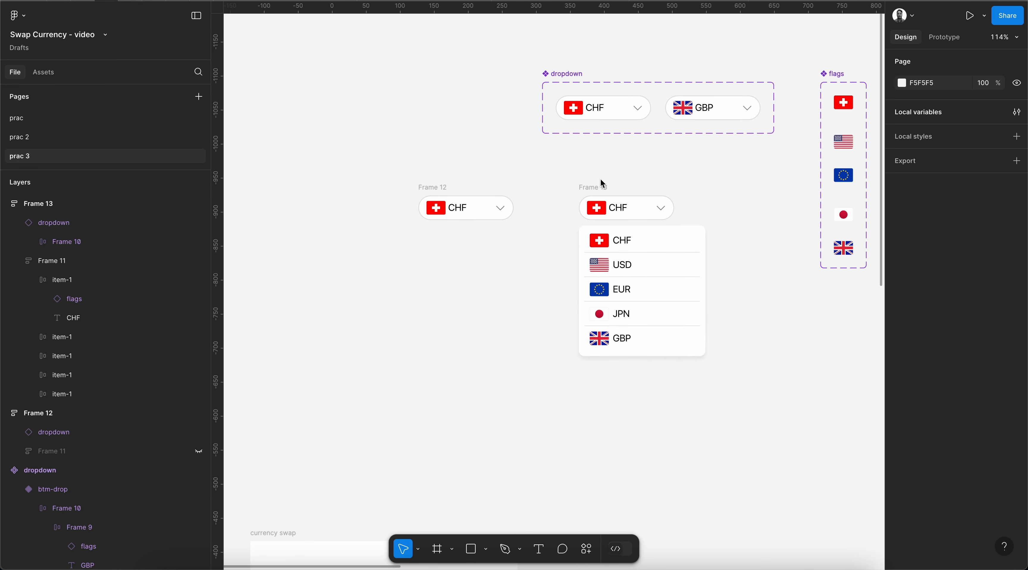
pyautogui.scroll(1, 600, 178)
pyautogui.click(591, 197)
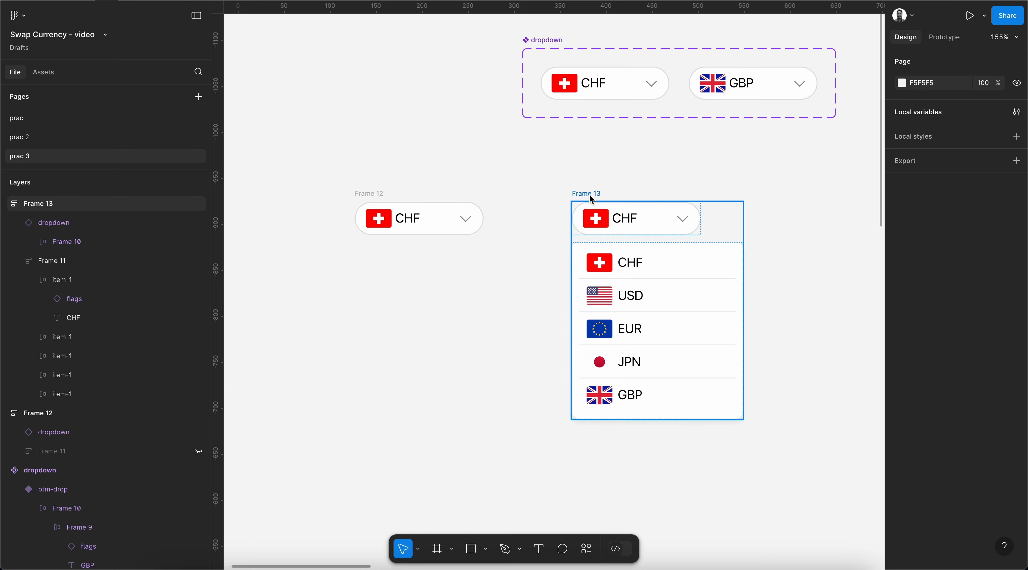
pyautogui.moveTo(590, 194); pyautogui.dragTo(565, 195)
pyautogui.click(502, 170)
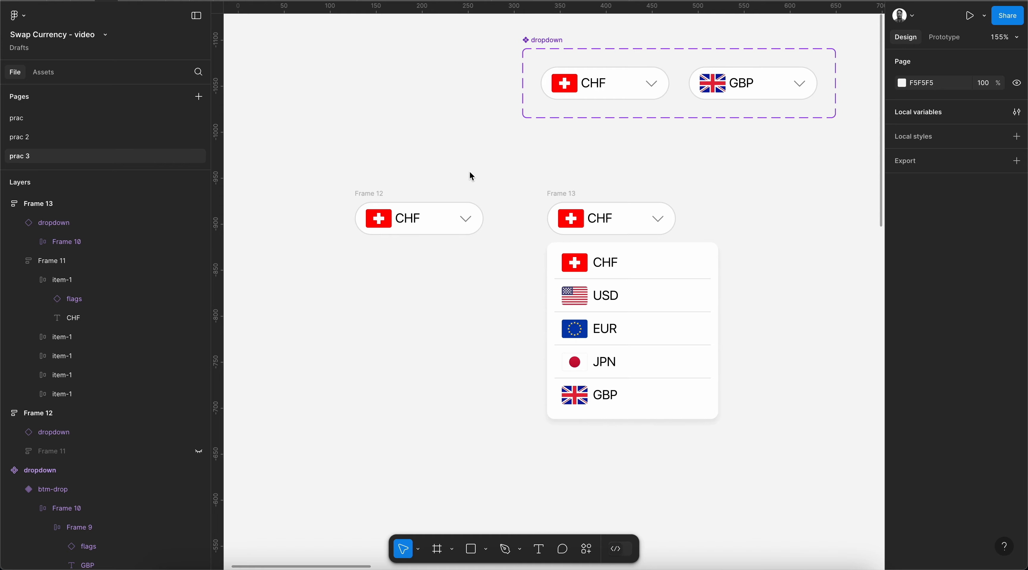
# Create a component set from Frame 12 and Frame 13 and reposition it beneath the dropdown component set
pyautogui.moveTo(323, 168); pyautogui.dragTo(753, 468)
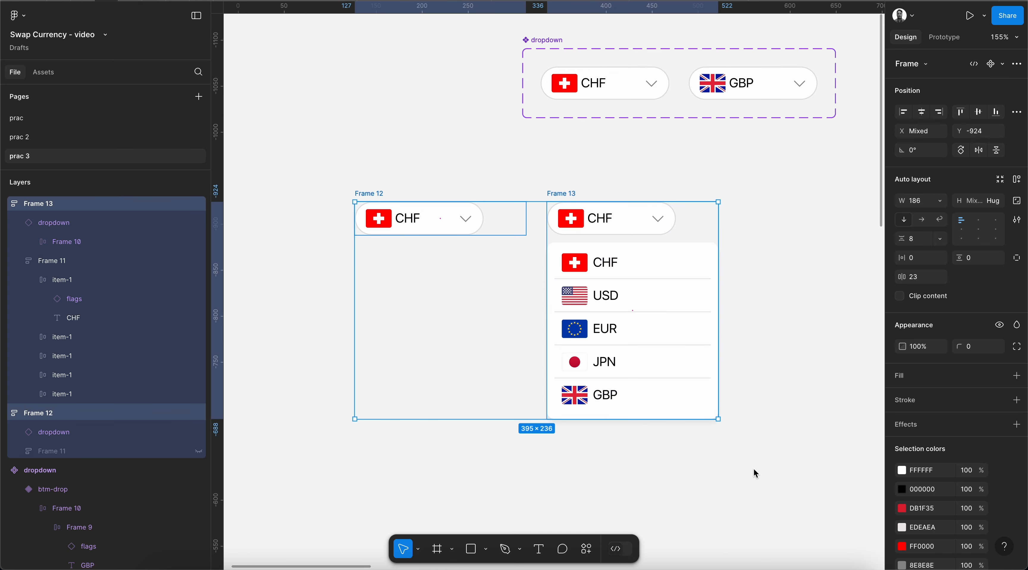
pyautogui.click(1001, 64)
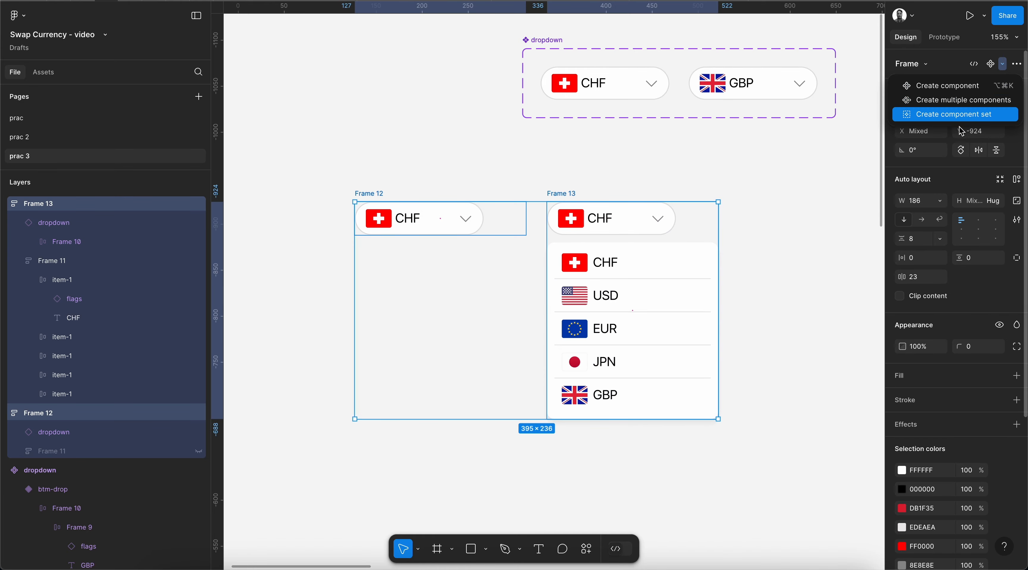
pyautogui.click(962, 113)
pyautogui.click(439, 173)
pyautogui.moveTo(352, 175); pyautogui.dragTo(463, 169)
pyautogui.scroll(-2, 463, 170)
# Set the variant value of the collapsed dropdown to false and that of the expanded one to true
pyautogui.click(515, 203)
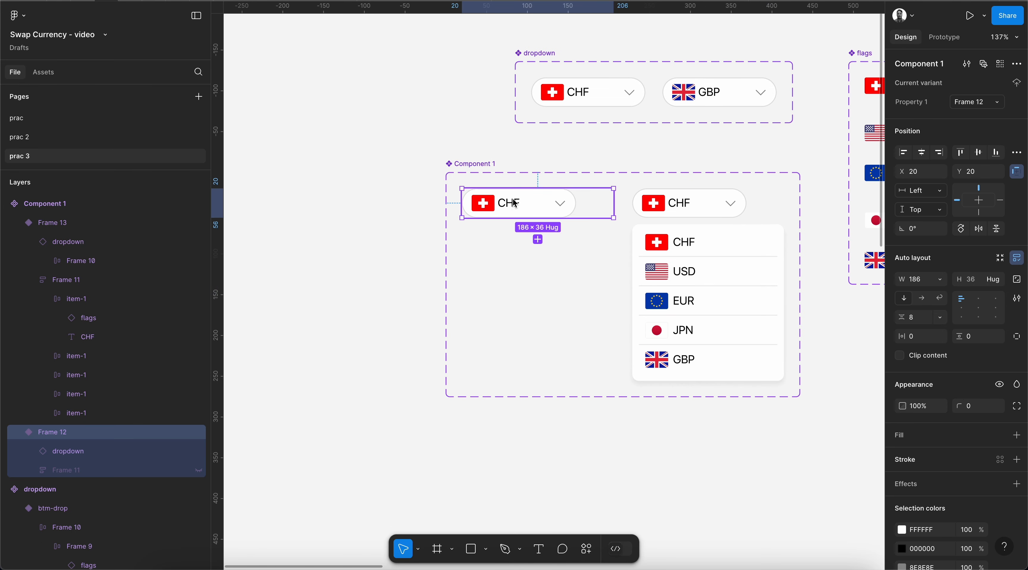
pyautogui.click(959, 105)
pyautogui.write('false')
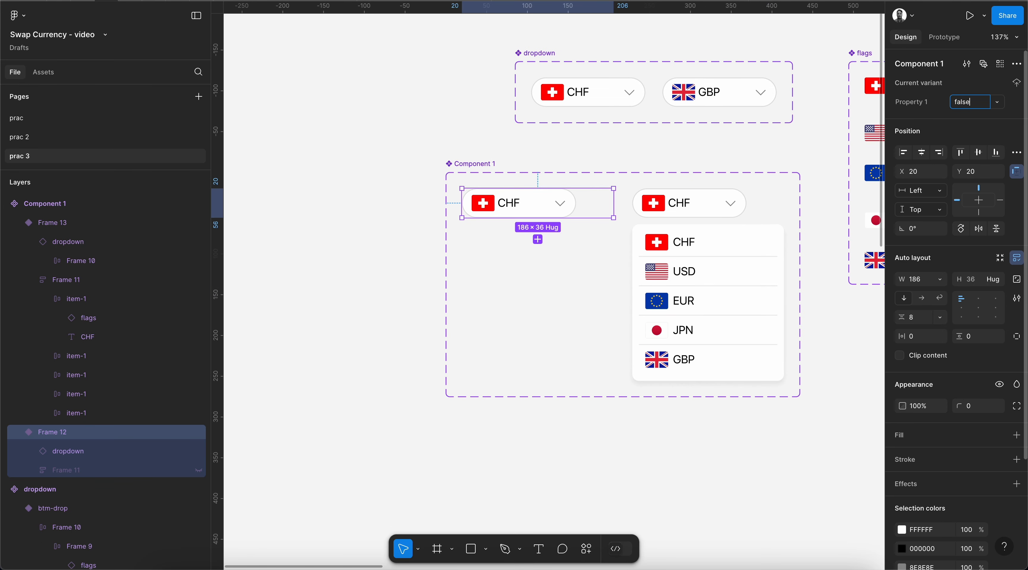
pyautogui.press('Return')
pyautogui.click(755, 202)
pyautogui.click(977, 105)
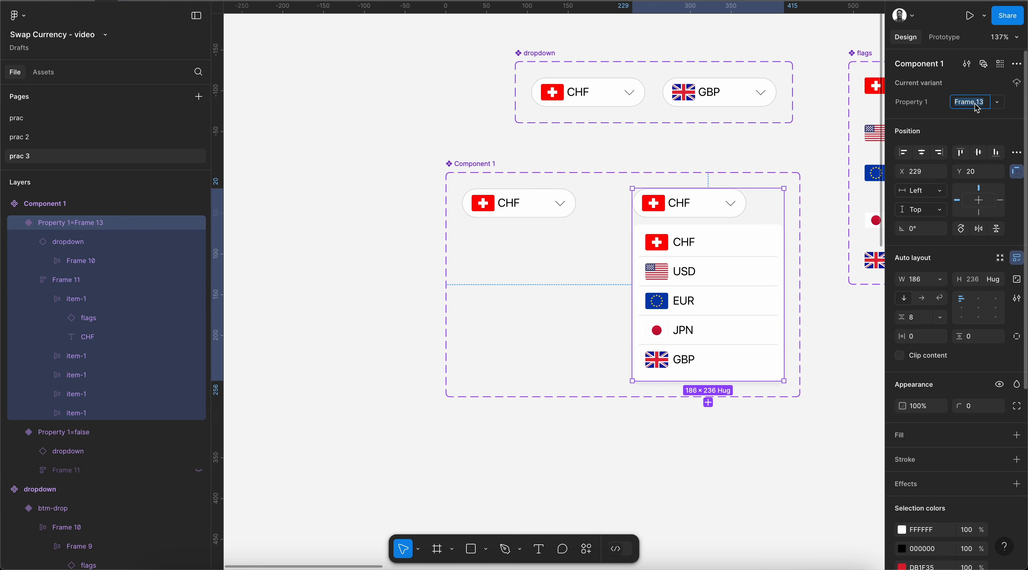
pyautogui.write('true')
pyautogui.press('Return')
# Rename the new component set's variant property to stage
pyautogui.click(496, 166)
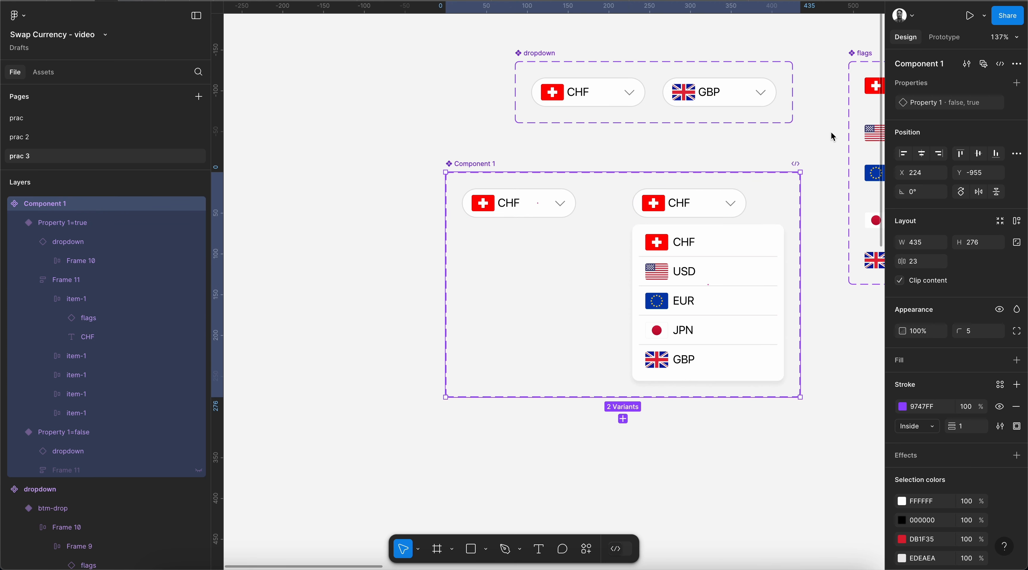
pyautogui.doubleClick(924, 105)
pyautogui.write('stage')
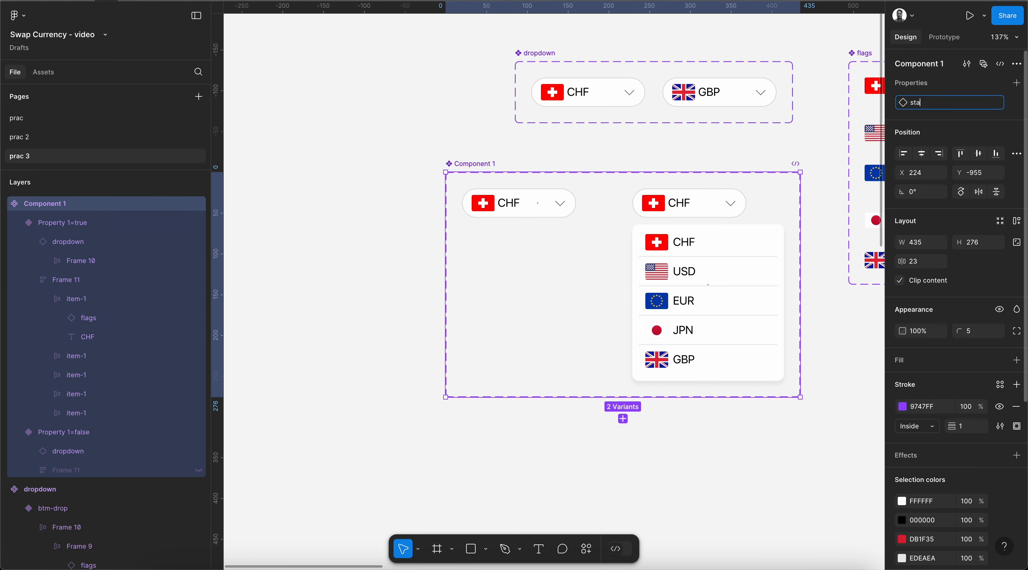
pyautogui.press('Return')
pyautogui.click(671, 151)
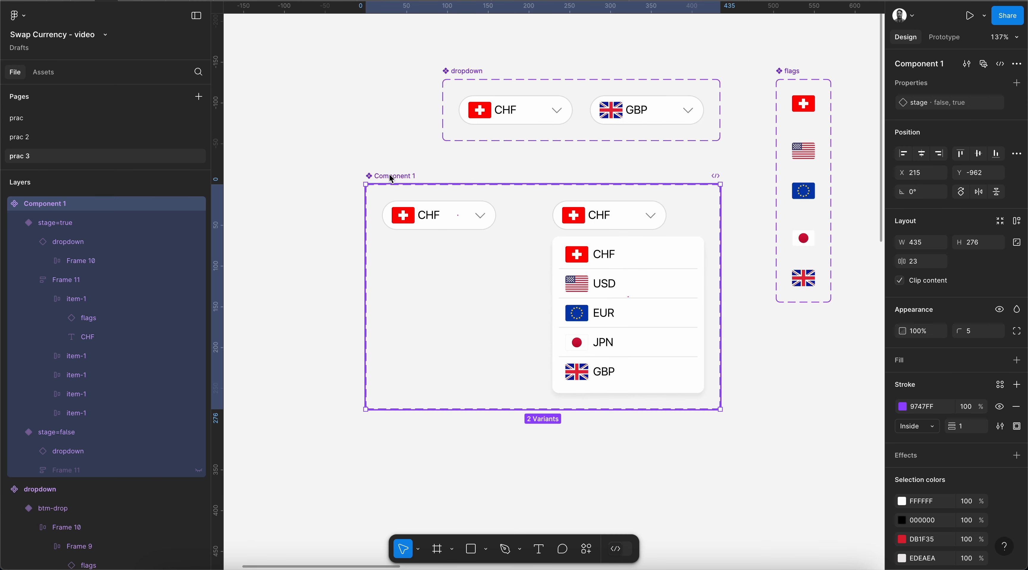
# Rename the component set containing the collapsed and expanded dropdowns as top-drop
pyautogui.doubleClick(391, 176)
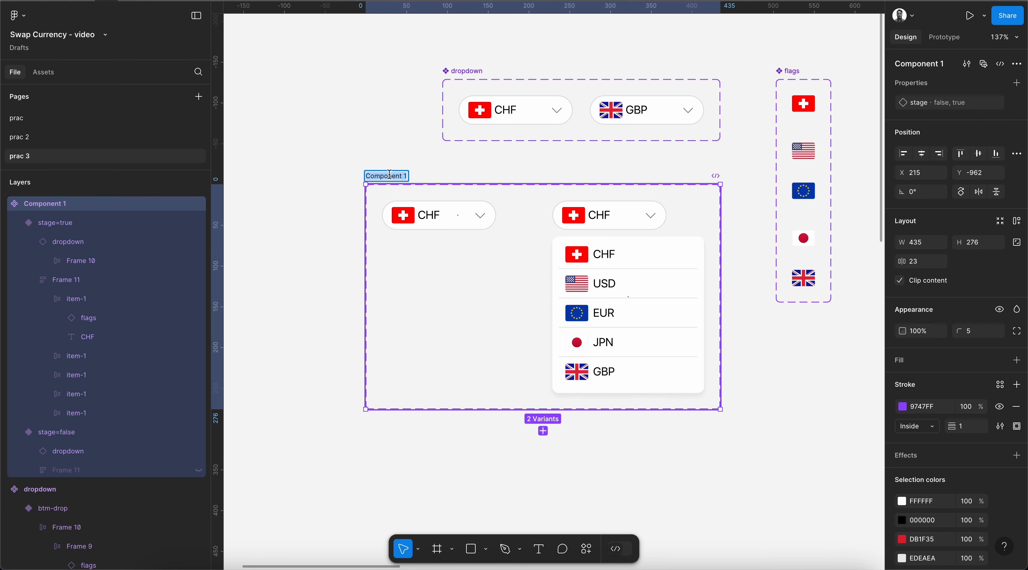
pyautogui.write('top-drpo')
pyautogui.press('BackSpace')
pyautogui.press('BackSpace')
pyautogui.press('BackSpace')
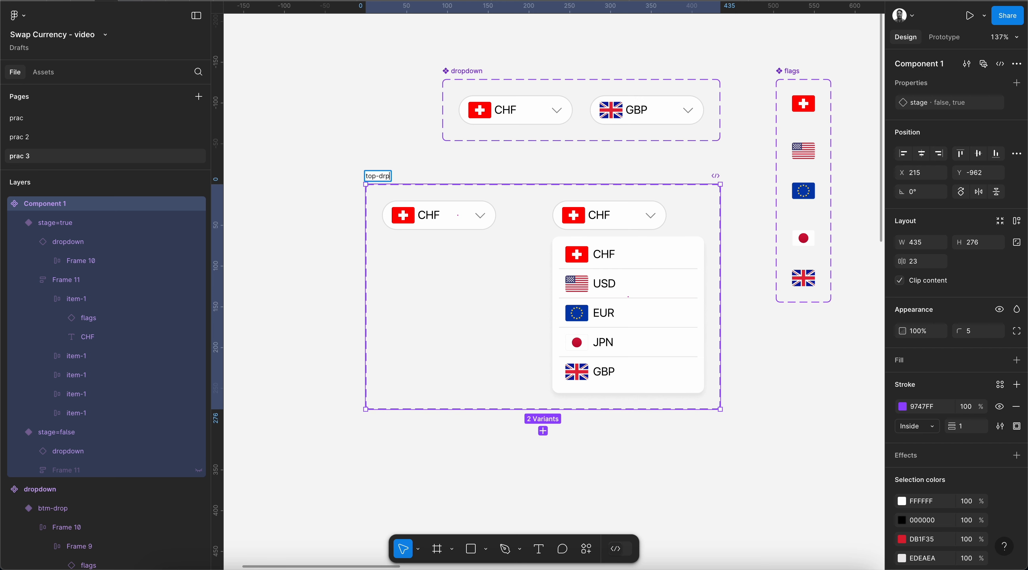
pyautogui.write('rop')
pyautogui.press('Return')
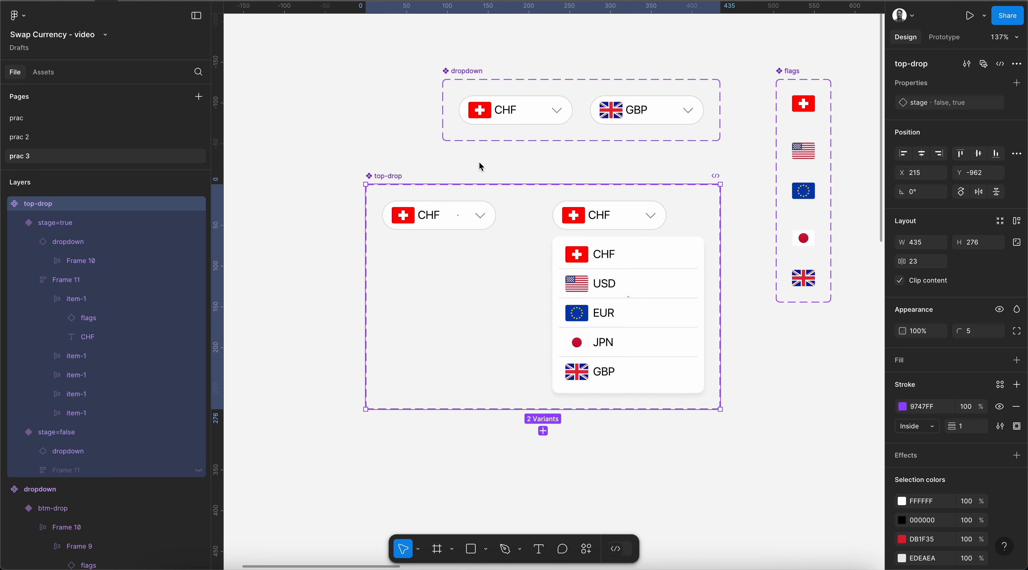
# Select Frame 10 inside the dropdown instance of the expanded stage=true variant
pyautogui.click(645, 215)
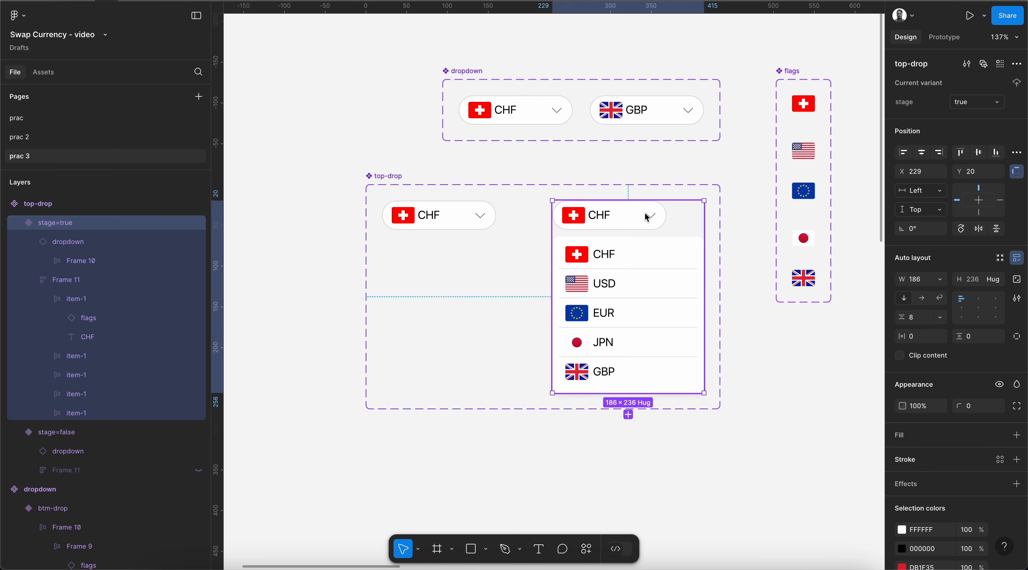
pyautogui.click(122, 283)
pyautogui.click(78, 242)
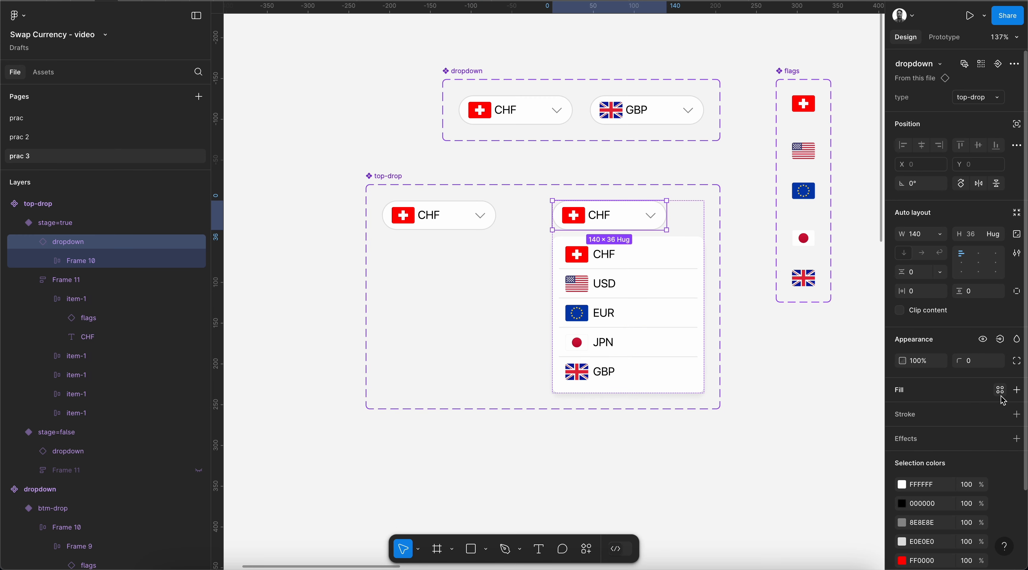
pyautogui.click(77, 260)
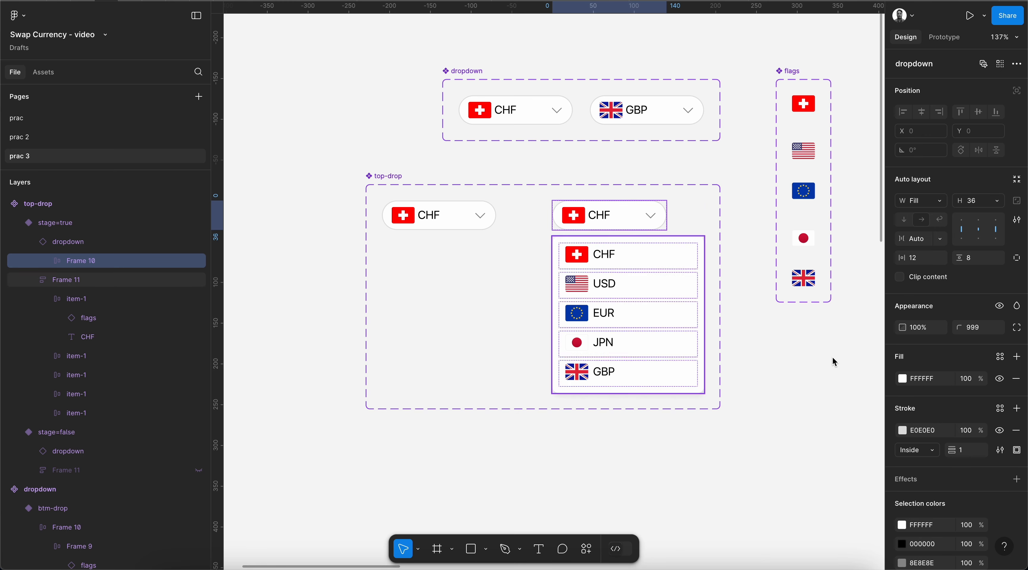
# Set the fill of the expanded CHF dropdown in the stage=true variant to F3F3F3
pyautogui.click(900, 381)
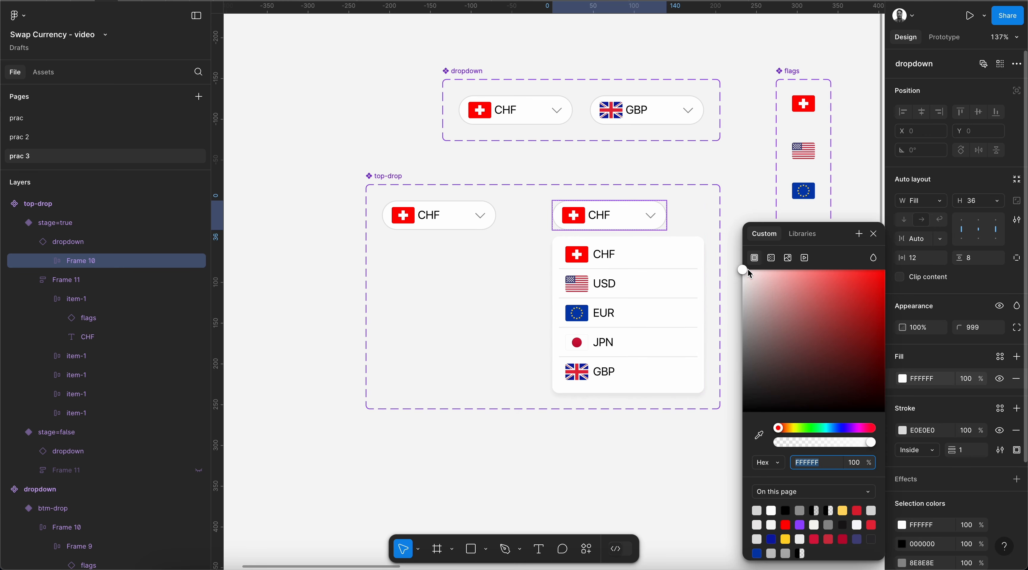
pyautogui.moveTo(748, 268); pyautogui.dragTo(739, 280)
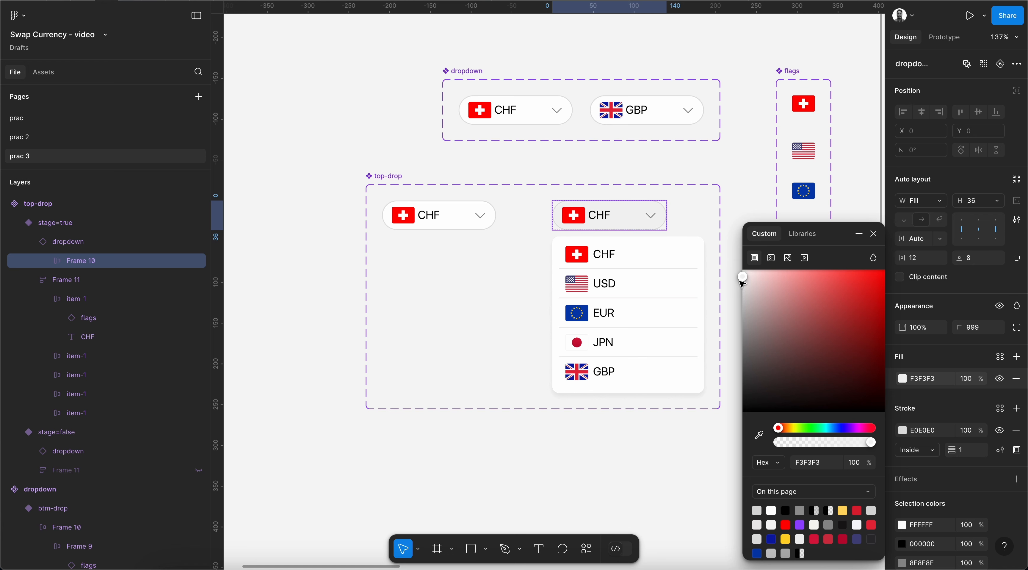
pyautogui.click(872, 234)
pyautogui.click(752, 246)
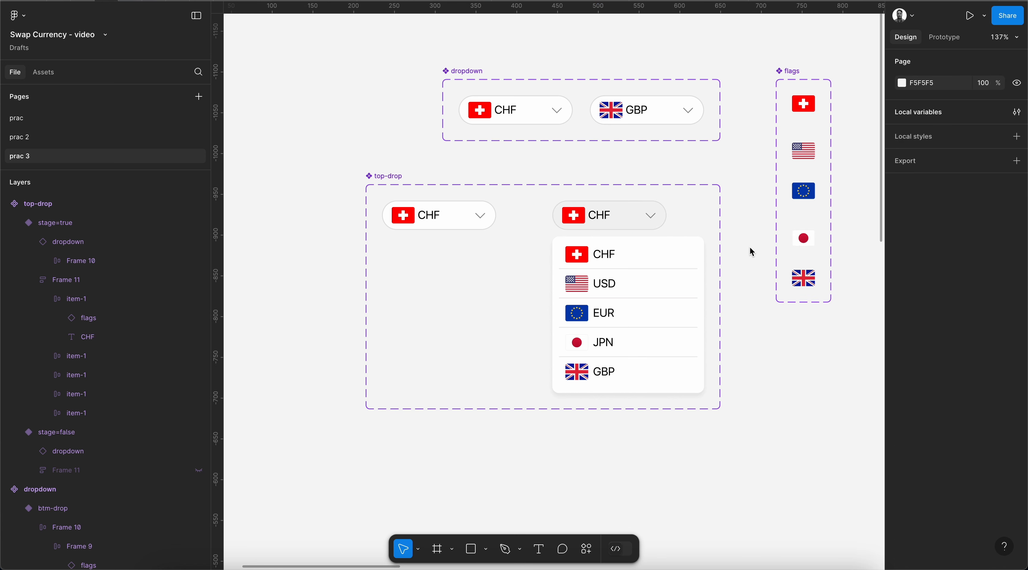
# Switch the arrow inside the expanded CHF dropdown of top-drop to its active variant
pyautogui.keyDown('super'); pyautogui.click(598, 215); pyautogui.keyUp('super')
pyautogui.keyDown('super'); pyautogui.click(653, 215); pyautogui.keyUp('super')
pyautogui.click(977, 97)
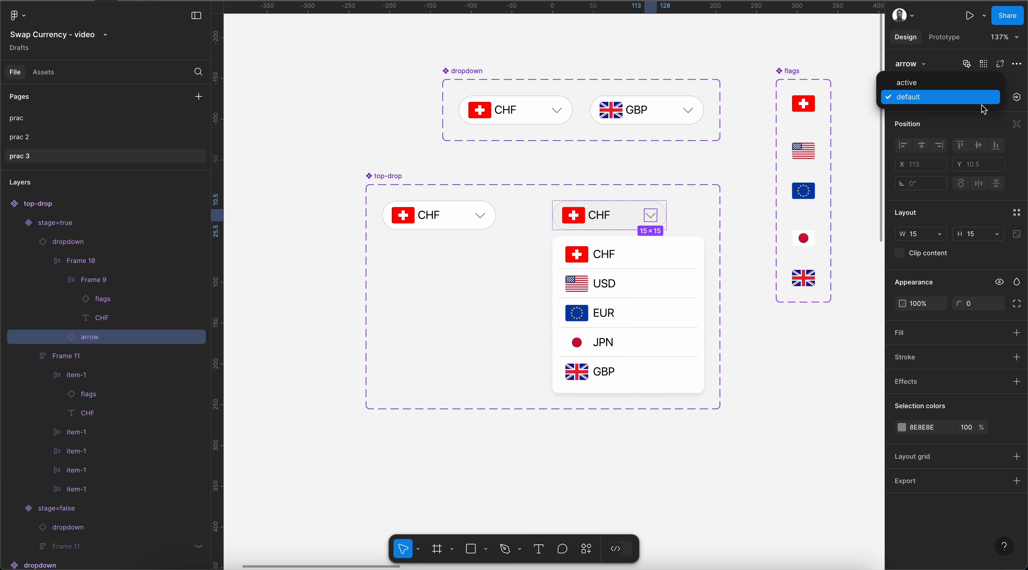
pyautogui.click(926, 96)
pyautogui.click(704, 160)
# Reorder the arrow component set's type property values so that default comes before active
pyautogui.scroll(-2, 703, 160)
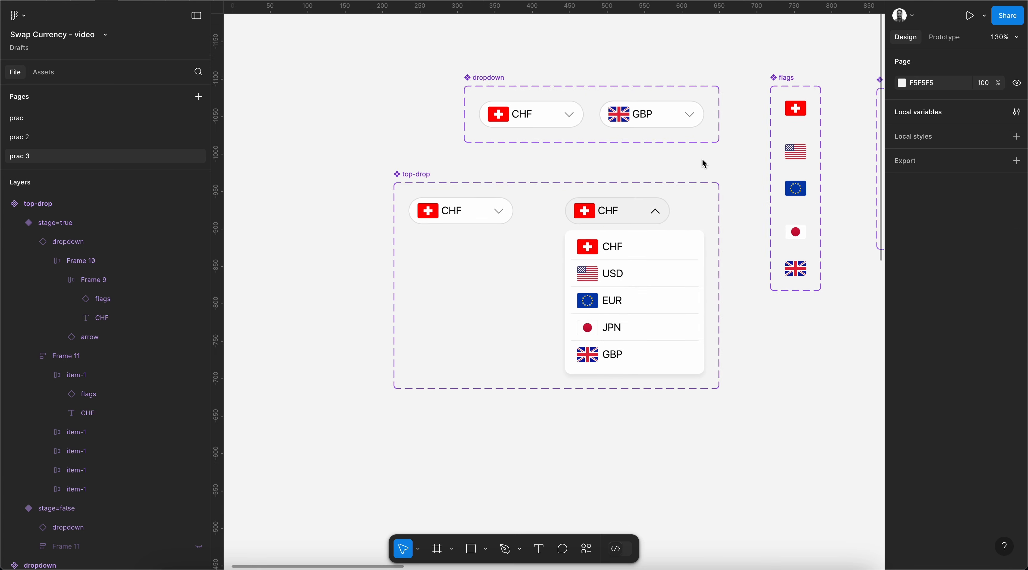
pyautogui.hscroll(5, 702, 158)
pyautogui.click(819, 107)
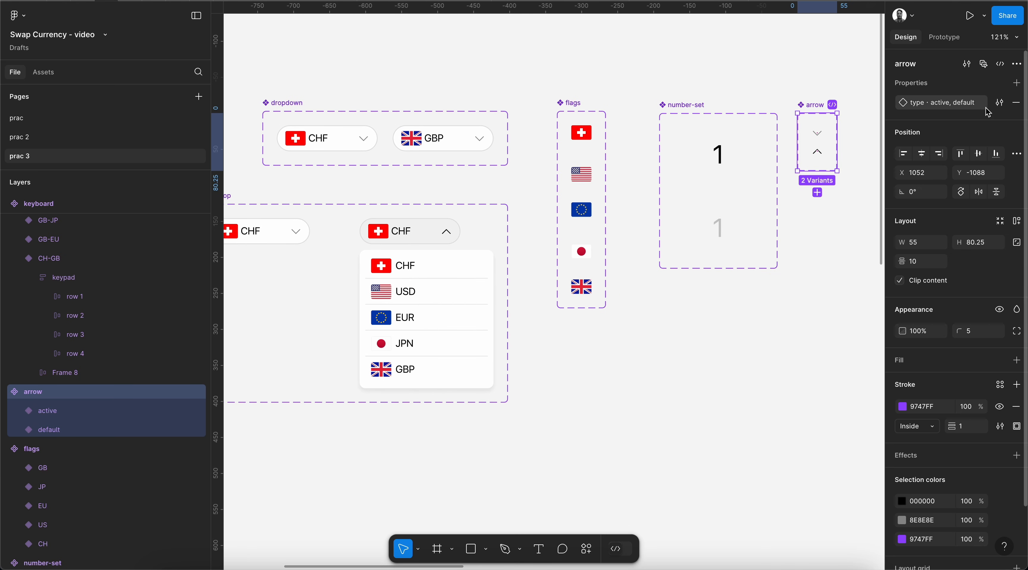
pyautogui.click(999, 103)
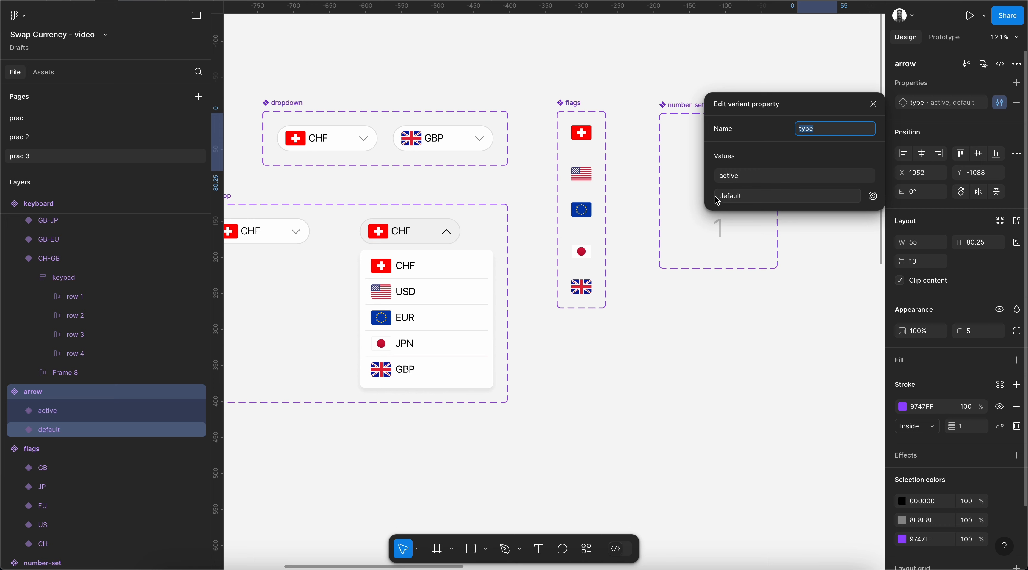
pyautogui.moveTo(710, 195); pyautogui.dragTo(706, 172)
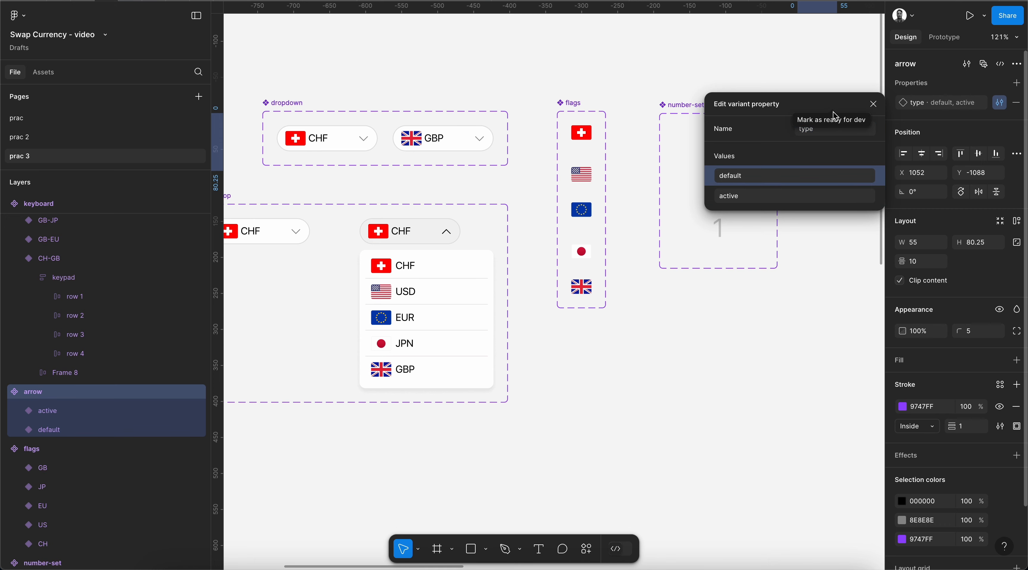
pyautogui.click(873, 103)
pyautogui.click(656, 341)
# Reorder the dropdown component set's type property values so that top-drop comes before btm-drop
pyautogui.hscroll(-3, 352, 207)
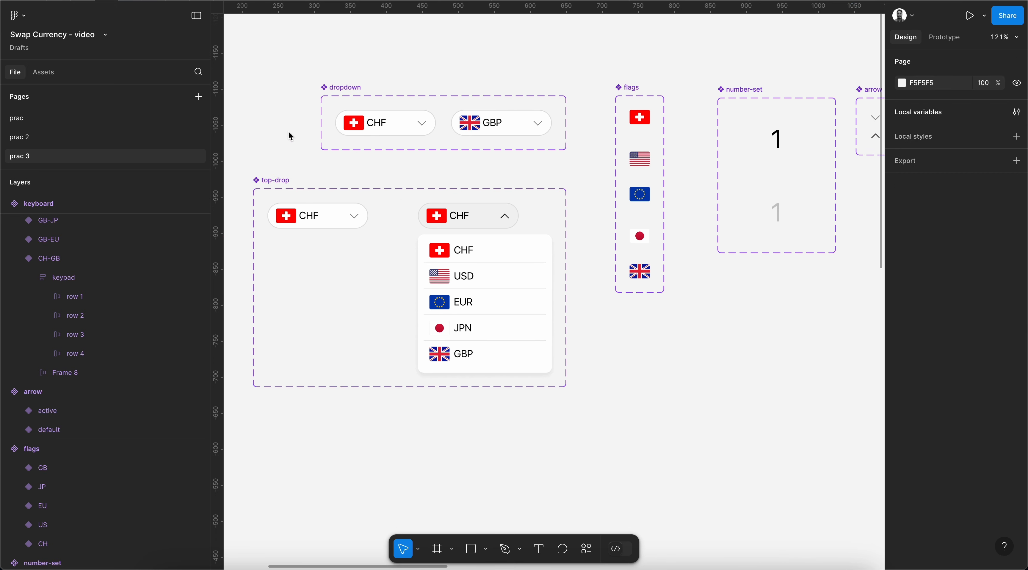
pyautogui.click(340, 85)
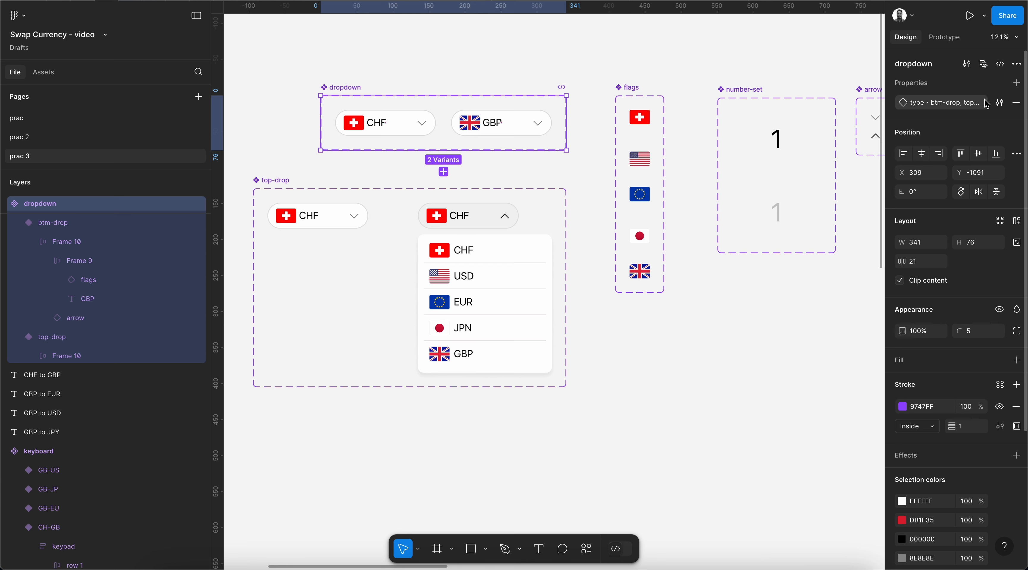
pyautogui.click(999, 102)
pyautogui.moveTo(715, 201); pyautogui.dragTo(711, 175)
pyautogui.click(874, 105)
pyautogui.click(738, 56)
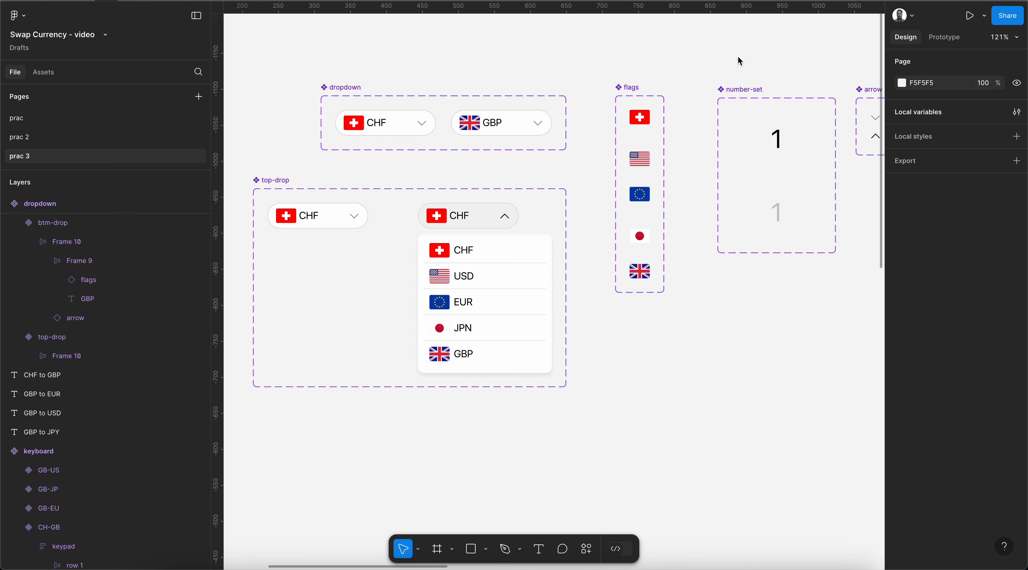
pyautogui.hscroll(-3, 738, 56)
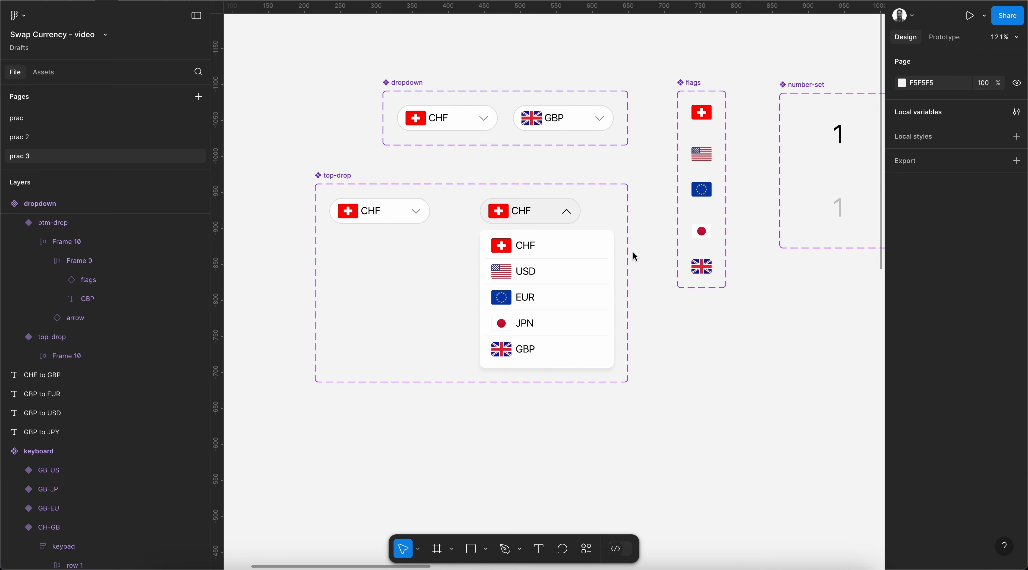
pyautogui.scroll(-5, 633, 255)
pyautogui.scroll(5, 635, 256)
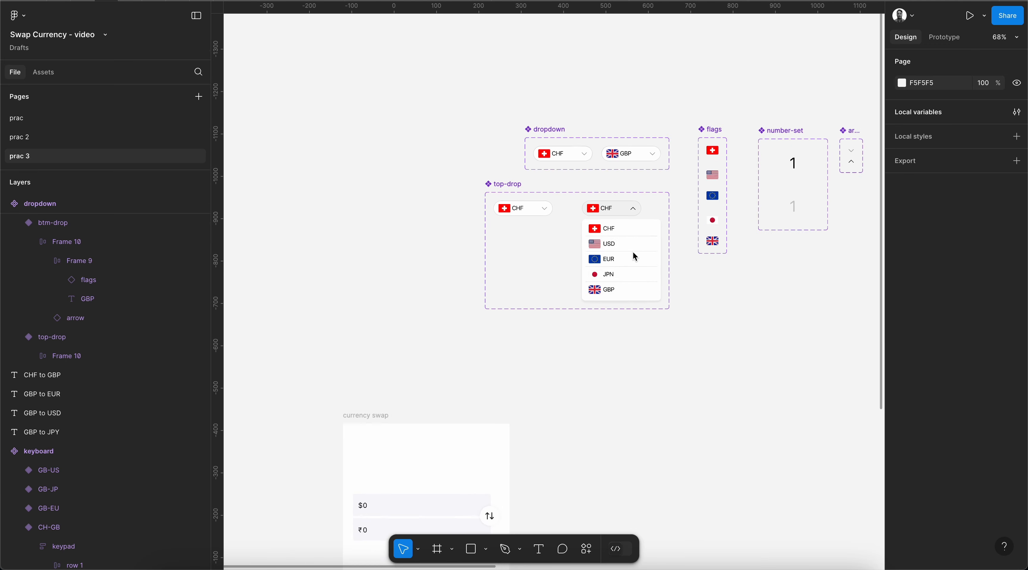
pyautogui.click(489, 195)
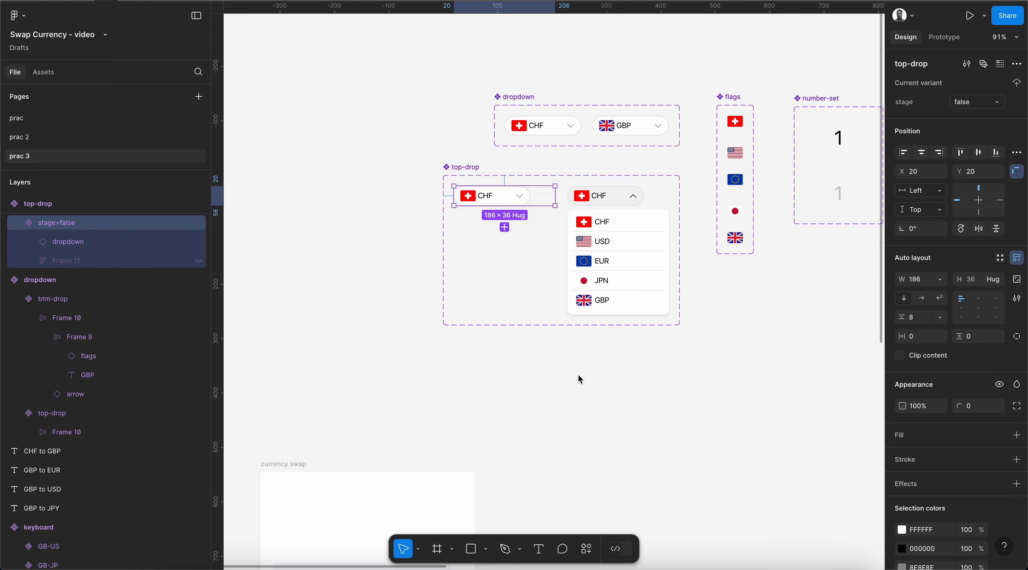
pyautogui.hscroll(3, 580, 379)
pyautogui.scroll(3, 581, 379)
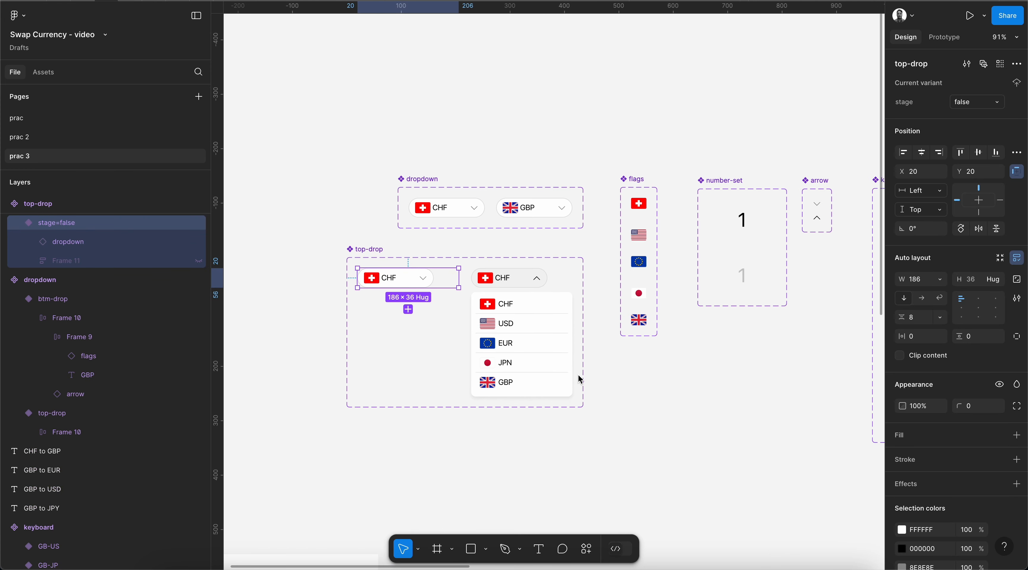
pyautogui.click(493, 150)
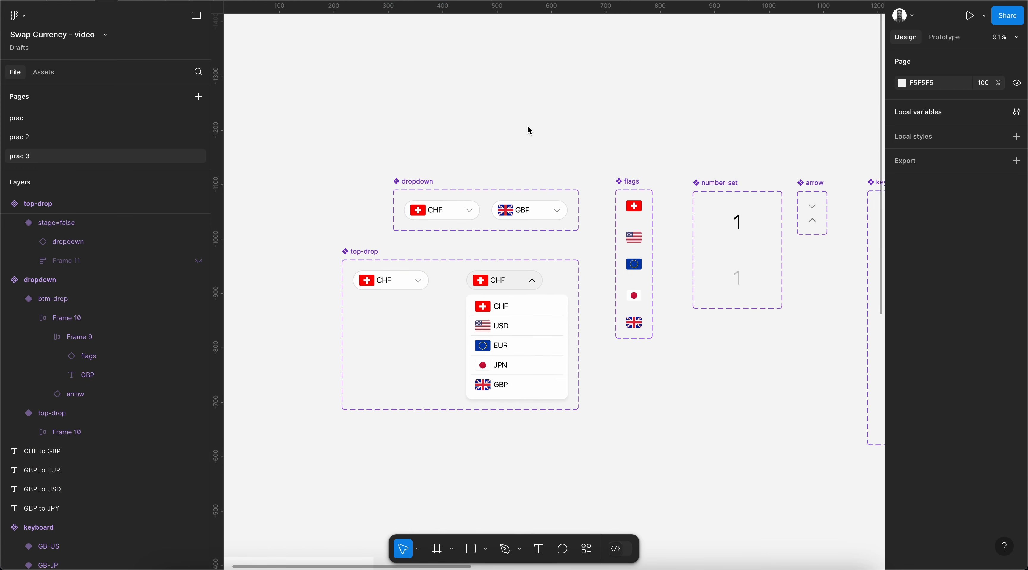
pyautogui.click(1016, 112)
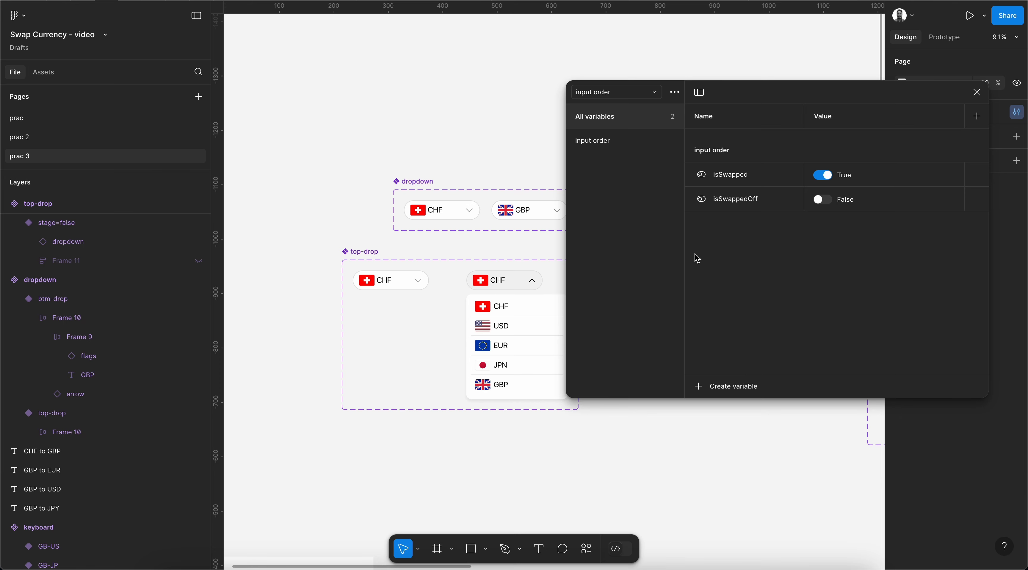
pyautogui.click(621, 93)
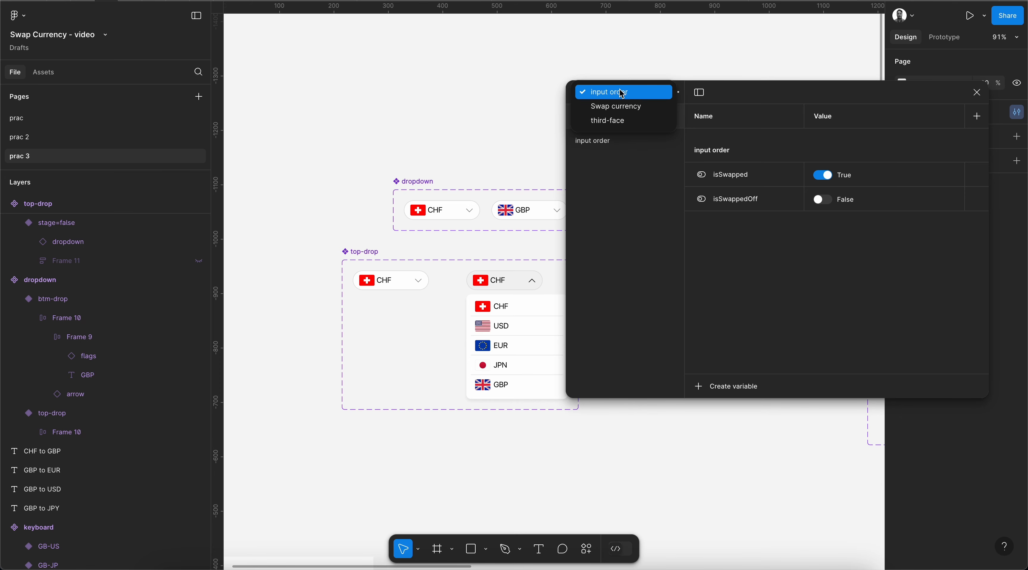
pyautogui.click(770, 95)
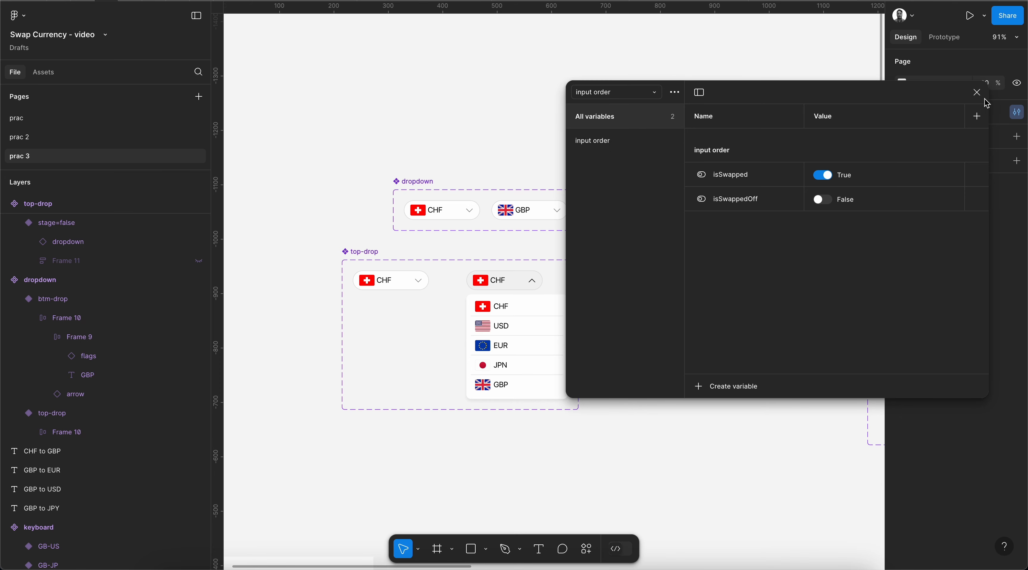
pyautogui.click(976, 93)
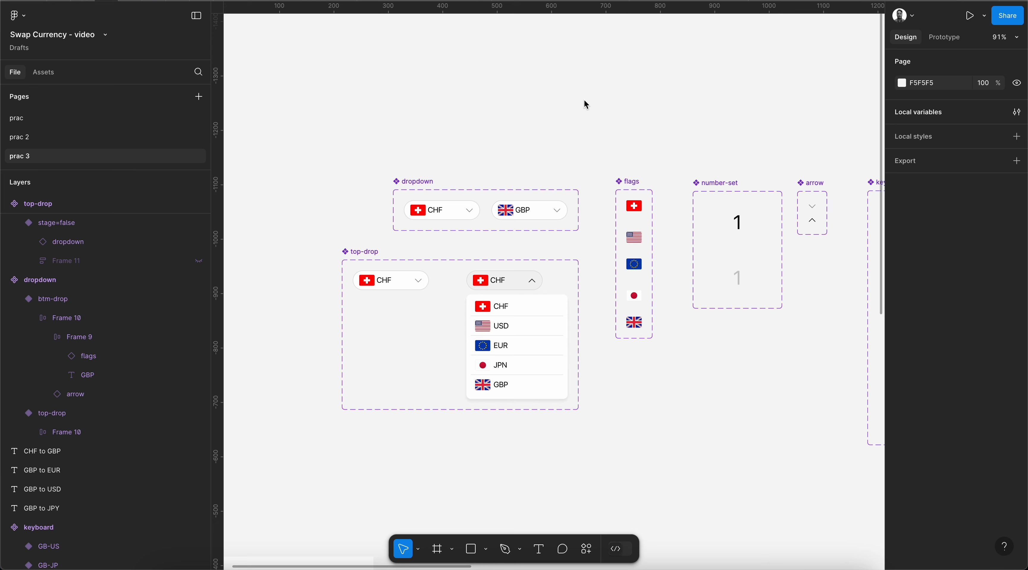
# Create a new local variable collection named third-face
pyautogui.click(1016, 112)
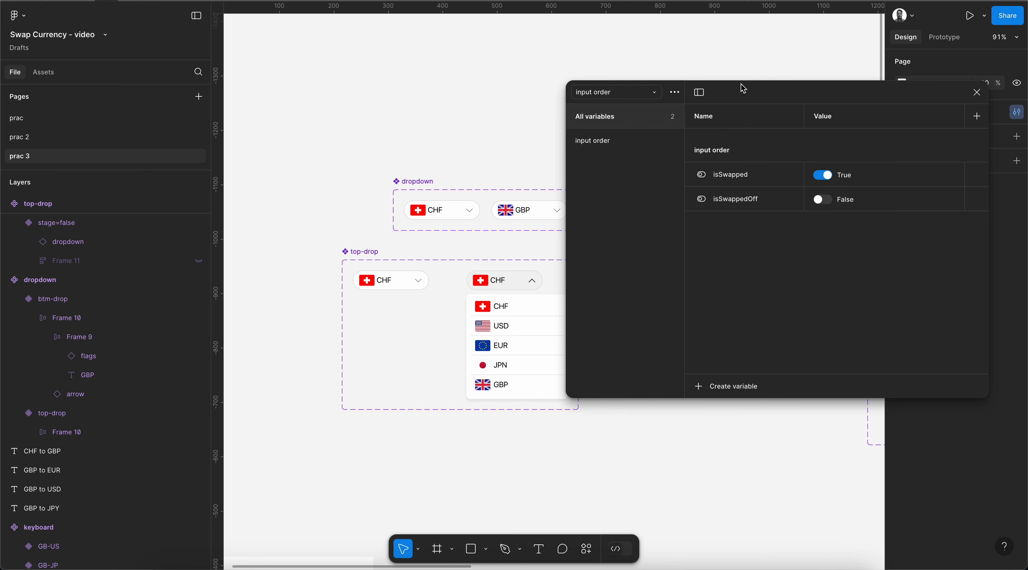
pyautogui.moveTo(741, 84); pyautogui.dragTo(725, 79)
pyautogui.click(623, 92)
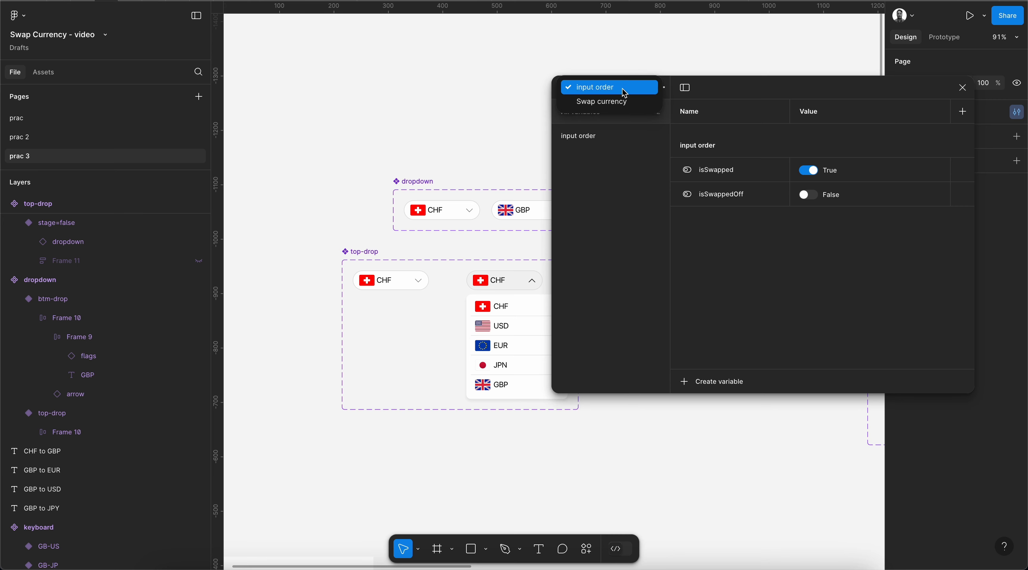
pyautogui.click(611, 178)
pyautogui.click(660, 87)
pyautogui.click(641, 144)
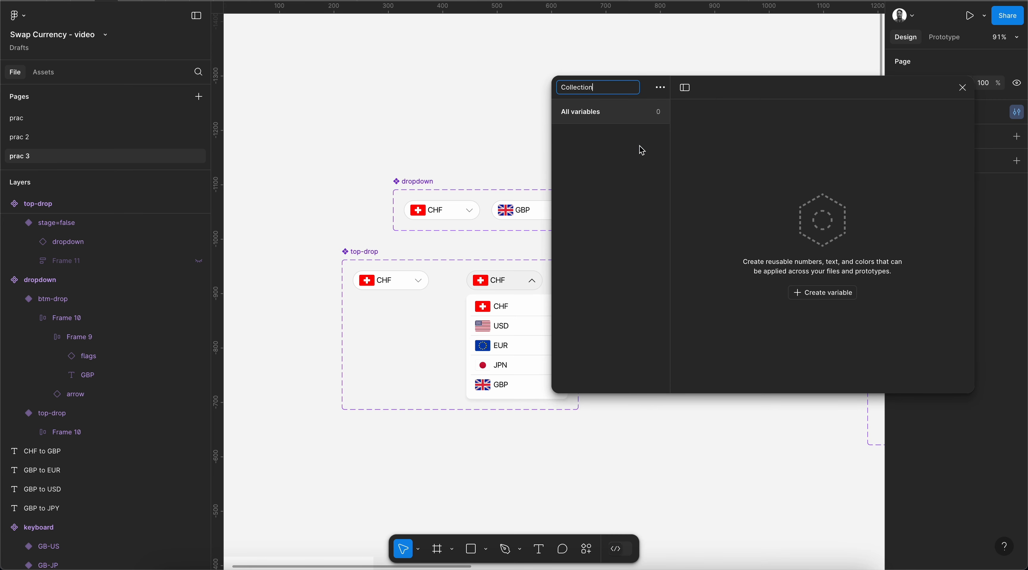
pyautogui.hotkey('ctrl', 'a')
pyautogui.write('third-face')
pyautogui.press('Return')
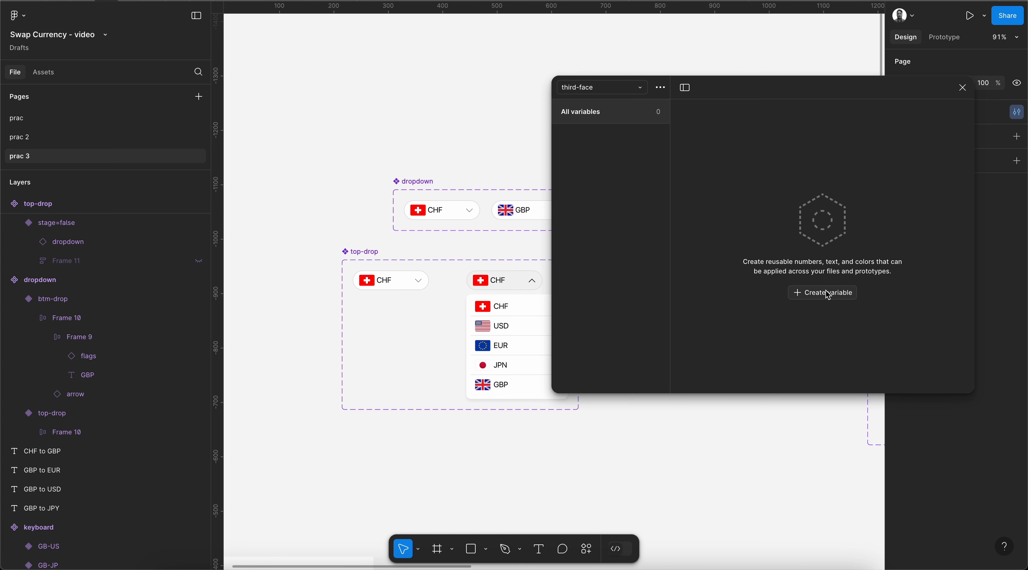
# Create a Boolean variable named topFilter in the third-face collection, keeping its value False
pyautogui.click(796, 292)
pyautogui.click(819, 358)
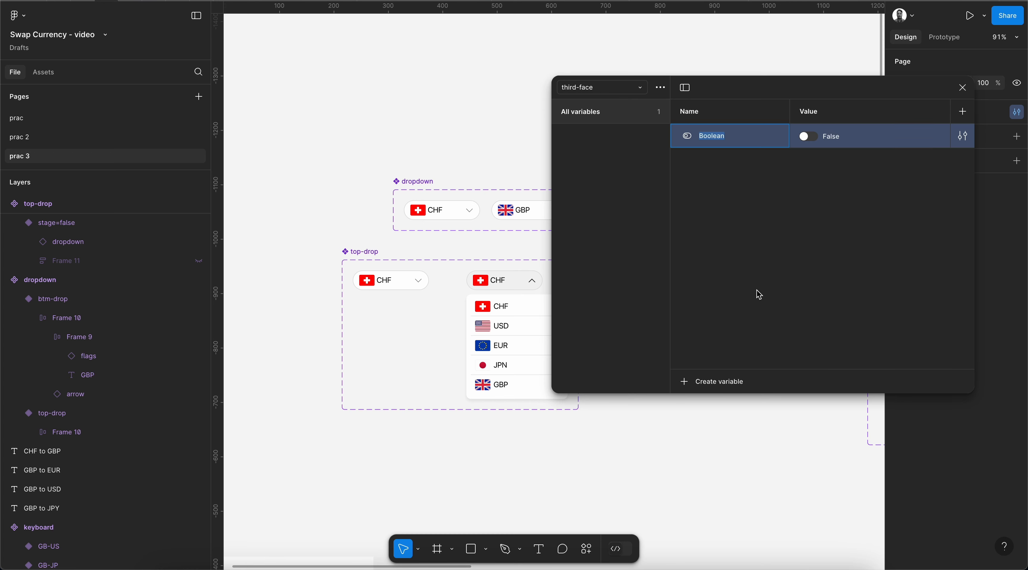
pyautogui.write('tp')
pyautogui.write('Filter')
pyautogui.write('o')
pyautogui.press('Return')
# Duplicate the topFilter Boolean variable and rename the copy btFilter
pyautogui.hotkey('shift', 'Return')
pyautogui.press('Left')
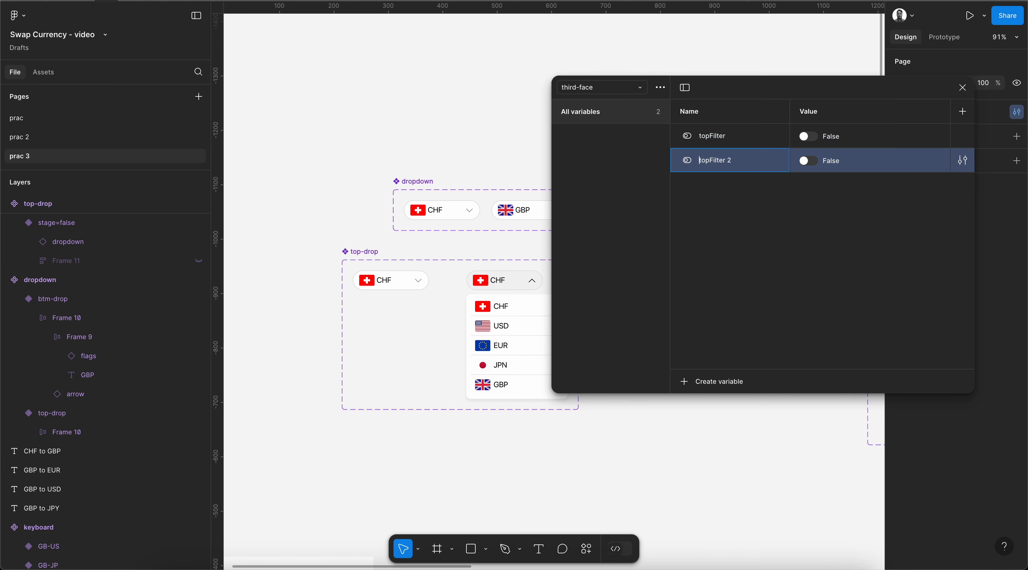
pyautogui.hotkey('shift', 'Right')
pyautogui.hotkey('shift', 'Right')
pyautogui.write('bt')
pyautogui.press('End')
pyautogui.press('BackSpace')
pyautogui.press('BackSpace')
pyautogui.press('Return')
# Create a String variable named top-filter with the value CHF in the third-face collection
pyautogui.hscroll(4, 482, 316)
pyautogui.scroll(-1, 482, 317)
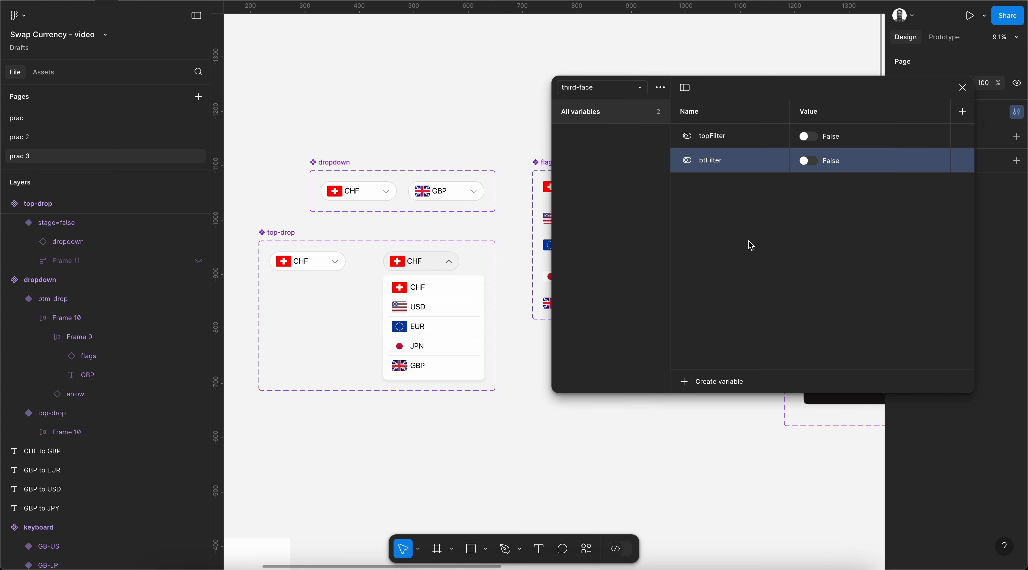
pyautogui.click(718, 381)
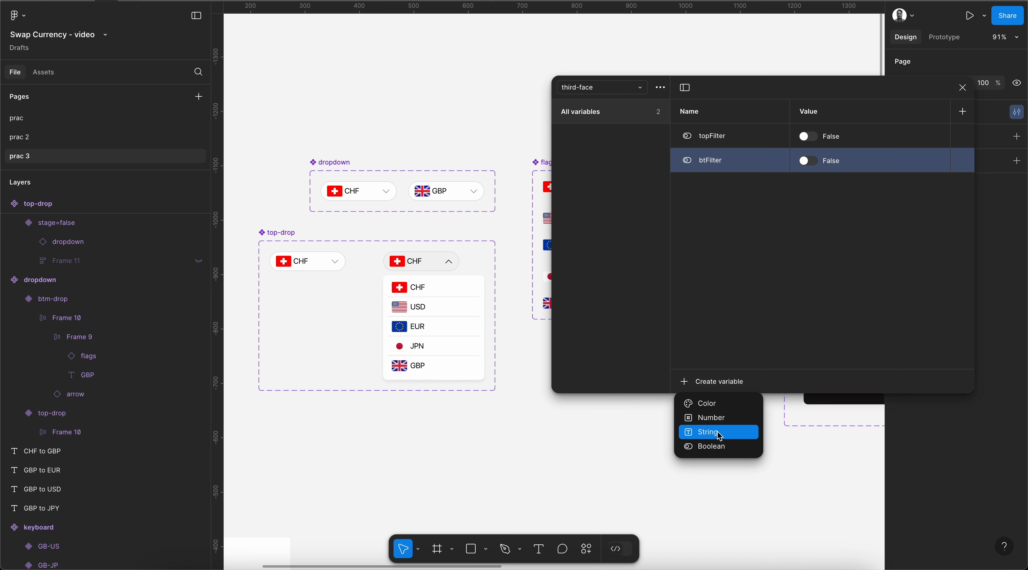
pyautogui.click(717, 432)
pyautogui.write('top-filter')
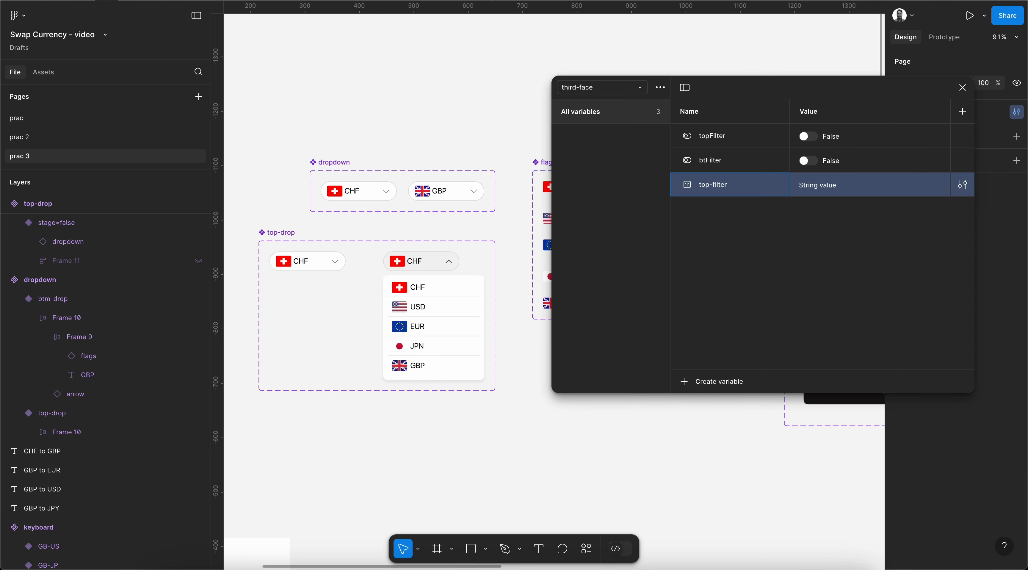
pyautogui.press('Tab')
pyautogui.write('CHF')
pyautogui.press('Return')
# Duplicate the top-filter String variable, rename the copy bt-filter and set its value to GBP
pyautogui.hotkey('ctrl', 'd')
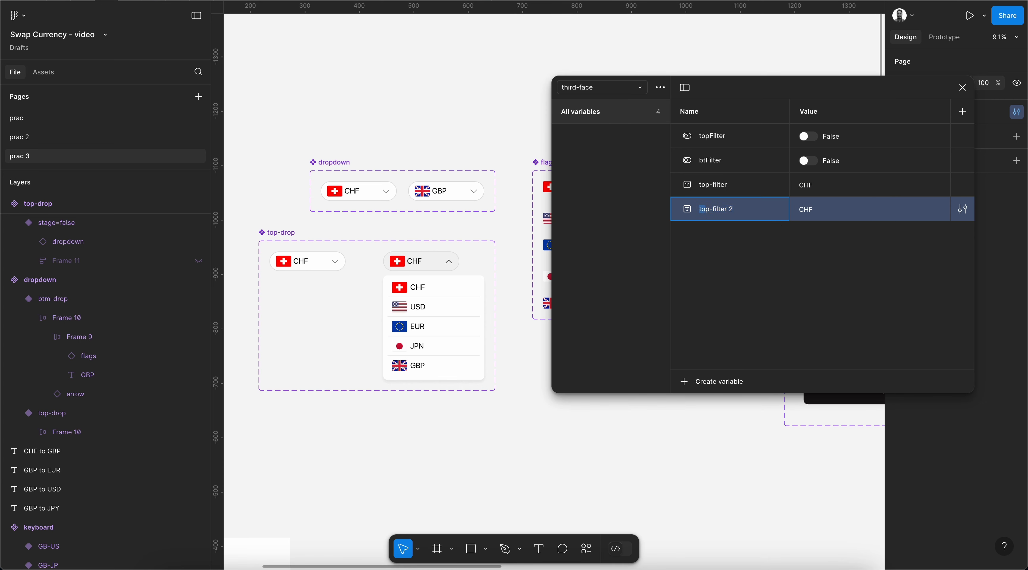
pyautogui.write('bt')
pyautogui.press('End')
pyautogui.press('BackSpace')
pyautogui.press('BackSpace')
pyautogui.press('Tab')
pyautogui.write('gbp')
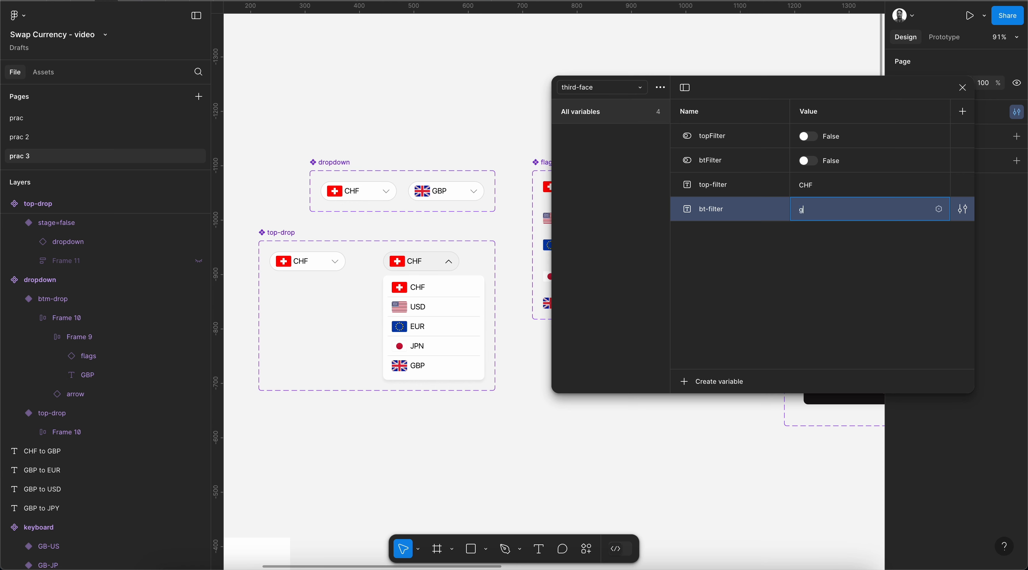
pyautogui.press('BackSpace')
pyautogui.press('BackSpace')
pyautogui.press('BackSpace')
pyautogui.write('GBP')
pyautogui.press('Return')
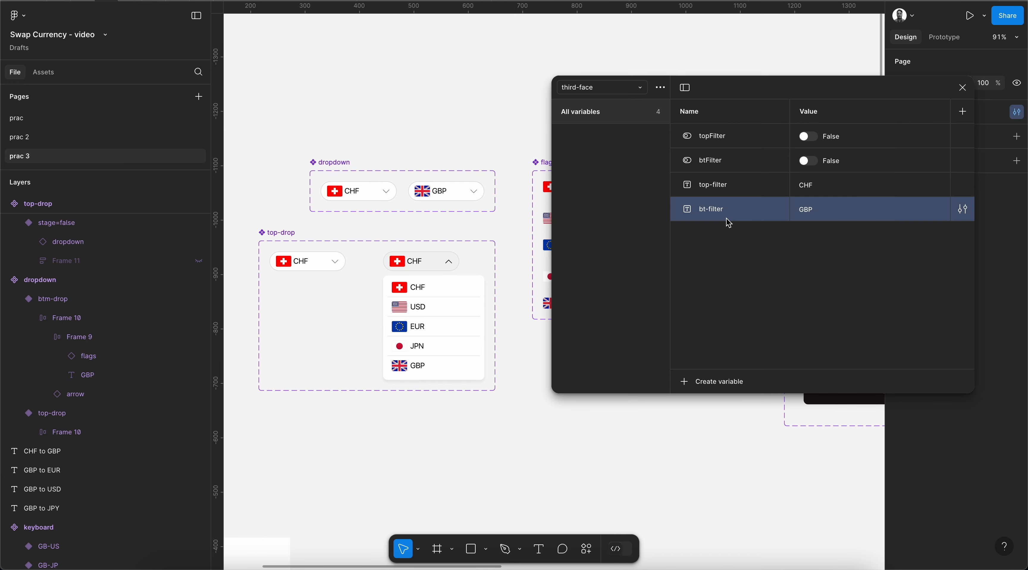
pyautogui.hscroll(10, 446, 375)
pyautogui.hscroll(2, 446, 375)
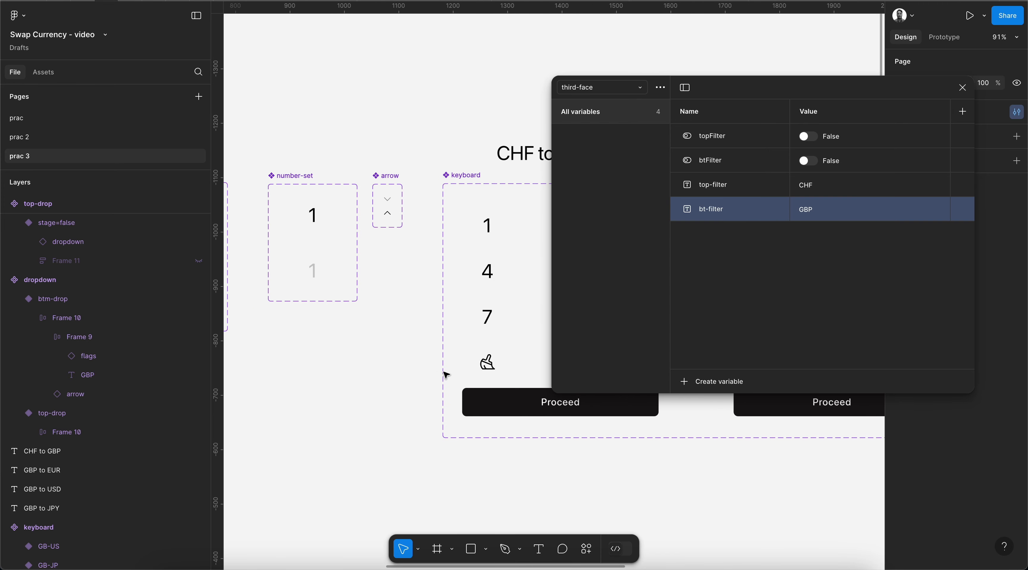
pyautogui.scroll(-5, 446, 375)
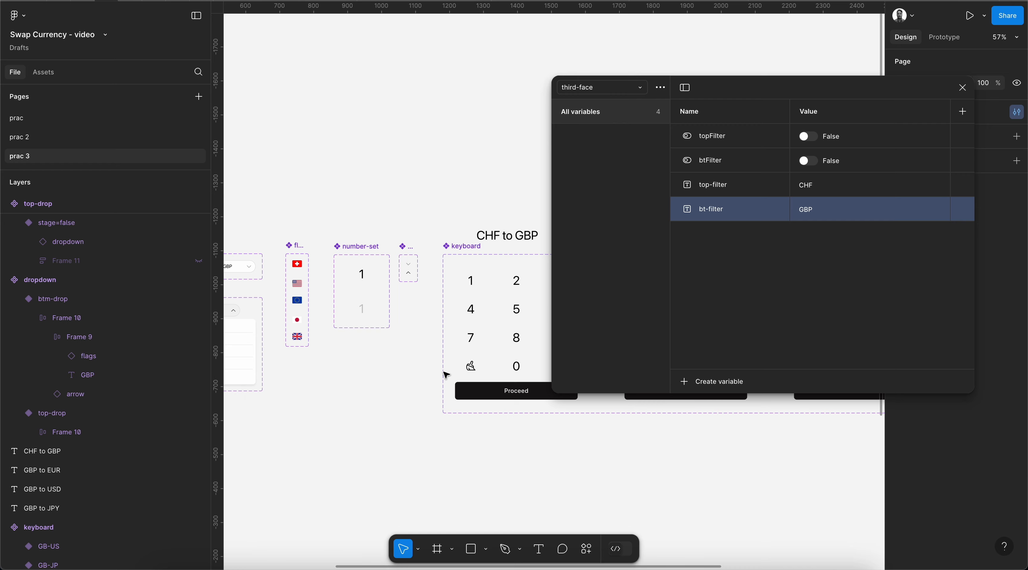
pyautogui.scroll(5, 446, 375)
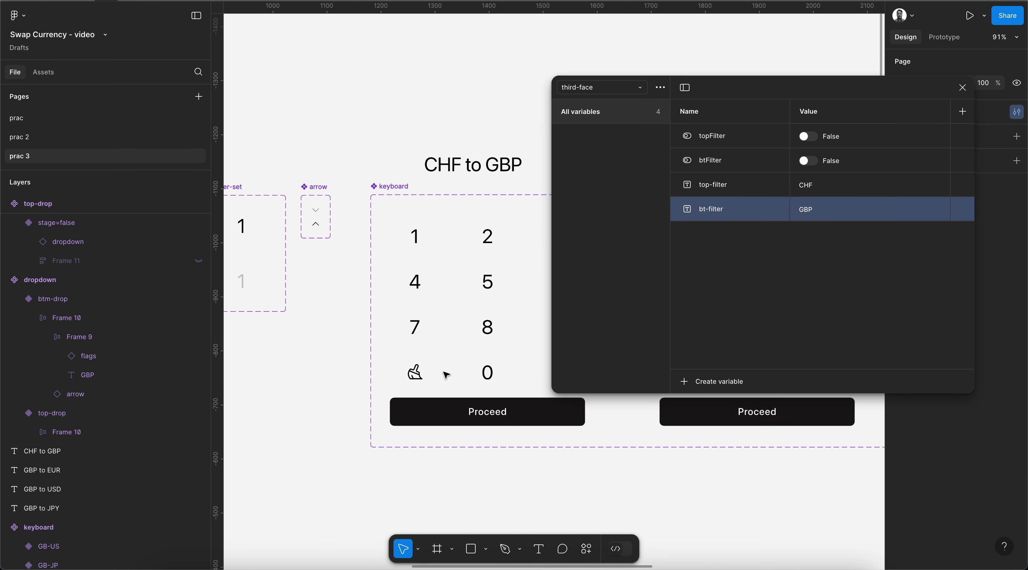
# Create a String variable named keyboard with the value CH-GB in the third-face collection
pyautogui.click(696, 382)
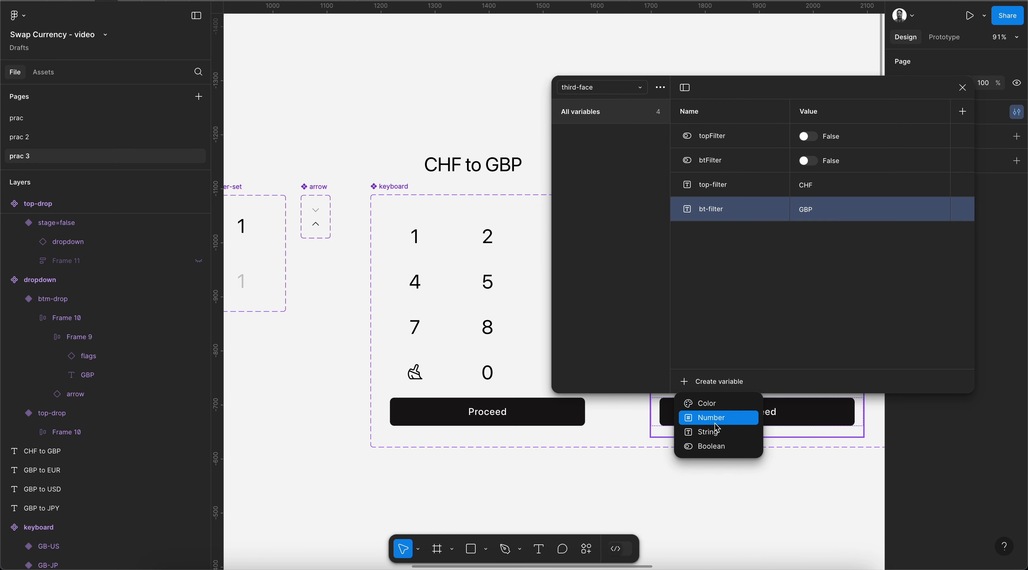
pyautogui.click(715, 431)
pyautogui.write('keyb')
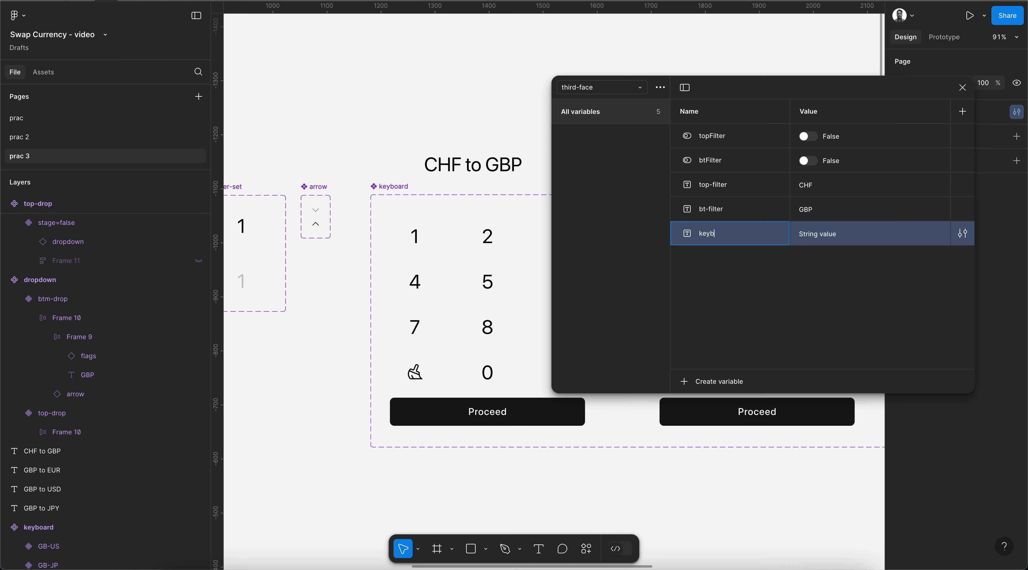
pyautogui.write('aoard')
pyautogui.press('Tab')
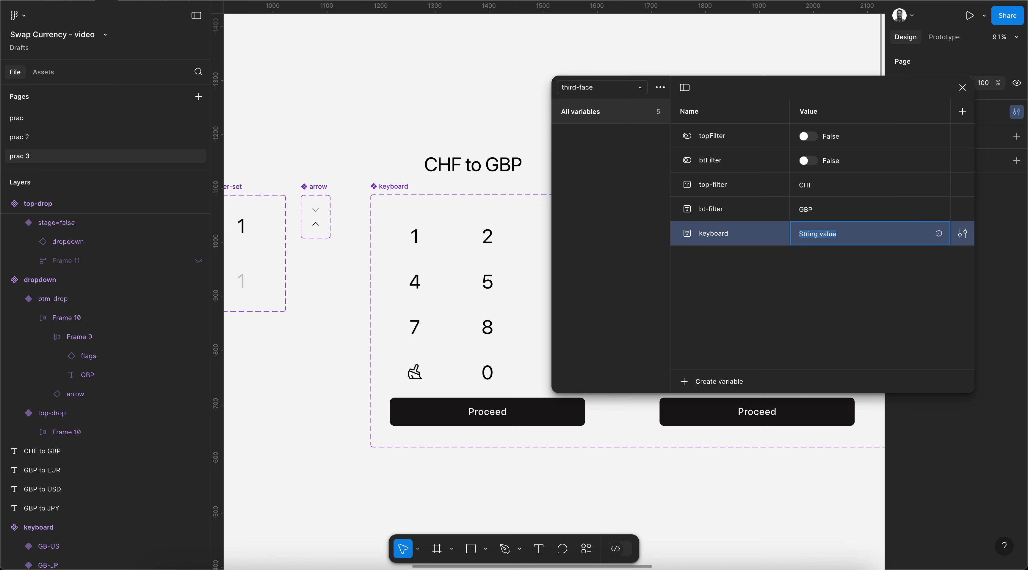
pyautogui.write('CH-GB')
pyautogui.press('Return')
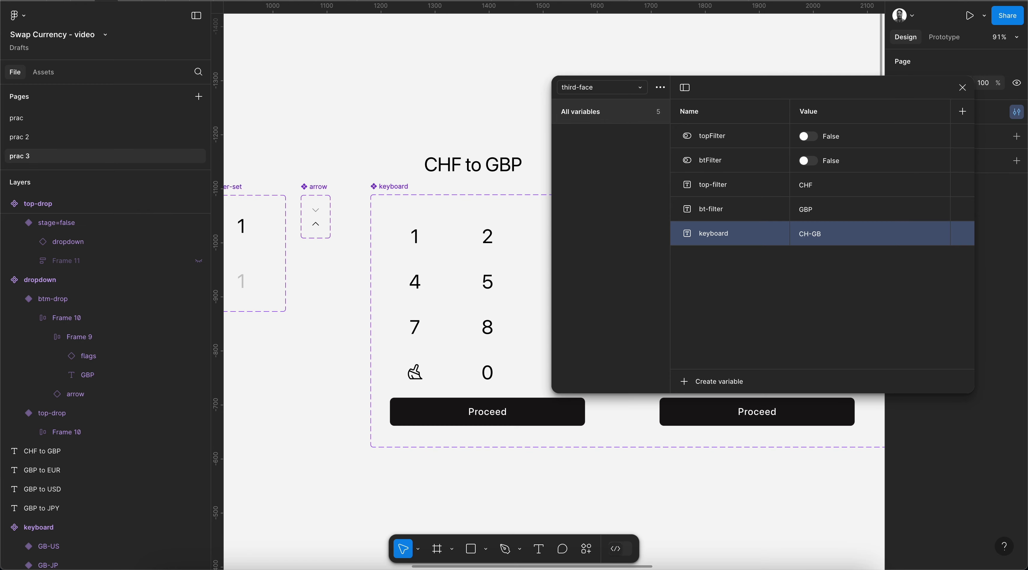
# Check the keyboard component set's type property against the variant name entered for the keyboard variable
pyautogui.click(402, 192)
pyautogui.moveTo(899, 92); pyautogui.dragTo(829, 94)
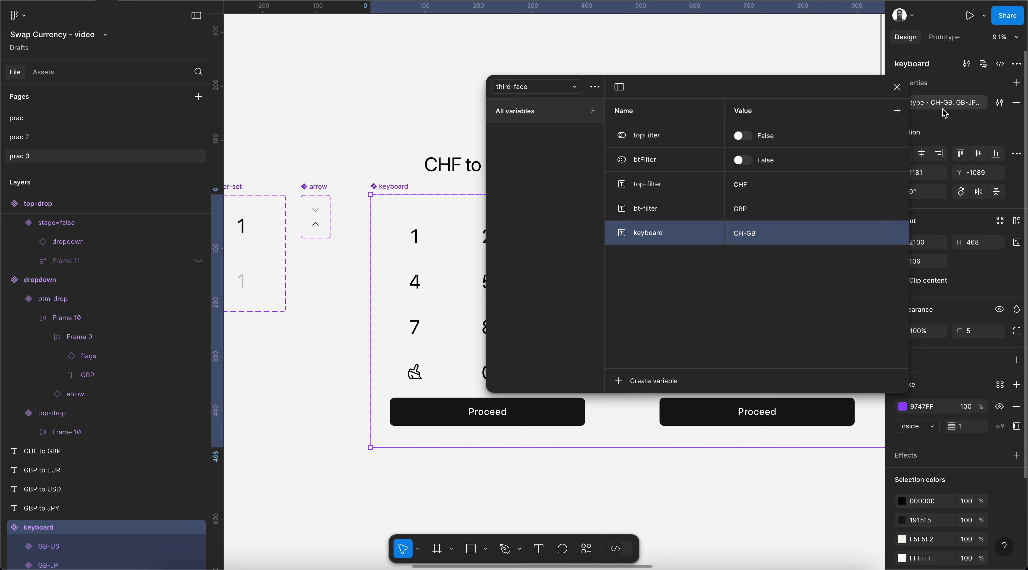
pyautogui.moveTo(768, 96); pyautogui.dragTo(849, 96)
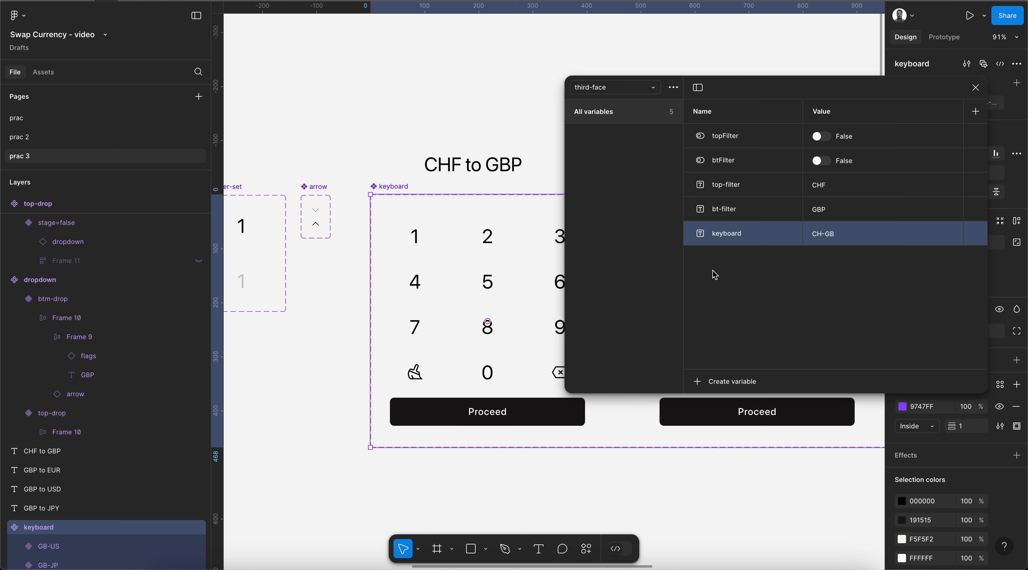
# Create a String variable named helper holding the currency swap frame's exchange-rate text, 1 CHF = 1.09 GBP
pyautogui.scroll(-3, 475, 354)
pyautogui.hscroll(-10, 475, 354)
pyautogui.scroll(-5, 475, 354)
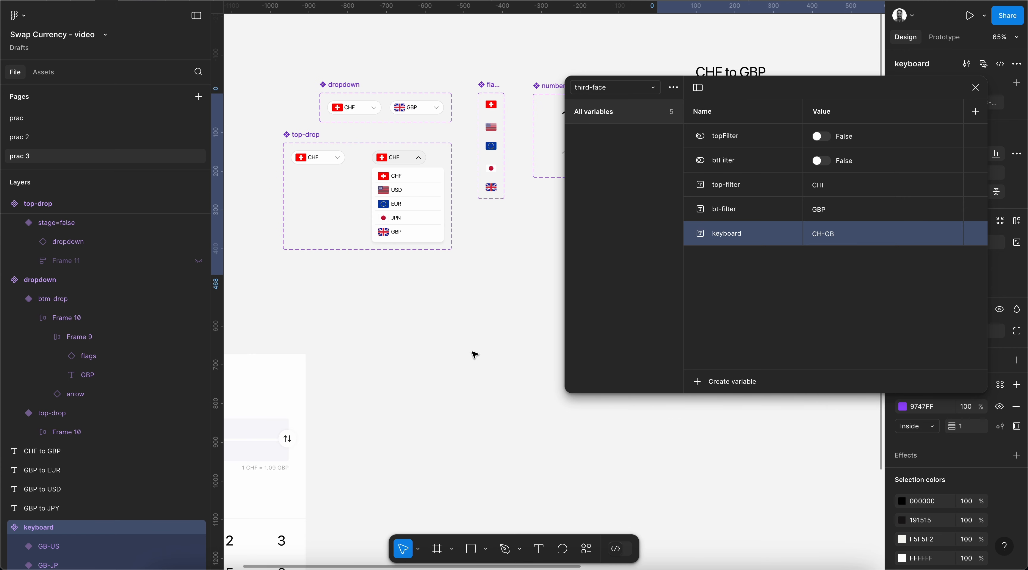
pyautogui.hscroll(4, 475, 354)
pyautogui.scroll(-3, 475, 354)
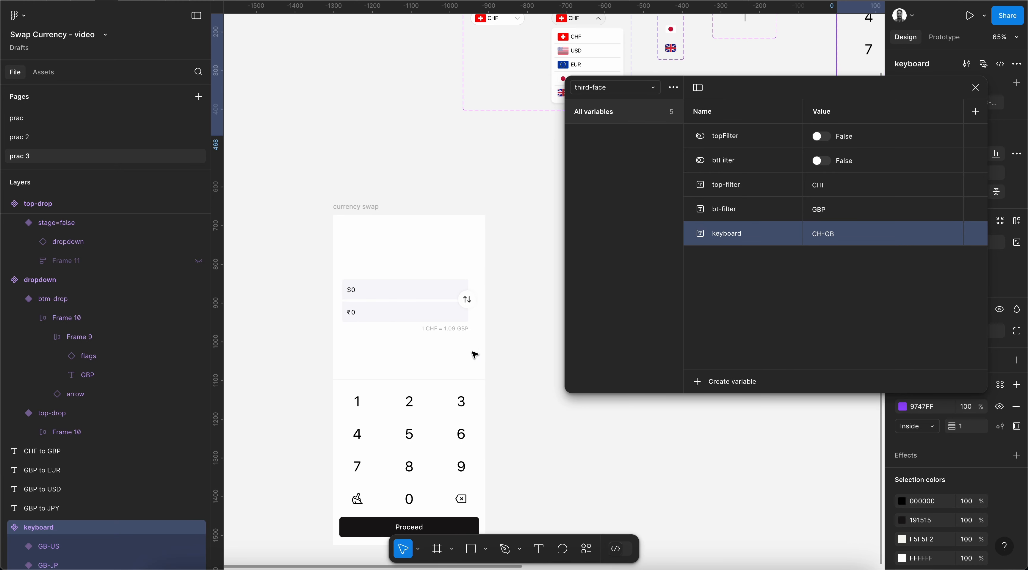
pyautogui.scroll(3, 475, 354)
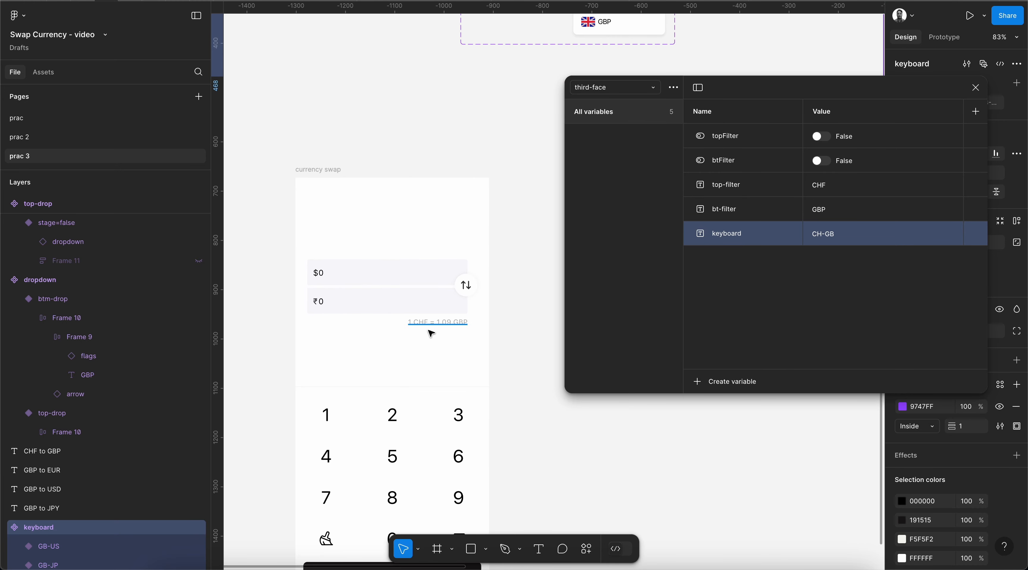
pyautogui.click(440, 325)
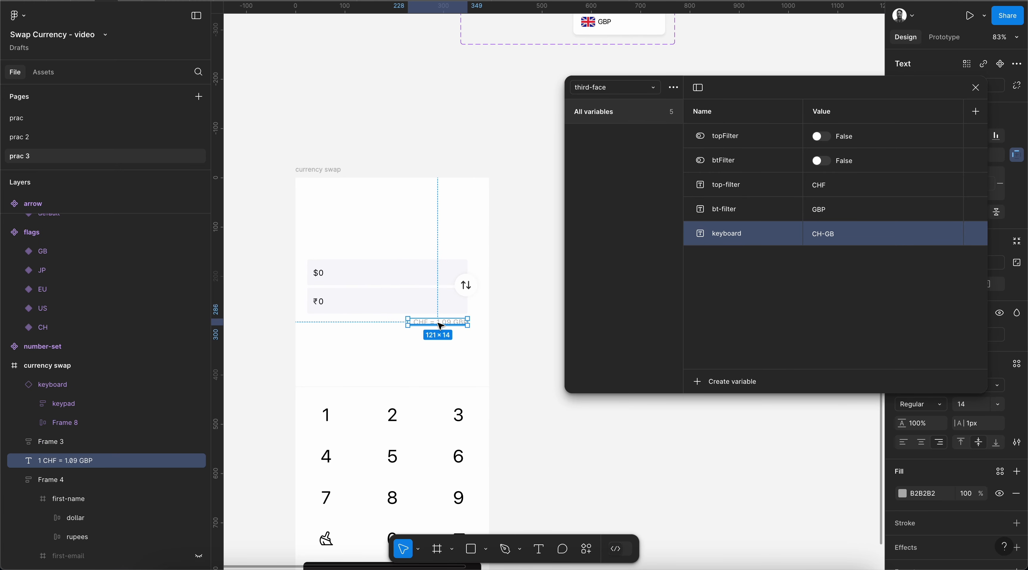
pyautogui.click(514, 314)
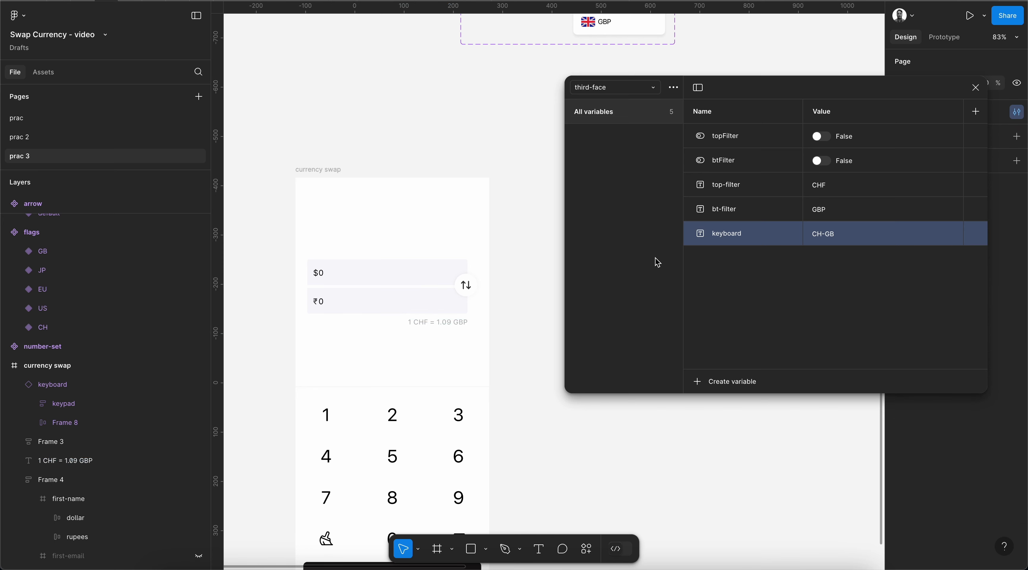
pyautogui.click(733, 382)
pyautogui.click(730, 435)
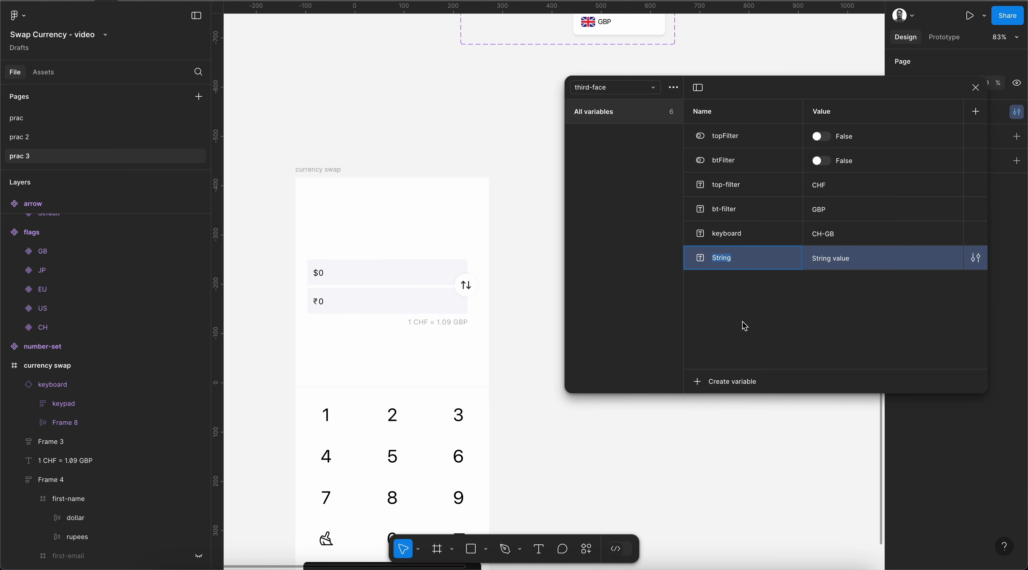
pyautogui.write('helper')
pyautogui.press('Tab')
pyautogui.write('1 CHF = 1.09 GBP')
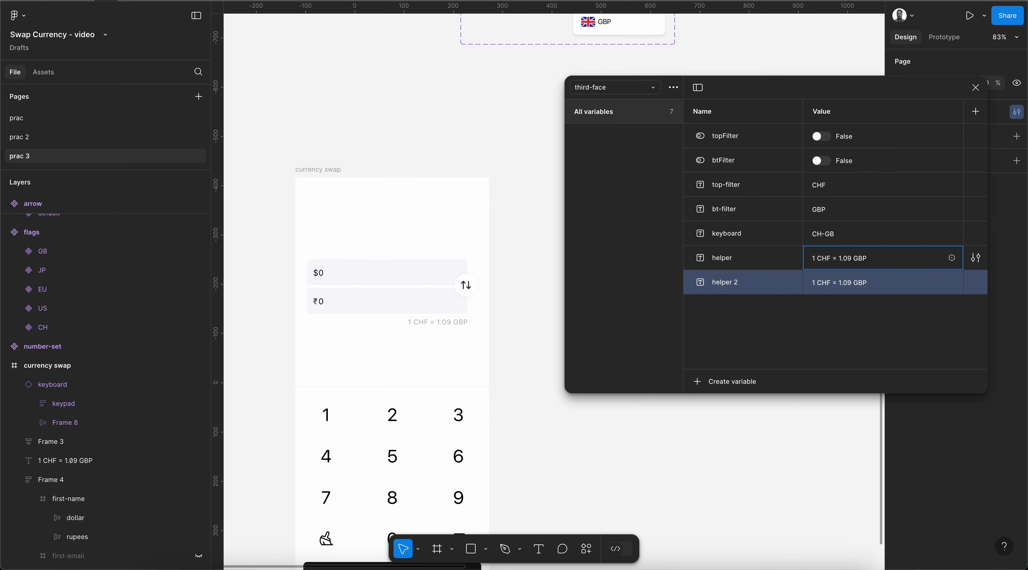
# Reopen the third-face collection and delete the helper variable that holds only the placeholder String value
pyautogui.press('Escape')
pyautogui.click(1017, 112)
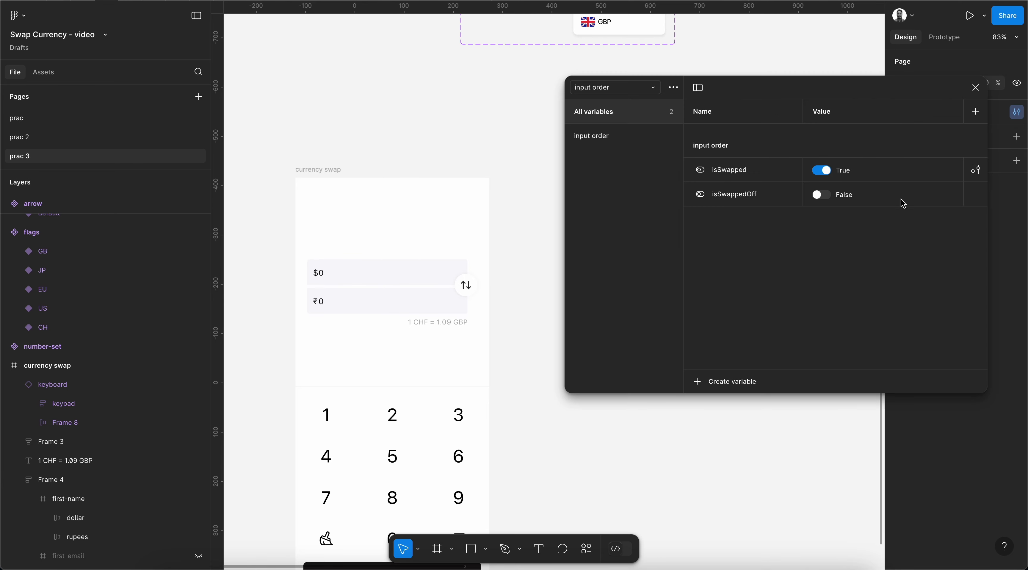
pyautogui.click(653, 89)
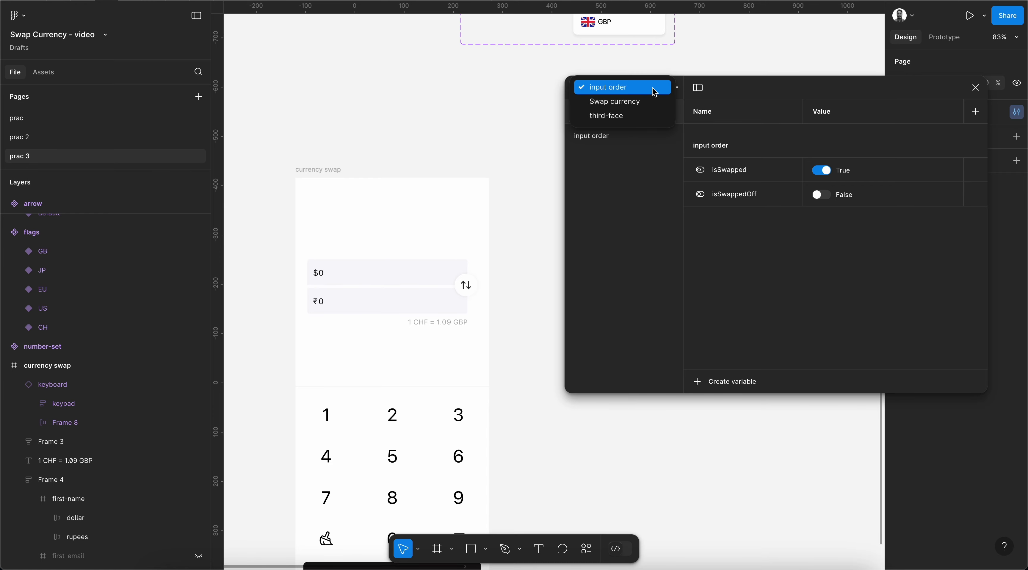
pyautogui.click(667, 116)
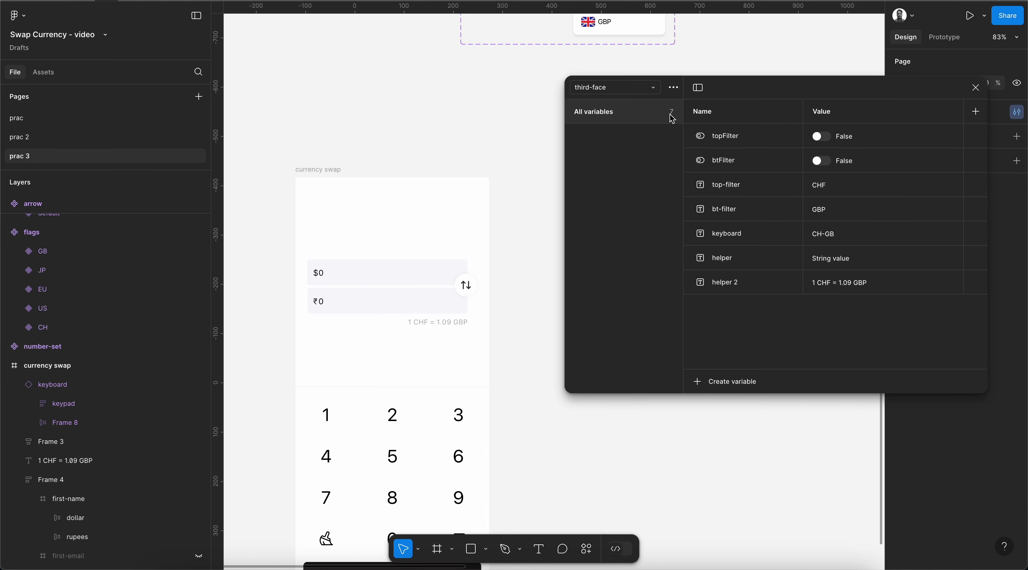
pyautogui.click(841, 282)
pyautogui.click(832, 260)
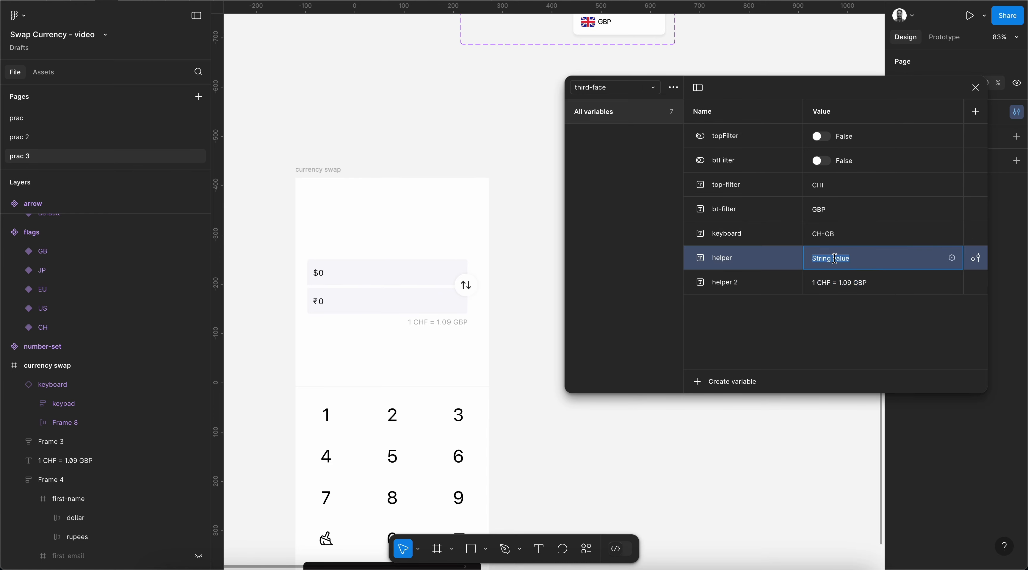
pyautogui.click(747, 257)
pyautogui.rightClick(769, 258)
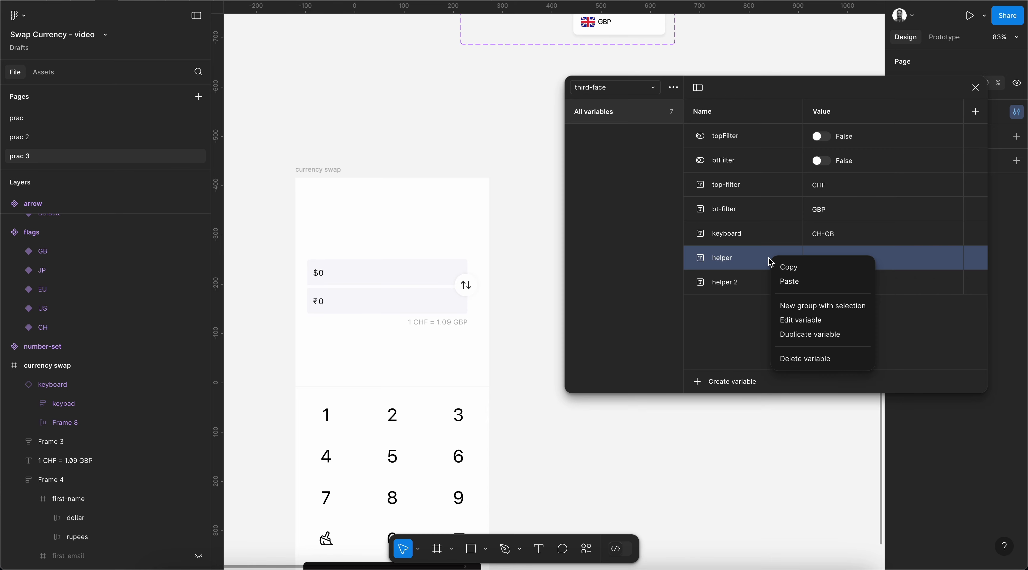
pyautogui.click(800, 360)
# Rename the helper 2 variable to helper
pyautogui.doubleClick(725, 261)
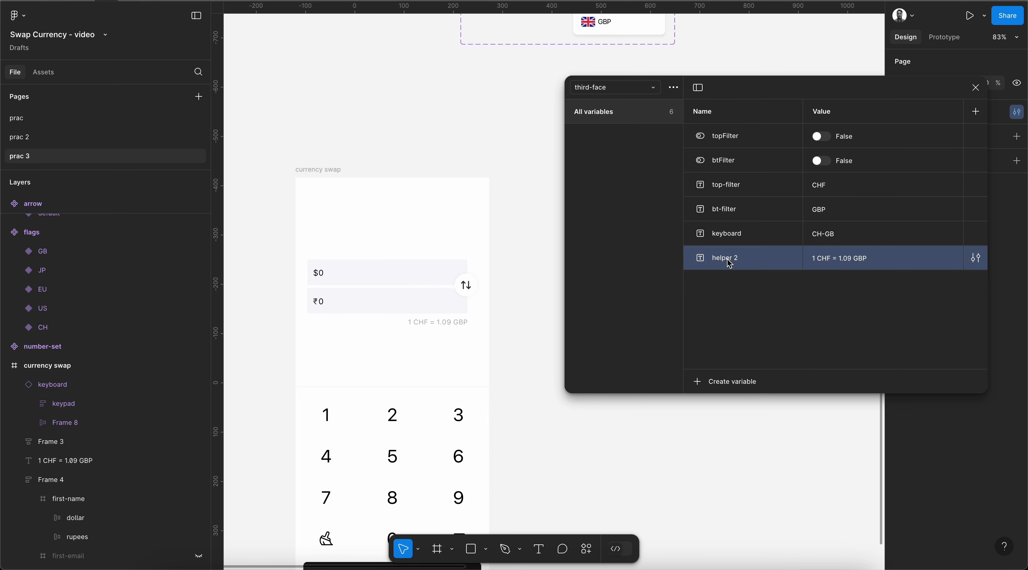
pyautogui.press('Right')
pyautogui.press('Return')
pyautogui.scroll(5, 393, 309)
pyautogui.hscroll(2, 393, 308)
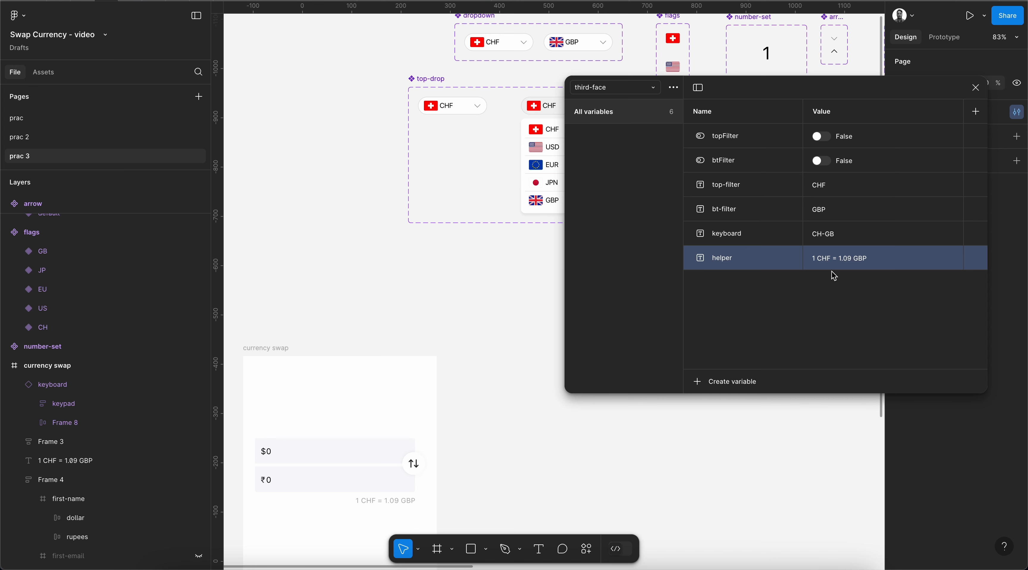
pyautogui.hscroll(-2, 511, 415)
pyautogui.scroll(-1, 511, 415)
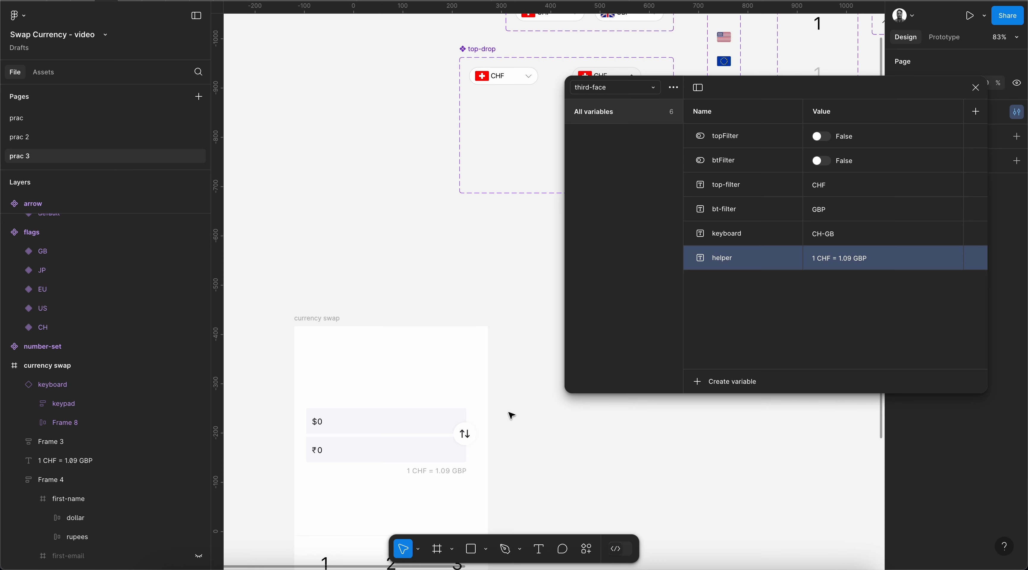
pyautogui.scroll(-4, 511, 415)
pyautogui.hscroll(-2, 512, 415)
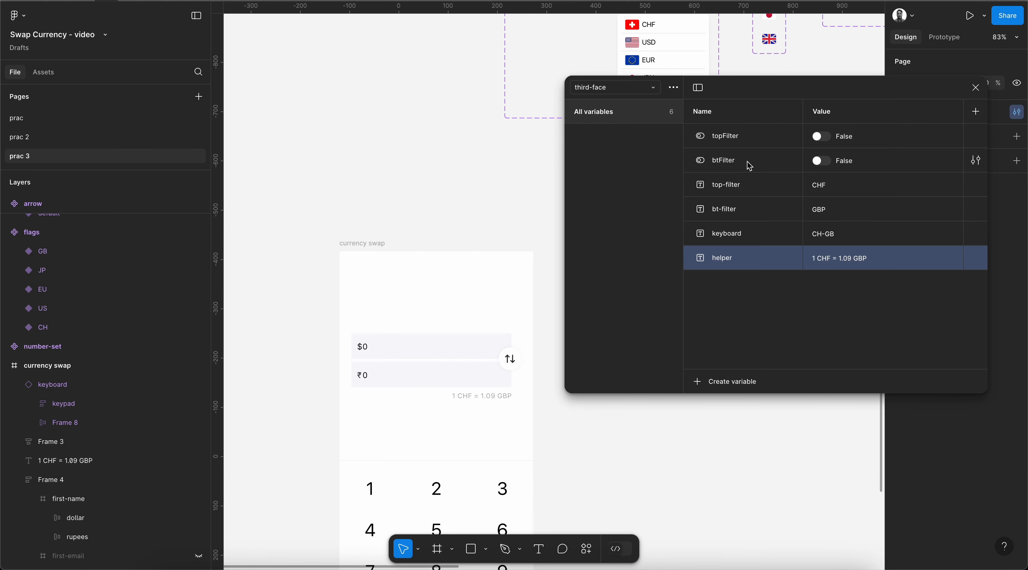
# Group all the variables from topFilter through helper and name the group drop
pyautogui.keyDown('shift'); pyautogui.click(742, 144); pyautogui.keyUp('shift')
pyautogui.rightClick(741, 140)
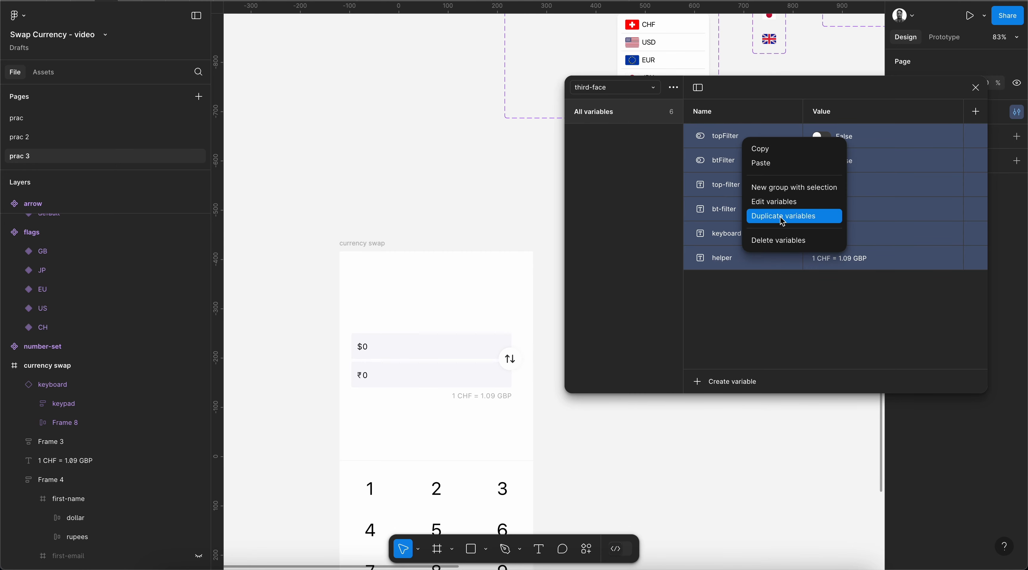
pyautogui.click(785, 188)
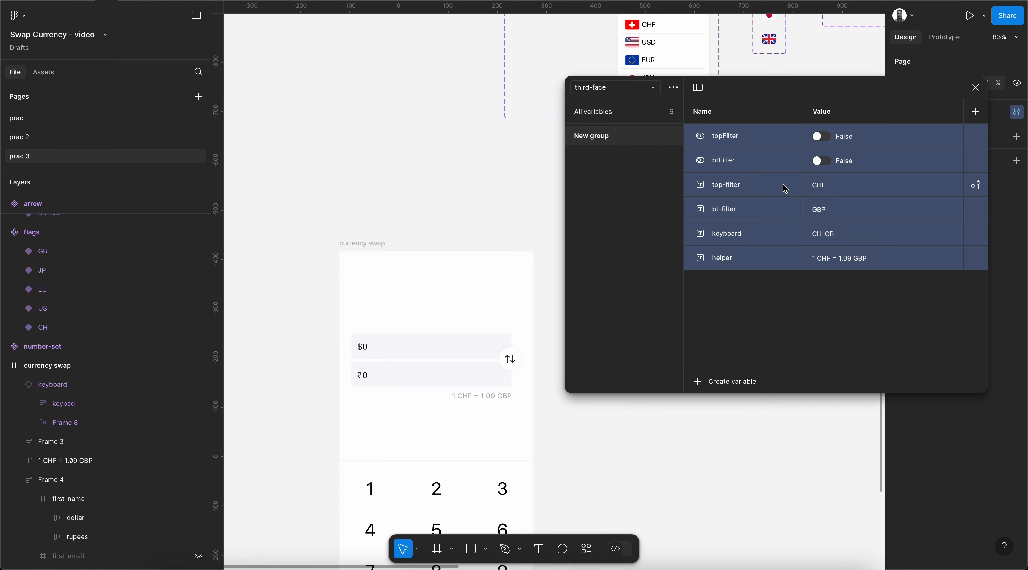
pyautogui.doubleClick(599, 138)
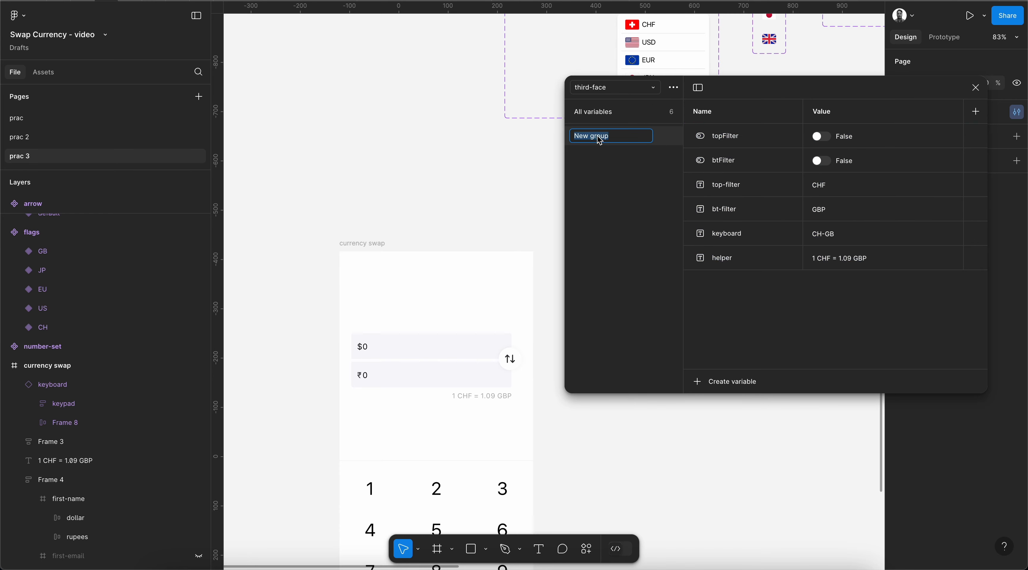
pyautogui.write('drop')
pyautogui.press('Return')
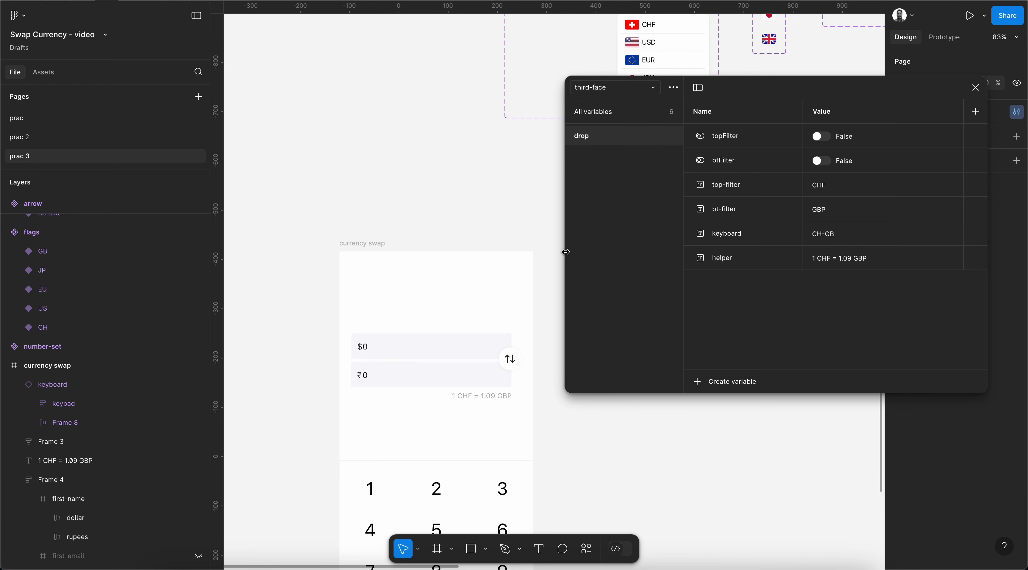
# Create a String variable named top-flag with the value CH in the drop group
pyautogui.scroll(5, 478, 210)
pyautogui.hscroll(3, 477, 210)
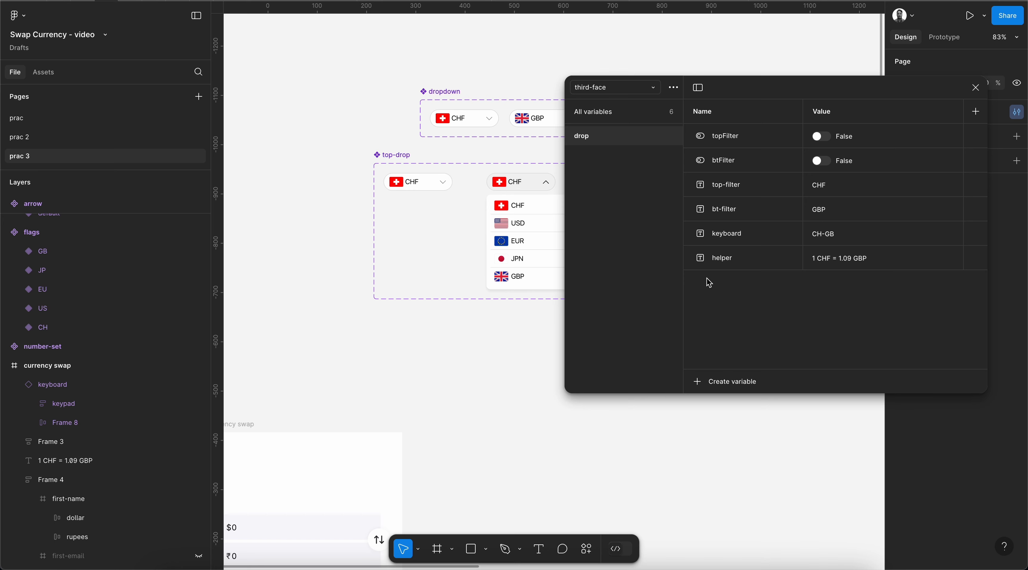
pyautogui.click(719, 384)
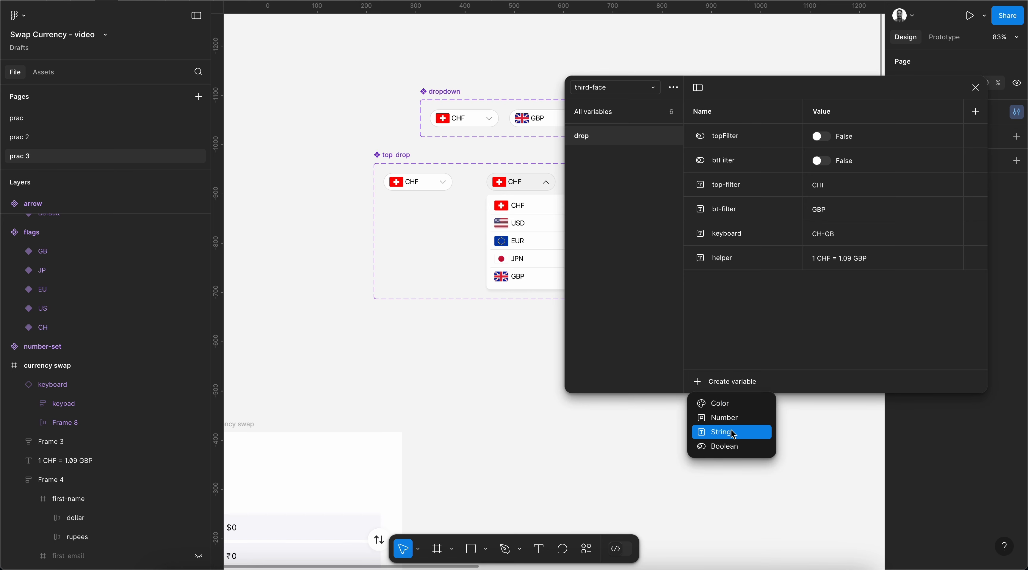
pyautogui.click(733, 432)
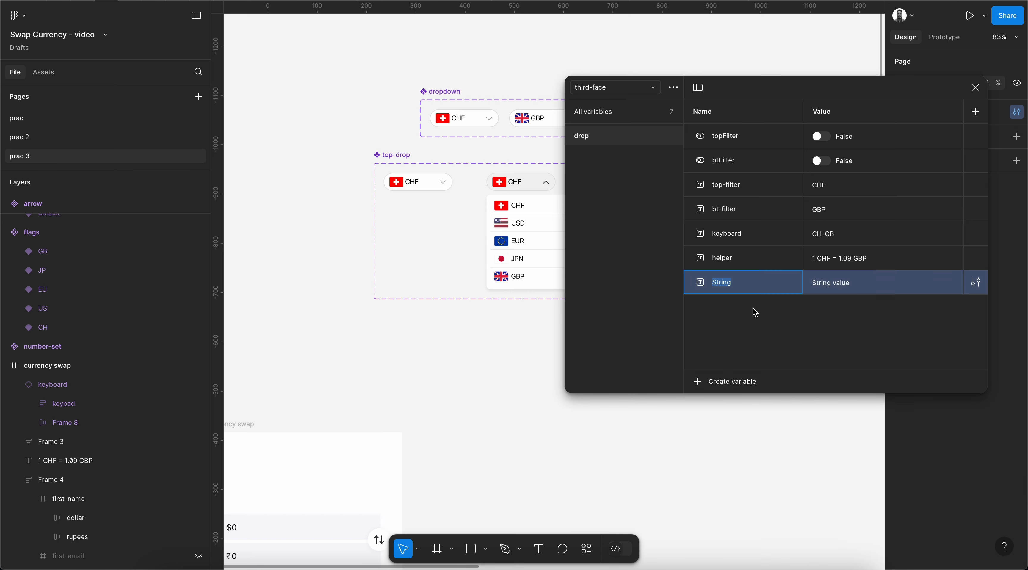
pyautogui.scroll(3, 454, 375)
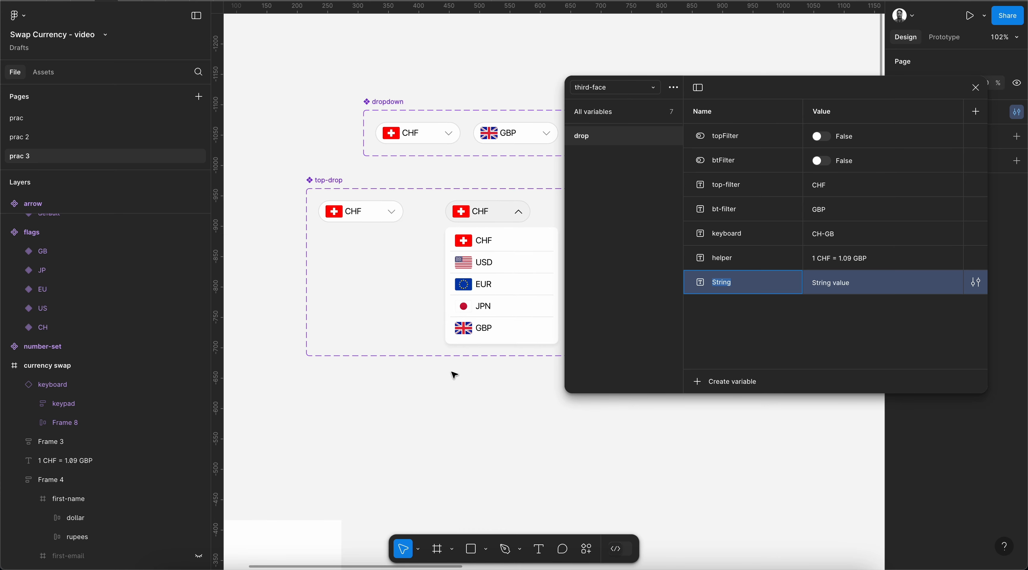
pyautogui.write('top')
pyautogui.write('f-')
pyautogui.write('flag')
pyautogui.press('Tab')
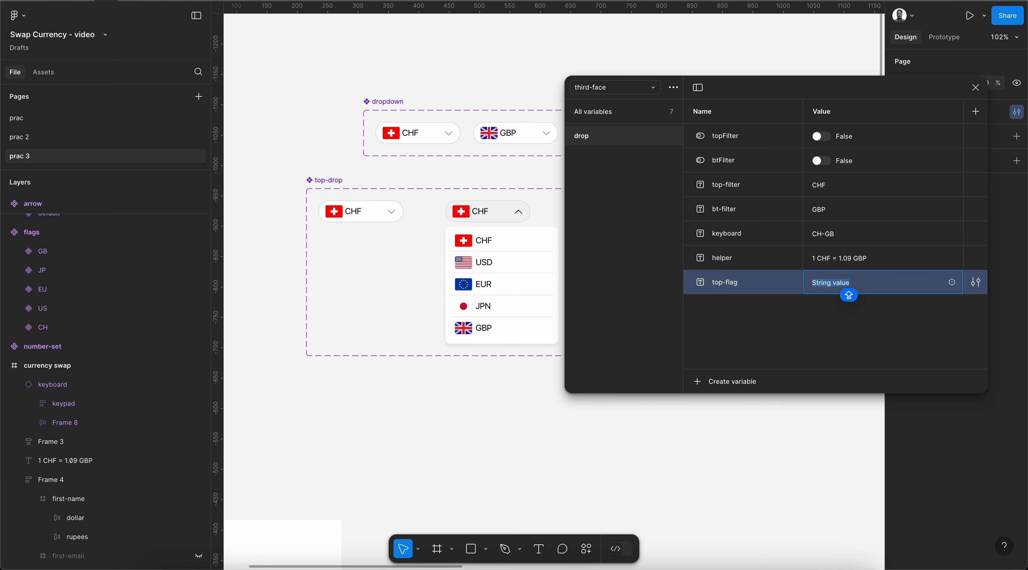
pyautogui.write('CH')
pyautogui.press('Return')
# Duplicate the top-flag variable, rename the copy btm-flag and set its value to GB
pyautogui.hotkey('shift', 'Return')
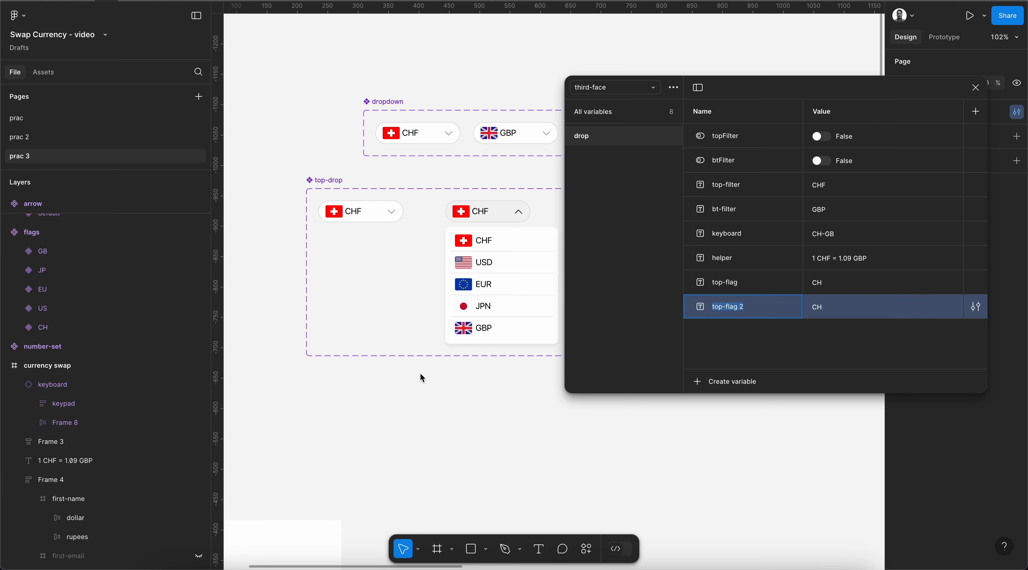
pyautogui.press('Left')
pyautogui.hotkey('shift', 'Right')
pyautogui.hotkey('shift', 'Right')
pyautogui.hotkey('shift', 'Right')
pyautogui.write('btm')
pyautogui.press('Right')
pyautogui.press('End')
pyautogui.press('BackSpace')
pyautogui.press('Tab')
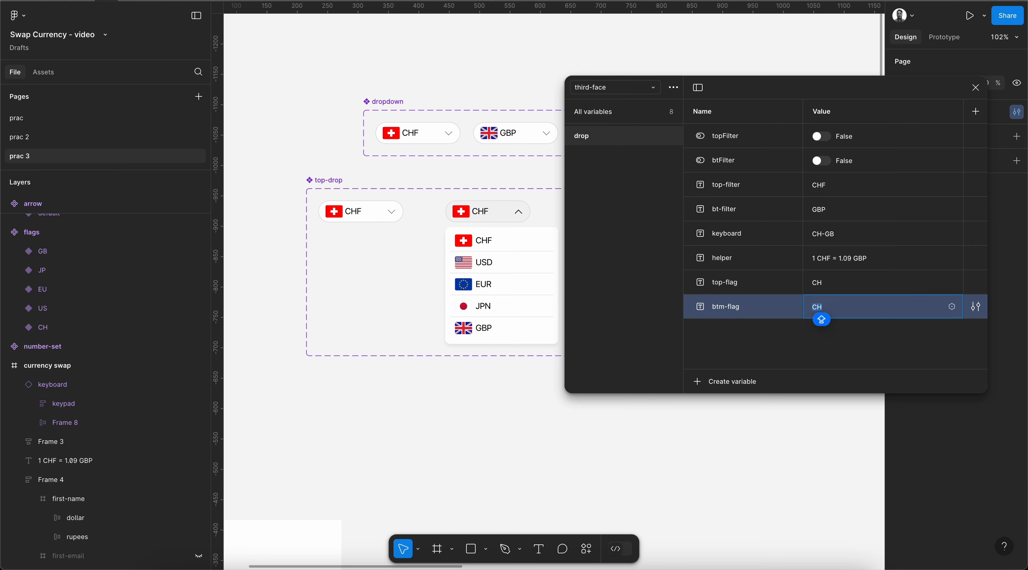
pyautogui.write('GB')
pyautogui.press('Return')
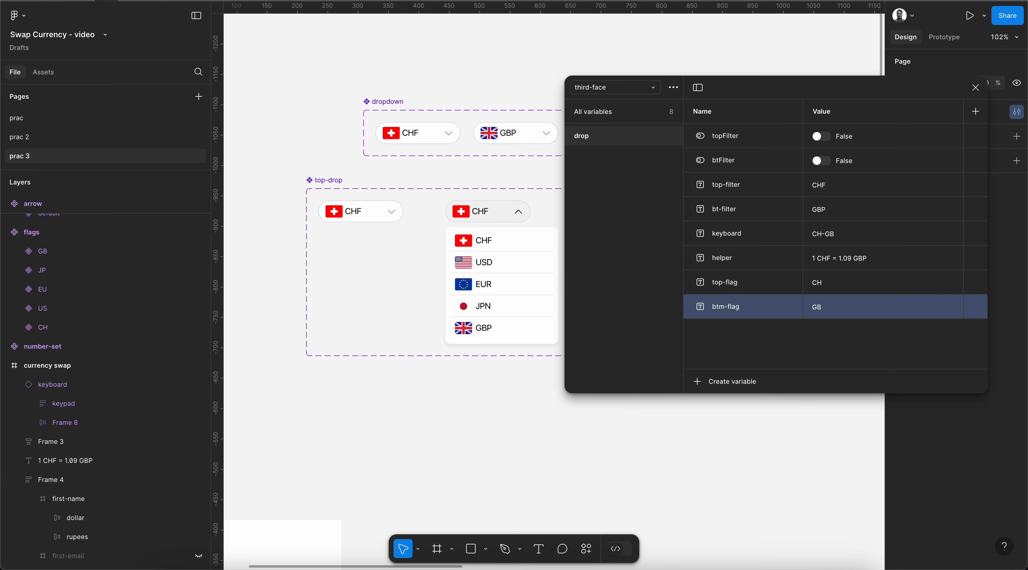
pyautogui.hscroll(3, 379, 459)
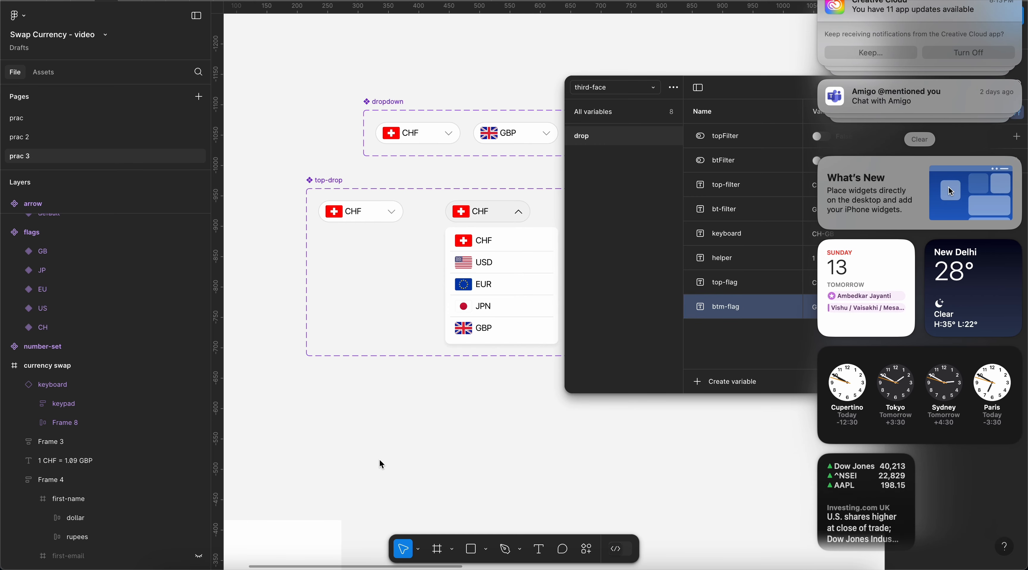
# Check the country variant property values of the flags component set
pyautogui.hscroll(-3, 380, 458)
pyautogui.hscroll(3, 415, 392)
pyautogui.hscroll(-3, 415, 392)
pyautogui.hscroll(5, 414, 392)
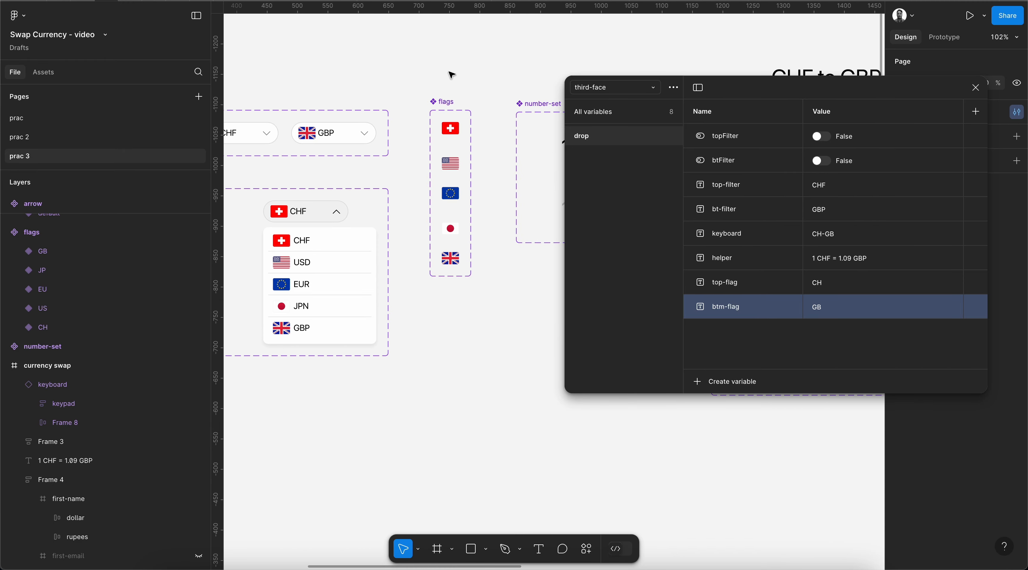
pyautogui.click(450, 102)
pyautogui.moveTo(935, 91); pyautogui.dragTo(888, 110)
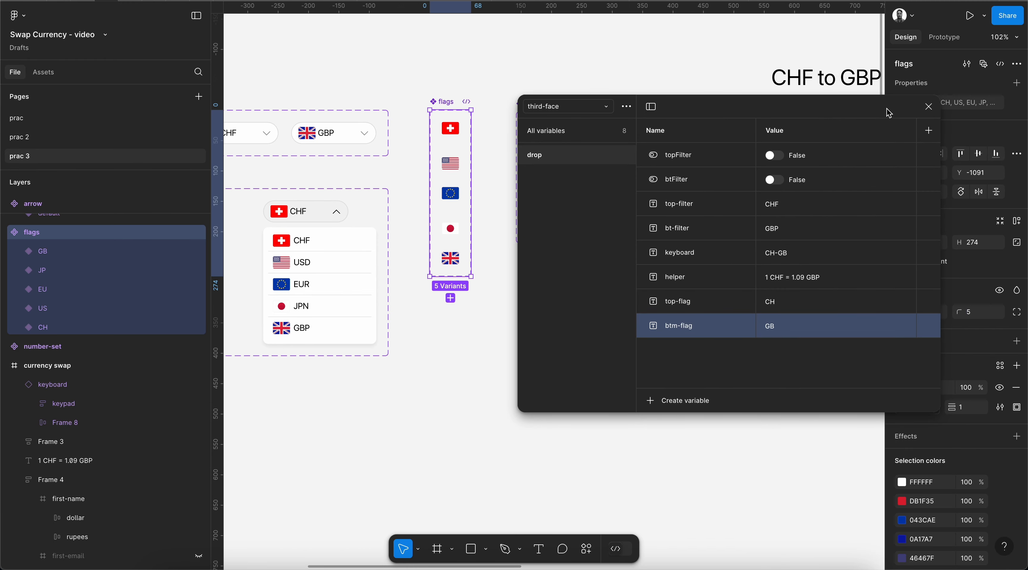
pyautogui.click(999, 102)
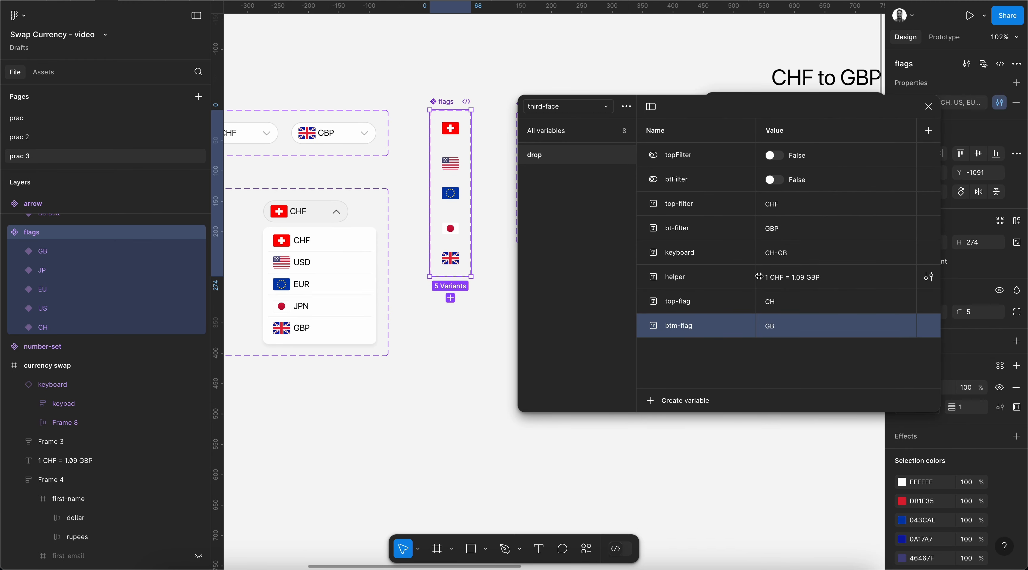
pyautogui.rightClick(696, 306)
pyautogui.press('Escape')
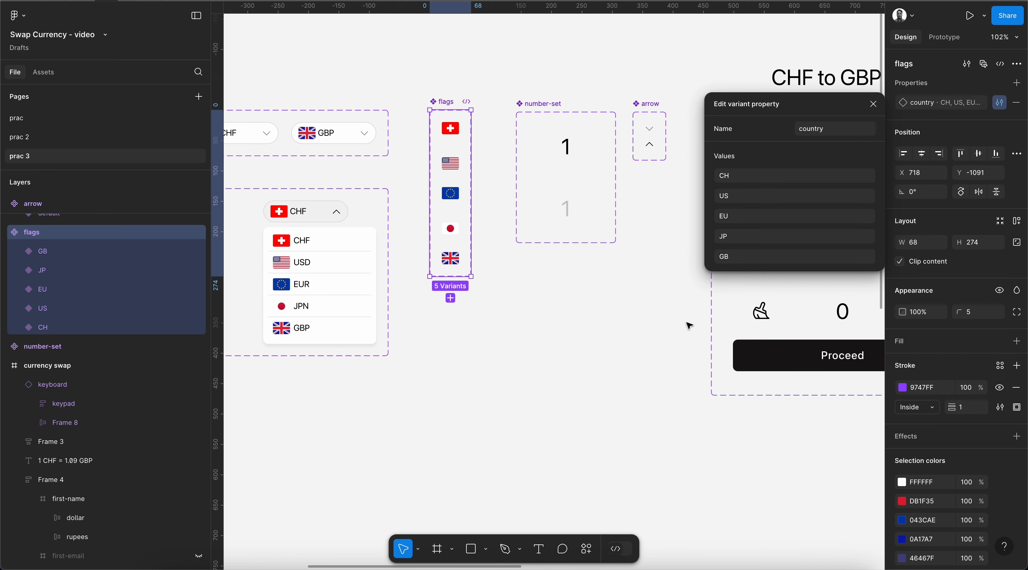
pyautogui.press('Escape')
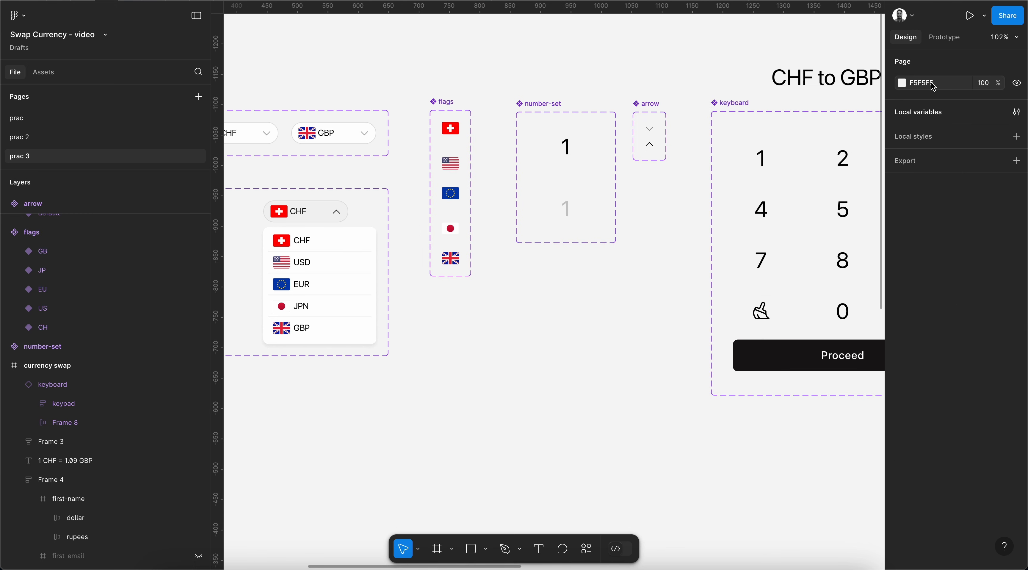
# Group the top-flag and btm-flag variables and move the new group out of drop, placing it above drop
pyautogui.click(1016, 112)
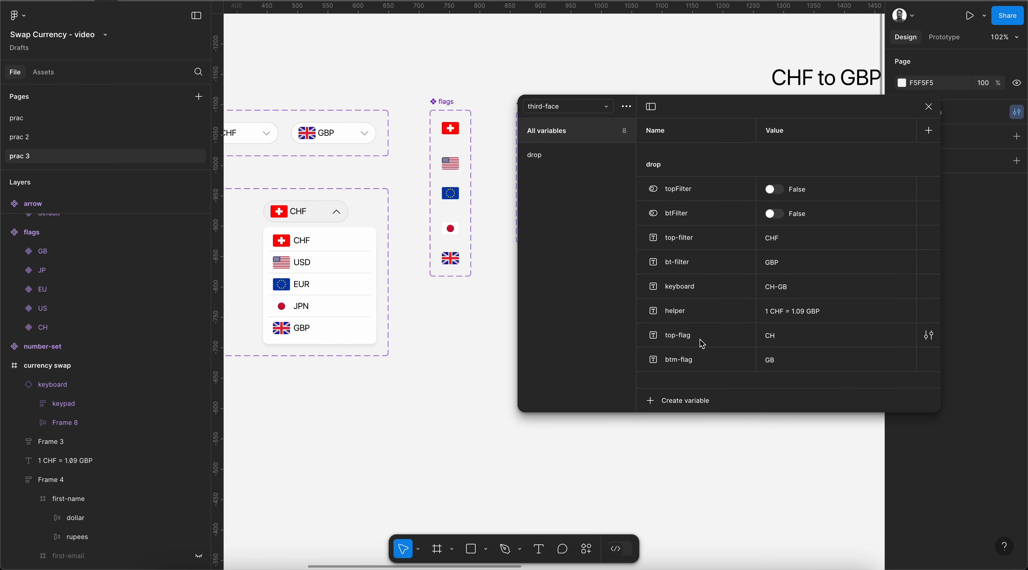
pyautogui.click(702, 357)
pyautogui.keyDown('shift'); pyautogui.click(707, 333); pyautogui.keyUp('shift')
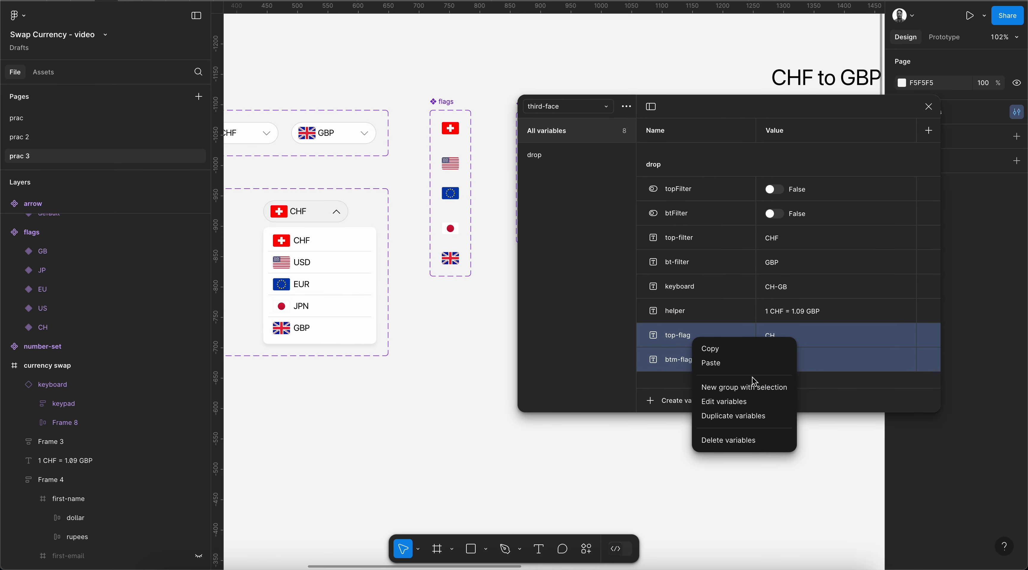
pyautogui.click(745, 387)
pyautogui.click(573, 174)
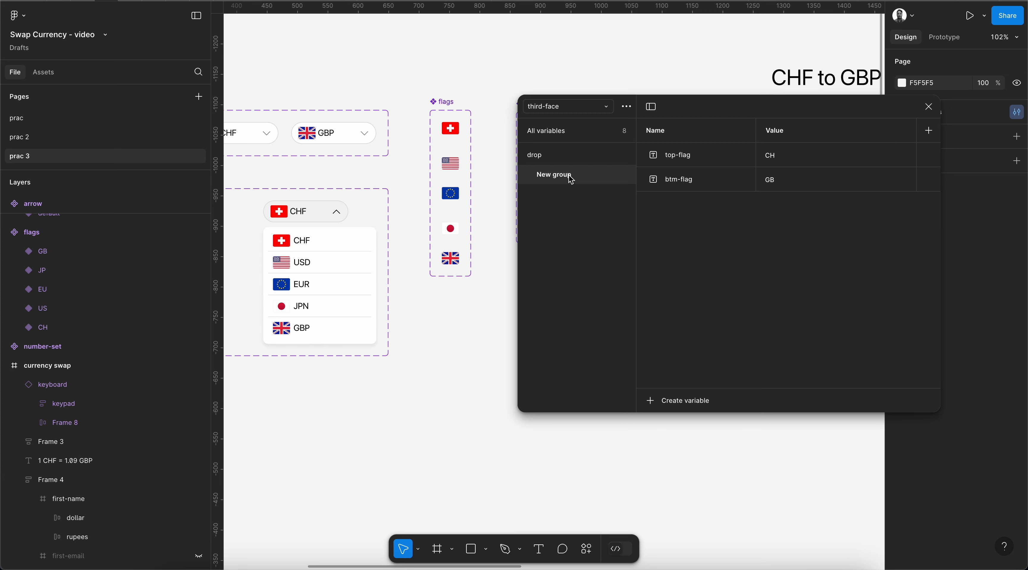
pyautogui.moveTo(573, 174); pyautogui.dragTo(566, 147)
# Name the new variable group flag and rename the btm-flag variable bottom-flag
pyautogui.doubleClick(560, 162)
pyautogui.write('flag')
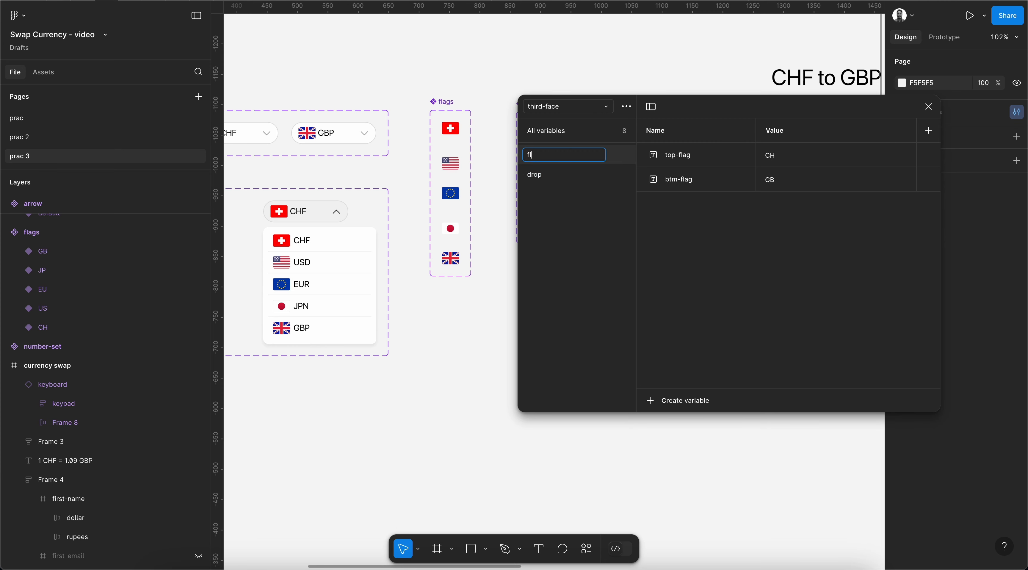
pyautogui.press('Return')
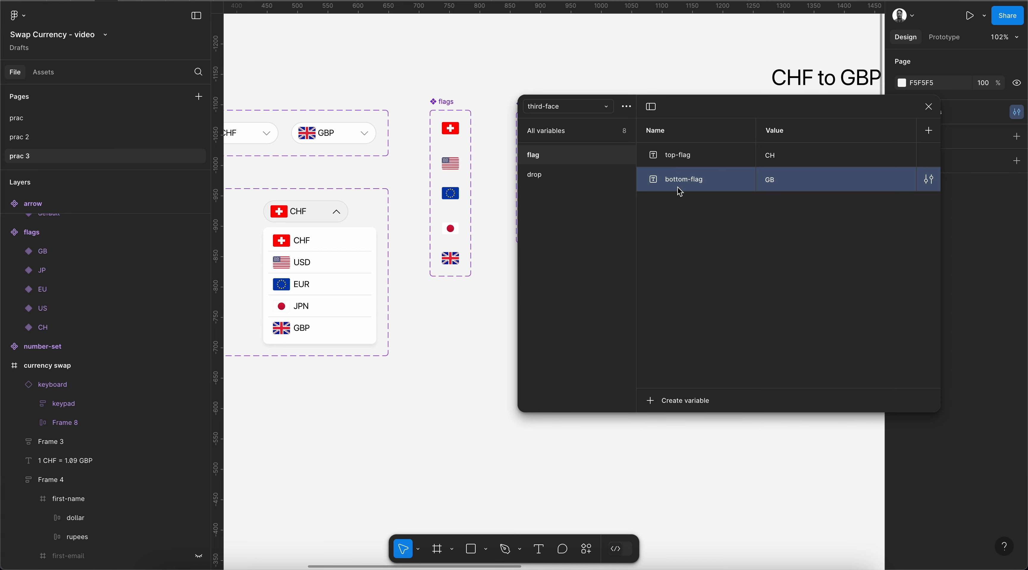
pyautogui.click(928, 106)
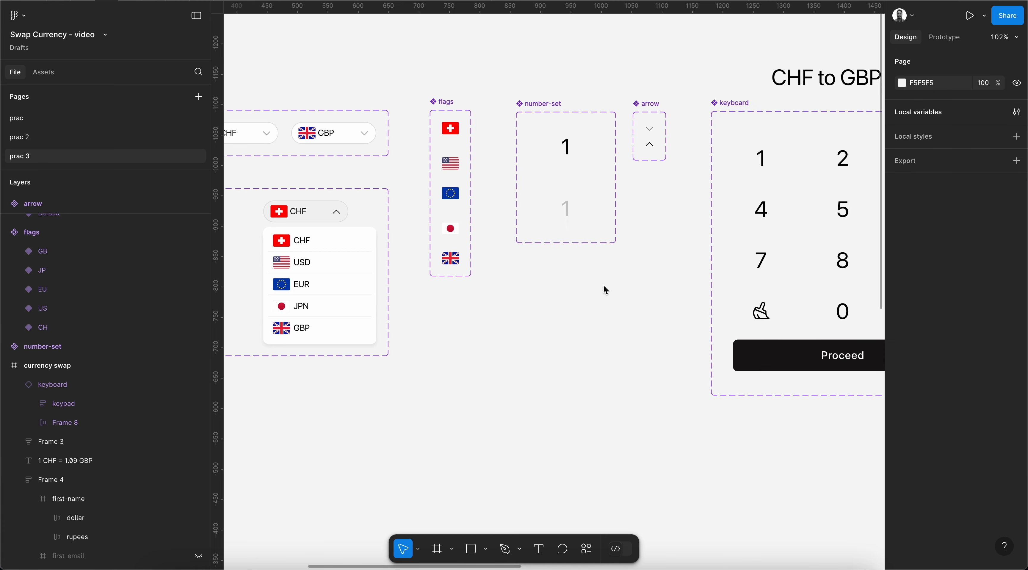
# Copy the stage=false variant of top-drop and paste it as an instance into the first-name frame of currency swap
pyautogui.scroll(-5, 598, 302)
pyautogui.scroll(-5, 597, 300)
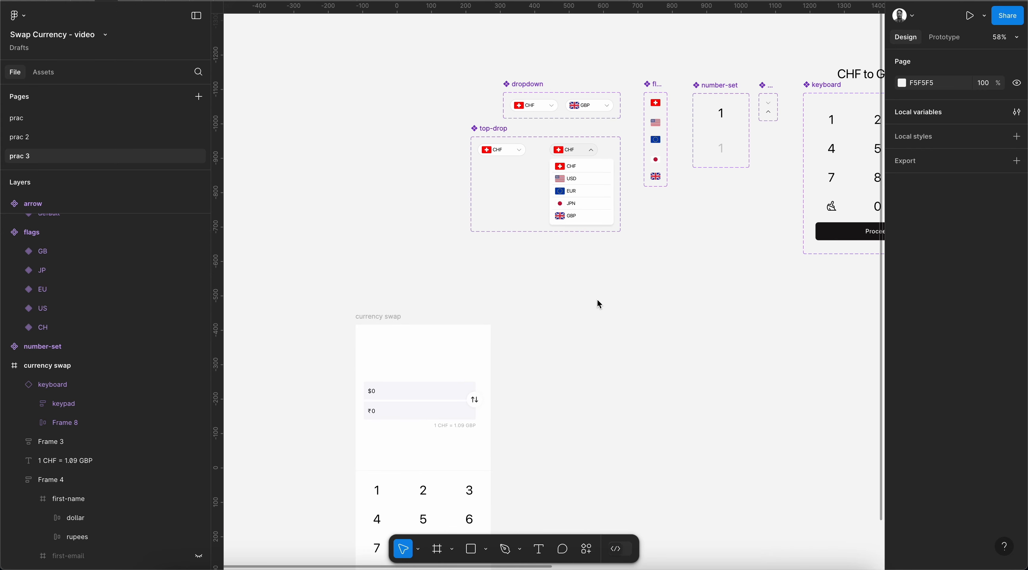
pyautogui.scroll(5, 522, 199)
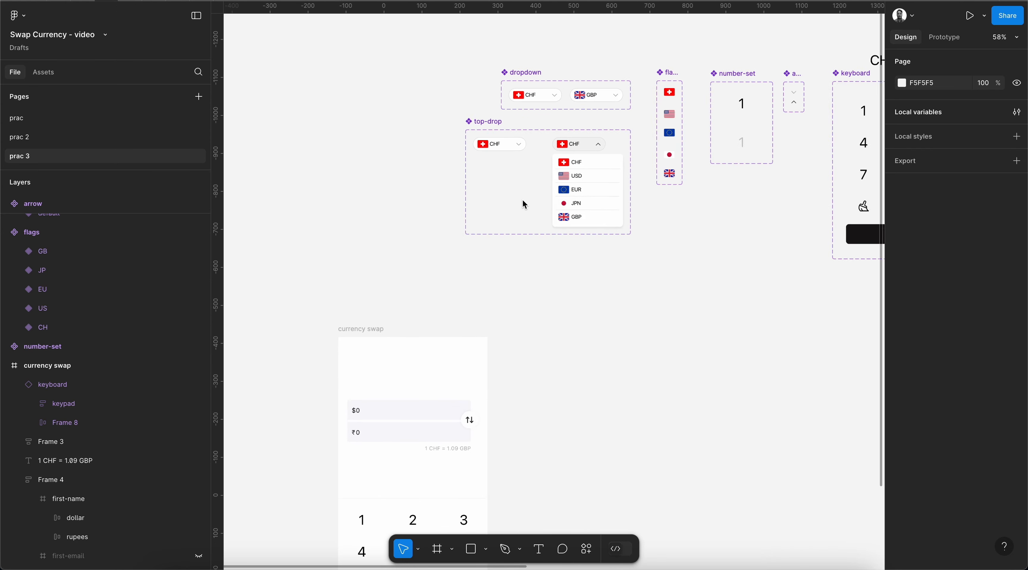
pyautogui.click(509, 127)
pyautogui.scroll(-3, 543, 216)
pyautogui.hscroll(-2, 543, 216)
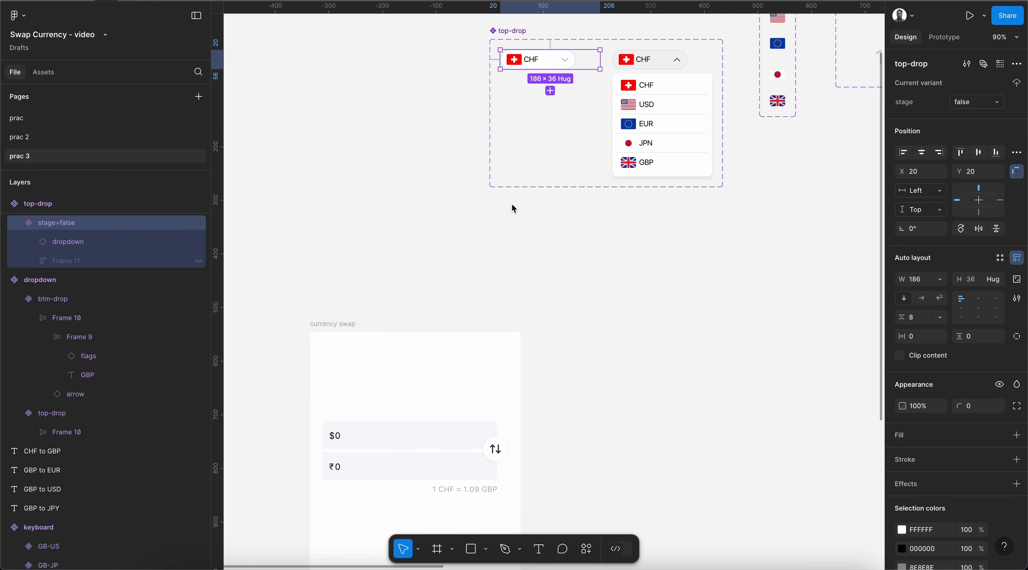
pyautogui.scroll(-3, 495, 265)
pyautogui.scroll(5, 495, 265)
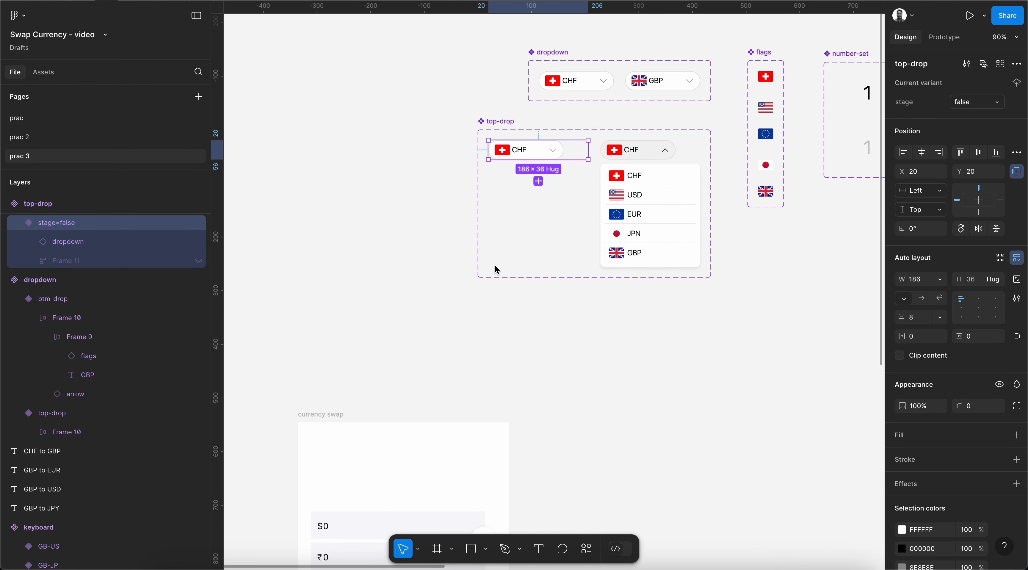
pyautogui.scroll(-4, 495, 265)
pyautogui.hscroll(-2, 495, 265)
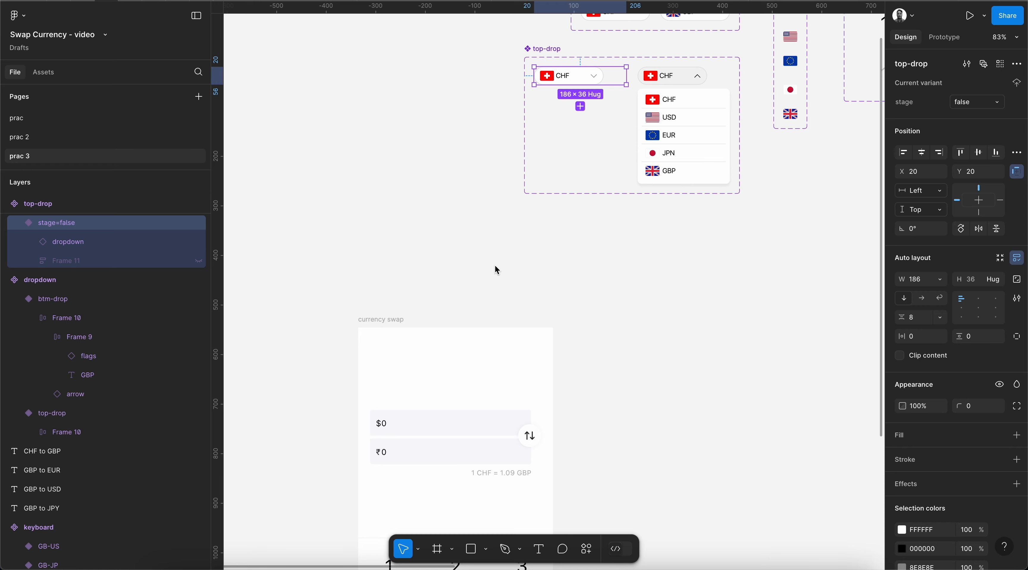
pyautogui.scroll(-3, 495, 265)
pyautogui.hscroll(2, 494, 265)
pyautogui.scroll(3, 477, 292)
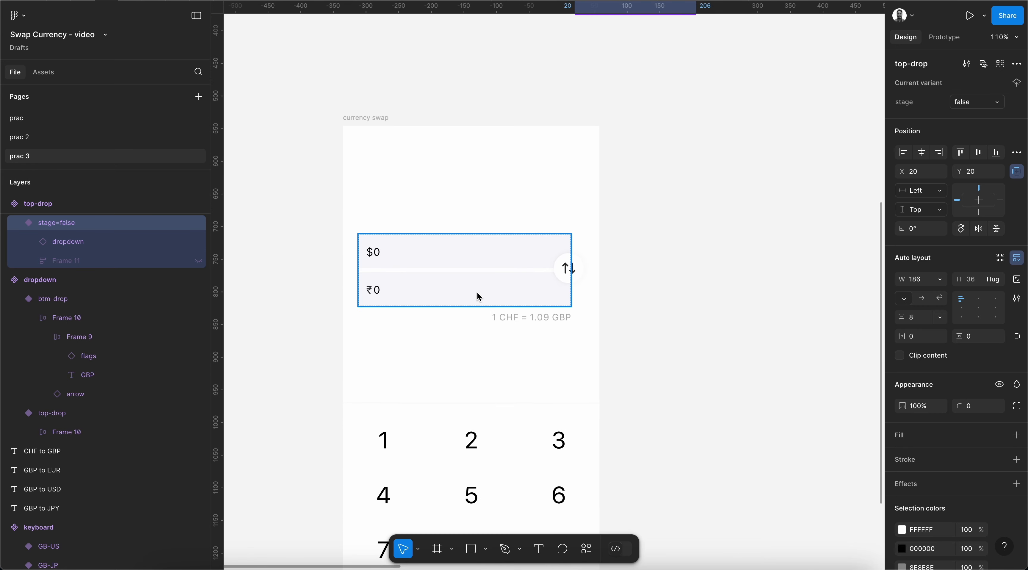
pyautogui.click(479, 297)
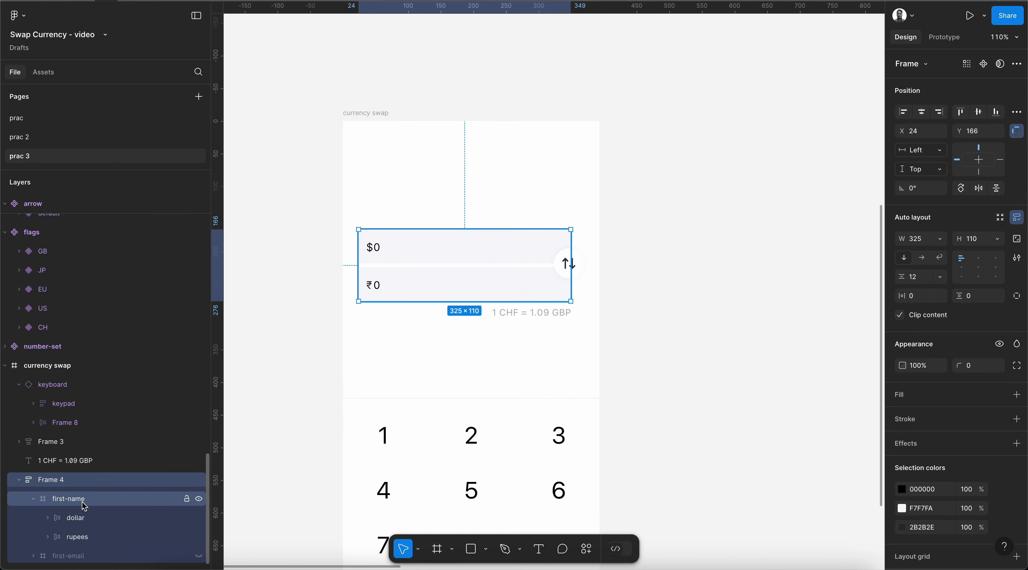
pyautogui.click(82, 501)
pyautogui.press('super+v')
# Move the pasted top-drop instance to X 139, Y 10 in the dollar row, aligned with the frame's edge
pyautogui.scroll(4, 515, 236)
pyautogui.hotkey('shift', 'Up')
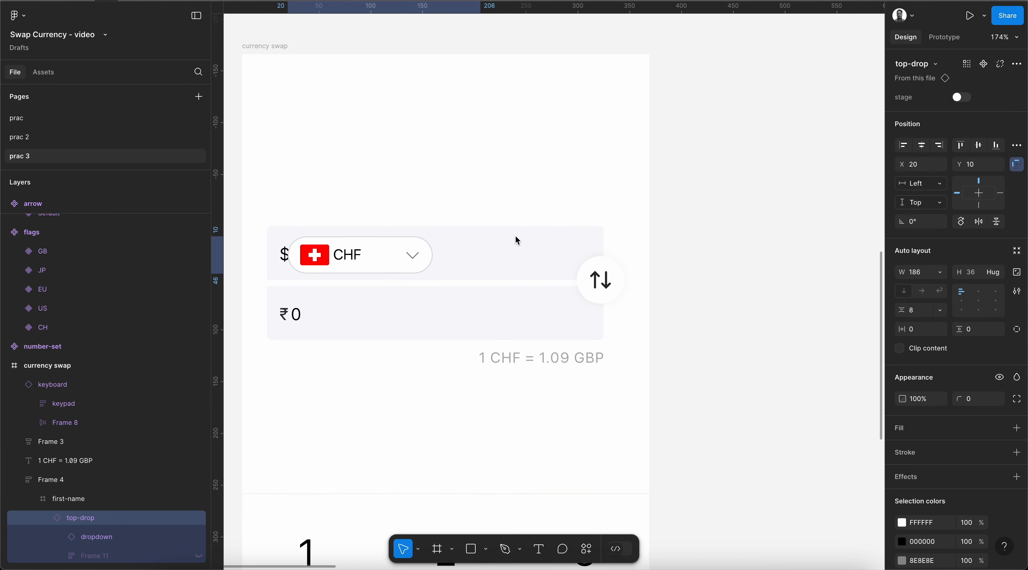
pyautogui.hotkey('shift', 'Right')
pyautogui.hotkey('shift', 'Right')
pyautogui.hotkey('shift', 'Right')
pyautogui.hotkey('shift', 'Right')
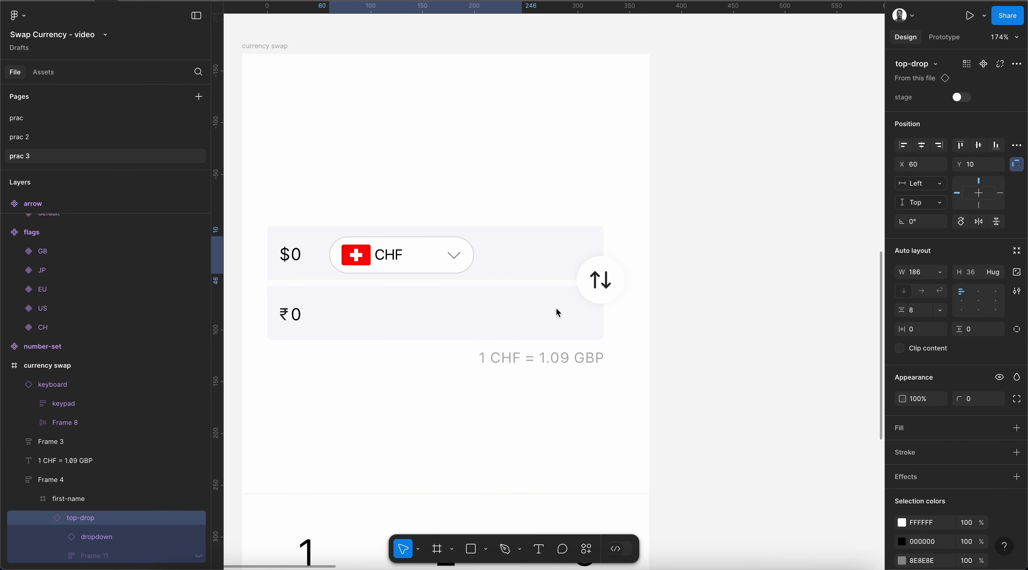
pyautogui.hotkey('shift', 'Right')
pyautogui.hotkey('shift', 'Right')
pyautogui.hotkey('shift', 'Right')
pyautogui.hotkey('shift', 'Right')
pyautogui.hotkey('shift', 'Right')
pyautogui.hotkey('shift', 'Right')
pyautogui.hotkey('shift', 'Right')
pyautogui.hotkey('shift', 'Right')
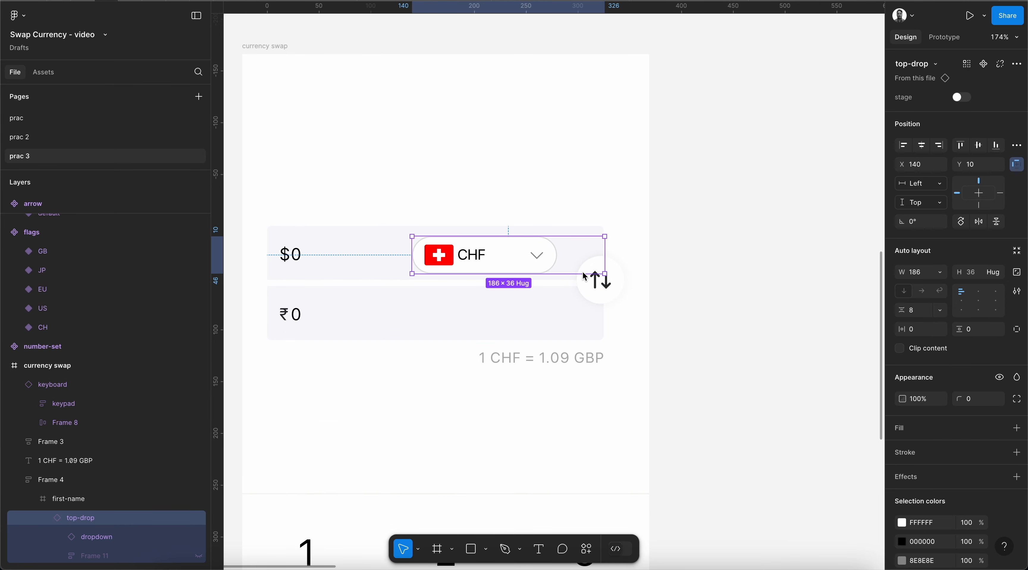
pyautogui.scroll(8, 592, 276)
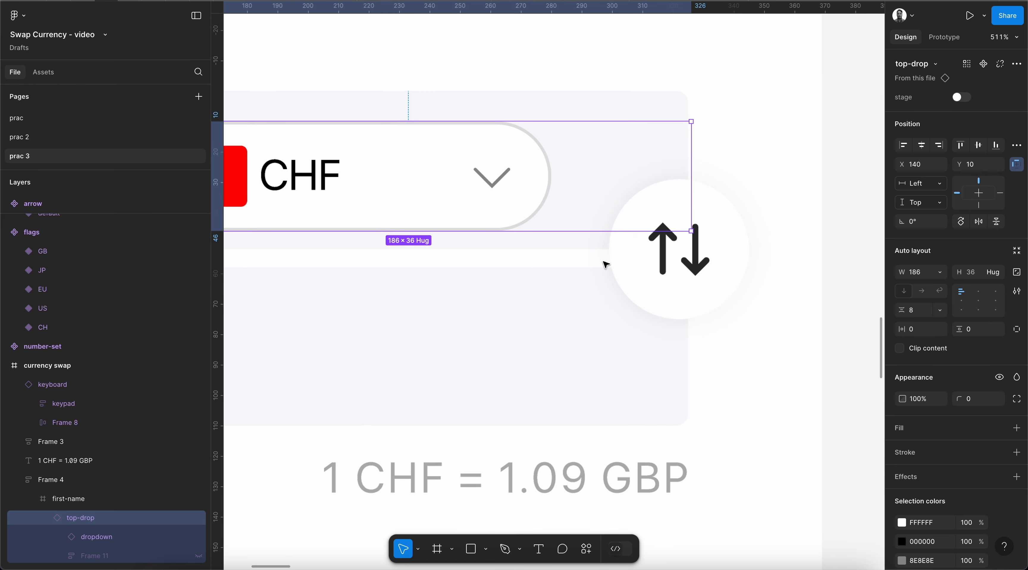
pyautogui.press('Left')
pyautogui.scroll(-4, 605, 264)
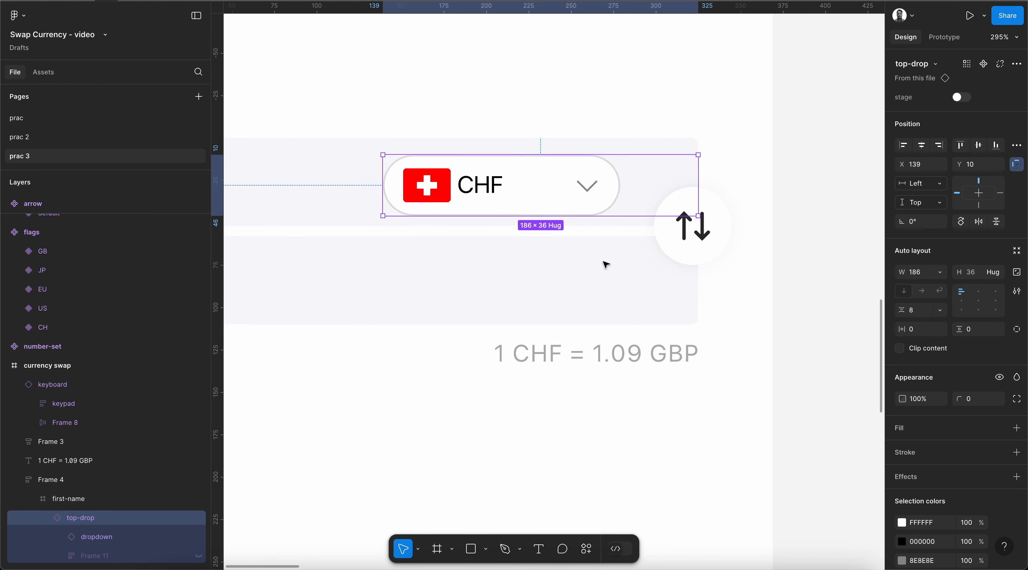
pyautogui.scroll(-3, 605, 264)
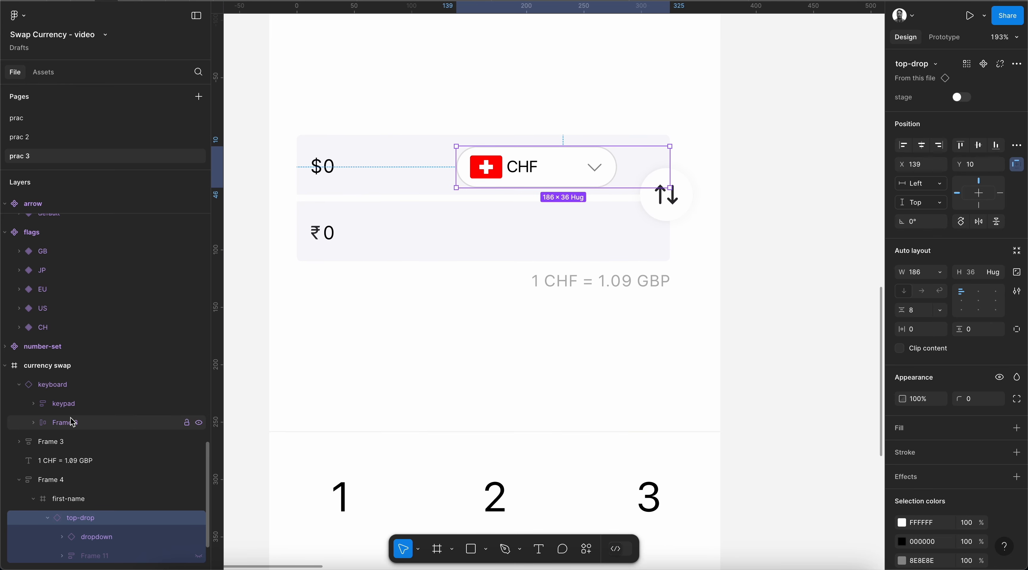
# Duplicate the top-drop instance and move the copy down to Y 66 in the rupees row
pyautogui.scroll(-2, 71, 423)
pyautogui.click(47, 460)
pyautogui.press('super+d')
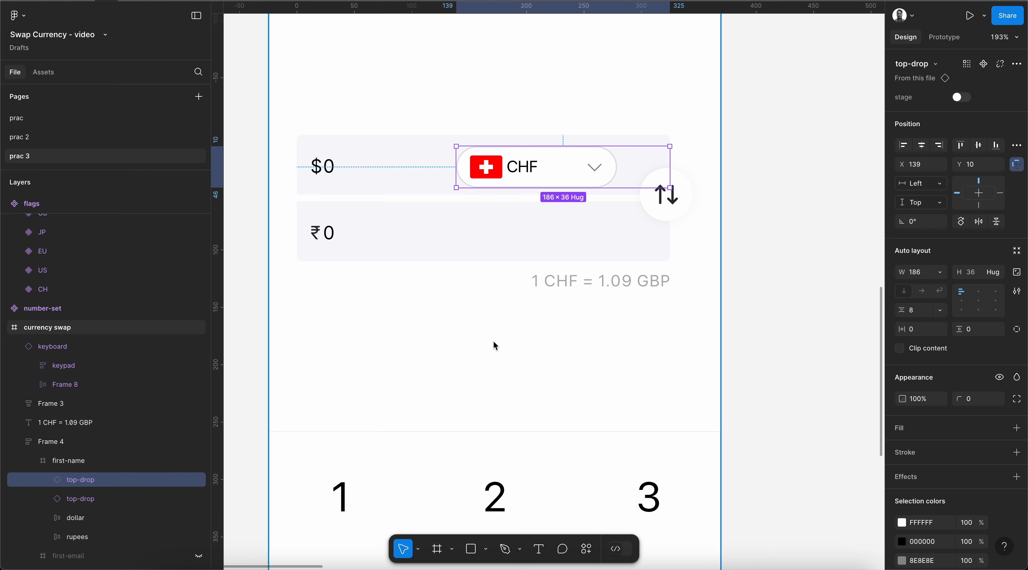
pyautogui.hotkey('shift', 'Down')
pyautogui.hotkey('shift', 'Down')
pyautogui.hotkey('shift', 'Down')
pyautogui.hotkey('shift', 'Down')
pyautogui.hotkey('shift', 'Down')
pyautogui.hotkey('shift', 'Down')
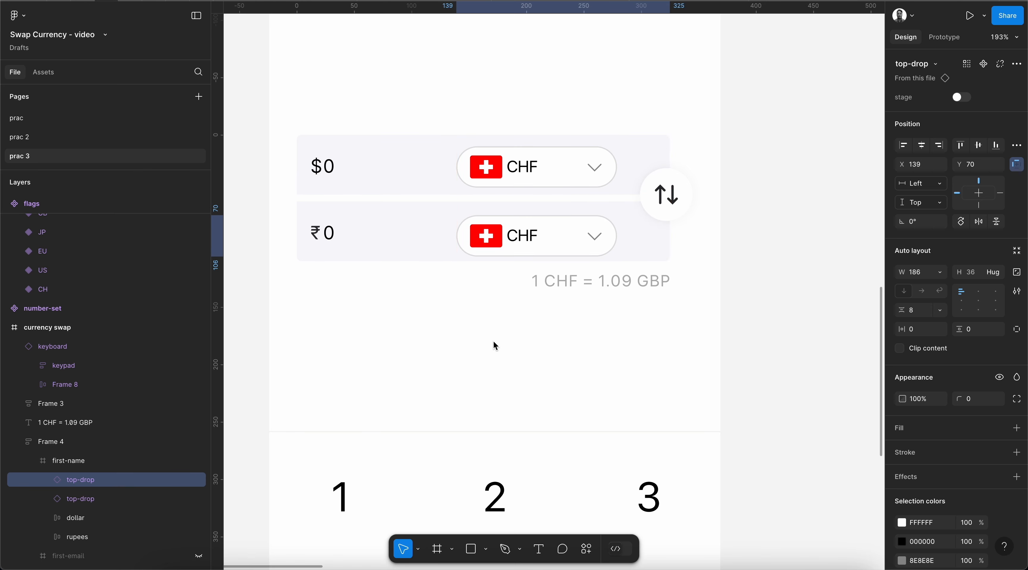
pyautogui.press('Up')
pyautogui.press('Up')
pyautogui.press('Up')
pyautogui.press('Up')
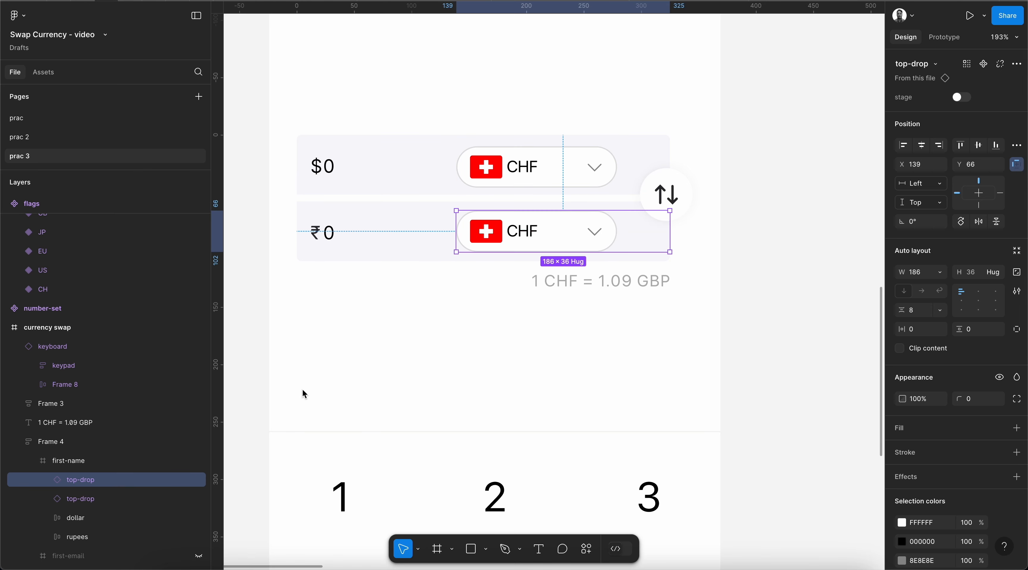
# Switch the nested dropdown in the rupees row's instance to the btm-drop variant
pyautogui.click(49, 481)
pyautogui.click(92, 499)
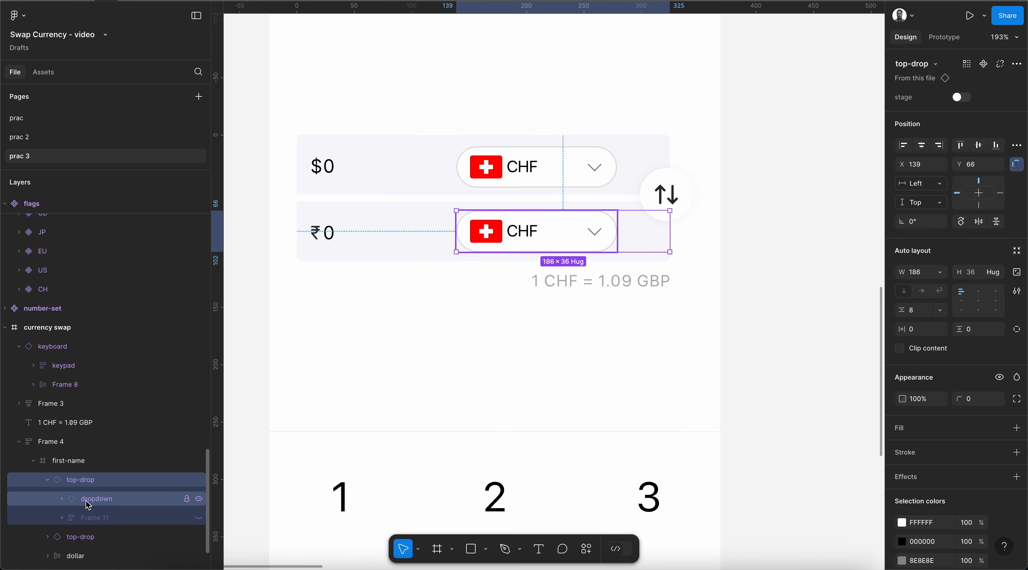
pyautogui.click(981, 98)
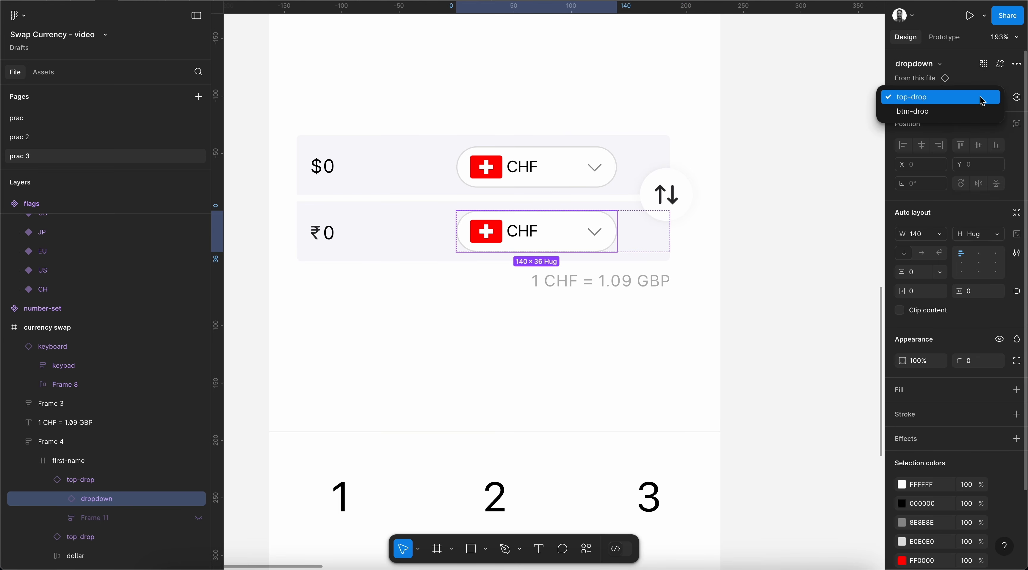
pyautogui.click(938, 111)
# Rename the rupees row's instance bt-drop and move it below top-drop in the layer order
pyautogui.doubleClick(78, 484)
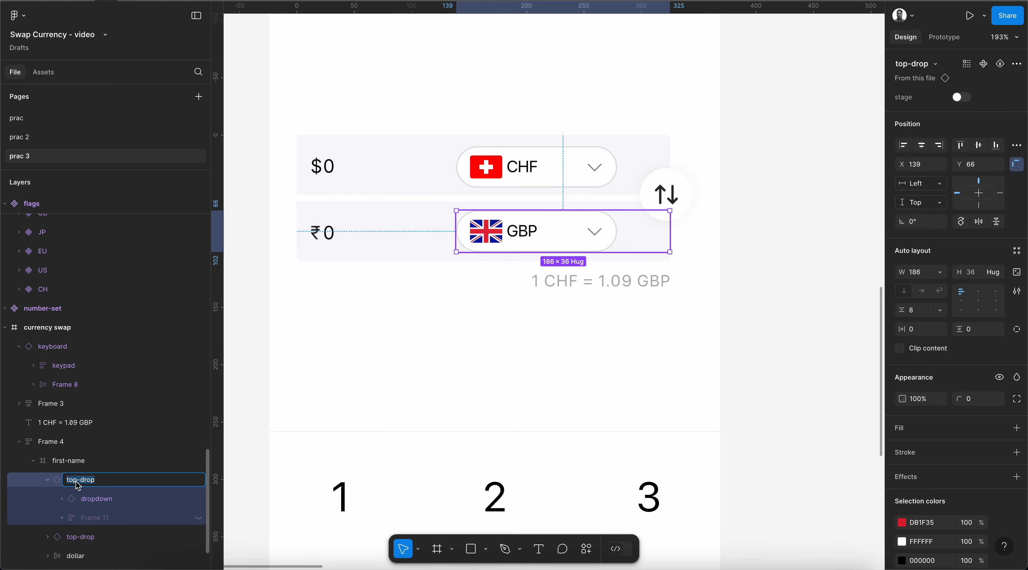
pyautogui.click(67, 479)
pyautogui.write('bt')
pyautogui.press('Return')
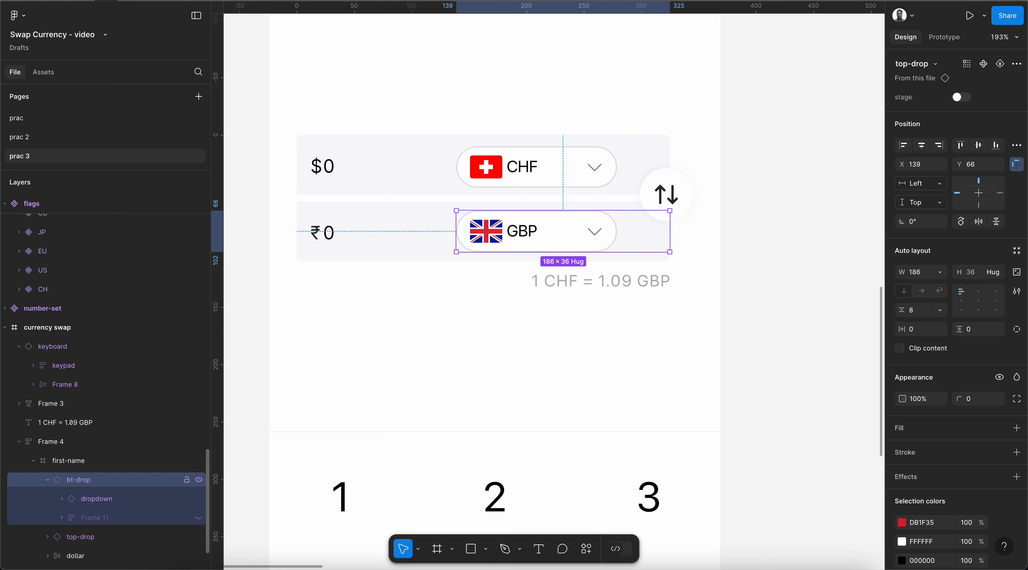
pyautogui.click(47, 479)
pyautogui.press('super+bracketleft')
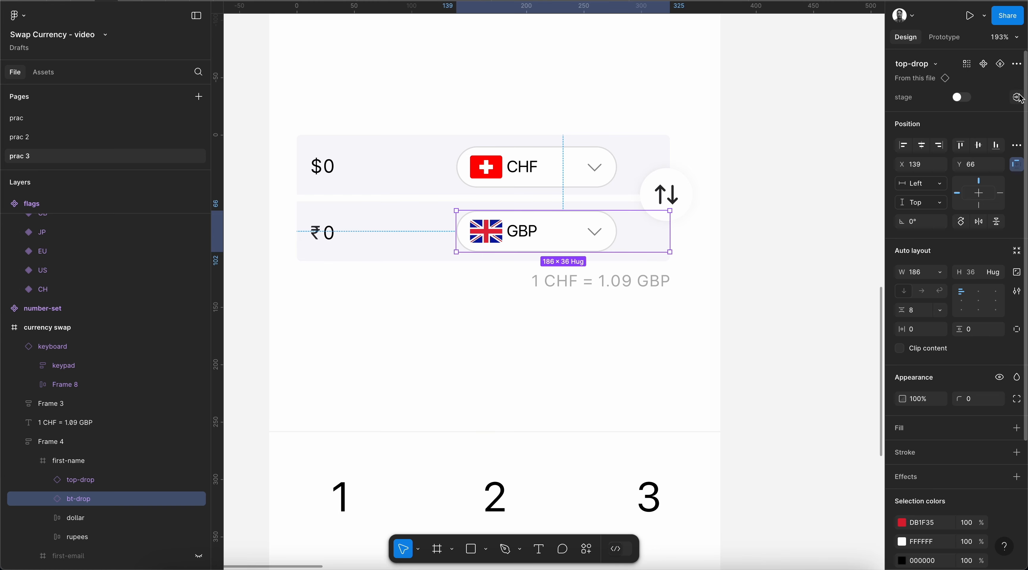
# Bind the stage property of bt-drop to the btFilter variable and that of top-drop to the topFilter variable
pyautogui.click(1018, 97)
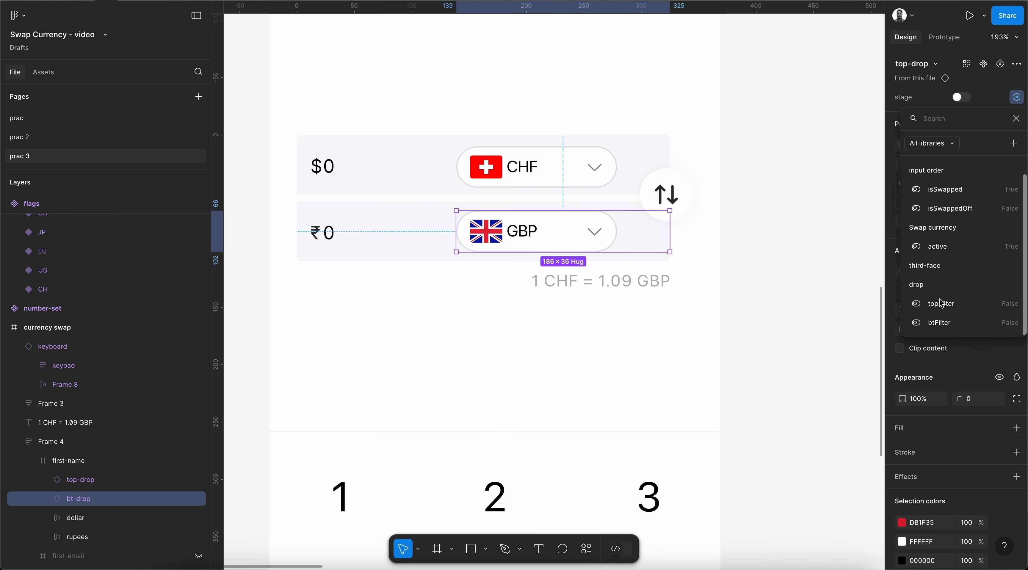
pyautogui.click(941, 322)
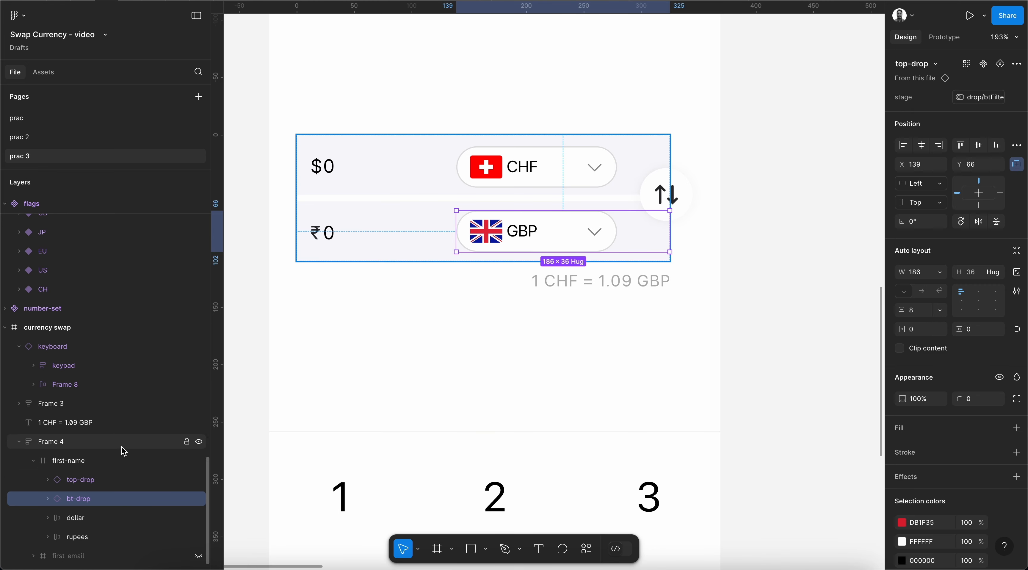
pyautogui.click(101, 479)
pyautogui.click(1017, 97)
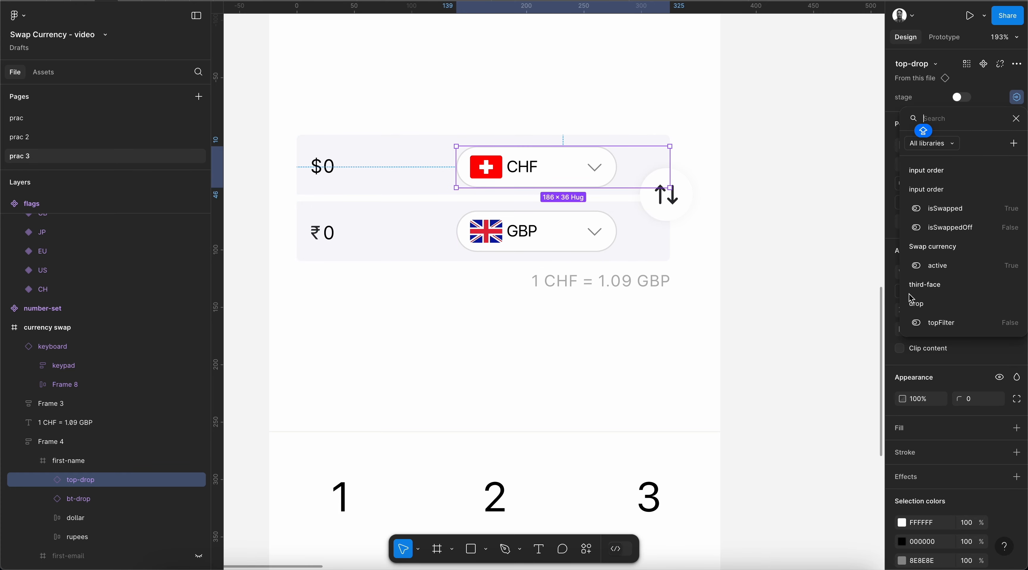
pyautogui.click(941, 322)
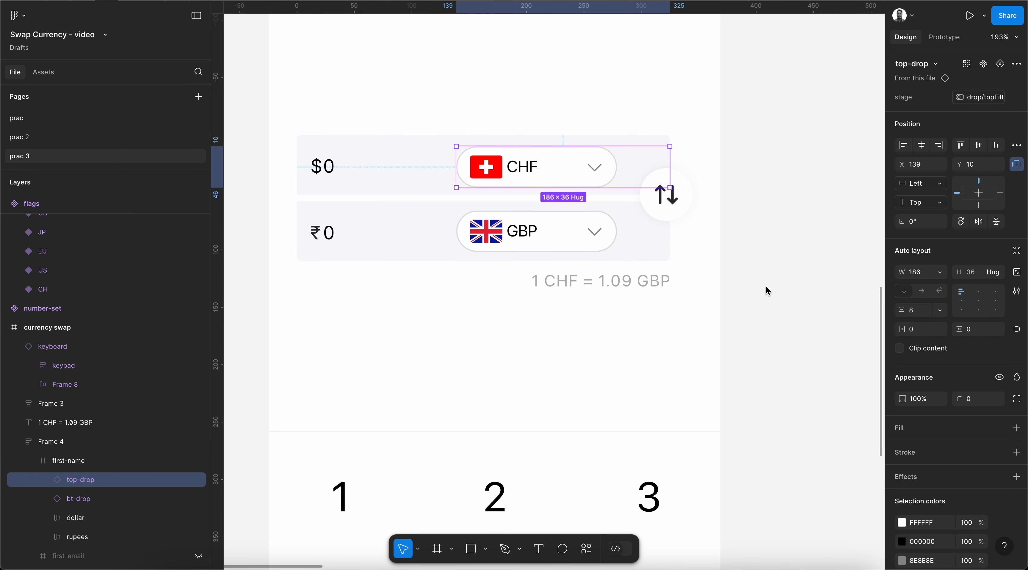
pyautogui.click(768, 290)
# Add an on-click interaction to the top-drop component's stage=false variant that changes it instantly to stage=true
pyautogui.scroll(-5, 768, 291)
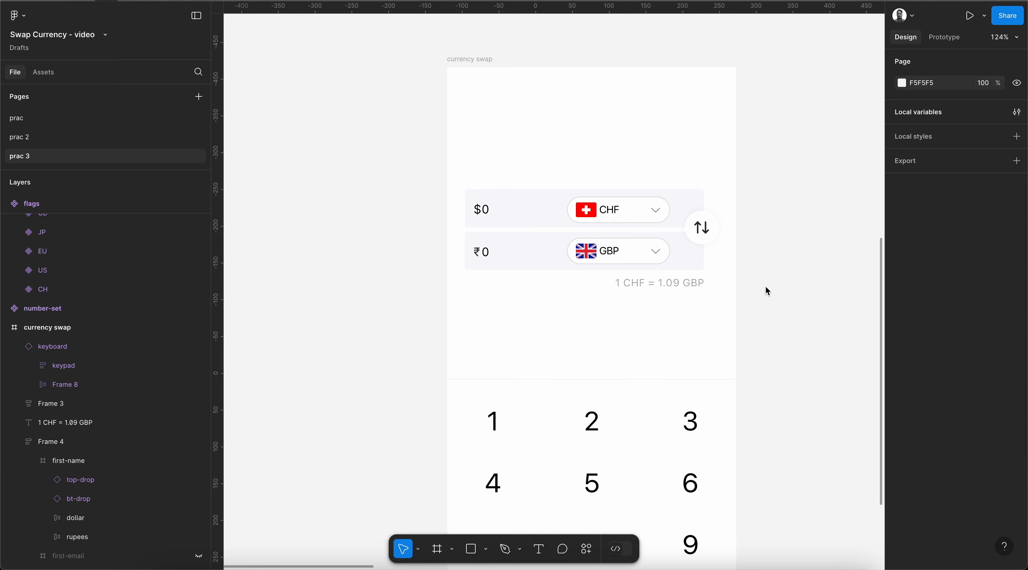
pyautogui.scroll(-2, 765, 286)
pyautogui.scroll(-5, 765, 286)
pyautogui.scroll(5, 765, 286)
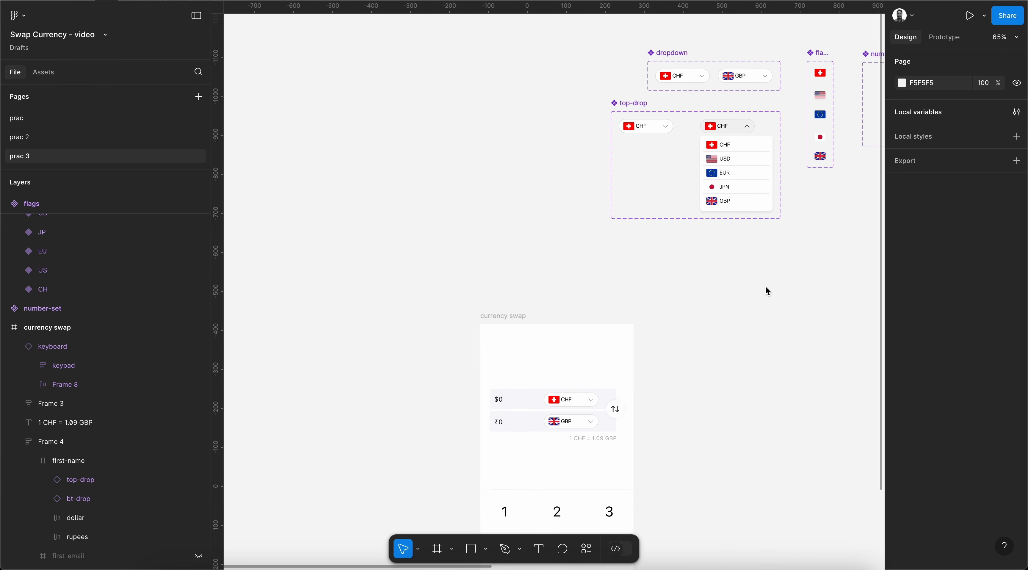
pyautogui.scroll(5, 722, 112)
pyautogui.click(594, 152)
pyautogui.hscroll(3, 594, 152)
pyautogui.scroll(1, 594, 151)
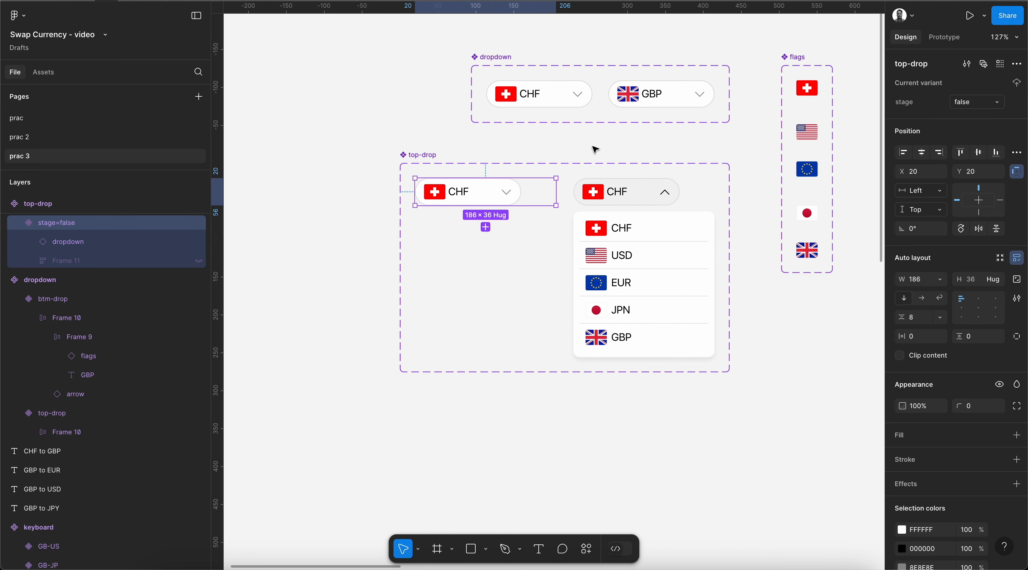
pyautogui.click(945, 37)
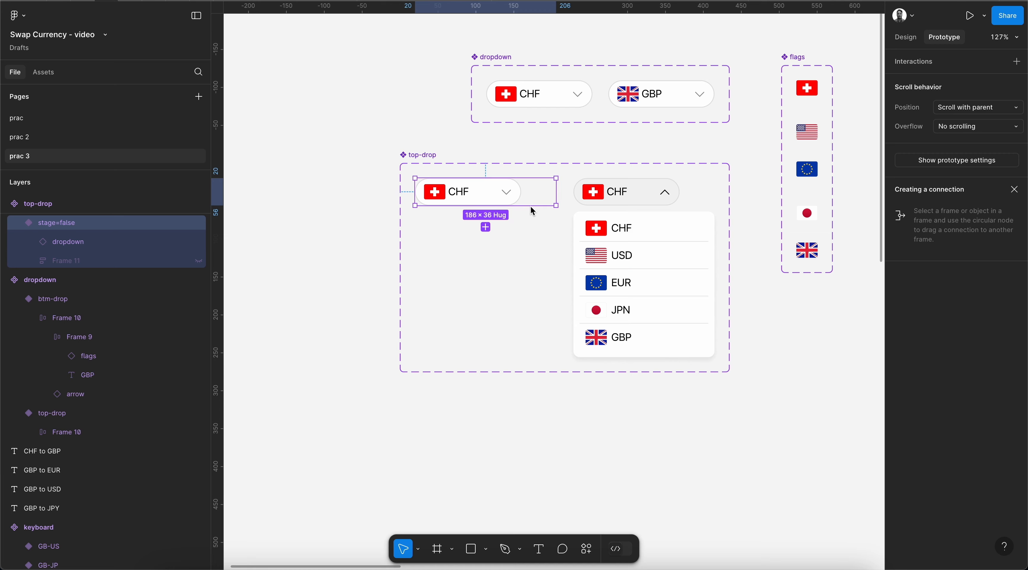
pyautogui.moveTo(555, 192); pyautogui.dragTo(646, 212)
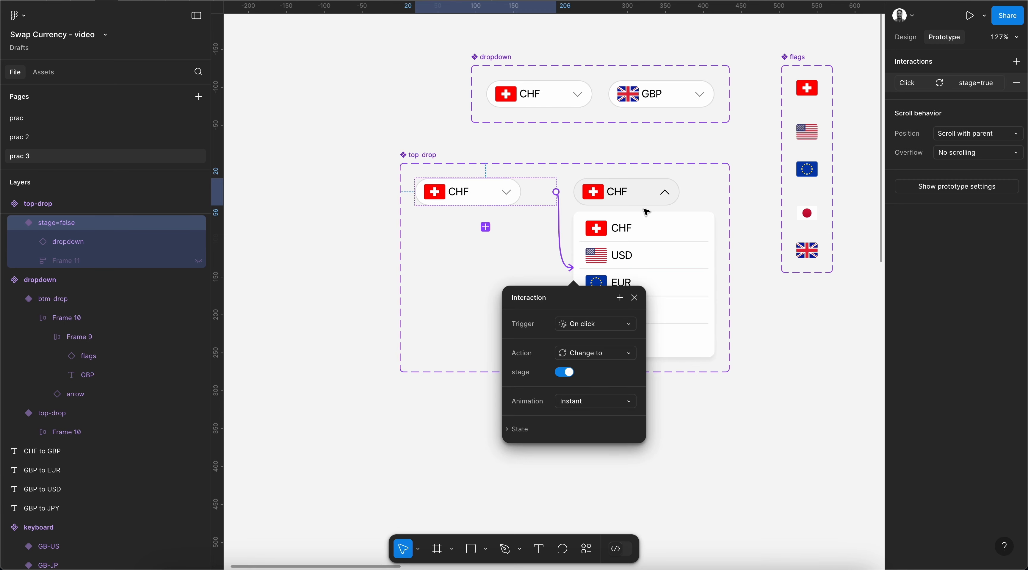
pyautogui.click(646, 212)
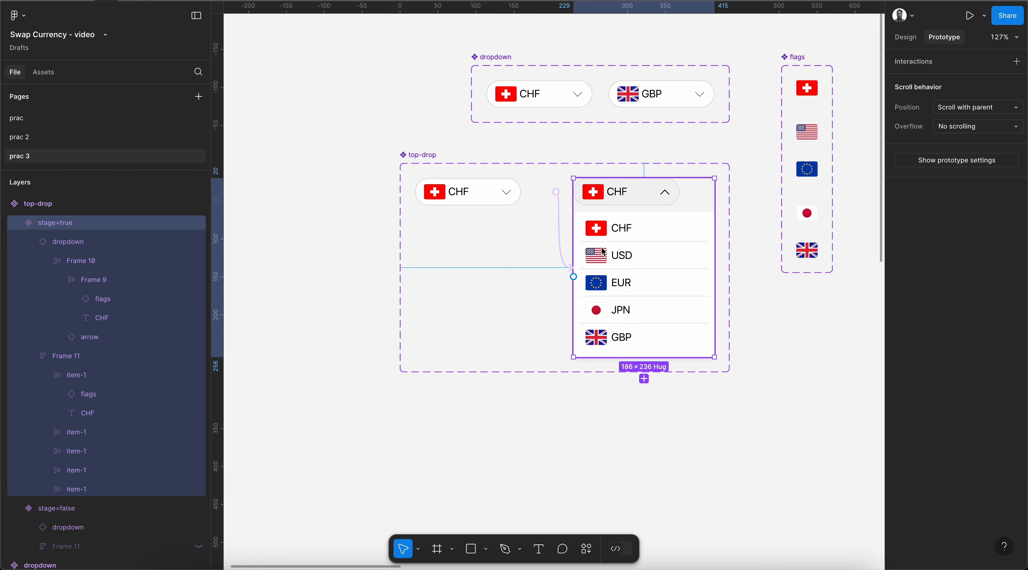
# Add an on-click interaction to the dropdown inside the stage=true variant that changes it instantly to stage=false
pyautogui.scroll(1, 605, 212)
pyautogui.keyDown('super'); pyautogui.click(618, 226); pyautogui.keyUp('super')
pyautogui.click(617, 196)
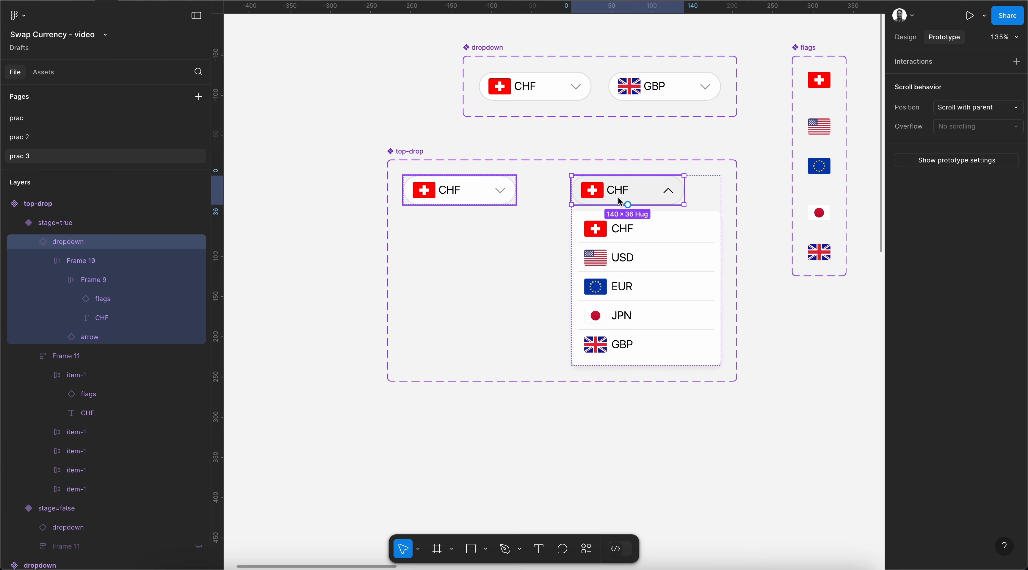
pyautogui.moveTo(572, 192); pyautogui.dragTo(498, 196)
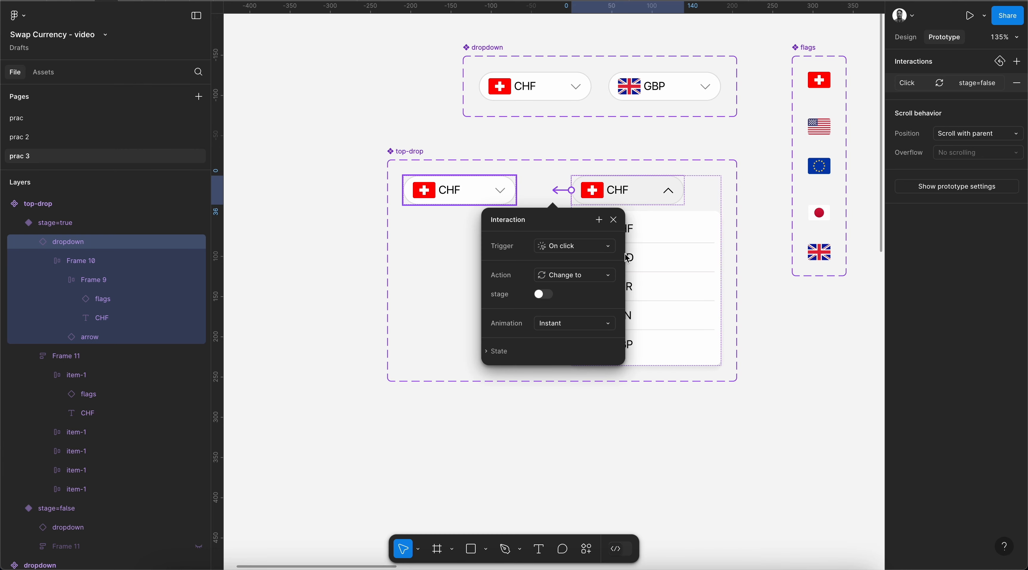
pyautogui.click(616, 221)
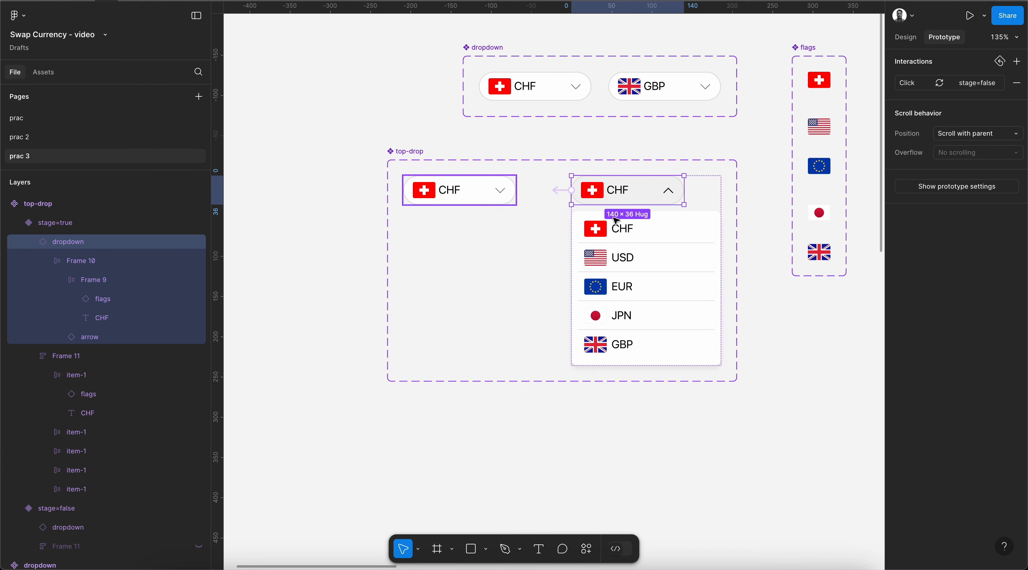
pyautogui.scroll(-3, 617, 220)
# Delete the existing keyboard instance from the currency swap frame
pyautogui.click(911, 39)
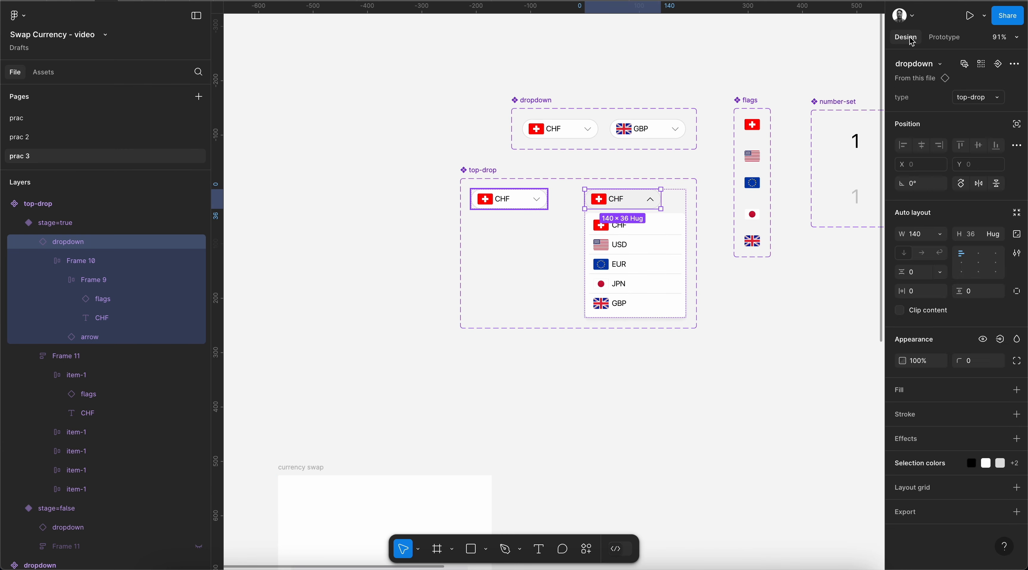
pyautogui.click(768, 299)
pyautogui.scroll(-2, 768, 298)
pyautogui.scroll(-5, 768, 298)
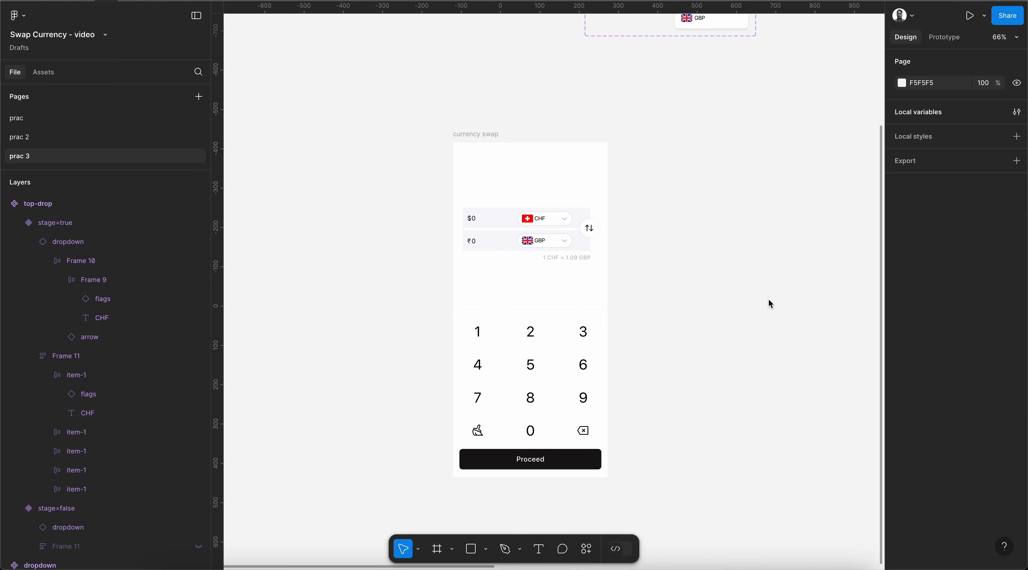
pyautogui.click(576, 368)
pyautogui.press('Delete')
# Copy the keyboard component's CH-GB variant and paste an instance of it into the currency swap frame
pyautogui.scroll(-2, 575, 369)
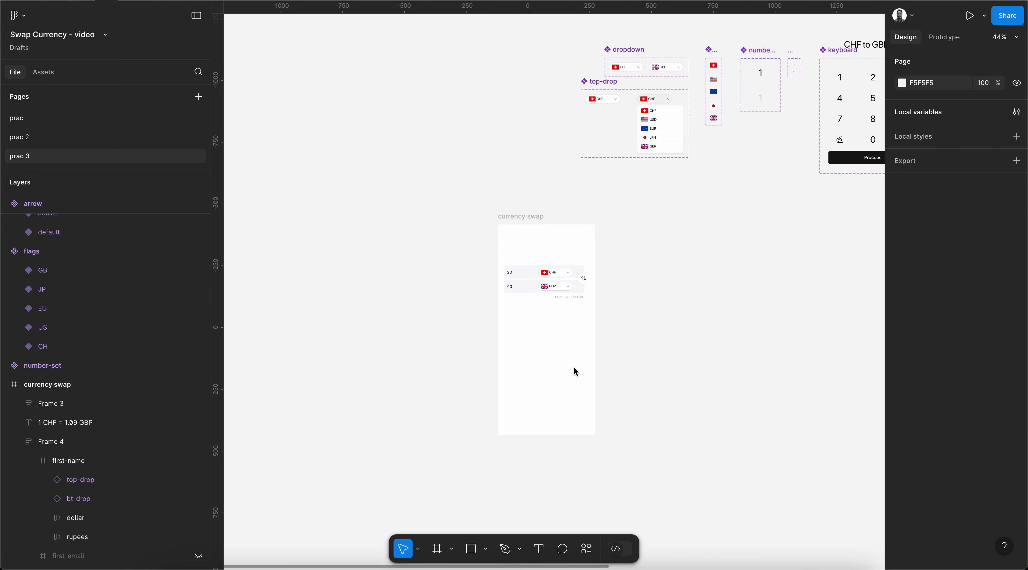
pyautogui.hscroll(3, 587, 353)
pyautogui.scroll(3, 586, 353)
pyautogui.click(752, 214)
pyautogui.scroll(-2, 610, 347)
pyautogui.hscroll(-2, 611, 347)
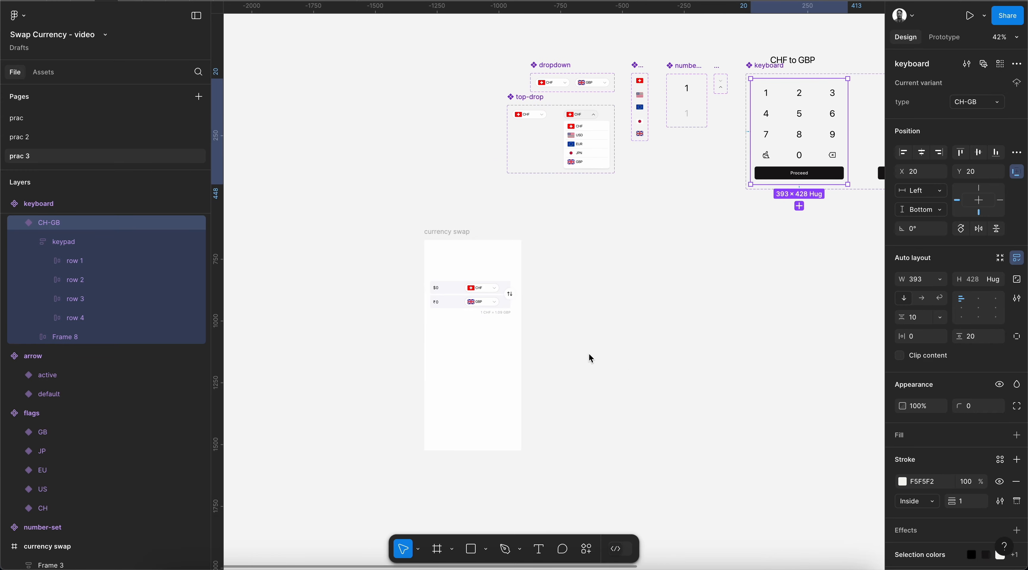
pyautogui.click(442, 232)
pyautogui.press('super+v')
# Align the pasted keyboard instance to the left and bottom edges of the currency swap frame
pyautogui.scroll(1, 675, 313)
pyautogui.scroll(-2, 675, 314)
pyautogui.hscroll(-1, 675, 313)
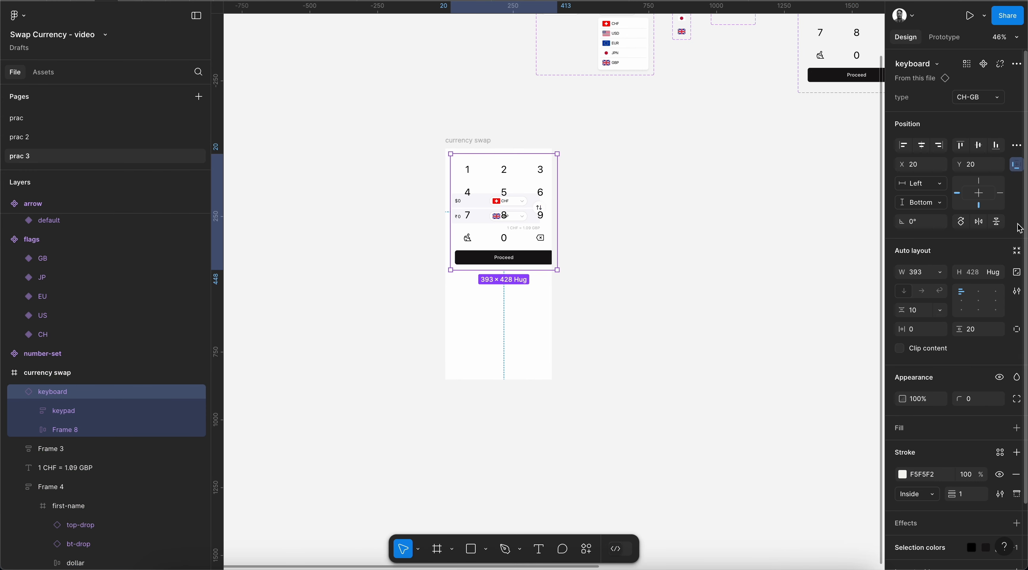
pyautogui.click(906, 147)
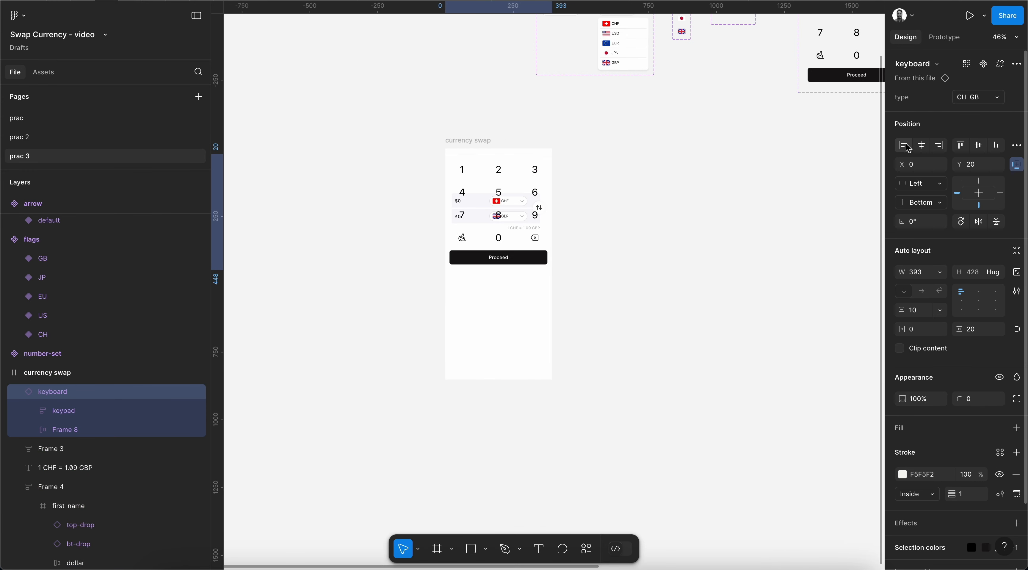
pyautogui.click(995, 145)
pyautogui.scroll(3, 632, 301)
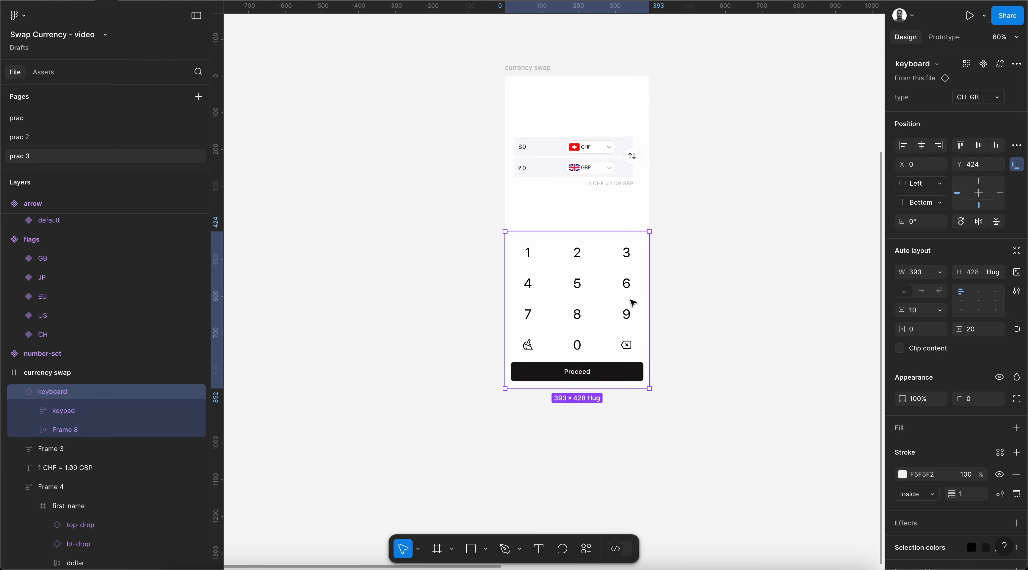
# Run the currency swap frame as a prototype and enter 12 as the dollar amount with its keypad
pyautogui.click(723, 250)
pyautogui.scroll(-2, 722, 251)
pyautogui.hscroll(2, 722, 250)
pyautogui.scroll(1, 722, 251)
pyautogui.scroll(4, 612, 241)
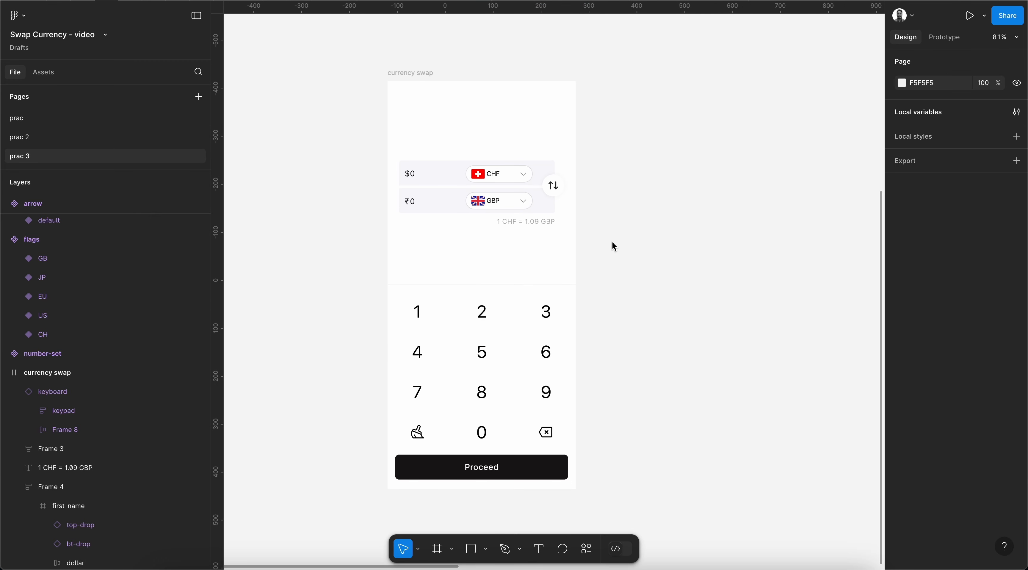
pyautogui.click(409, 72)
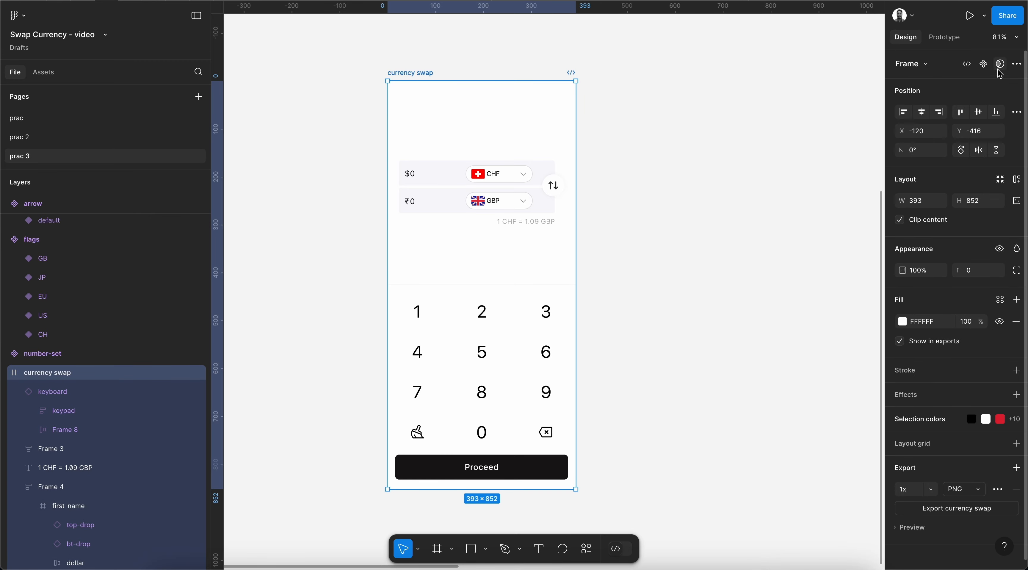
pyautogui.click(969, 17)
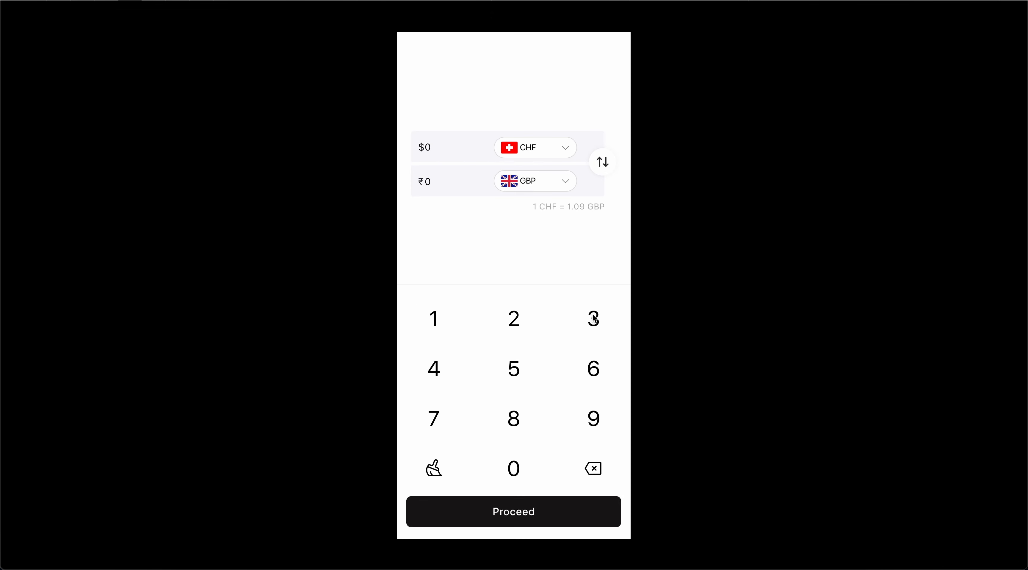
pyautogui.click(481, 245)
pyautogui.click(486, 252)
pyautogui.click(495, 260)
pyautogui.click(435, 318)
pyautogui.click(513, 323)
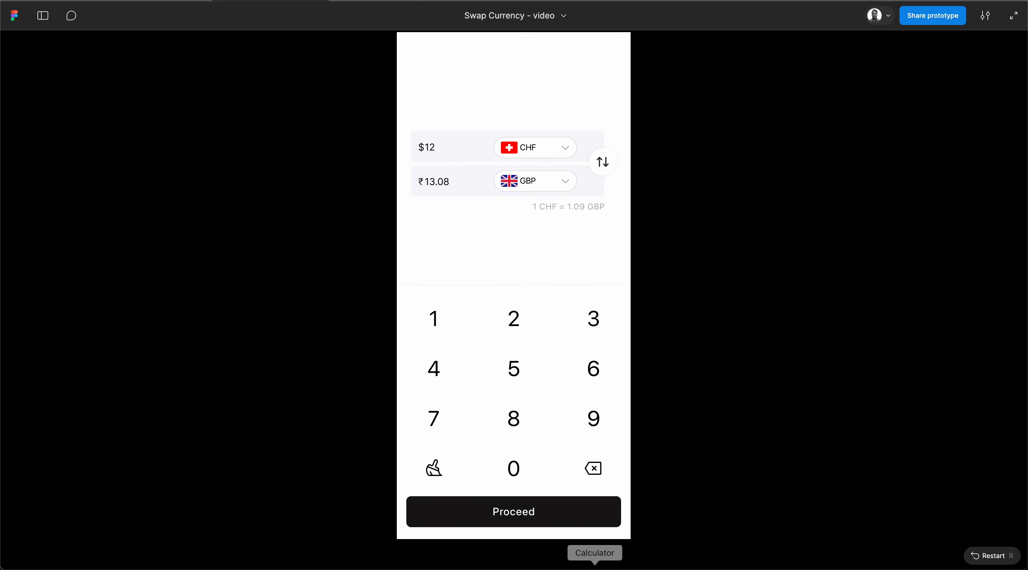
# Switch to Calculator and compute 12 × 1.09 to check the converted amount
pyautogui.click(594, 568)
pyautogui.click(204, 295)
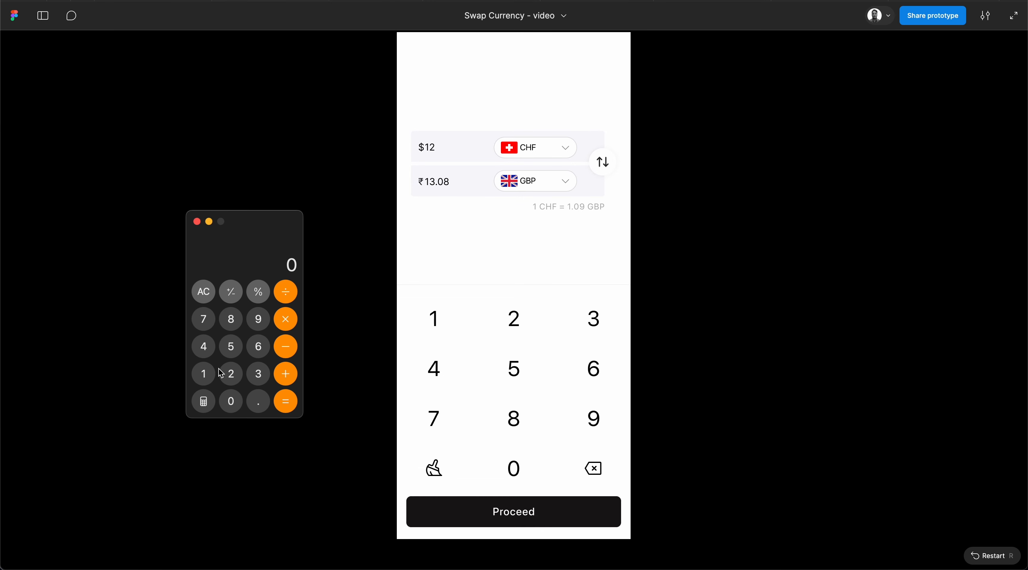
pyautogui.click(214, 384)
pyautogui.click(230, 379)
pyautogui.click(287, 321)
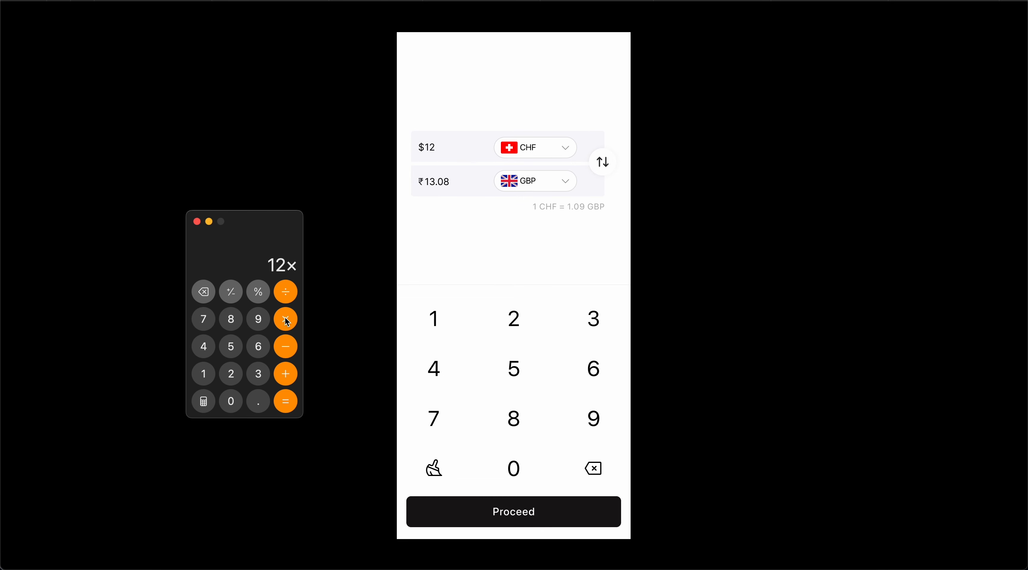
pyautogui.click(204, 379)
pyautogui.click(258, 401)
pyautogui.click(230, 401)
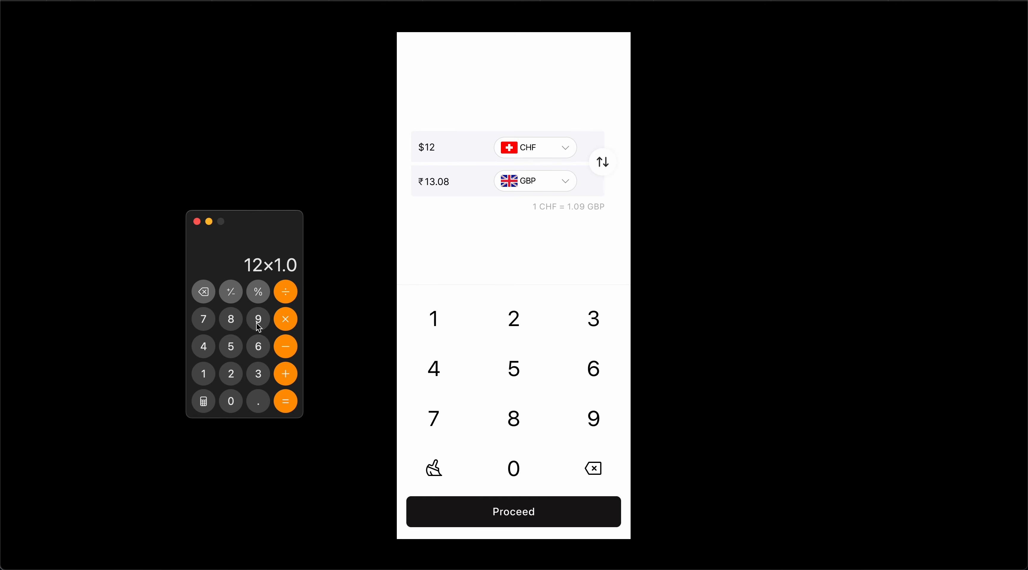
pyautogui.click(258, 323)
pyautogui.click(282, 407)
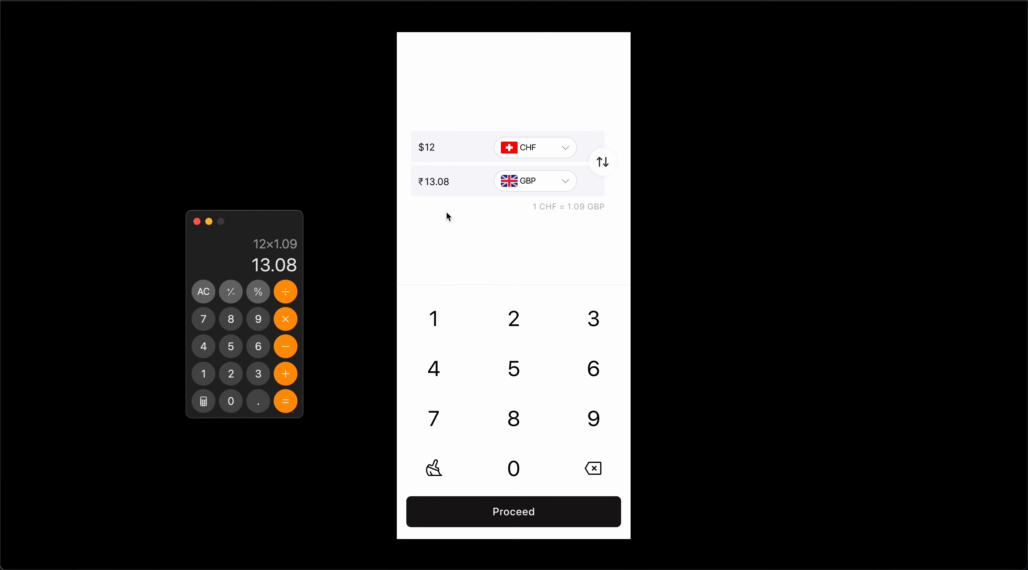
# Extend the prototype's dollar amount to 123 and compute 123 × 1.09 in Calculator to check the conversion
pyautogui.click(373, 282)
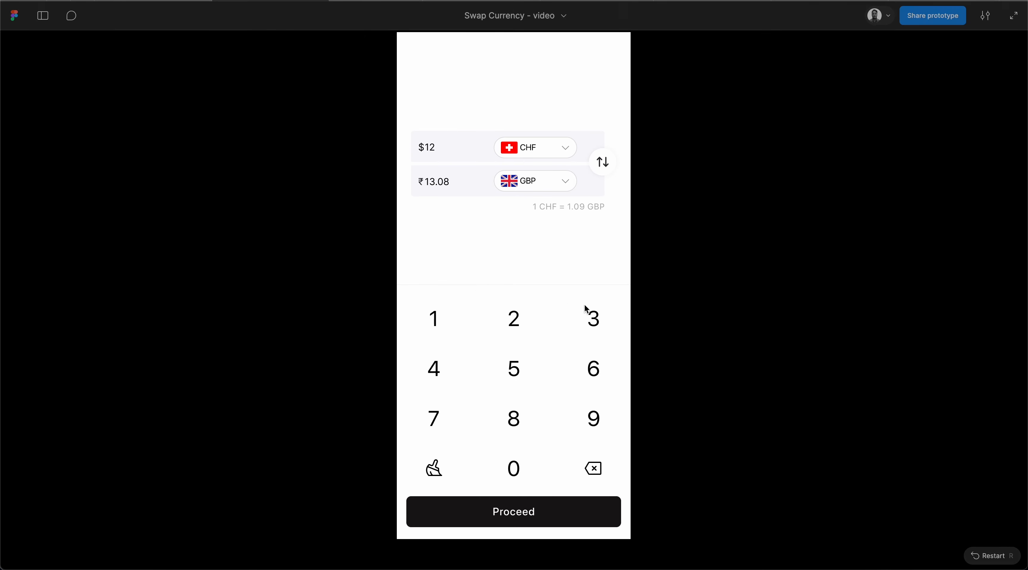
pyautogui.click(594, 322)
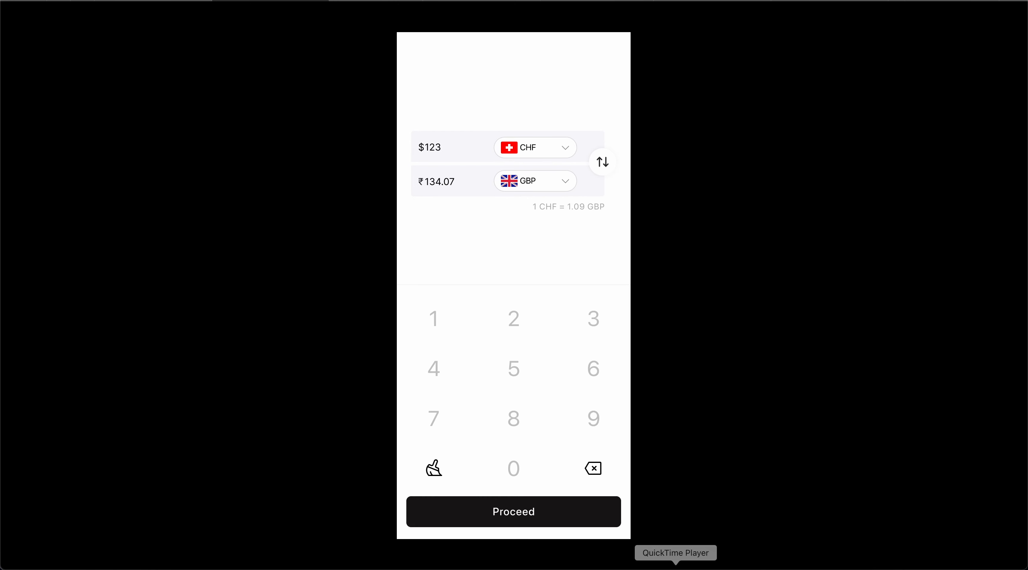
pyautogui.click(236, 318)
pyautogui.click(204, 292)
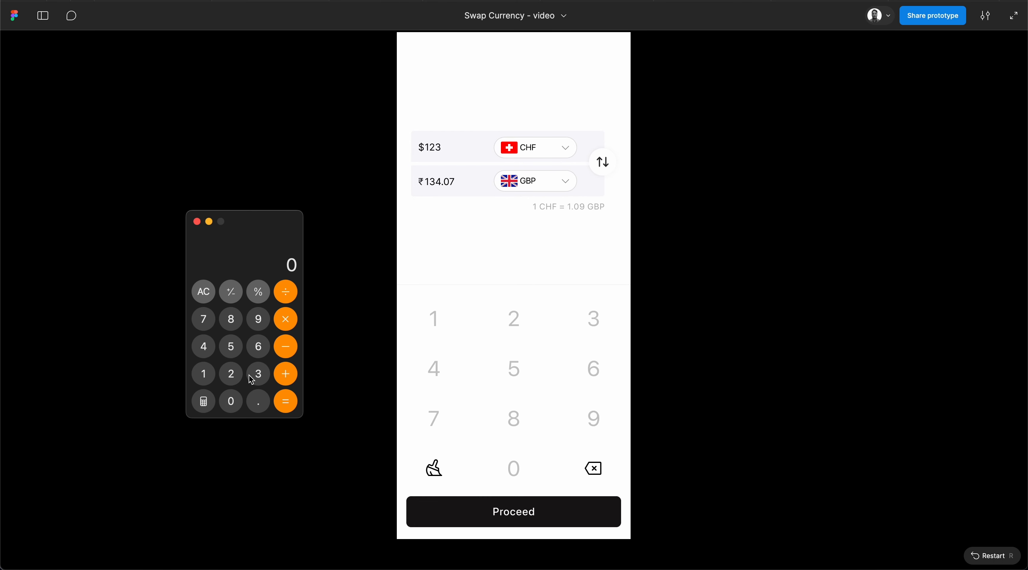
pyautogui.click(203, 373)
pyautogui.click(231, 373)
pyautogui.click(258, 374)
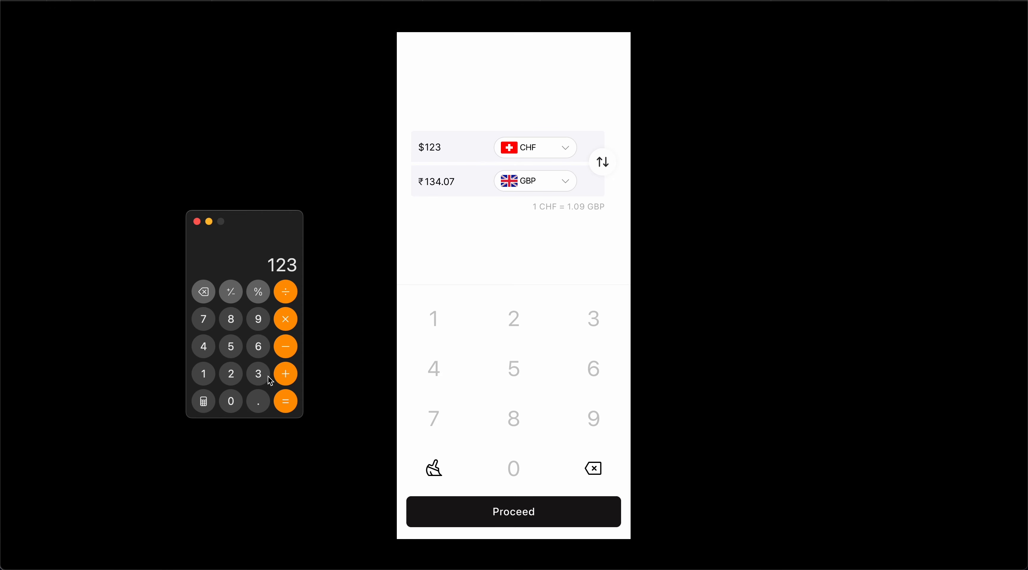
pyautogui.click(285, 319)
pyautogui.click(204, 373)
pyautogui.click(258, 401)
pyautogui.click(230, 401)
pyautogui.click(259, 319)
pyautogui.click(292, 410)
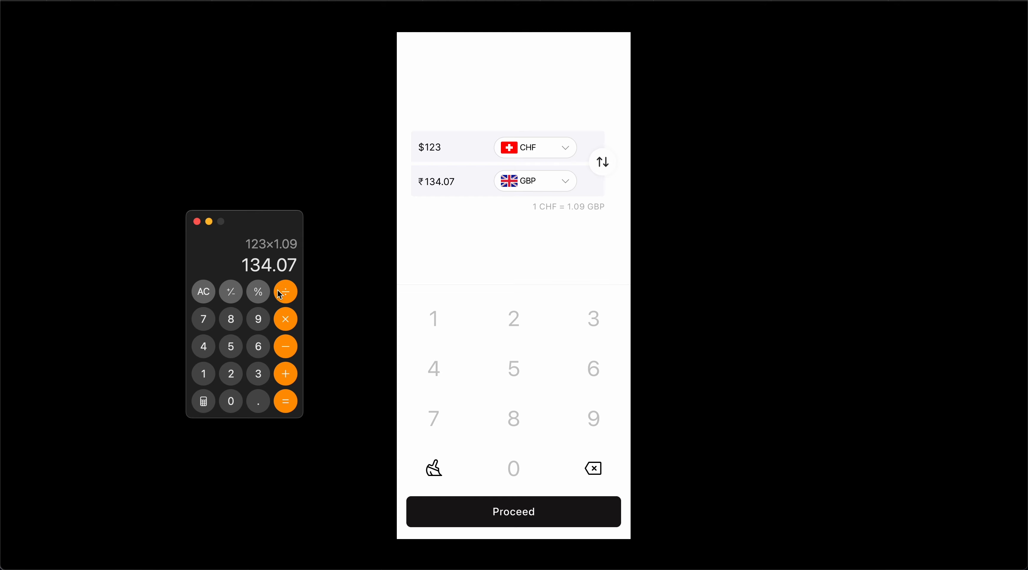
# Return to the prototype, clear the amount and enter 456 as the dollar amount
pyautogui.click(389, 271)
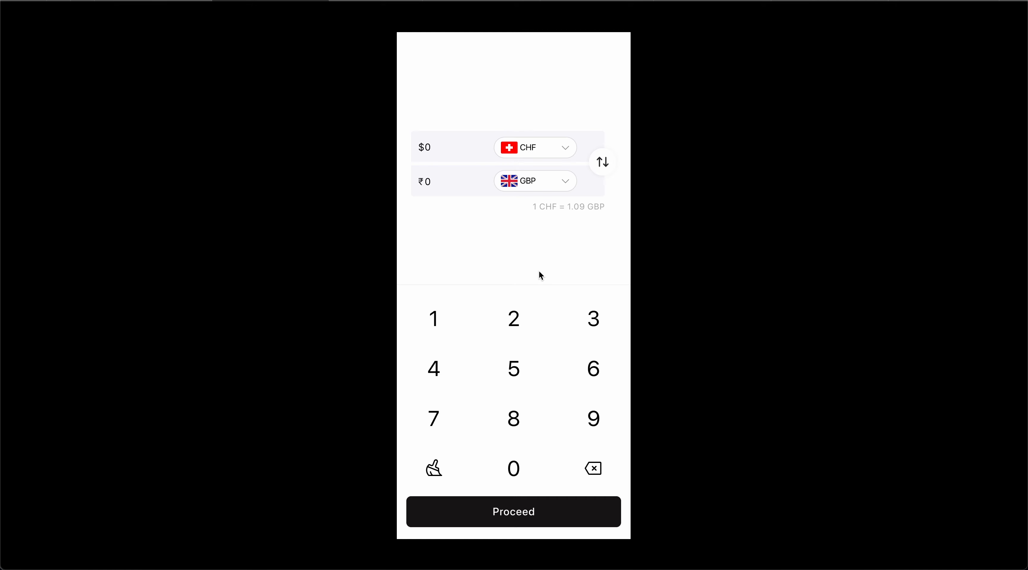
pyautogui.click(456, 374)
pyautogui.click(515, 371)
pyautogui.click(594, 370)
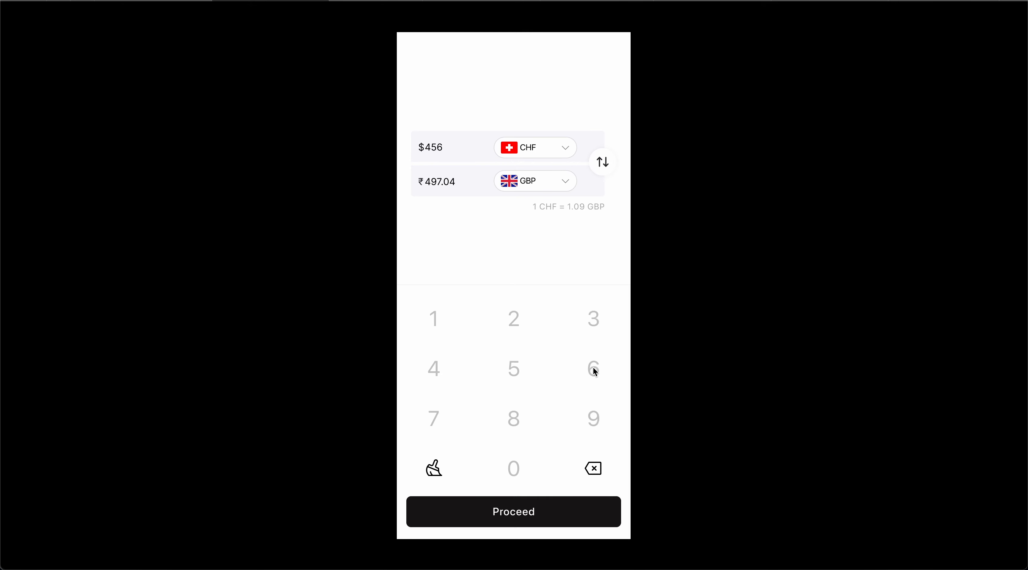
# Delete the dollar amount digit by digit and enter 789 to test the conversion
pyautogui.click(599, 473)
pyautogui.click(598, 473)
pyautogui.click(601, 475)
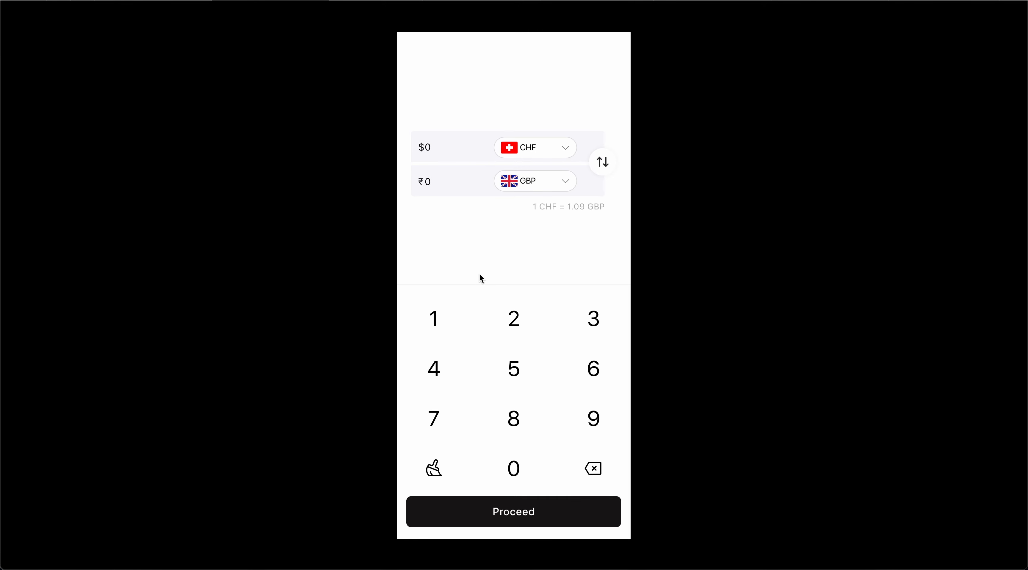
pyautogui.click(436, 416)
pyautogui.click(514, 418)
pyautogui.click(593, 417)
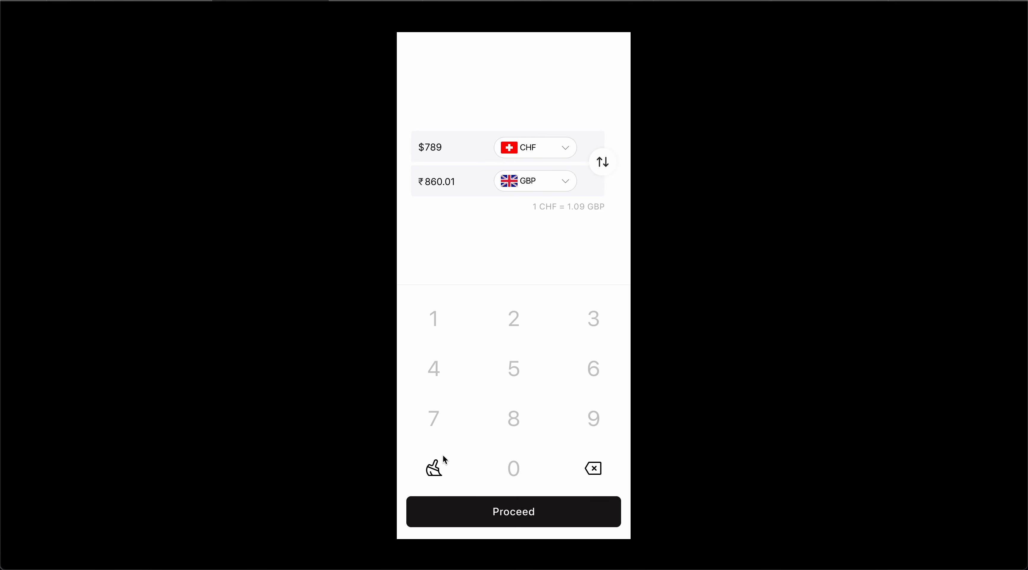
# Clear the amount, enter 452 as the dollar amount and delete it digit by digit
pyautogui.click(436, 470)
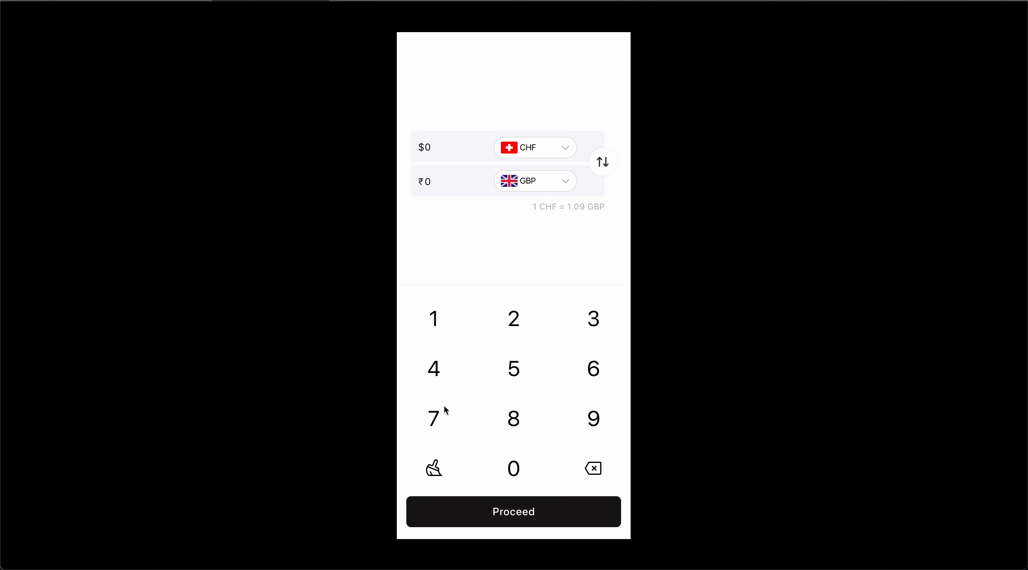
pyautogui.click(437, 374)
pyautogui.click(514, 375)
pyautogui.click(515, 326)
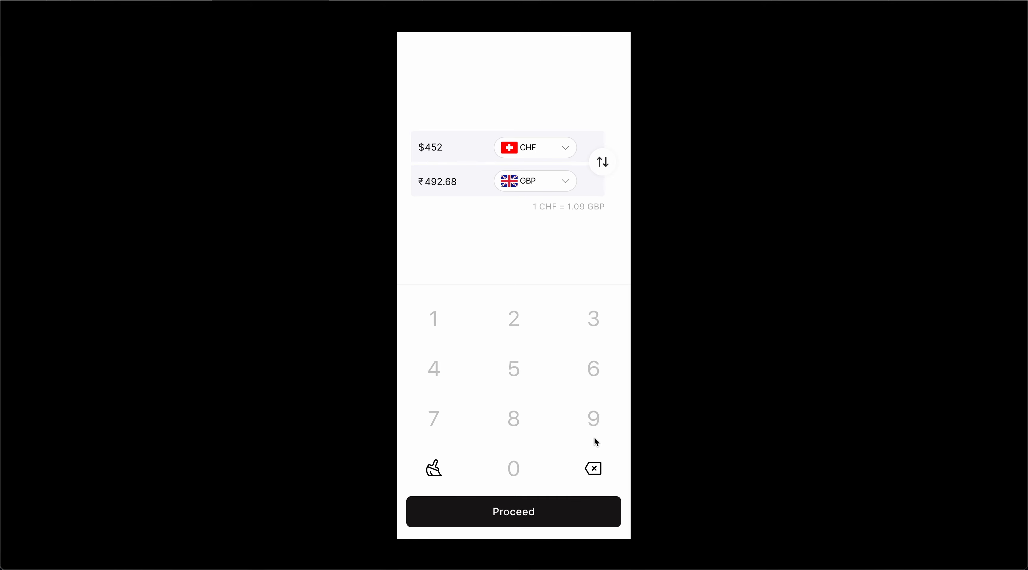
pyautogui.click(598, 471)
pyautogui.click(597, 471)
pyautogui.click(597, 472)
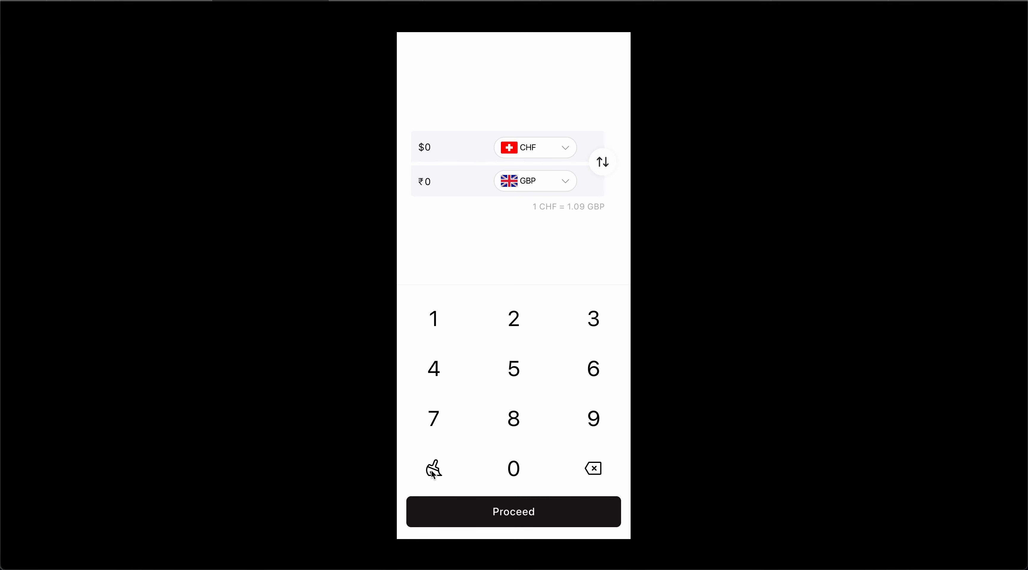
# Enter 741 as the dollar amount, delete two digits and clear the rest, and open the top currency dropdown
pyautogui.click(434, 426)
pyautogui.click(434, 375)
pyautogui.click(434, 328)
pyautogui.click(598, 471)
pyautogui.click(598, 470)
pyautogui.click(434, 471)
pyautogui.click(473, 250)
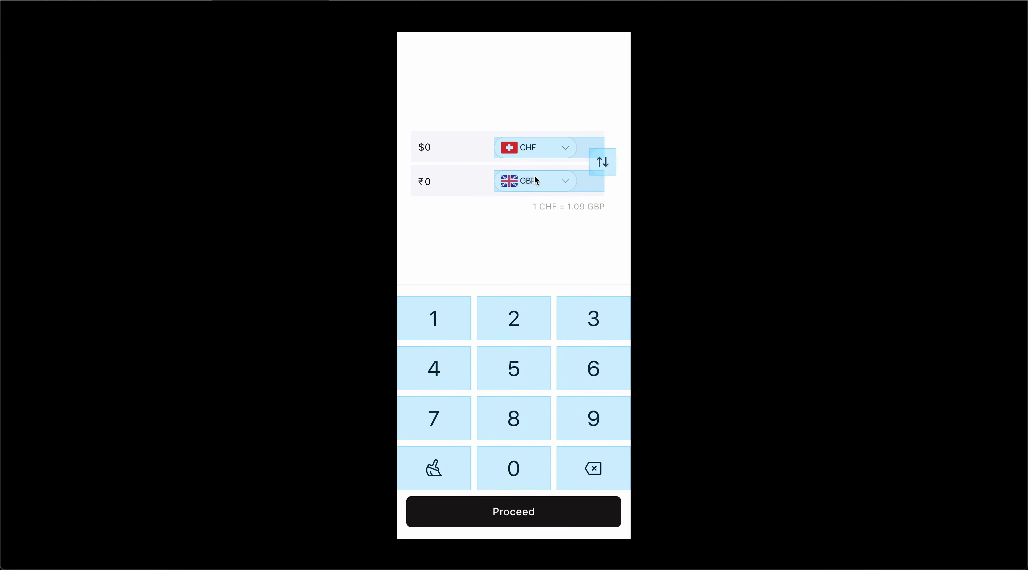
pyautogui.click(533, 153)
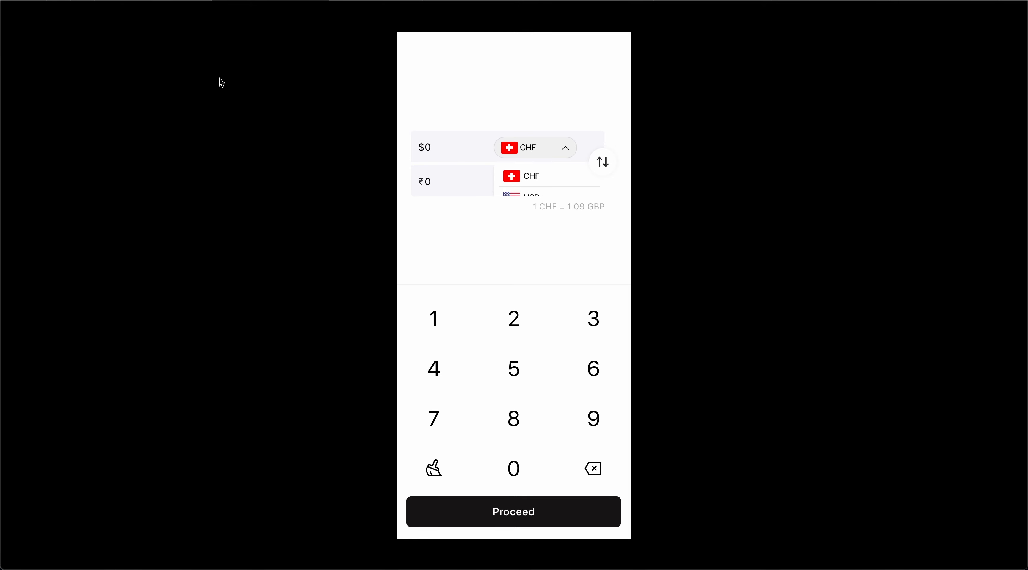
# Return to the design file and turn off content clipping on Frame 4, which holds the currency rows
pyautogui.click(161, 2)
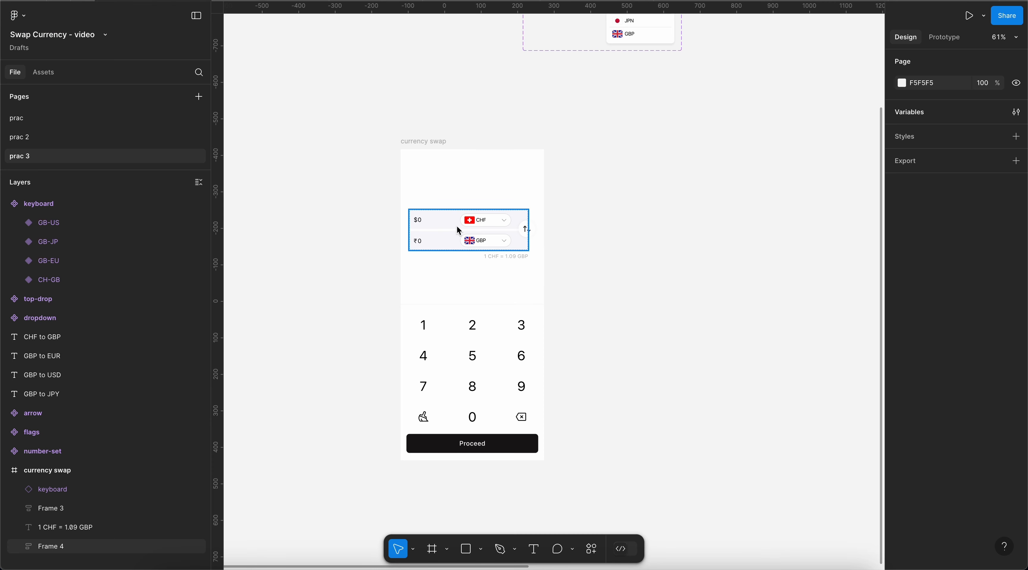
pyautogui.scroll(5, 458, 230)
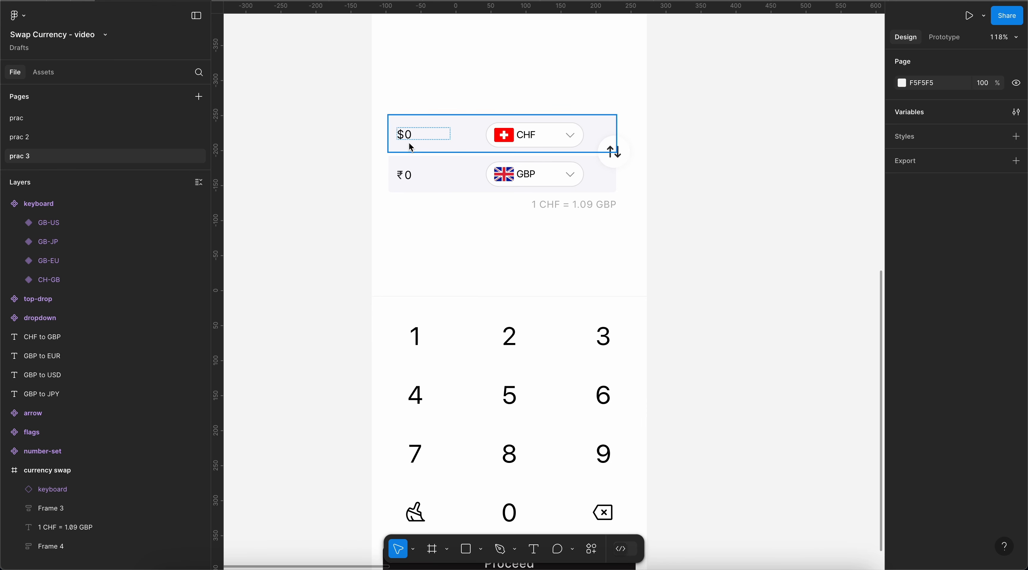
pyautogui.click(551, 135)
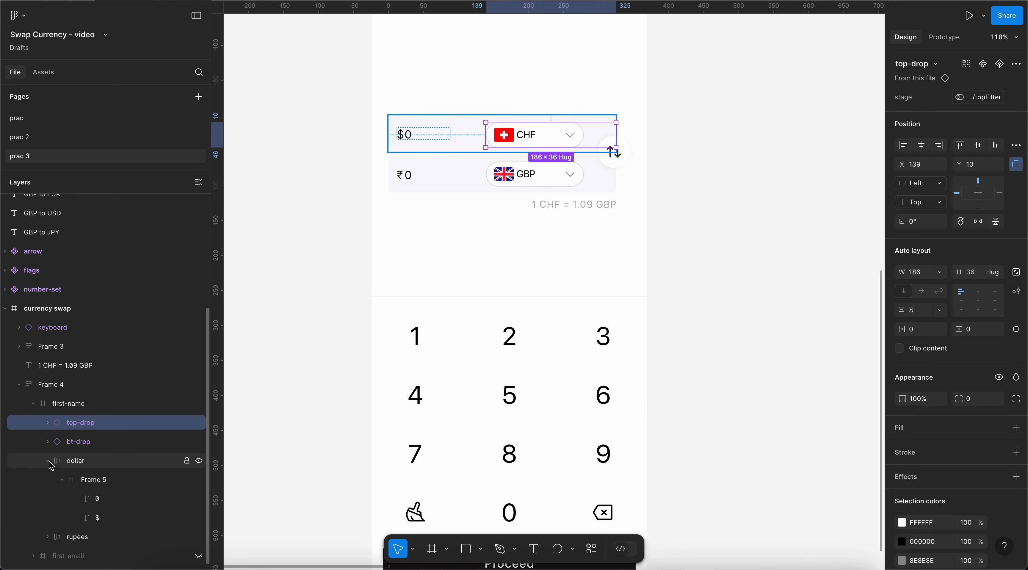
pyautogui.click(74, 403)
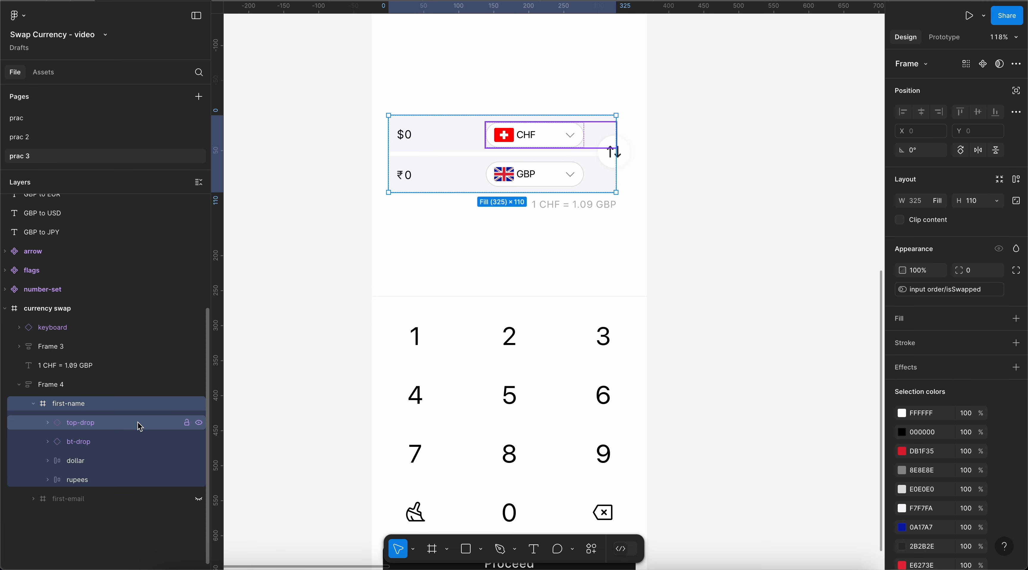
pyautogui.click(85, 385)
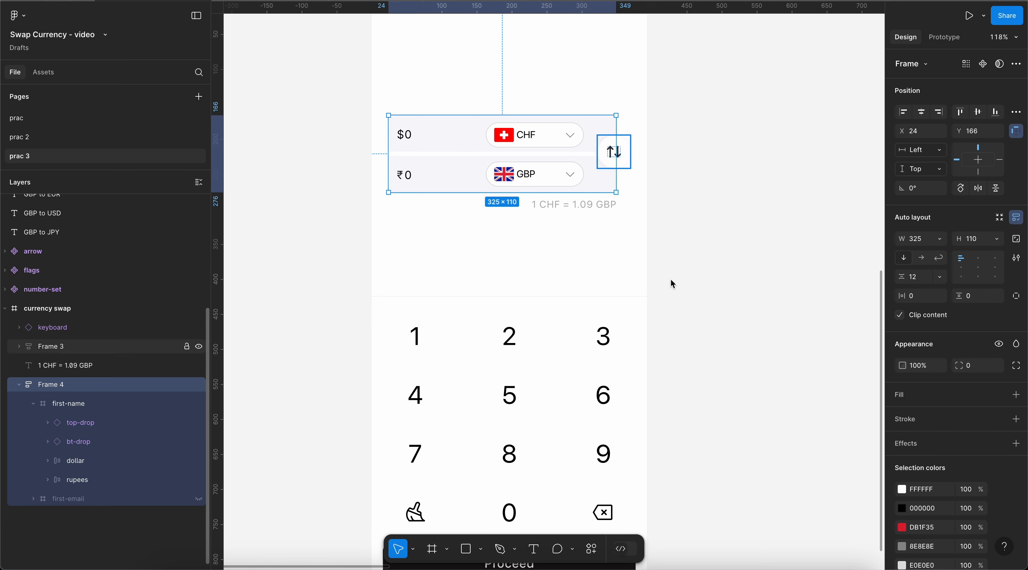
pyautogui.click(751, 264)
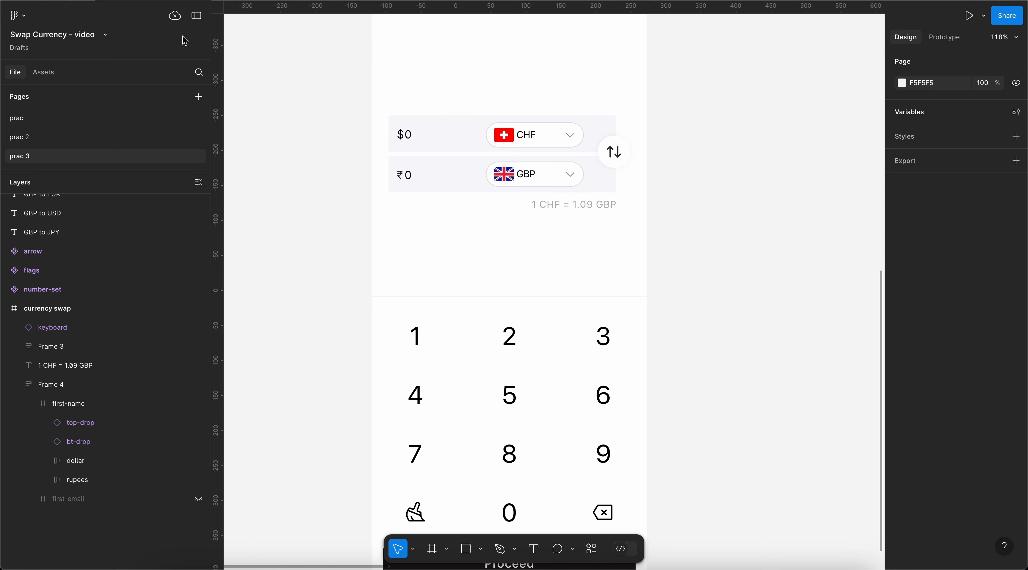
# Run the prototype again and open the top currency dropdown to check its full currency list
pyautogui.moveTo(178, 24)
pyautogui.press('super+alt+Return')
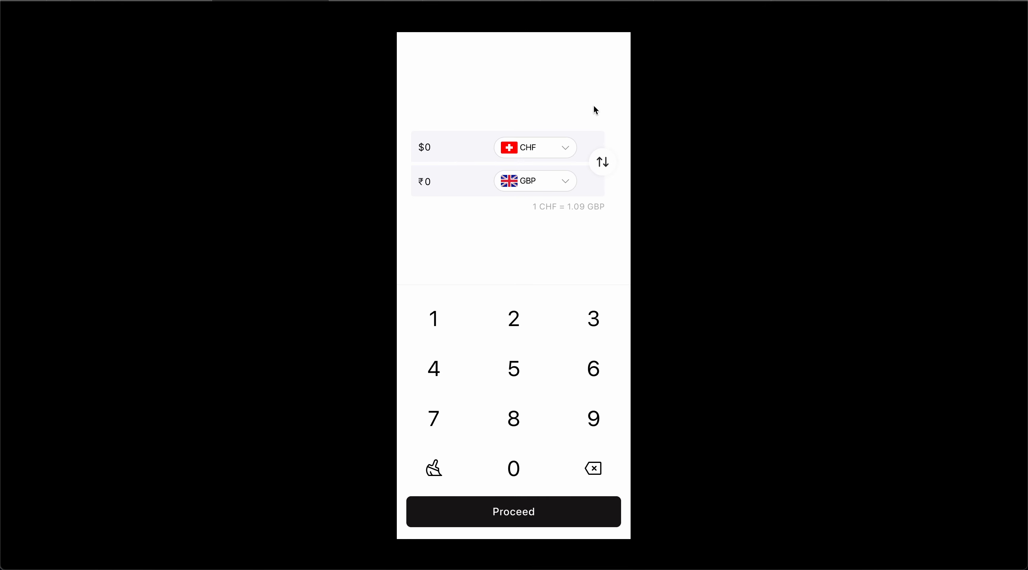
pyautogui.click(569, 102)
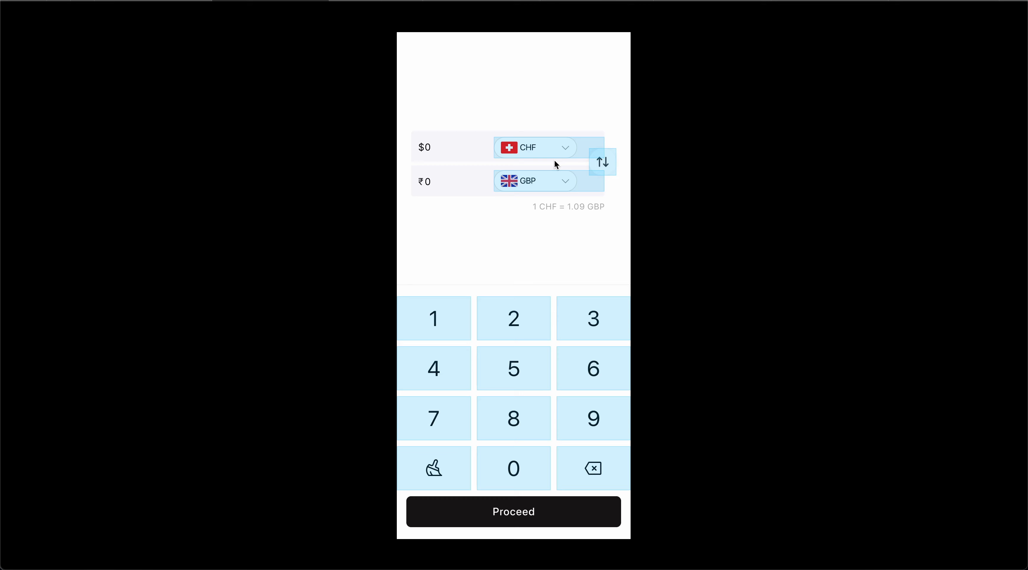
pyautogui.click(530, 151)
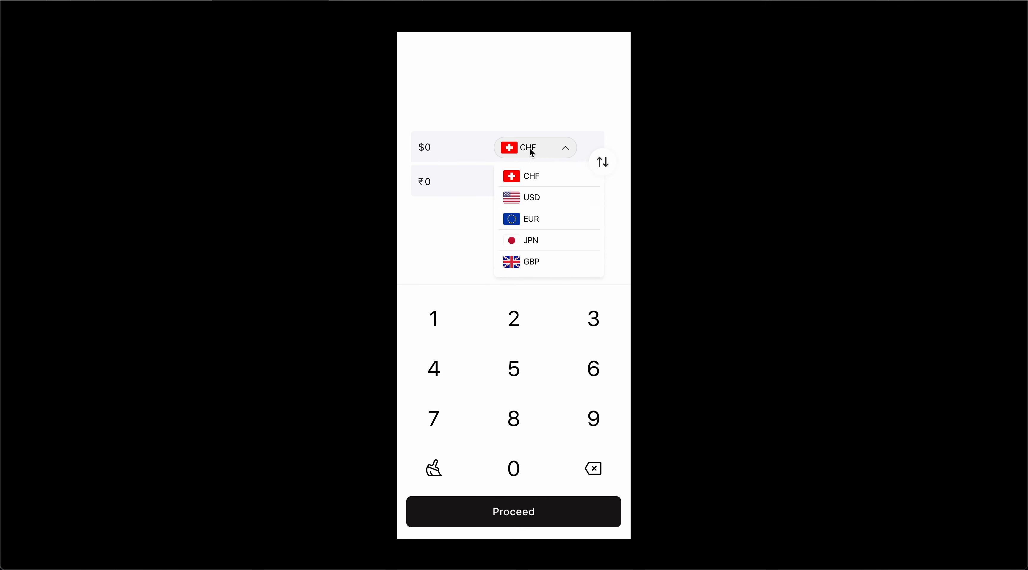
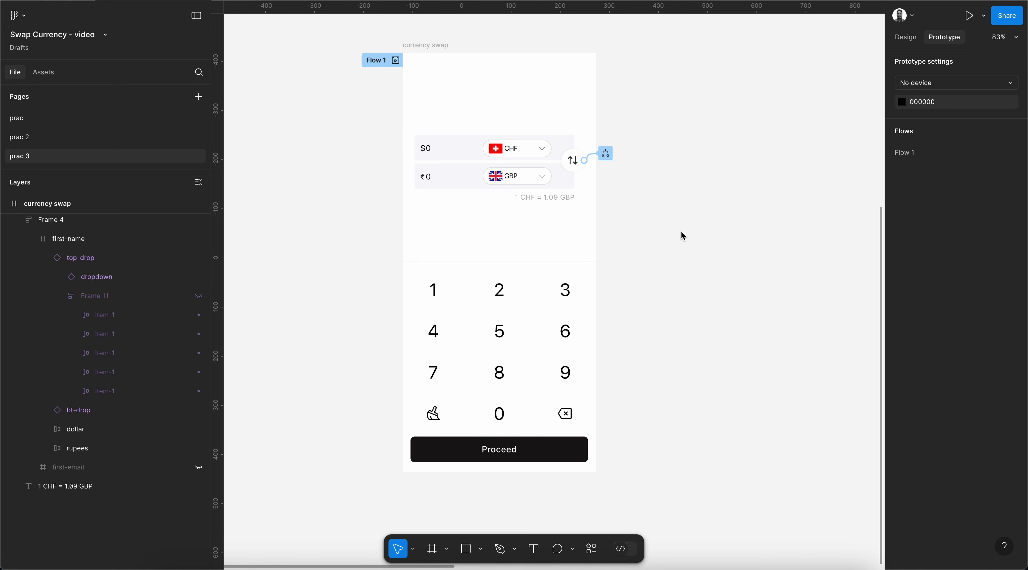
# Return to the design view and look over the dropdown, flag, number and keyboard components around the currency swap frame
pyautogui.click(905, 36)
pyautogui.scroll(-3, 656, 238)
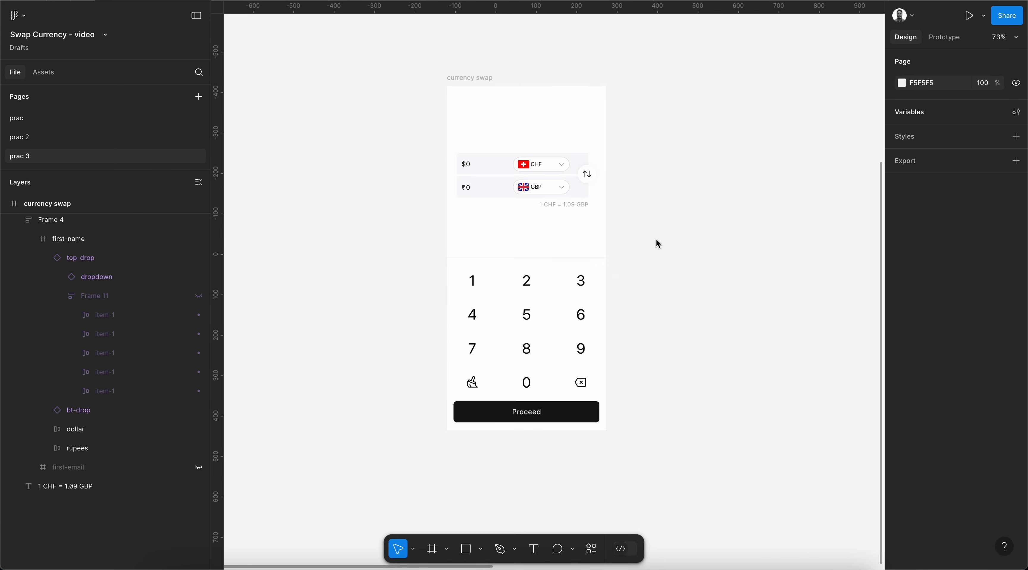
pyautogui.scroll(-3, 604, 267)
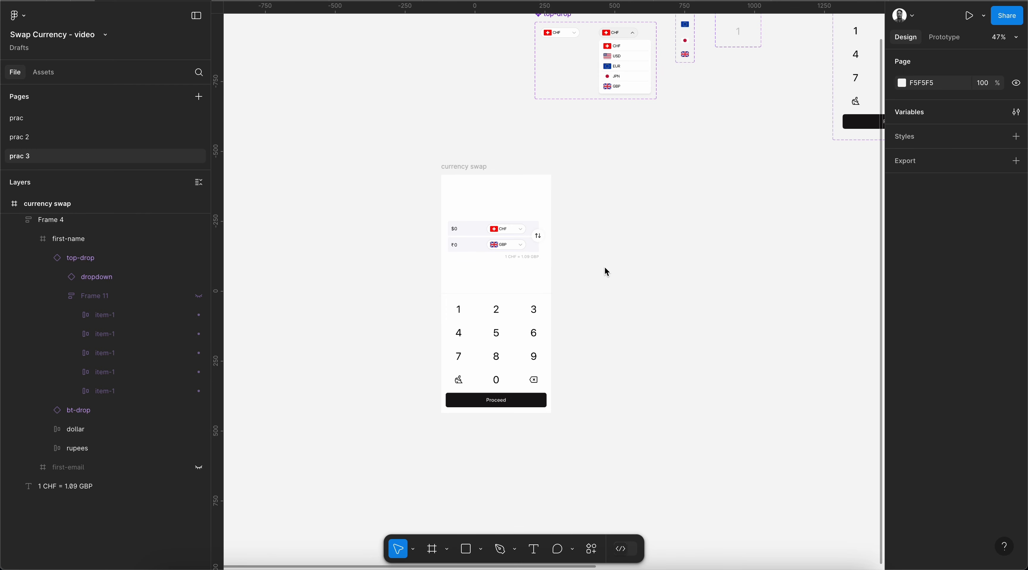
pyautogui.hscroll(4, 605, 266)
pyautogui.scroll(2, 605, 266)
pyautogui.hscroll(2, 684, 324)
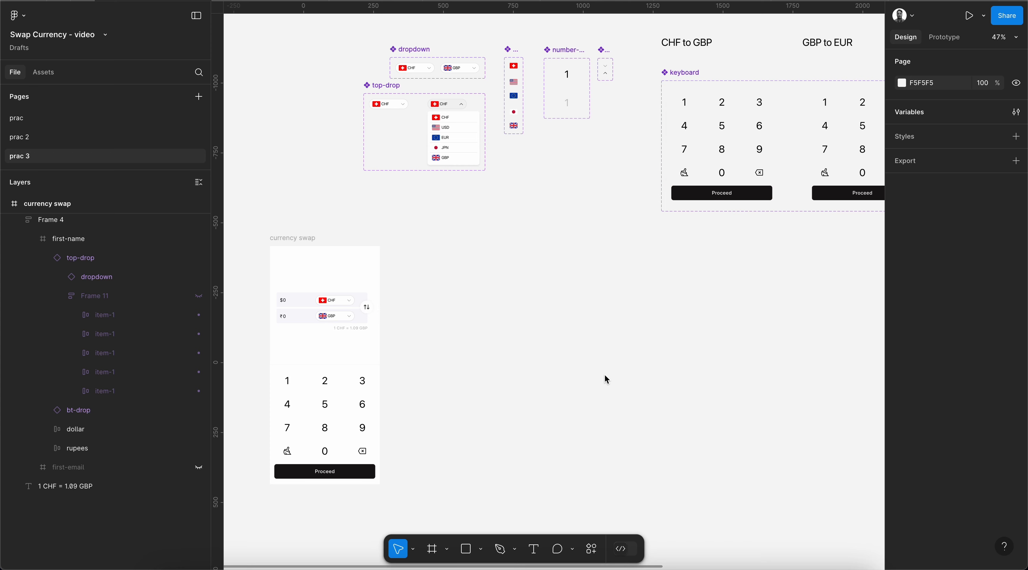
pyautogui.hscroll(5, 605, 376)
pyautogui.scroll(2, 605, 376)
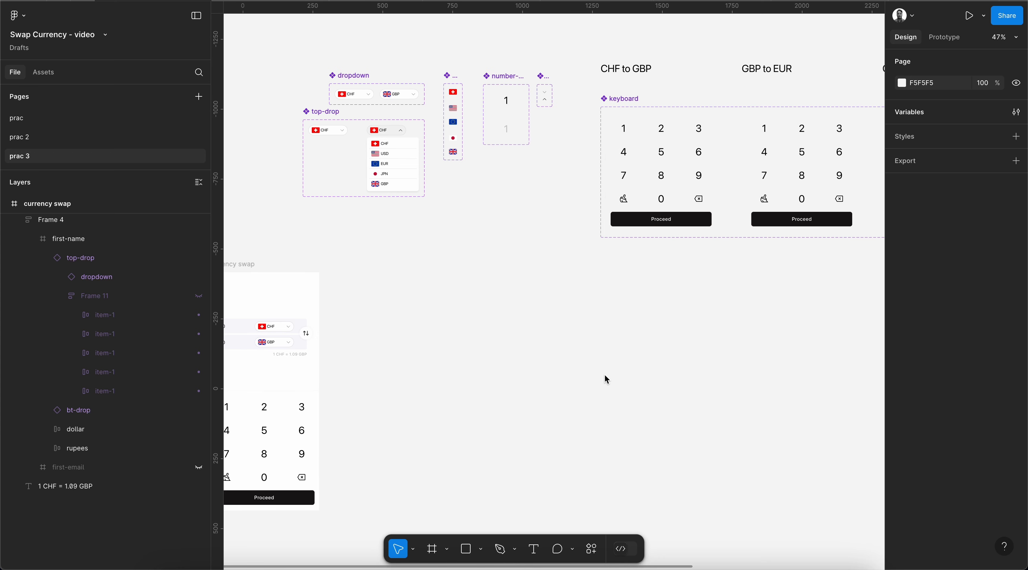
pyautogui.hscroll(-10, 692, 218)
pyautogui.scroll(-7, 691, 218)
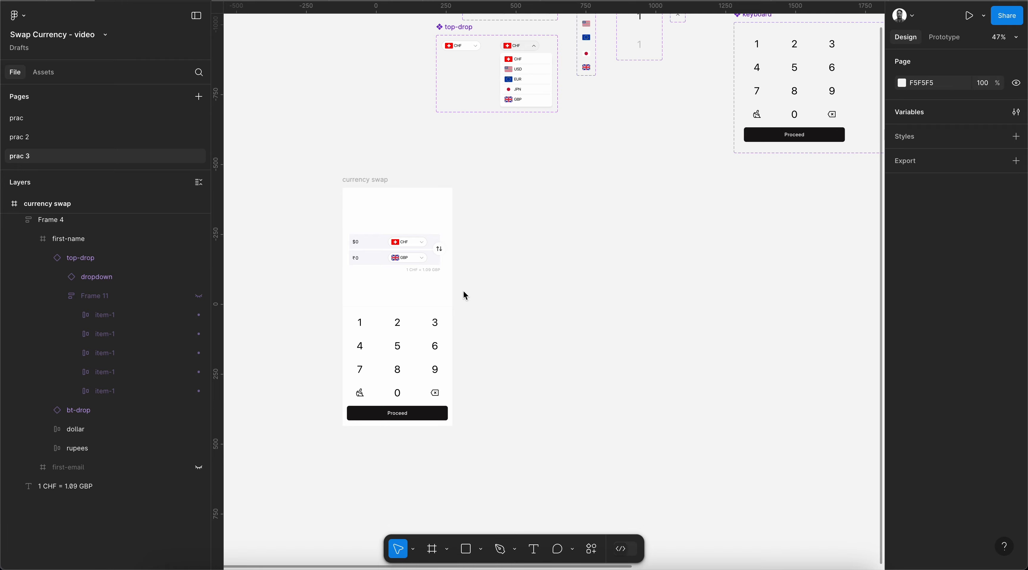
# Try binding the CHF label in the dropdown component set to the top-flag variable, and detach it again
pyautogui.scroll(3, 463, 296)
pyautogui.scroll(5, 463, 295)
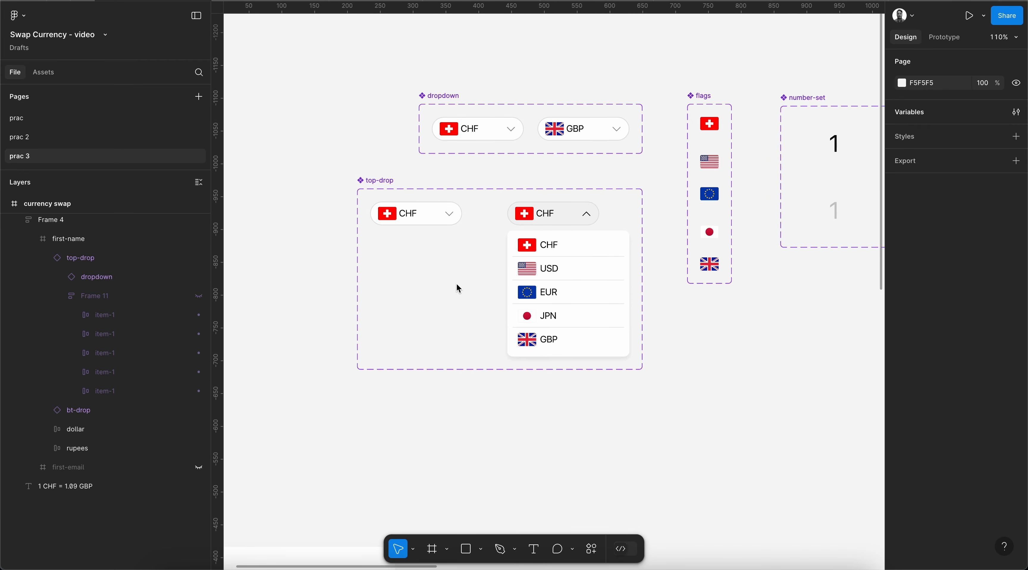
pyautogui.doubleClick(466, 131)
pyautogui.scroll(-2, 468, 131)
pyautogui.scroll(3, 468, 131)
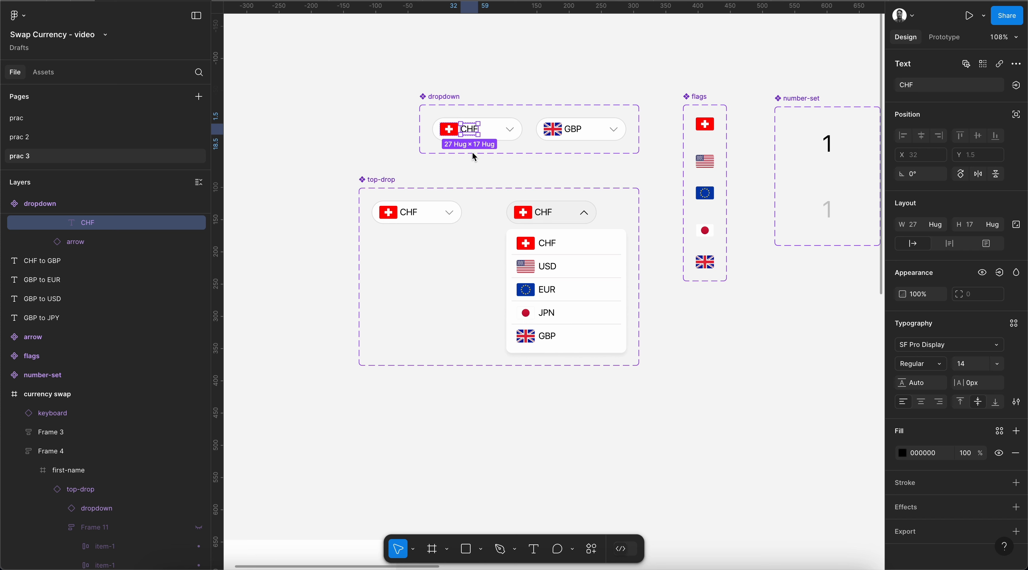
pyautogui.click(1016, 85)
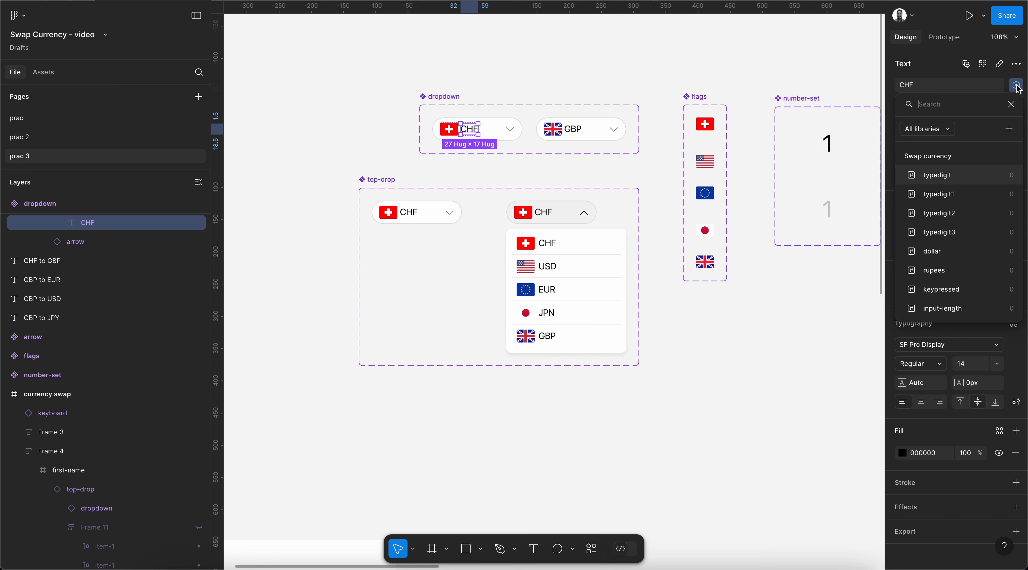
pyautogui.scroll(-5, 949, 263)
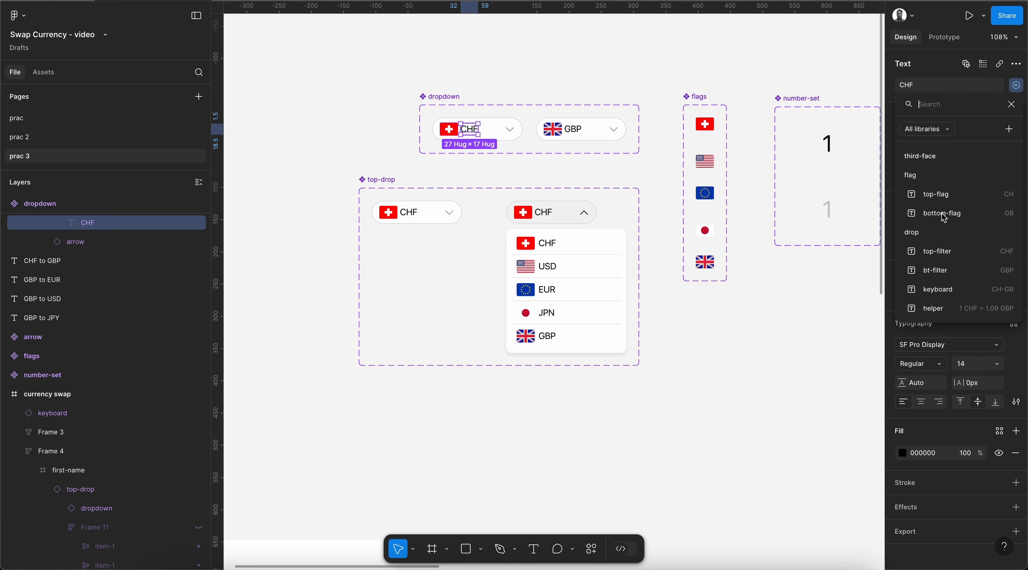
pyautogui.click(943, 193)
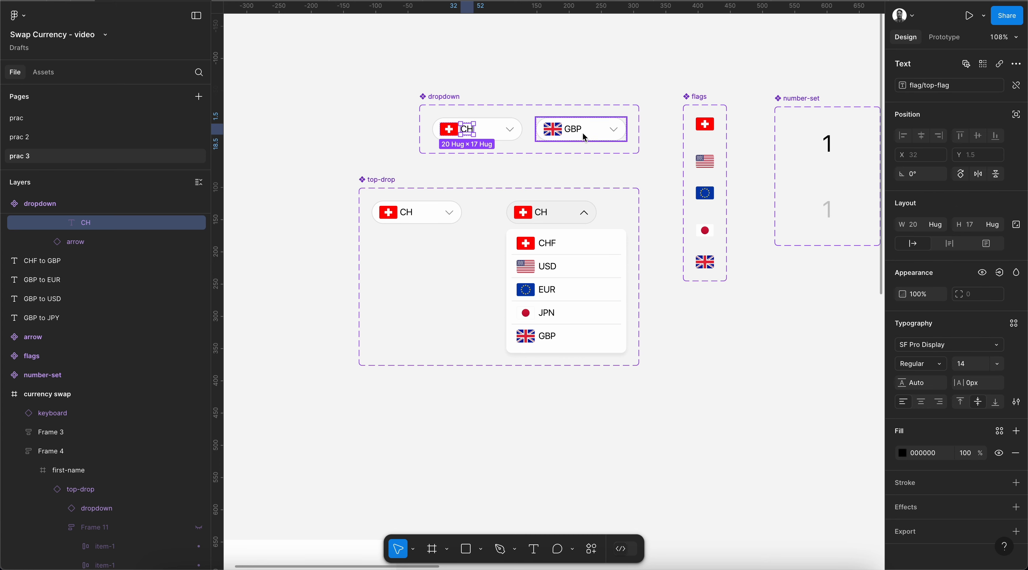
pyautogui.click(1015, 85)
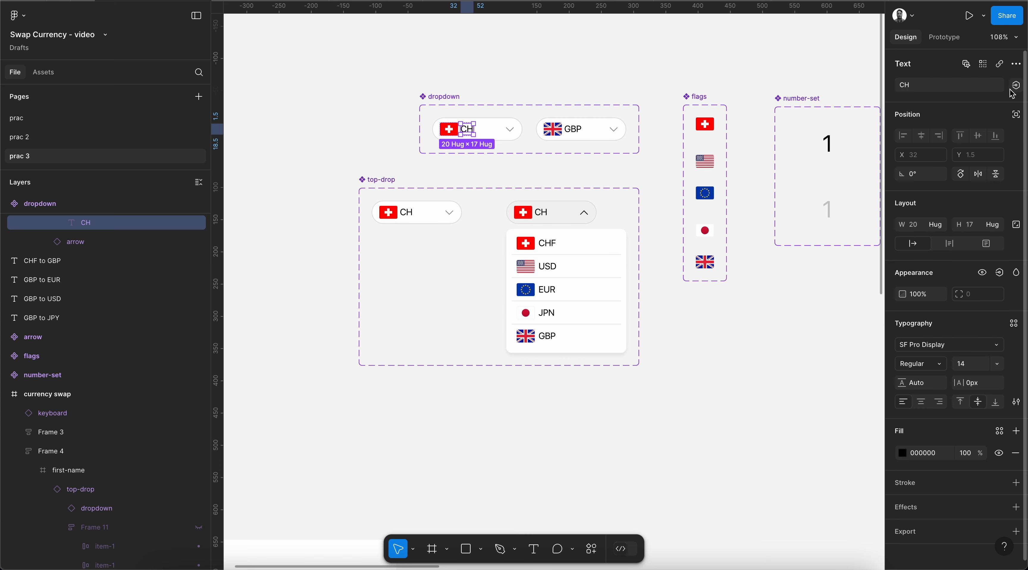
# Bind the first dropdown variant's currency label to the top-filter variable
pyautogui.click(1016, 86)
pyautogui.scroll(-5, 938, 300)
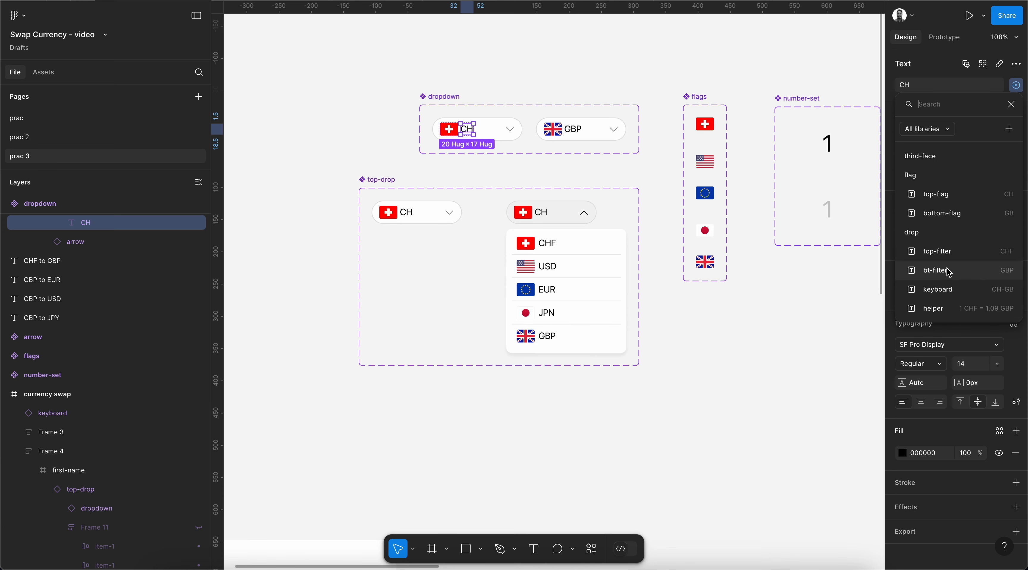
pyautogui.click(947, 256)
# Bind the GBP label in the second dropdown variant to the bt-filter variable
pyautogui.click(573, 129)
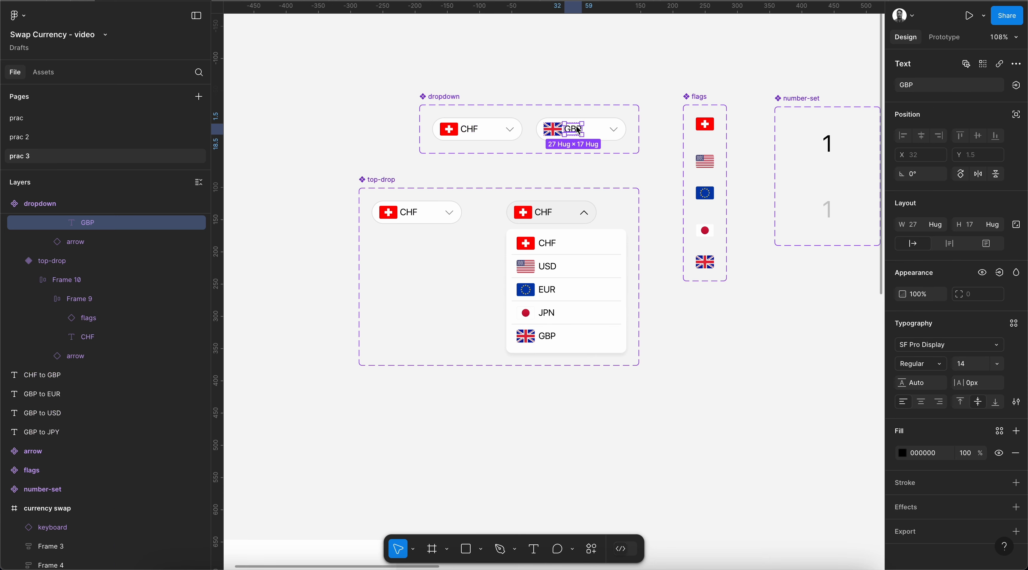
pyautogui.click(1016, 85)
pyautogui.scroll(-3, 951, 216)
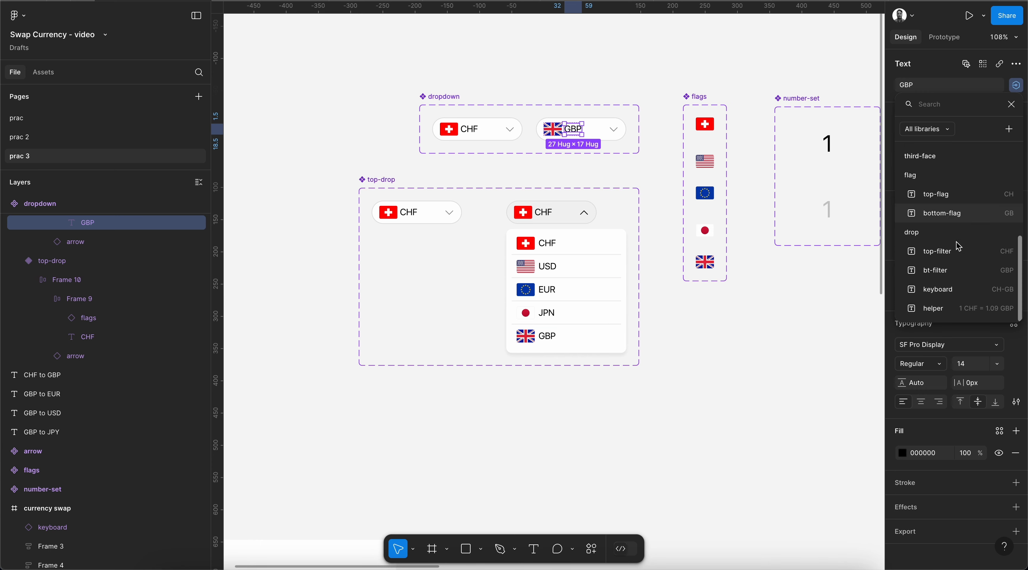
pyautogui.click(947, 273)
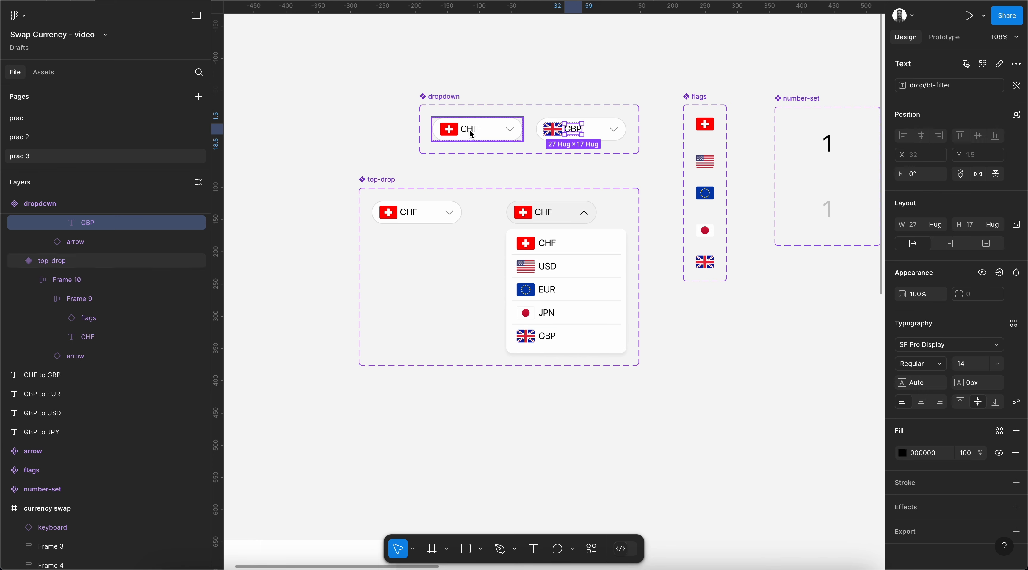
# Bind the country property of the UK flag in the second dropdown variant to the bottom-flag variable
pyautogui.click(552, 129)
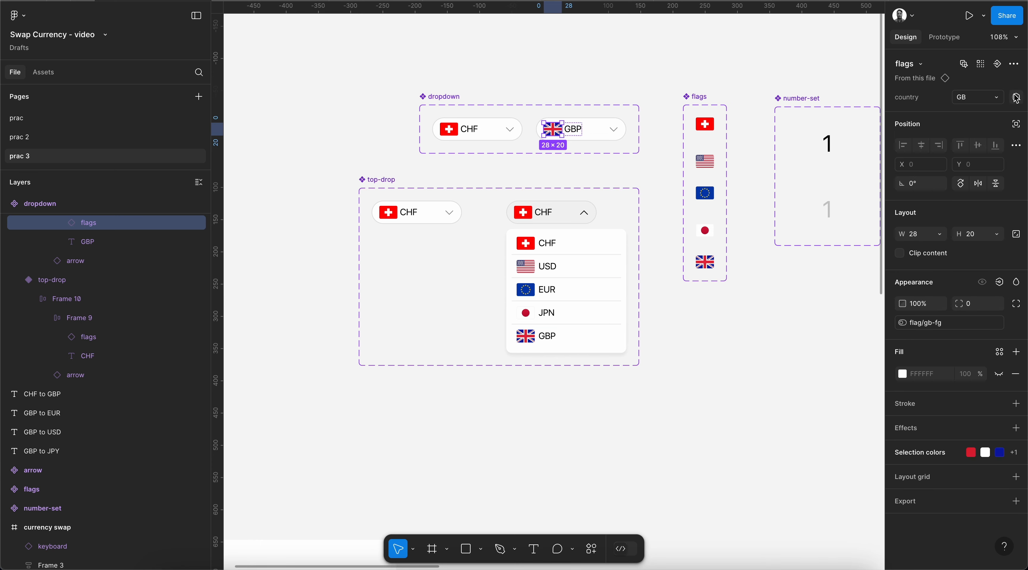
pyautogui.click(1015, 97)
pyautogui.scroll(-3, 954, 317)
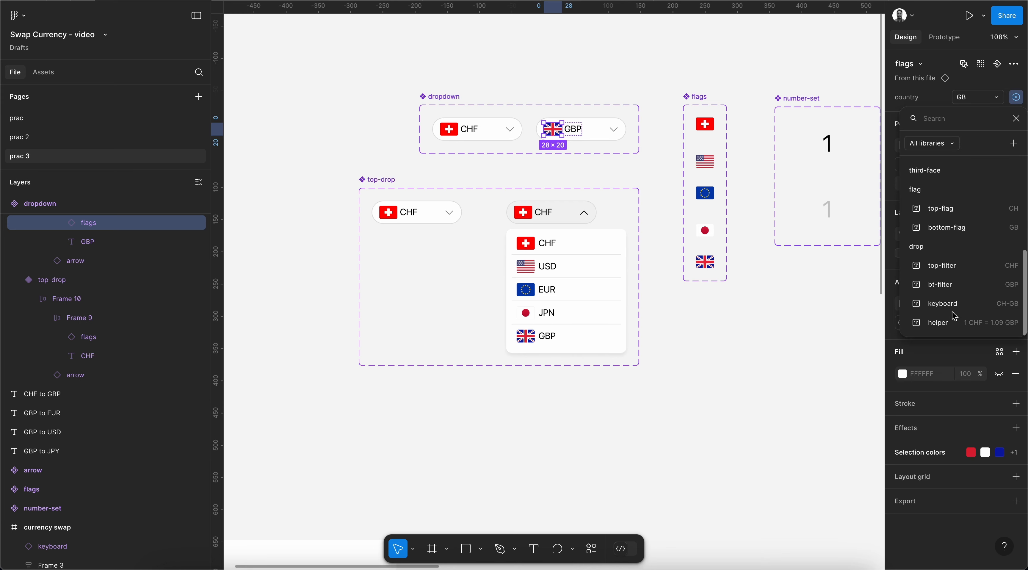
pyautogui.click(954, 230)
pyautogui.click(469, 129)
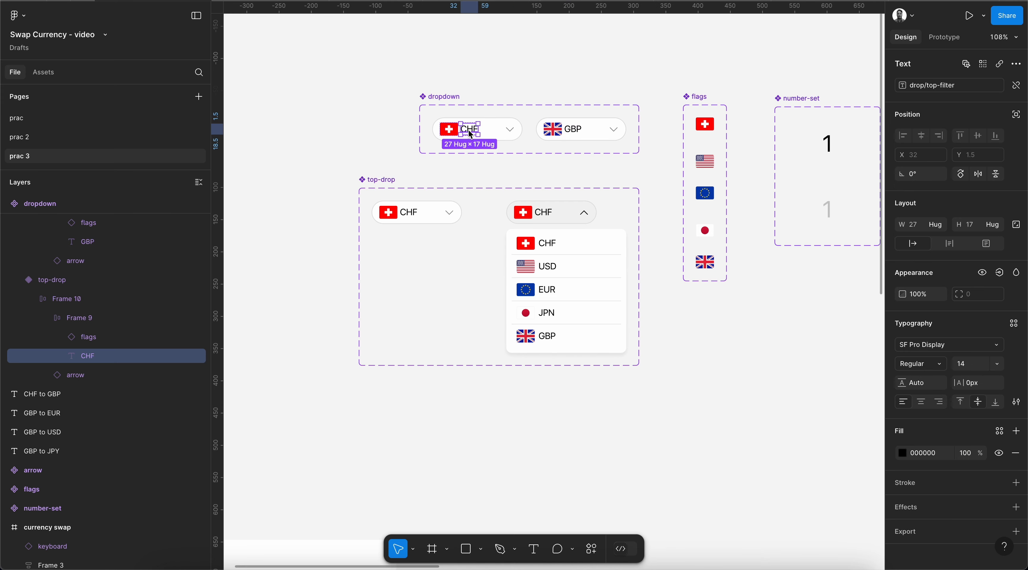
# Bind the country property of the Swiss flag in the first dropdown variant to the top-flag variable
pyautogui.click(448, 128)
pyautogui.click(1015, 97)
pyautogui.scroll(-5, 960, 268)
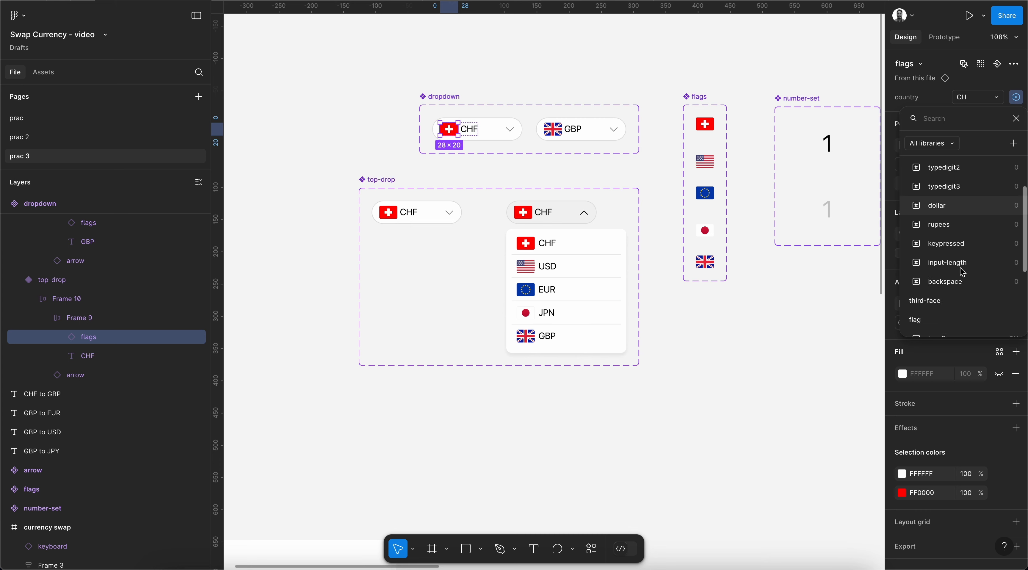
pyautogui.click(957, 210)
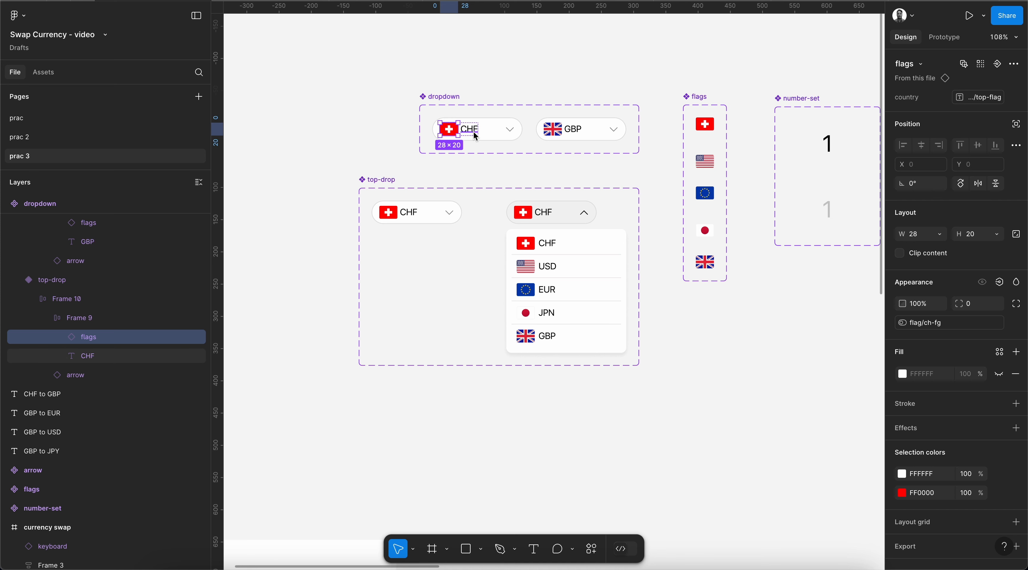
pyautogui.click(507, 75)
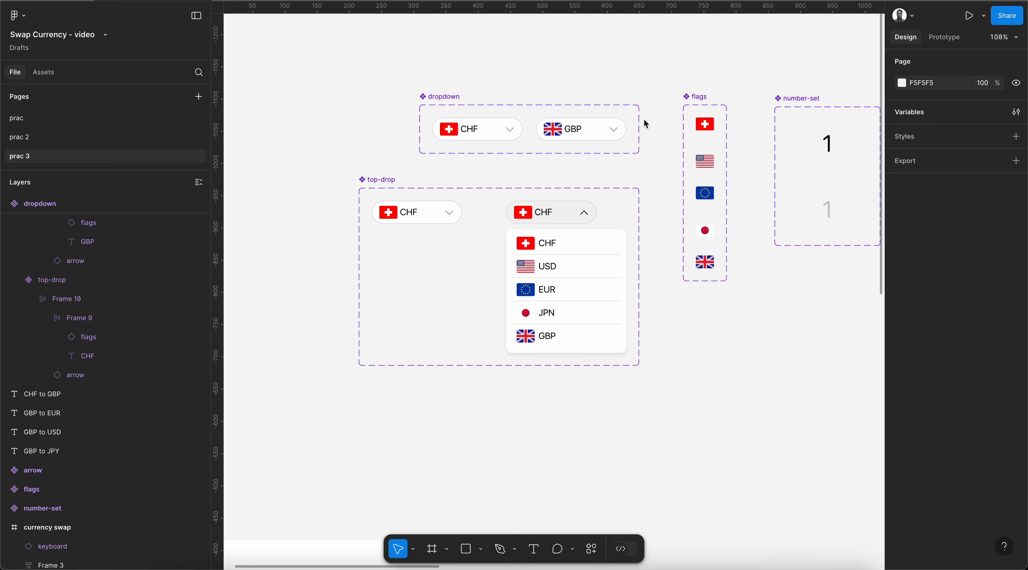
# Examine the keyboard component set's type property and the variables in the third-face collection
pyautogui.hscroll(10, 643, 118)
pyautogui.scroll(-5, 554, 166)
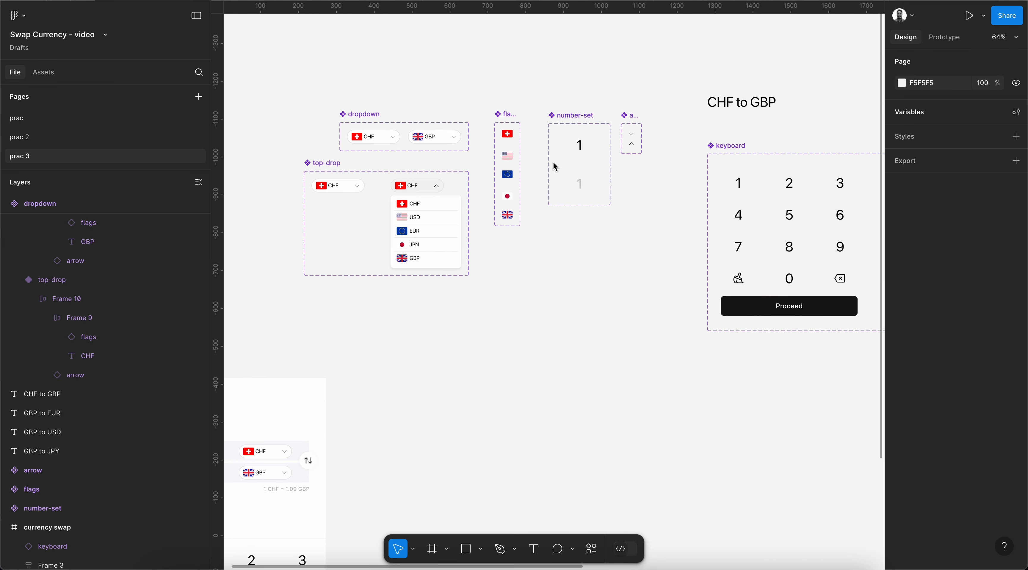
pyautogui.click(734, 144)
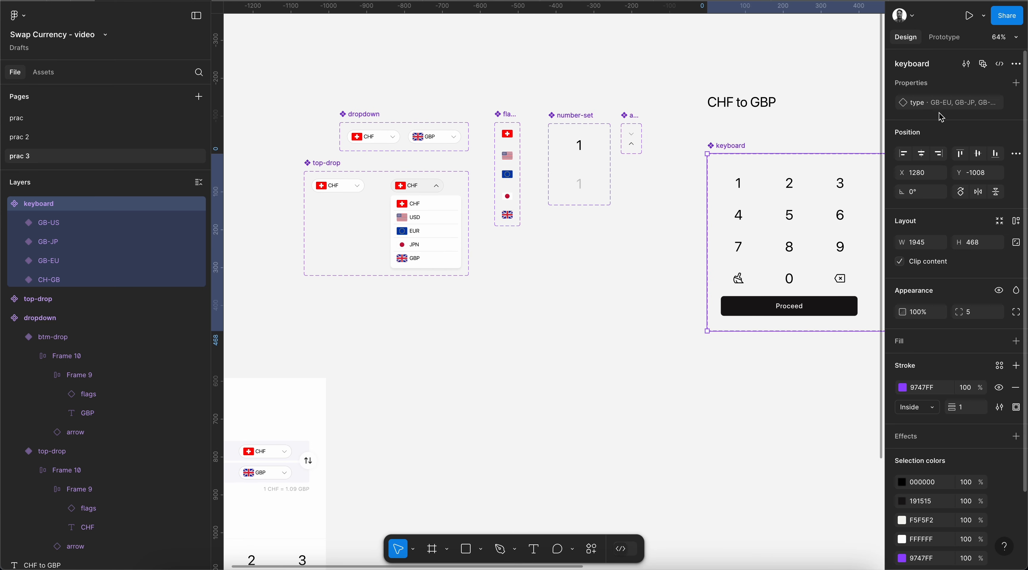
pyautogui.hscroll(-4, 558, 200)
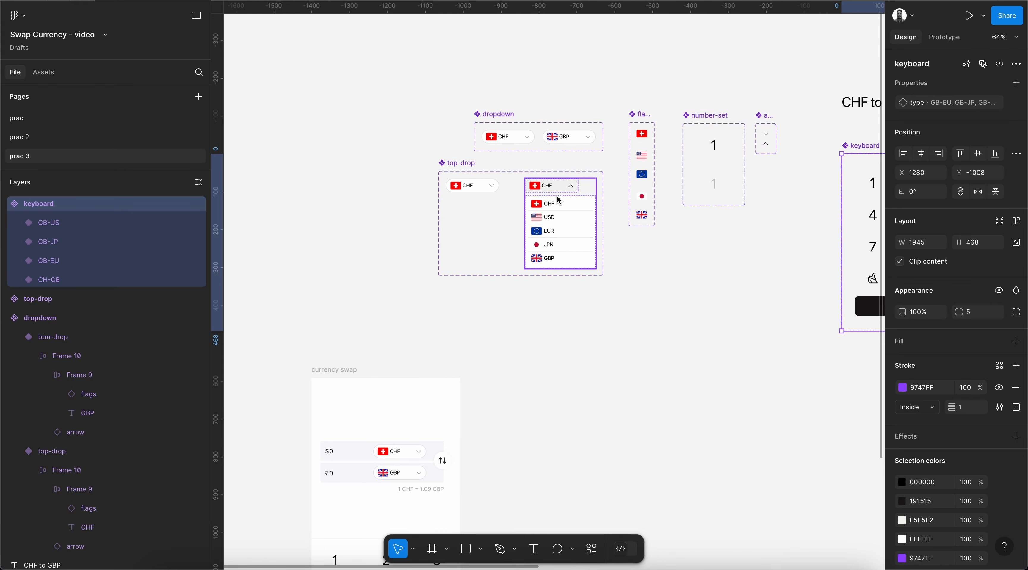
pyautogui.scroll(5, 559, 201)
pyautogui.press('Escape')
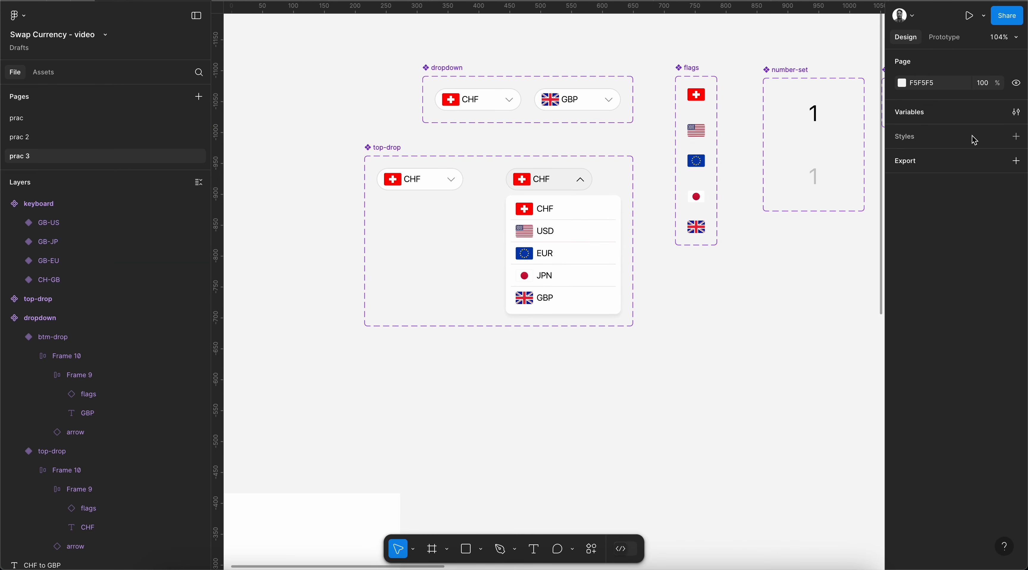
pyautogui.click(1015, 112)
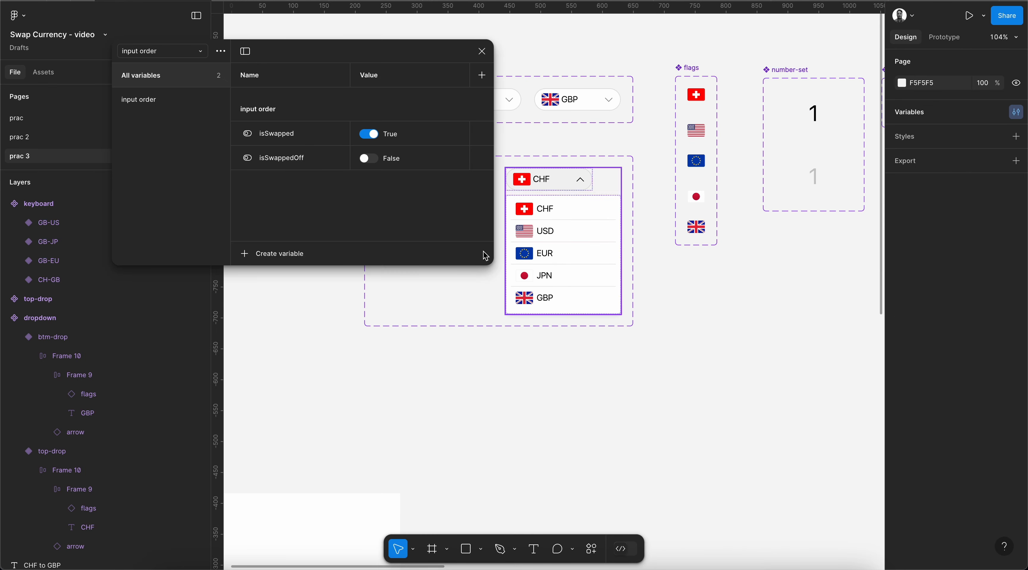
pyautogui.click(160, 52)
pyautogui.click(152, 78)
pyautogui.scroll(-5, 265, 183)
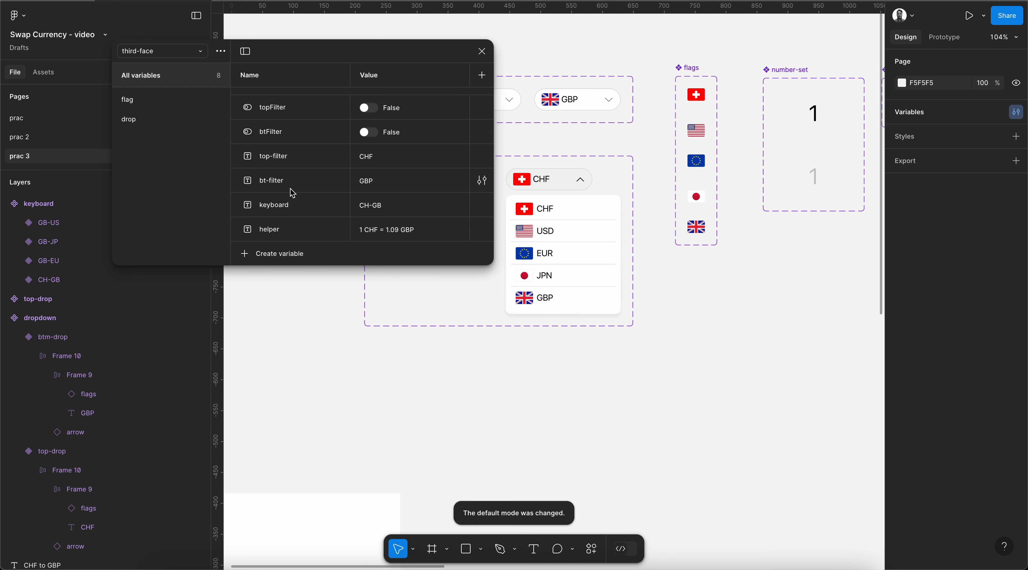
pyautogui.click(482, 51)
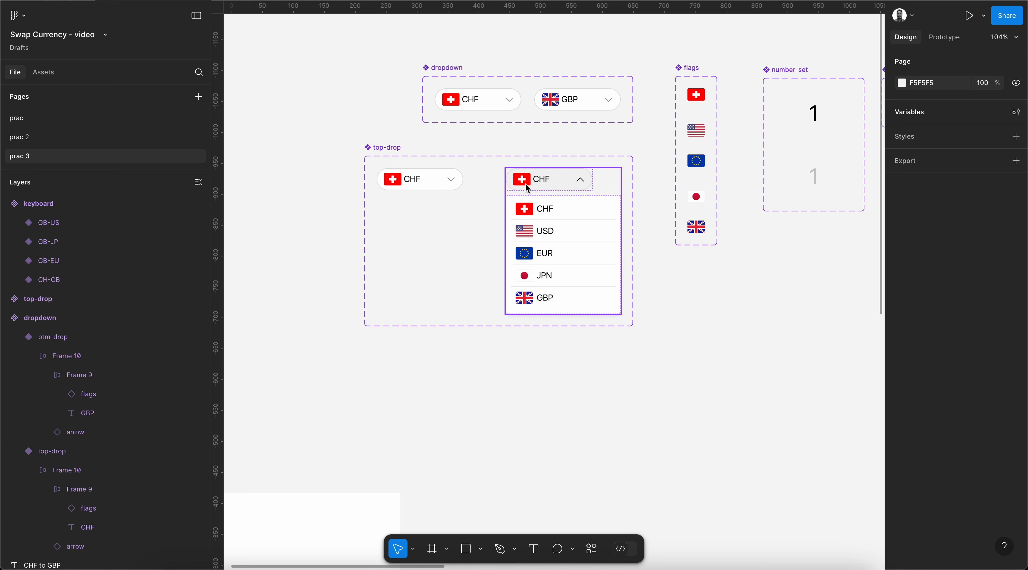
# Check the prototype interaction on the collapsed top-drop variant
pyautogui.click(441, 185)
pyautogui.click(936, 41)
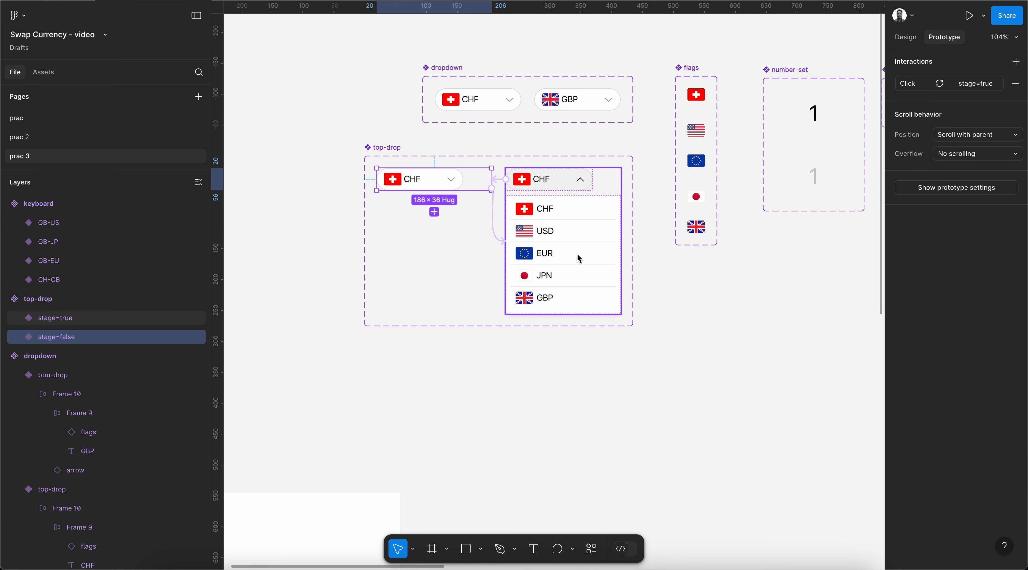
pyautogui.click(905, 37)
# Select the last item of the hidden Frame 11 list in the top-drop instance of the currency swap frame
pyautogui.click(618, 389)
pyautogui.scroll(-2, 619, 384)
pyautogui.scroll(-5, 619, 384)
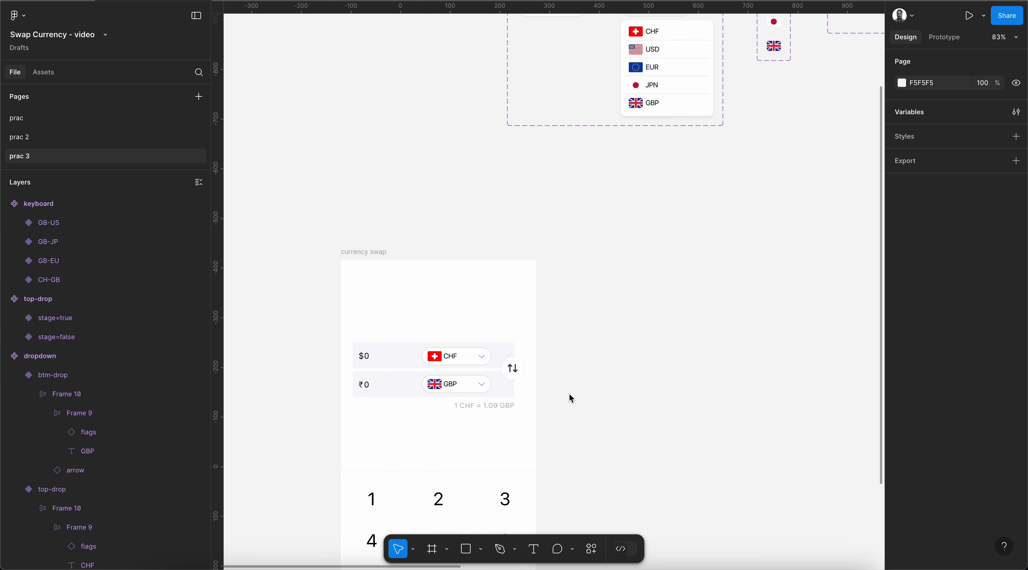
pyautogui.scroll(-5, 571, 398)
pyautogui.scroll(-4, 458, 291)
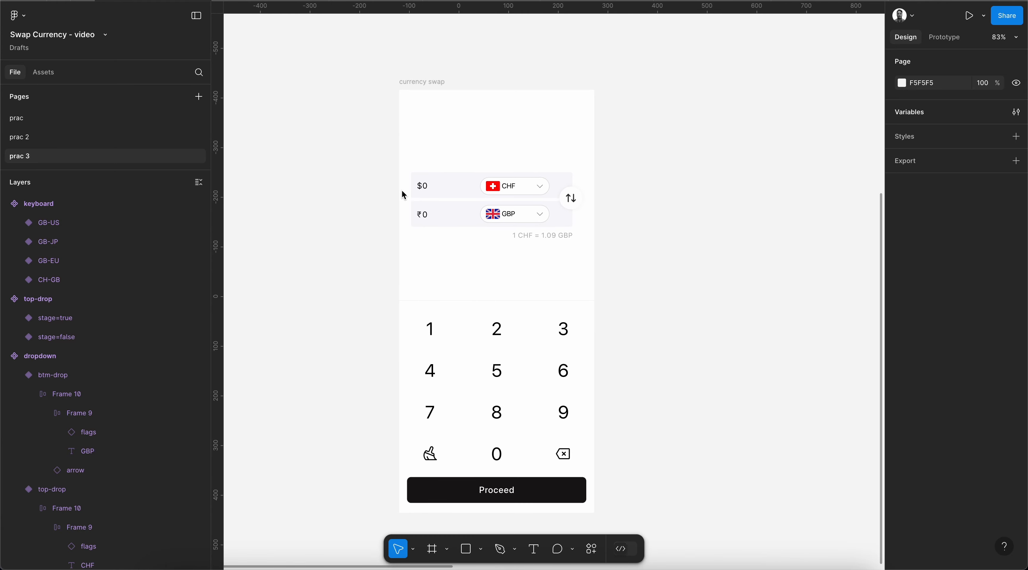
pyautogui.click(492, 213)
pyautogui.scroll(4, 493, 212)
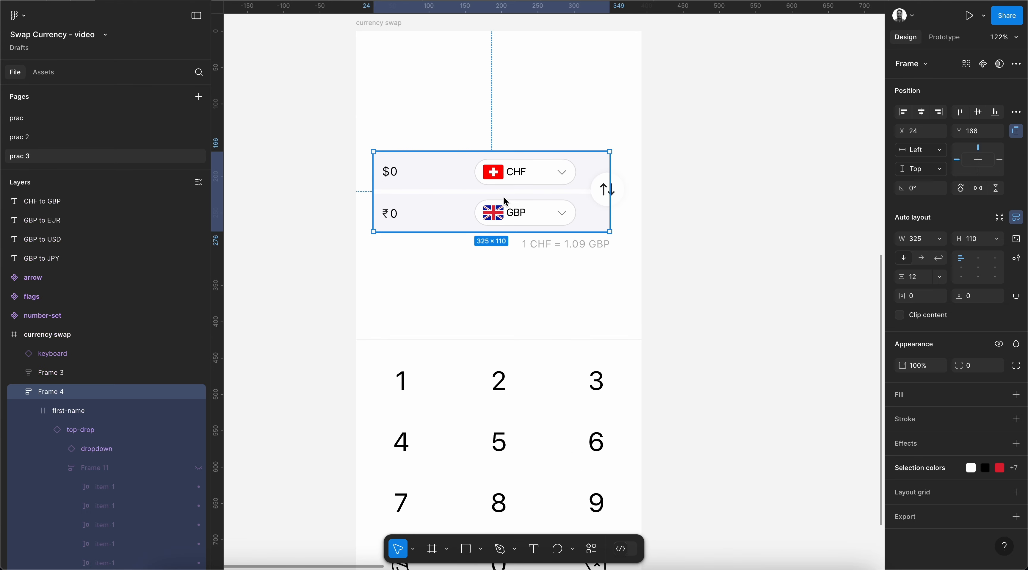
pyautogui.scroll(-3, 112, 383)
pyautogui.click(115, 460)
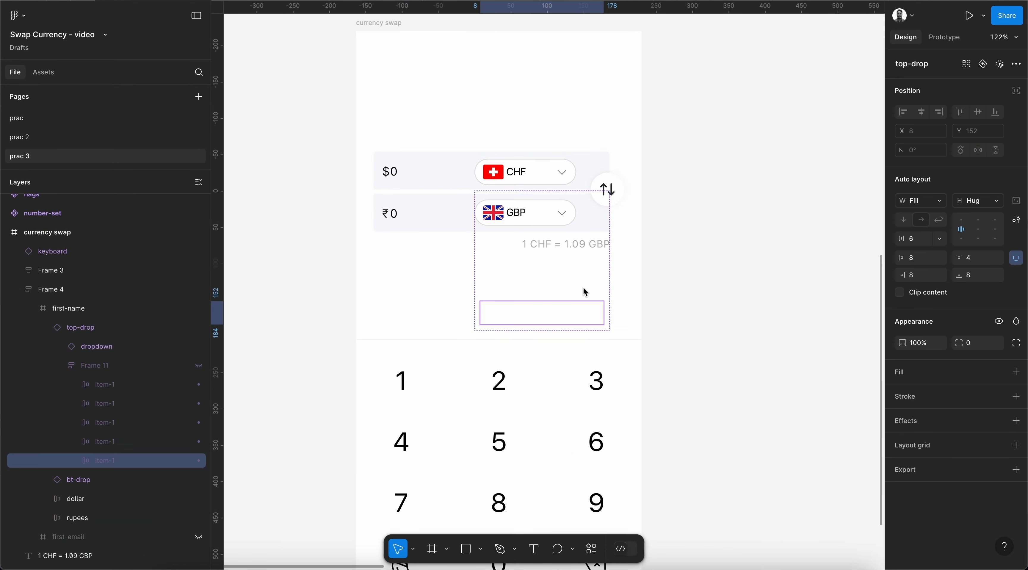
pyautogui.scroll(-4, 619, 195)
pyautogui.scroll(5, 619, 195)
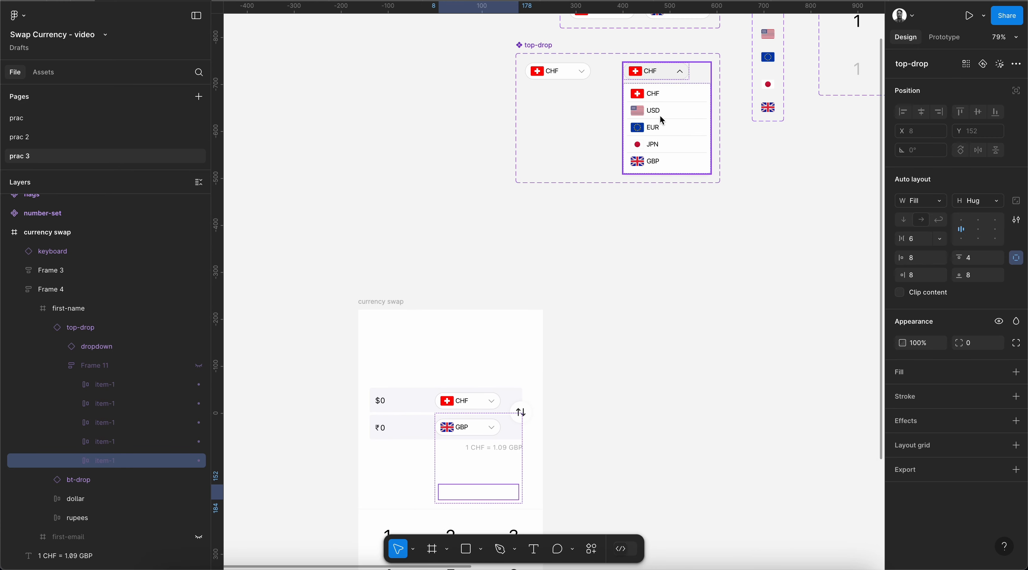
pyautogui.scroll(-3, 658, 172)
pyautogui.hscroll(10, 657, 172)
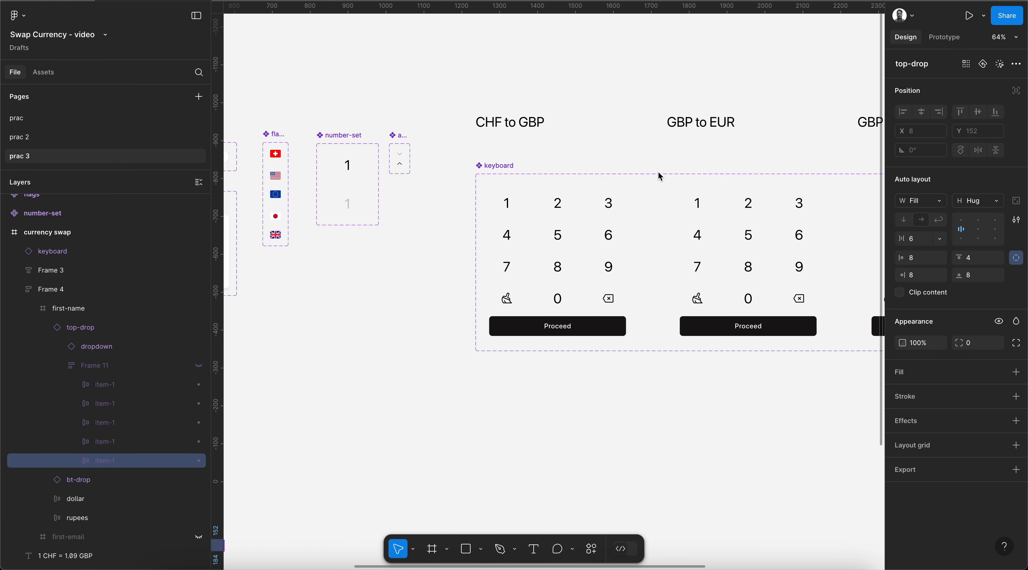
pyautogui.hscroll(-10, 686, 140)
pyautogui.scroll(-6, 686, 141)
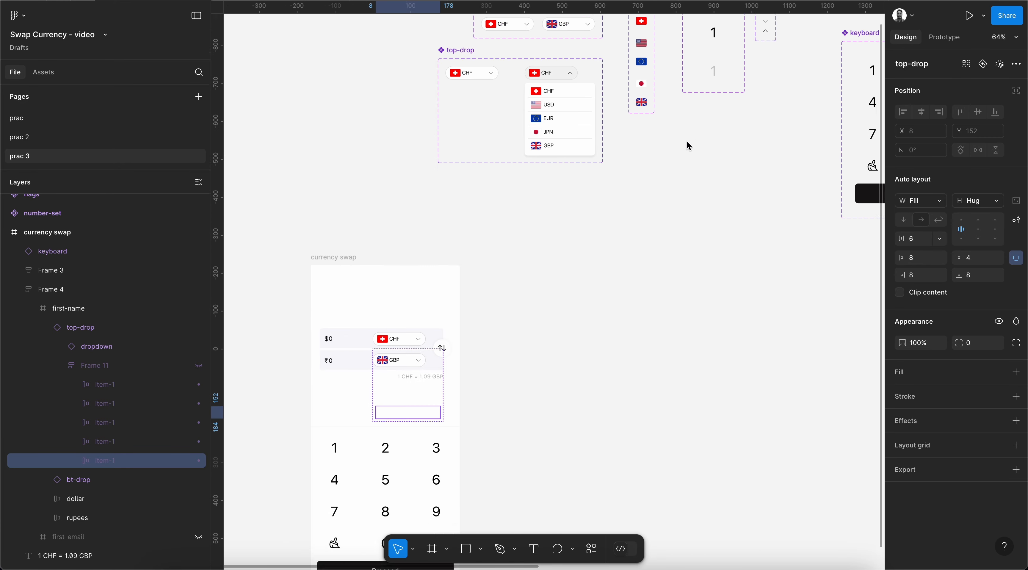
pyautogui.scroll(4, 464, 330)
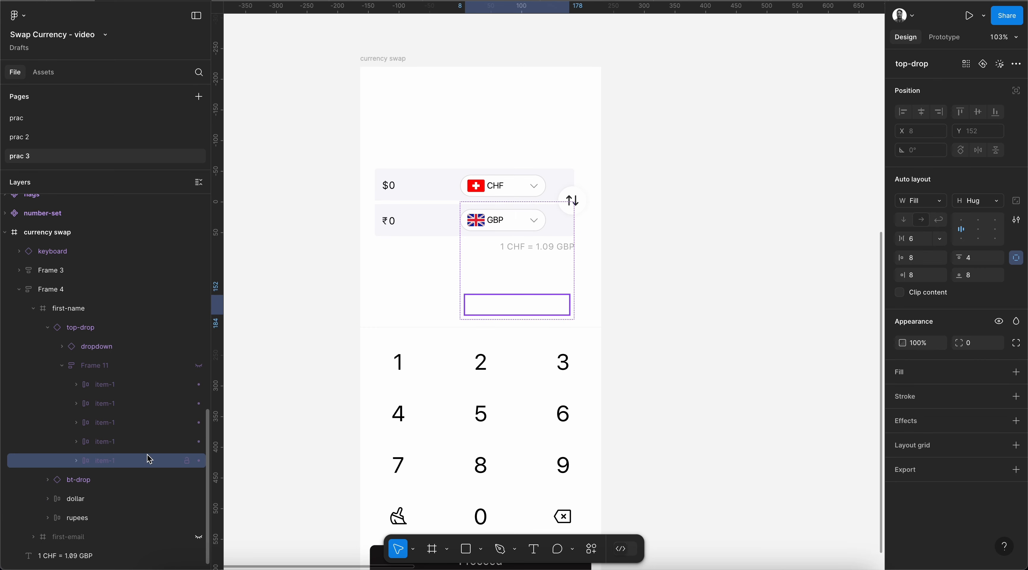
# Add an On tap interaction to the last top-drop list item that sets the drop/top-filter variable to "GBP"
pyautogui.click(958, 36)
pyautogui.click(1016, 61)
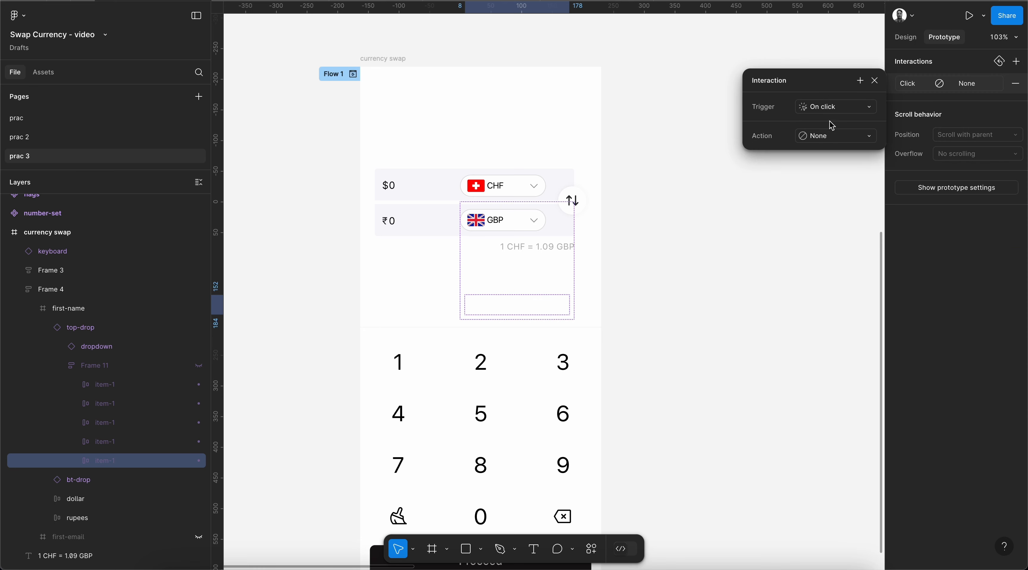
pyautogui.click(833, 136)
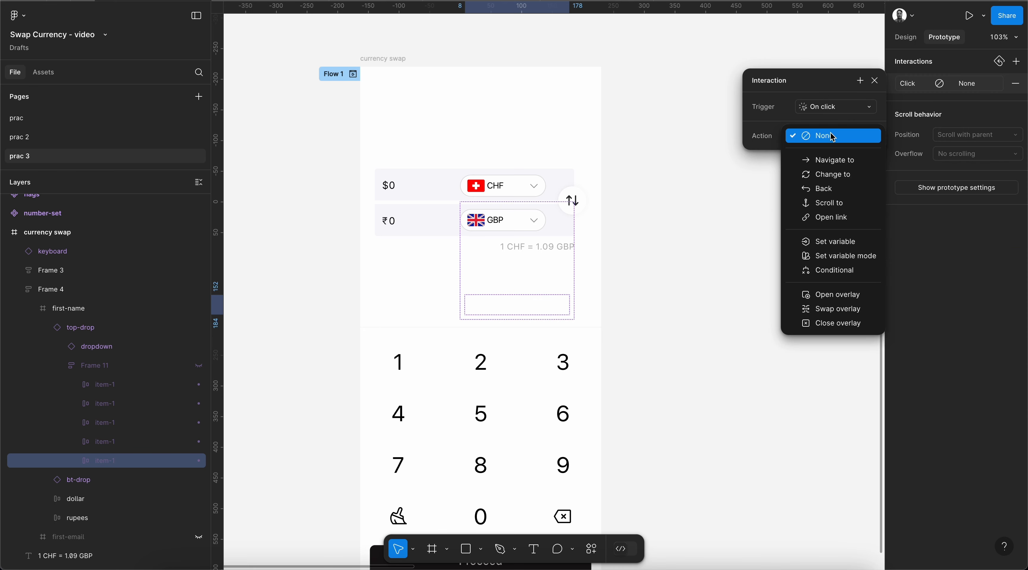
pyautogui.click(846, 241)
pyautogui.scroll(-5, 839, 291)
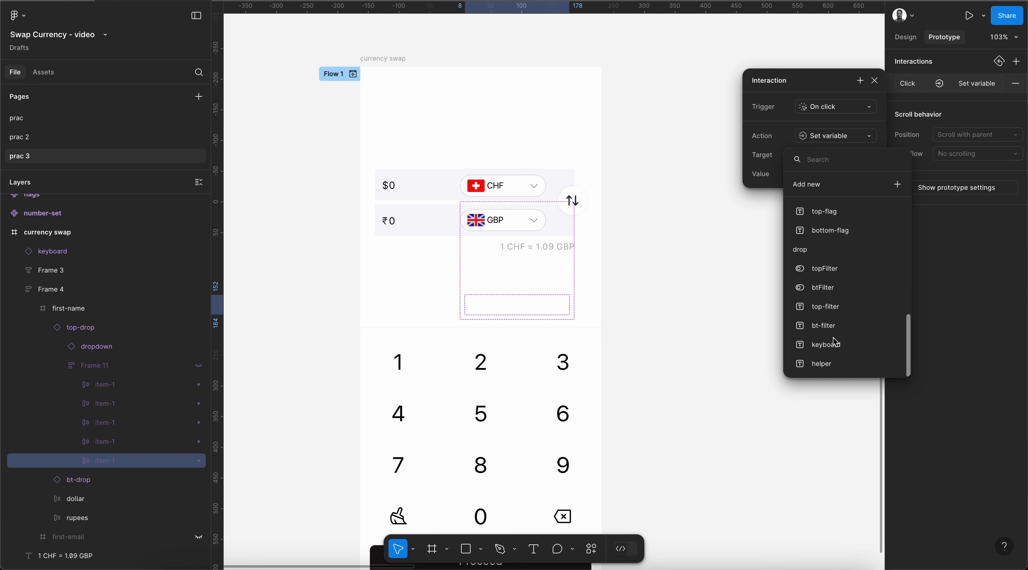
pyautogui.click(836, 307)
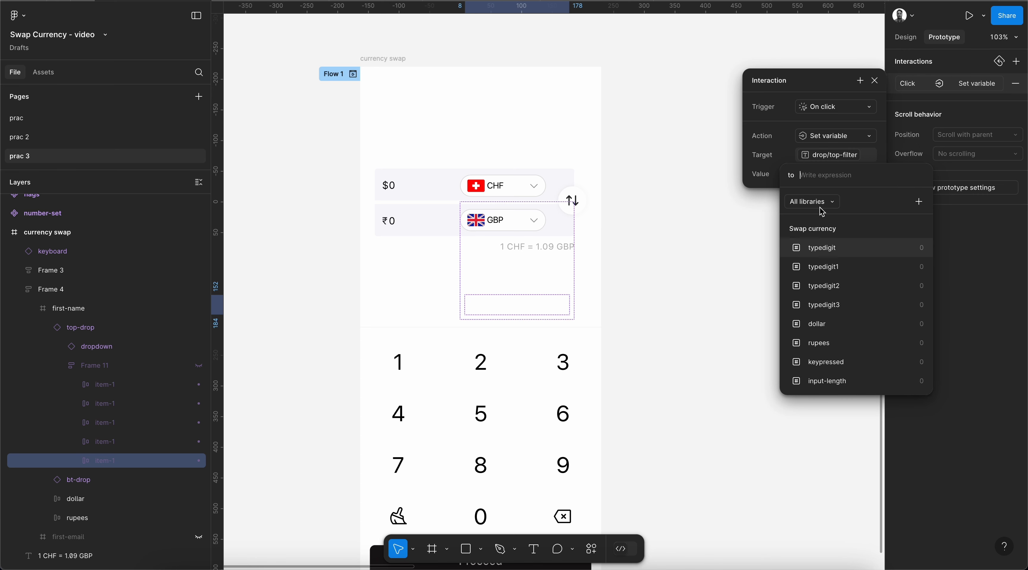
pyautogui.click(802, 175)
pyautogui.write('GBP"')
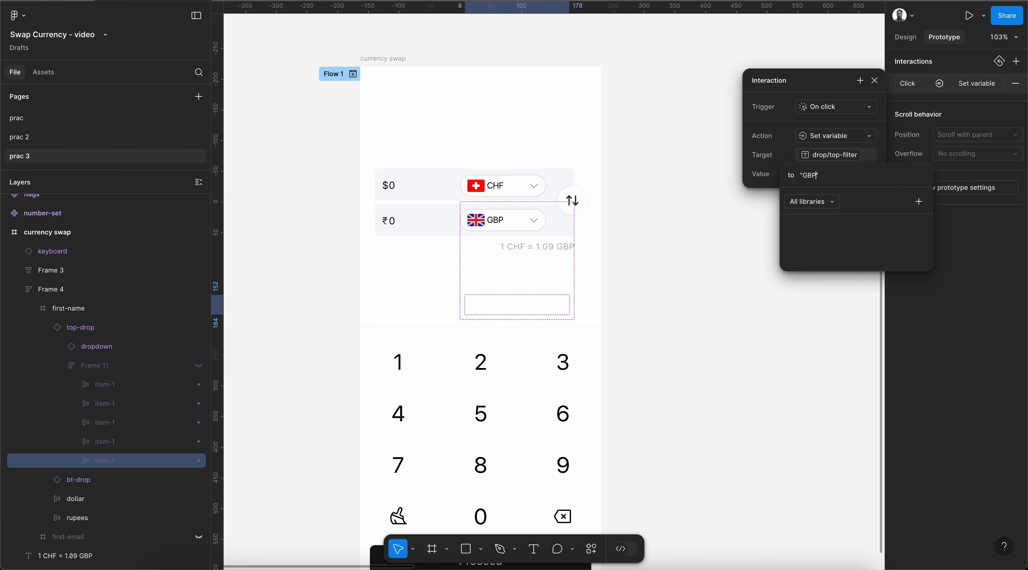
pyautogui.press('Return')
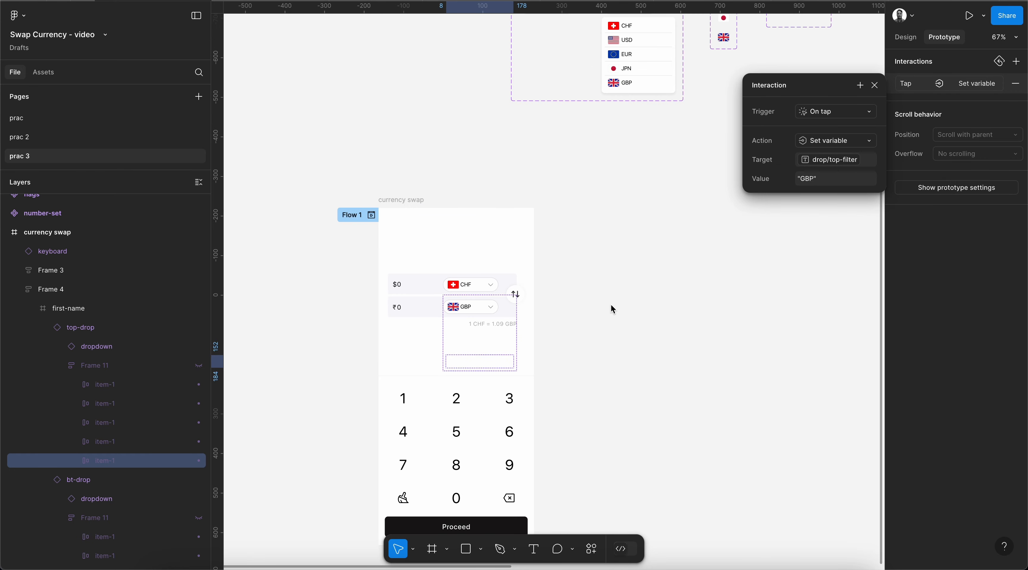
# Add a second action to the list item's interaction that sets the flag/top-flag variable to "GB"
pyautogui.scroll(4, 501, 308)
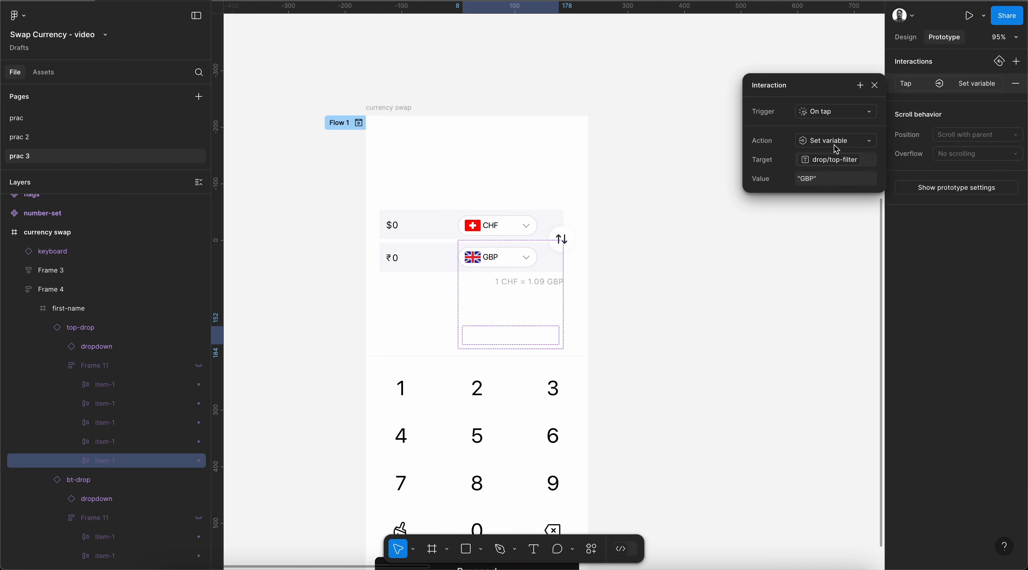
pyautogui.click(861, 90)
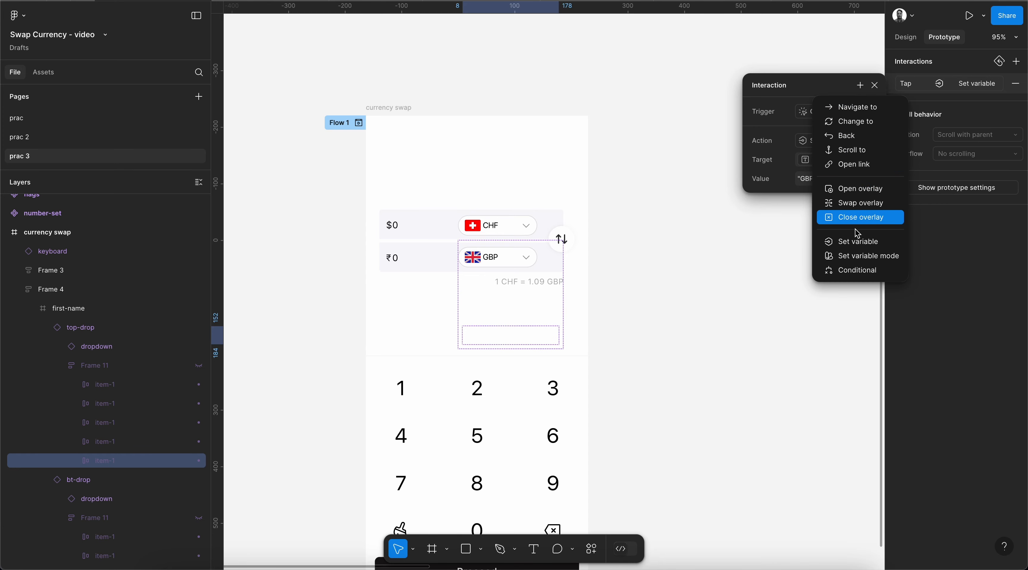
pyautogui.click(857, 241)
pyautogui.scroll(-10, 798, 280)
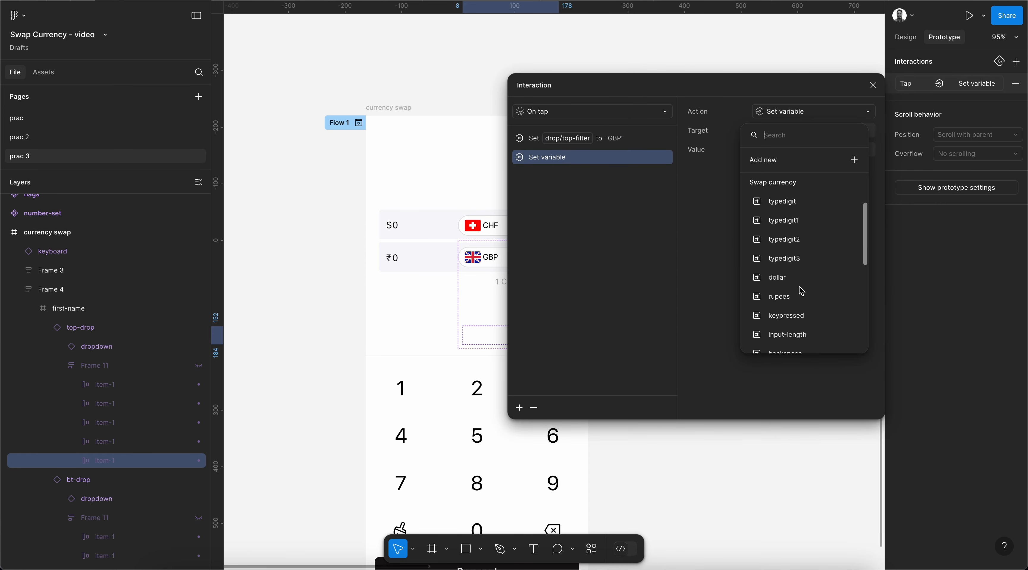
pyautogui.click(789, 186)
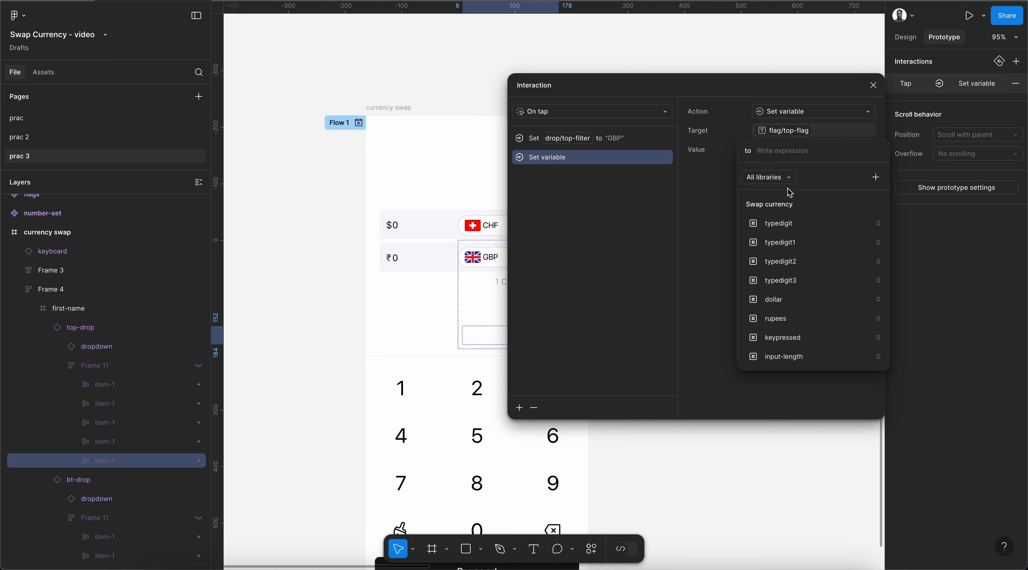
pyautogui.write('"GB')
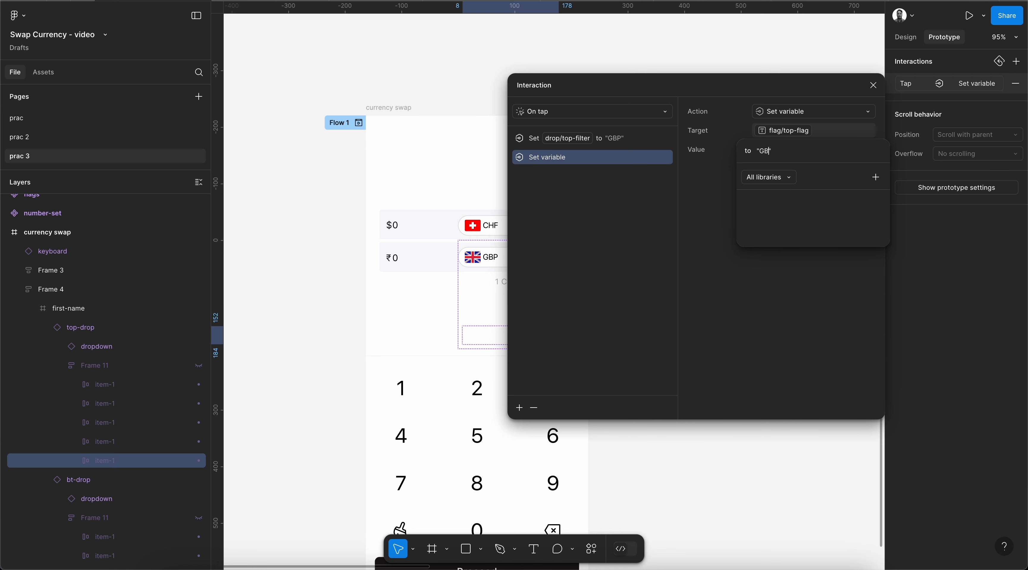
pyautogui.press('Return')
pyautogui.hscroll(4, 448, 304)
pyautogui.scroll(1, 448, 304)
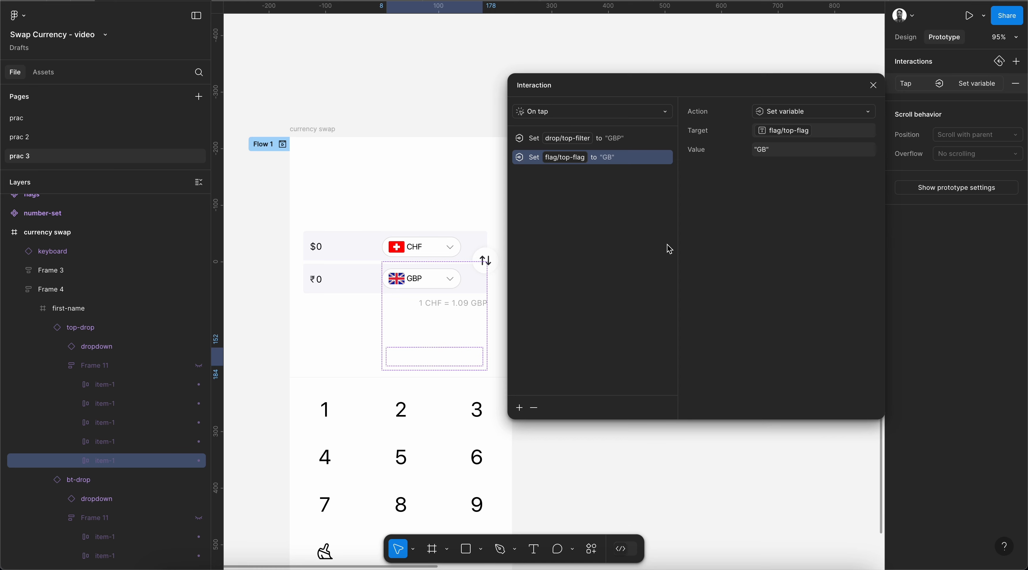
# Add a third action to the list item's interaction that sets the drop/topFilter variable to false
pyautogui.click(519, 407)
pyautogui.click(532, 490)
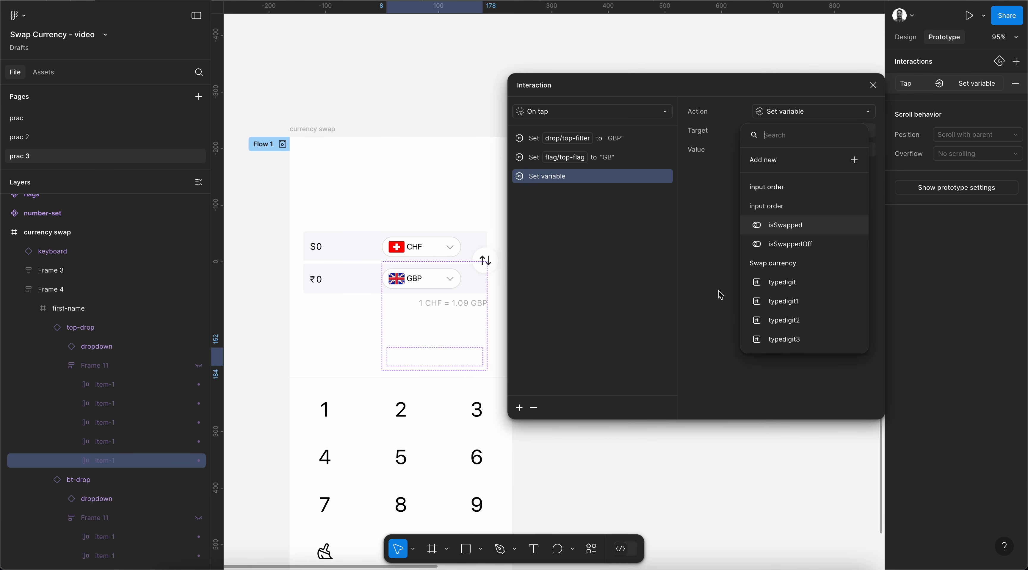
pyautogui.scroll(-6, 797, 295)
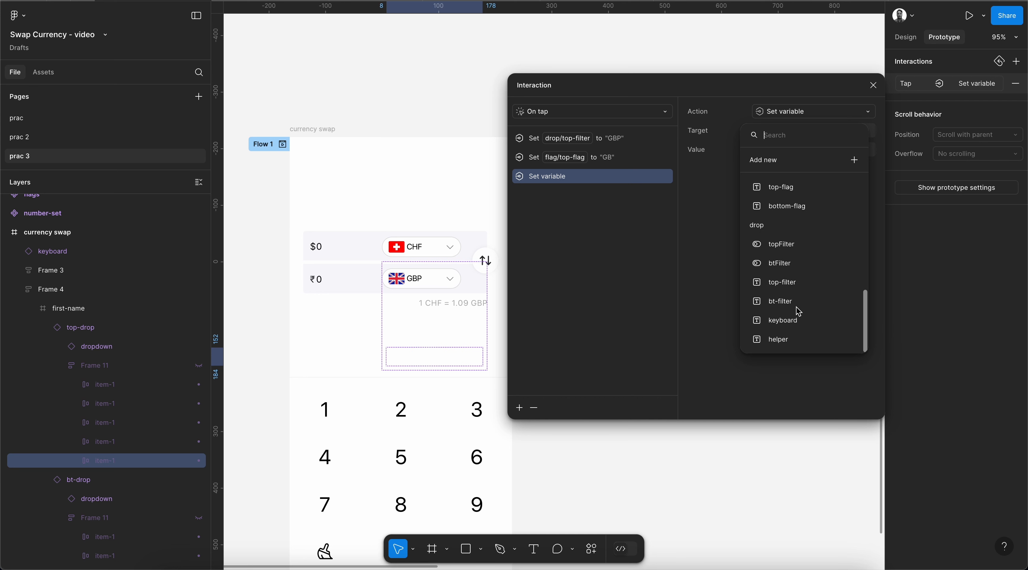
pyautogui.click(796, 244)
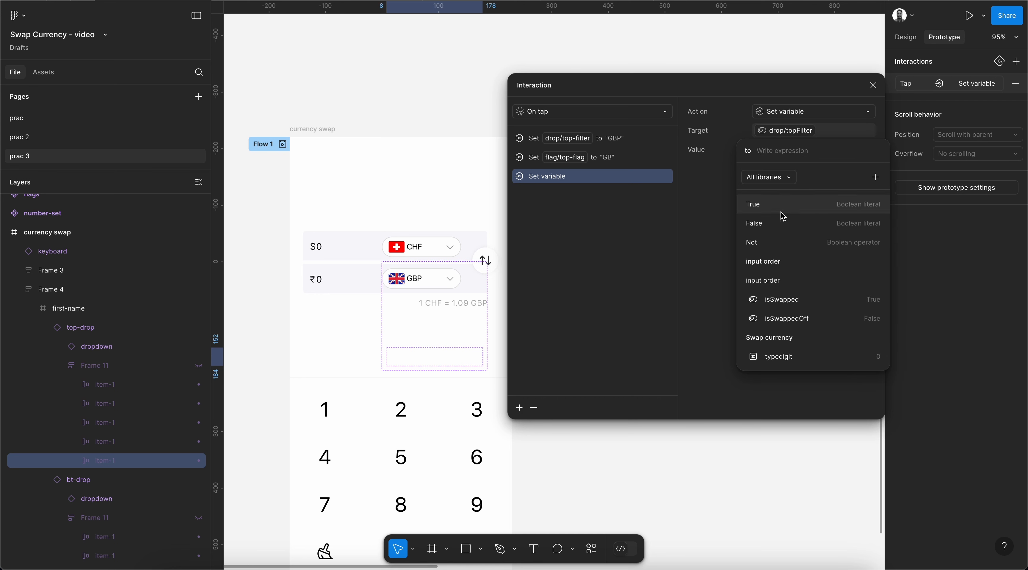
pyautogui.click(777, 222)
pyautogui.click(724, 216)
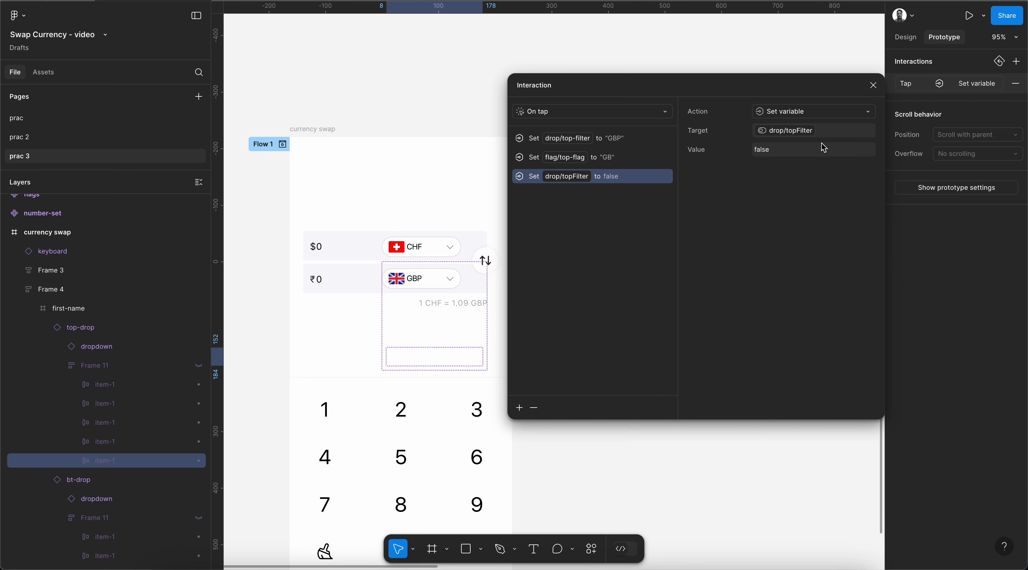
# Test the top dropdown in the prototype preview by opening its list and choosing GBP, and return to the design file
pyautogui.click(279, 1)
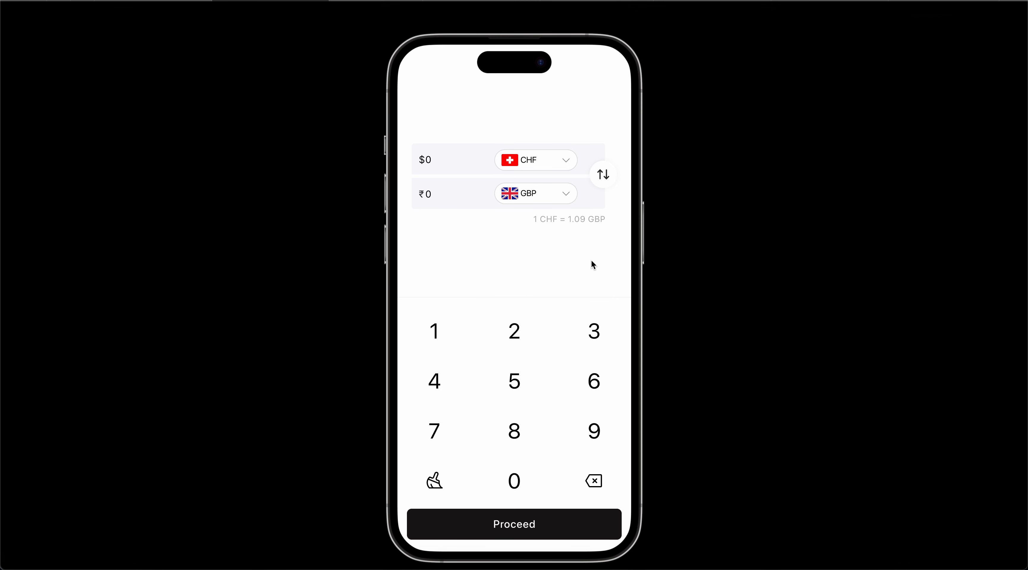
pyautogui.click(536, 161)
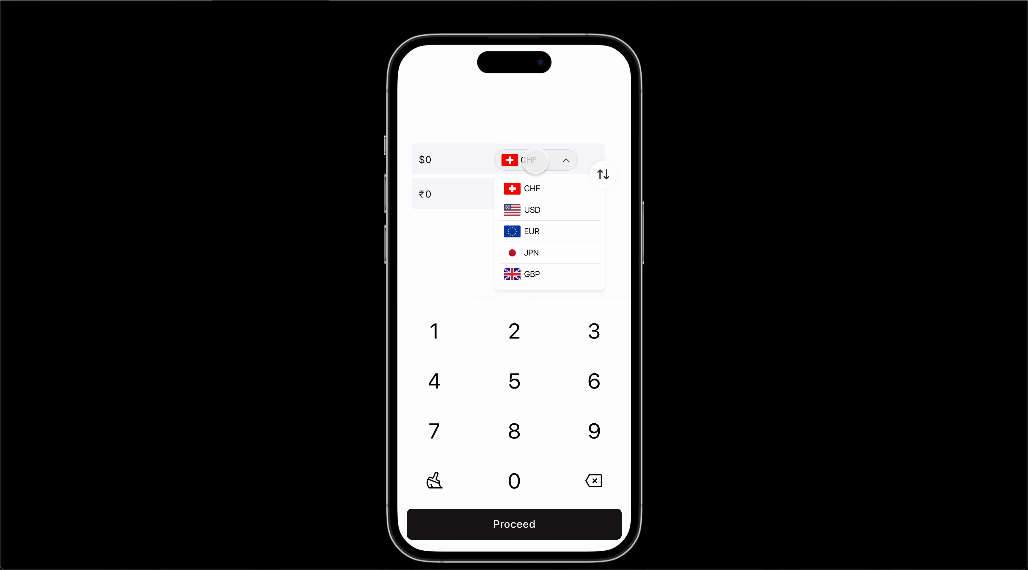
pyautogui.click(534, 275)
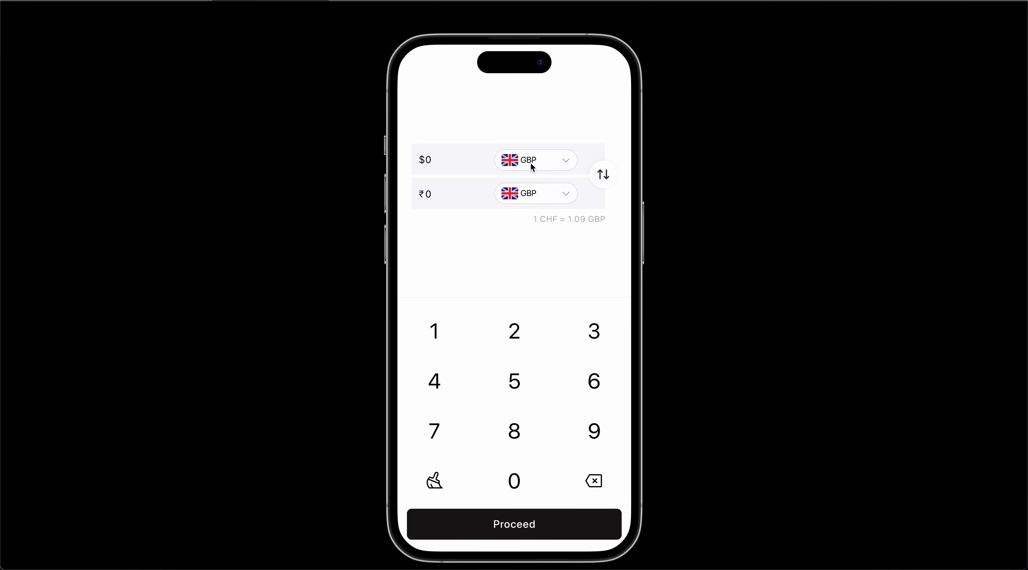
pyautogui.click(153, 1)
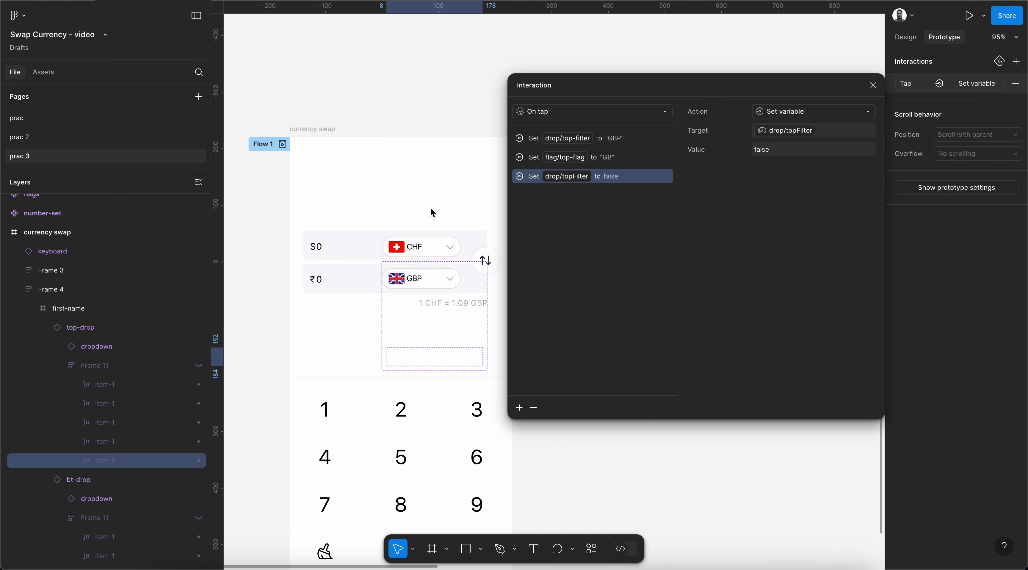
# Close the interaction settings and select the third item of the hidden Frame 11 list in the bt-drop instance
pyautogui.click(874, 86)
pyautogui.scroll(-5, 140, 359)
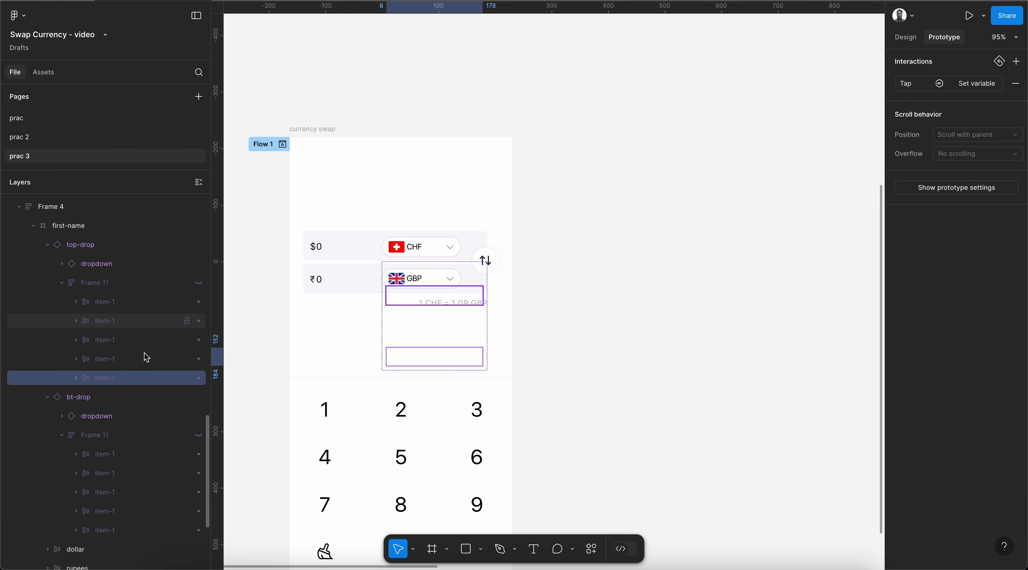
pyautogui.click(114, 447)
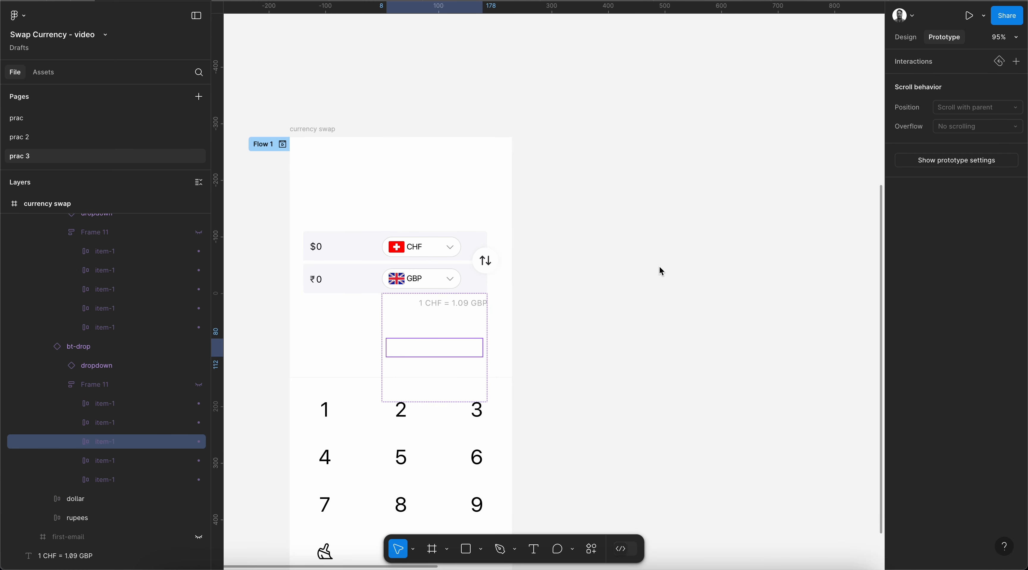
# Examine the top-drop component and the CHF to GBP and GBP to EUR keyboard variants on the canvas
pyautogui.scroll(-3, 659, 266)
pyautogui.scroll(3, 661, 270)
pyautogui.hscroll(2, 661, 269)
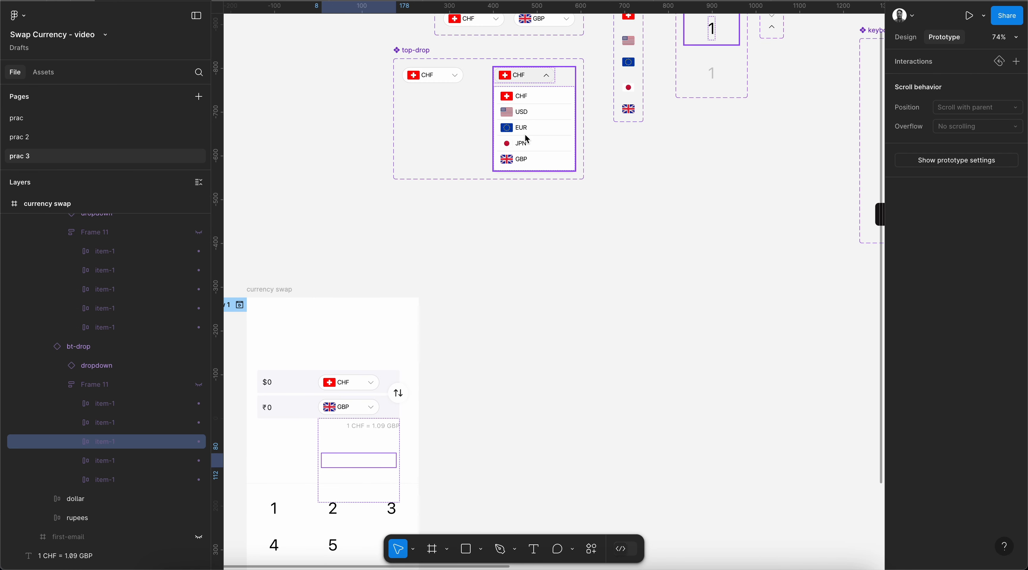
pyautogui.hscroll(5, 559, 139)
pyautogui.scroll(1, 559, 139)
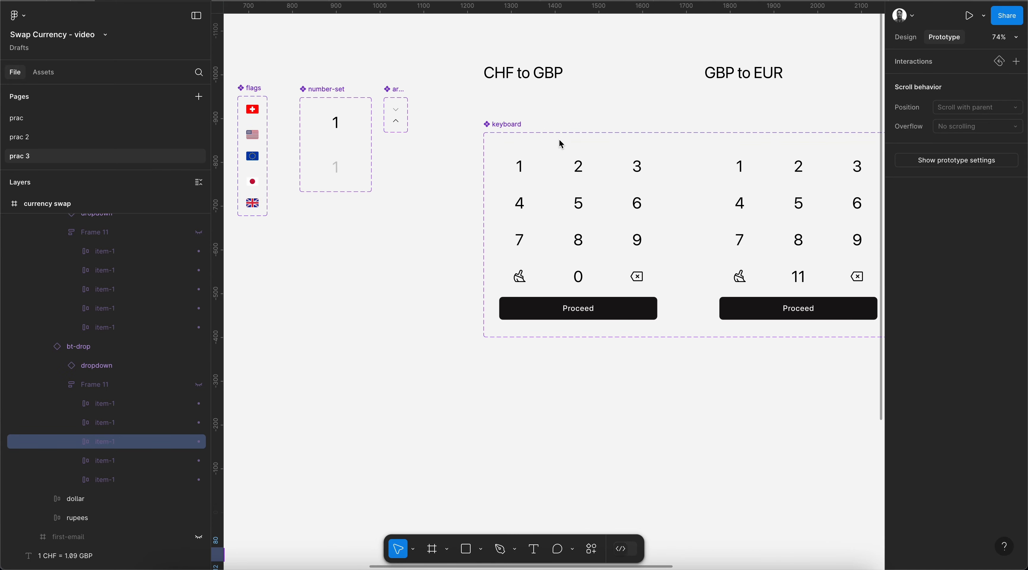
pyautogui.hscroll(-10, 559, 139)
pyautogui.scroll(-4, 559, 139)
pyautogui.scroll(3, 577, 317)
pyautogui.hscroll(2, 577, 317)
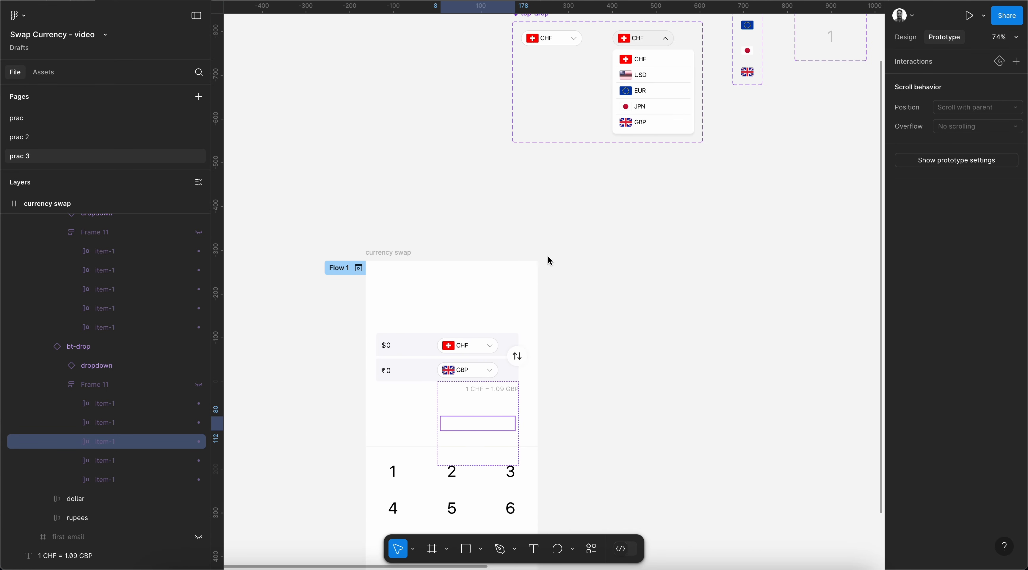
pyautogui.scroll(-4, 580, 248)
pyautogui.scroll(5, 580, 250)
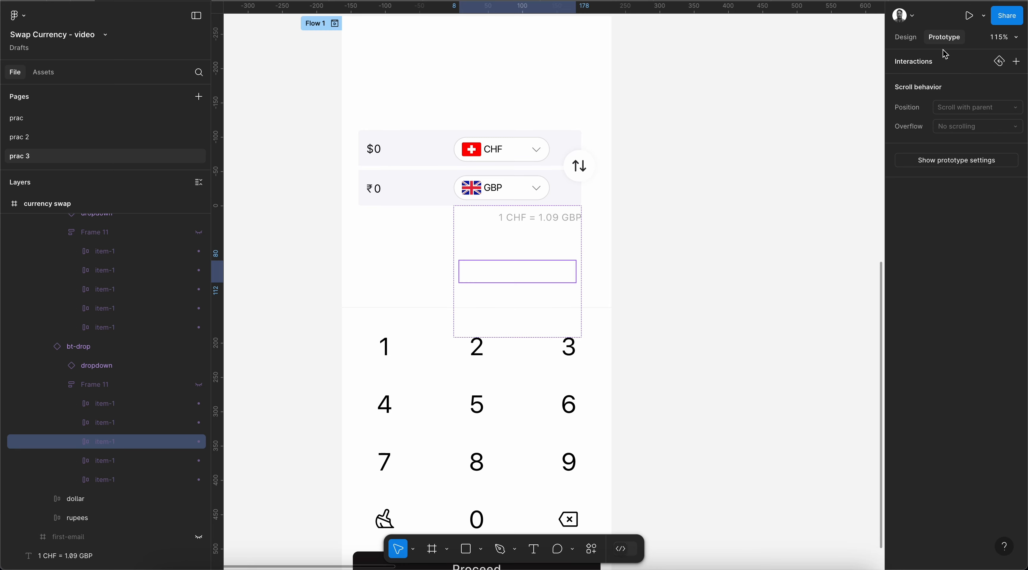
# Add an On tap interaction to the third bt-drop list item that sets the drop/bt-filter variable to "EUR"
pyautogui.click(1016, 64)
pyautogui.click(843, 136)
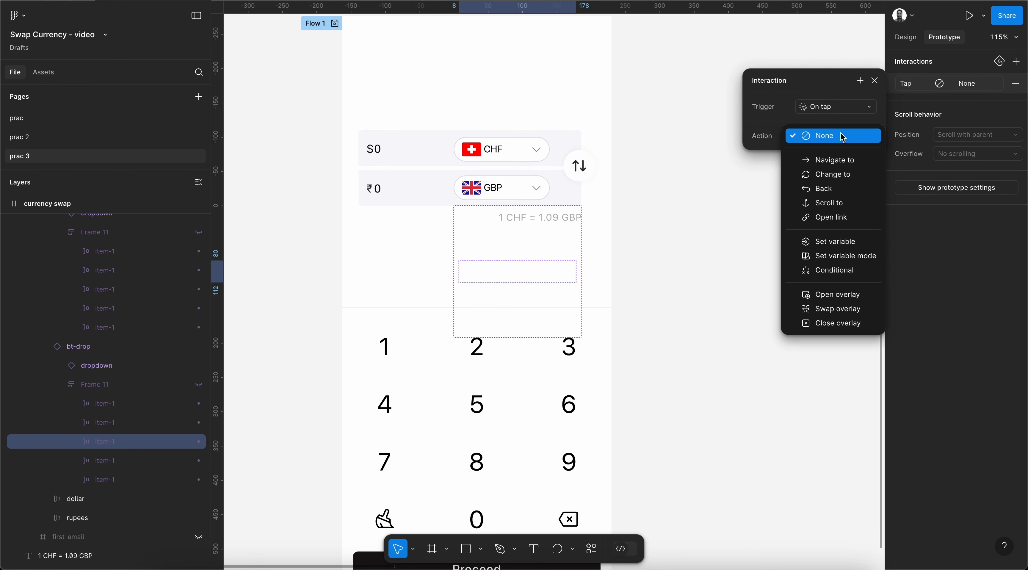
pyautogui.click(842, 242)
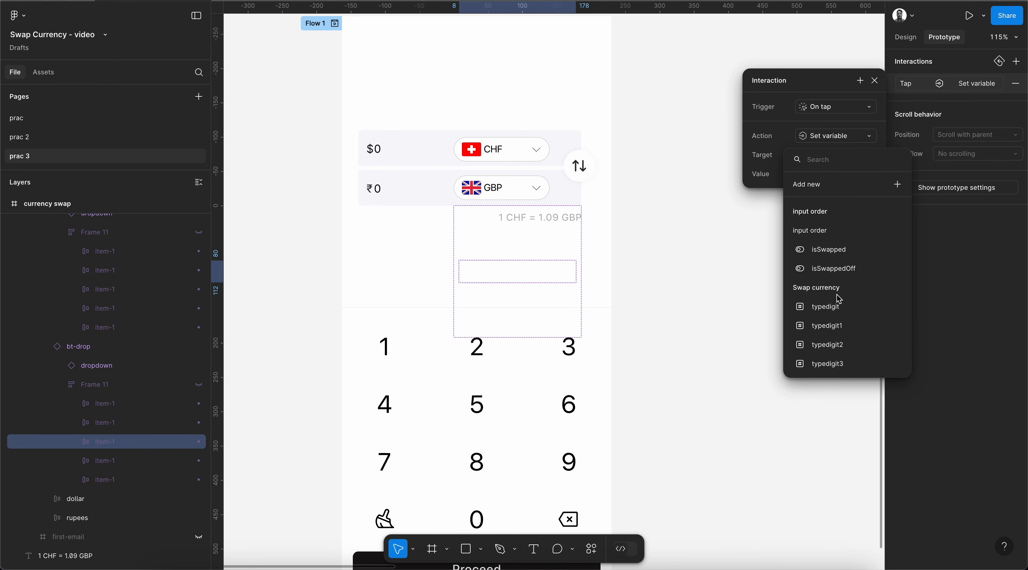
pyautogui.scroll(-3, 836, 294)
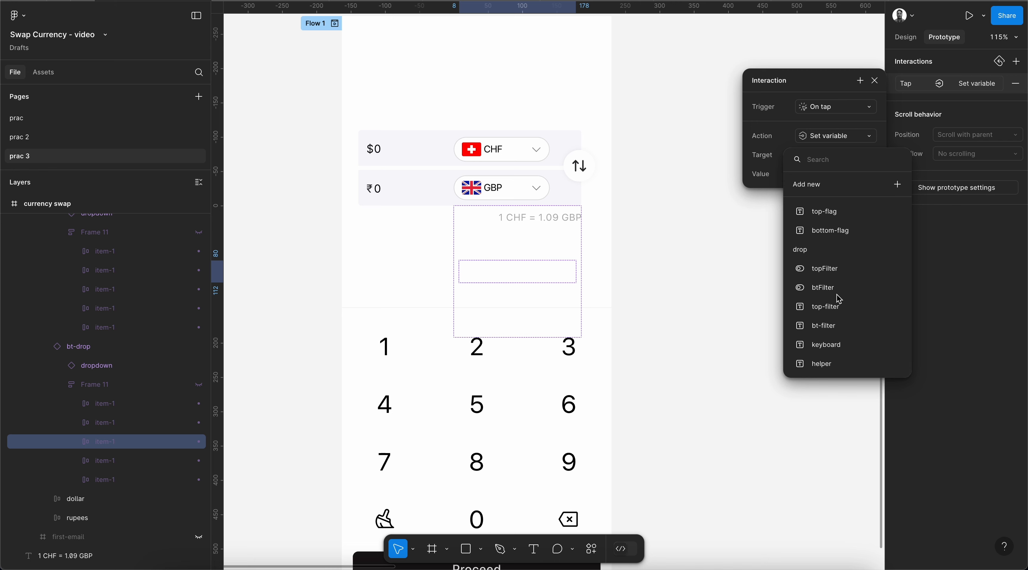
pyautogui.click(830, 332)
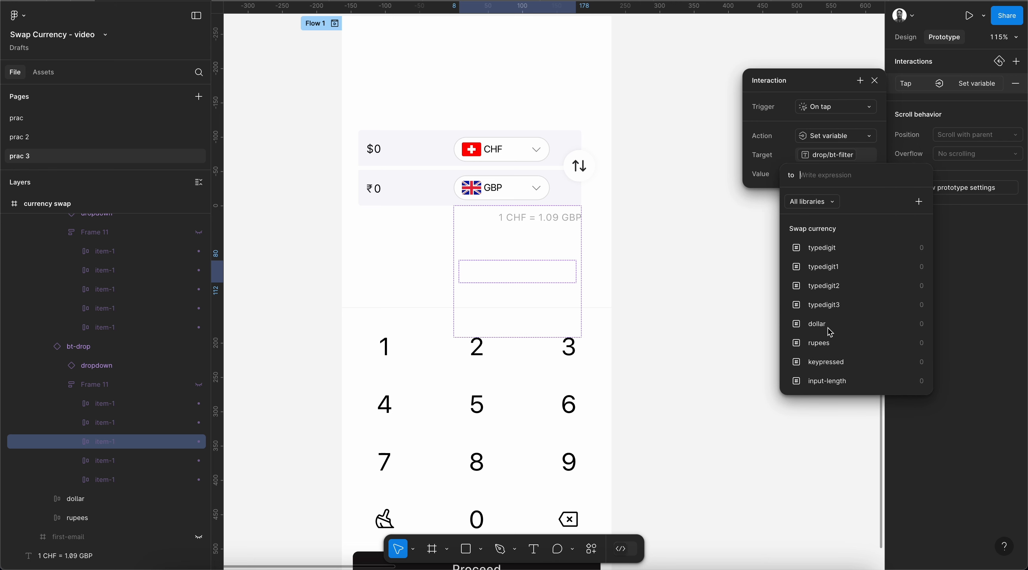
pyautogui.press('capslock')
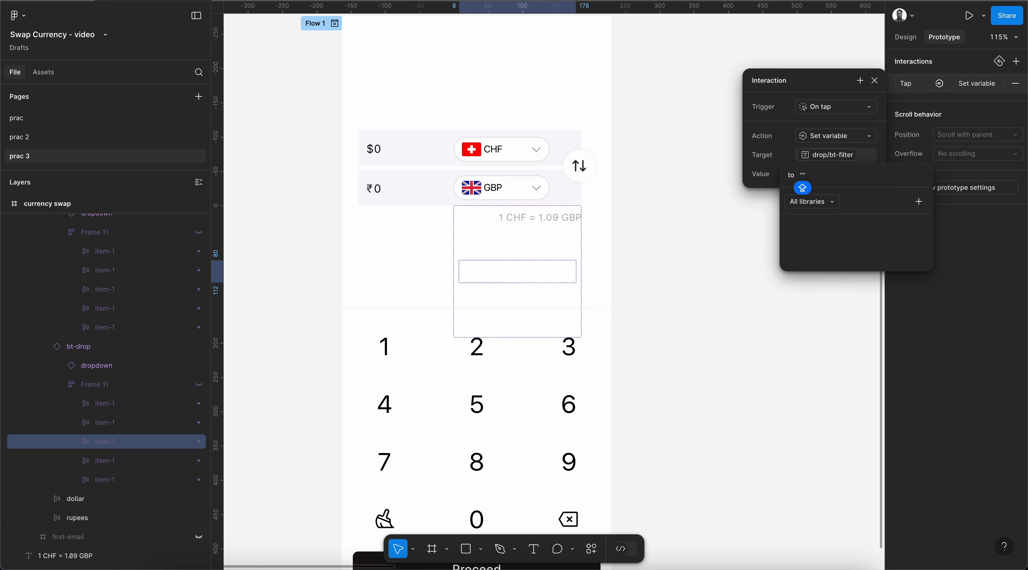
pyautogui.write('EUR')
pyautogui.press('Return')
# Add a second action to the bt-drop item's interaction that sets the flag/bottom-flag variable to "EU"
pyautogui.click(860, 80)
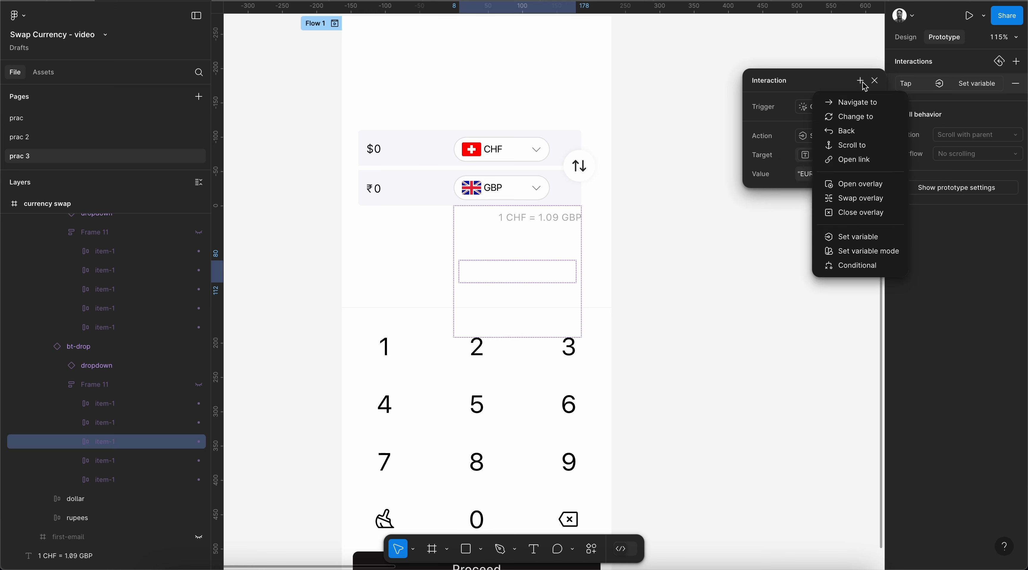
pyautogui.click(864, 239)
pyautogui.scroll(-5, 794, 319)
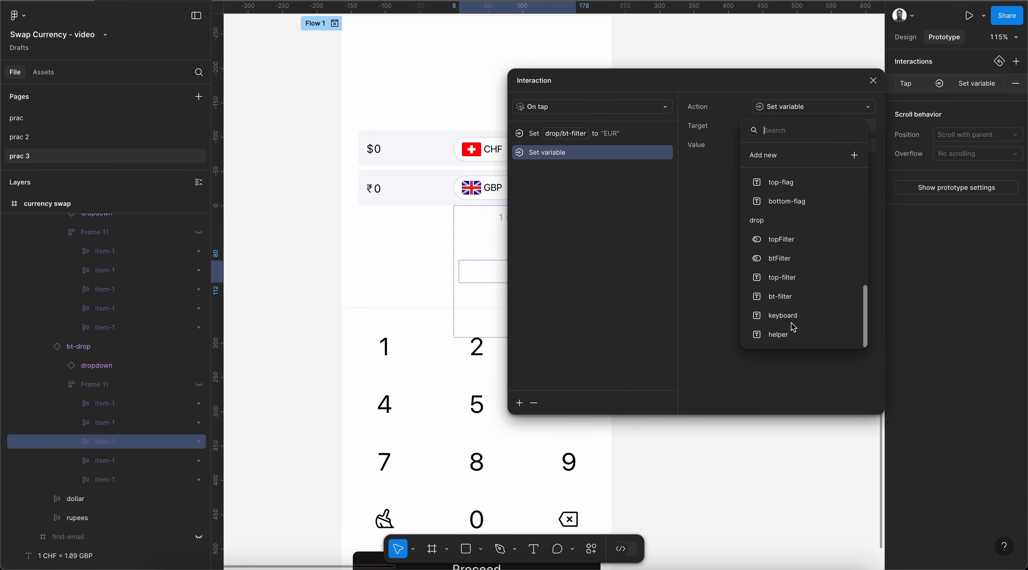
pyautogui.click(792, 209)
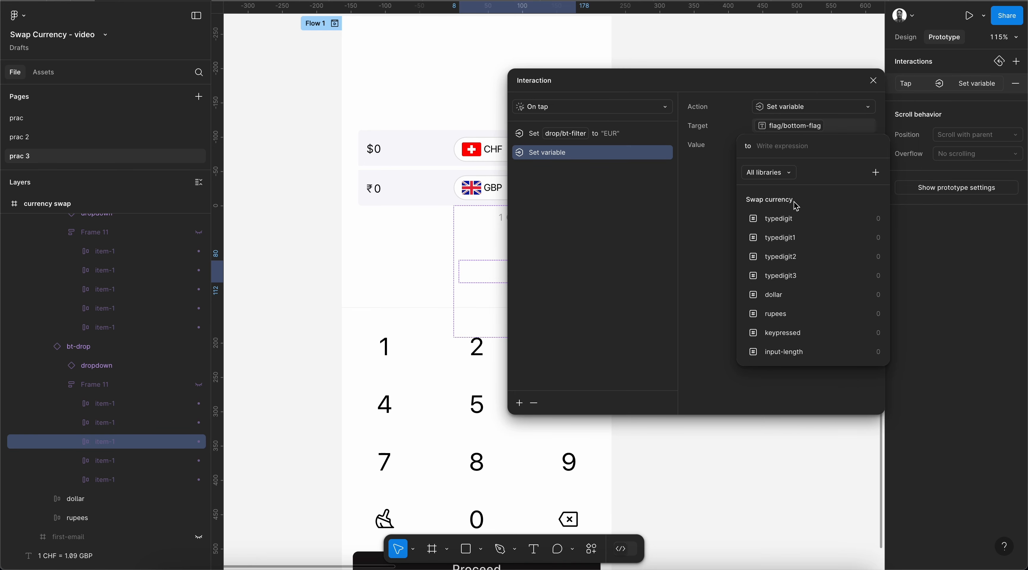
pyautogui.write('"EU')
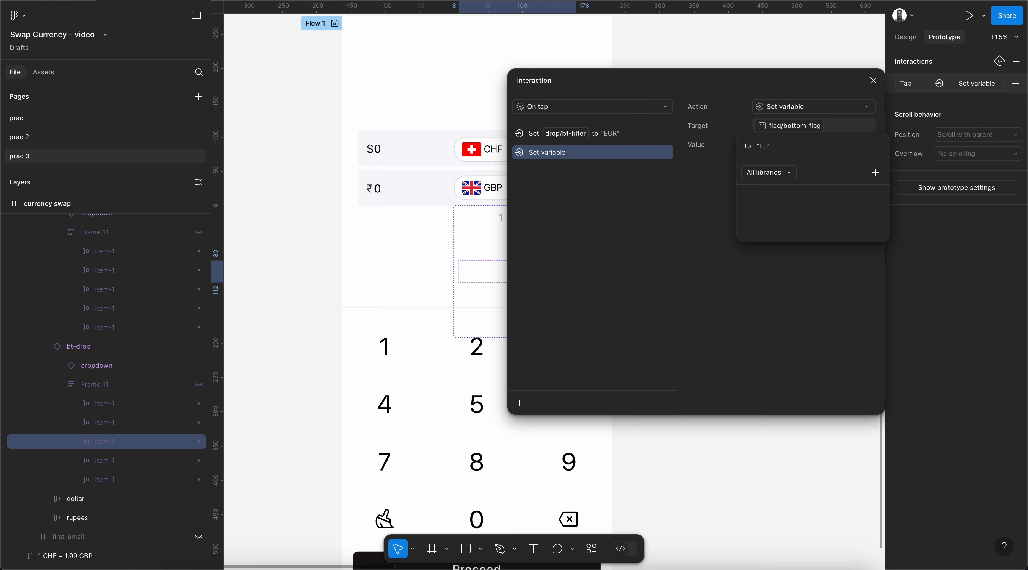
pyautogui.press('Return')
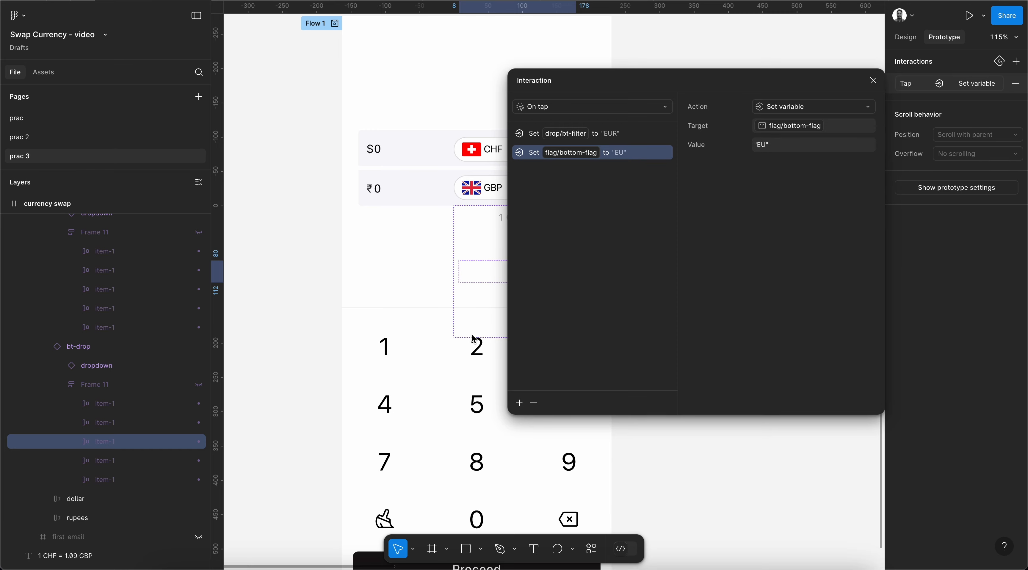
# Add a third action to the bt-drop item's interaction that sets the drop/btFilter variable to false
pyautogui.hscroll(20, 424, 331)
pyautogui.scroll(6, 424, 332)
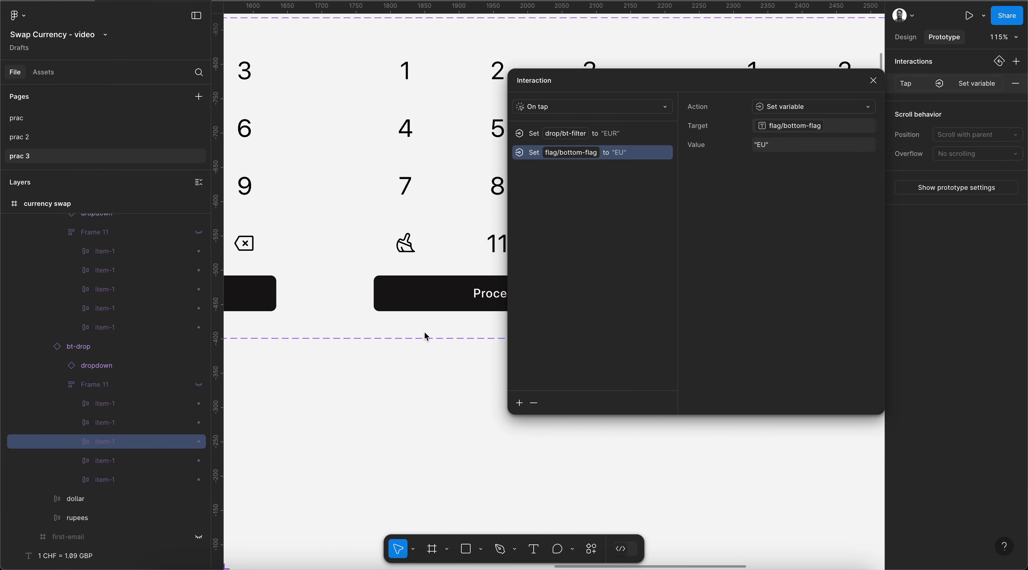
pyautogui.hscroll(-10, 424, 332)
pyautogui.scroll(3, 424, 332)
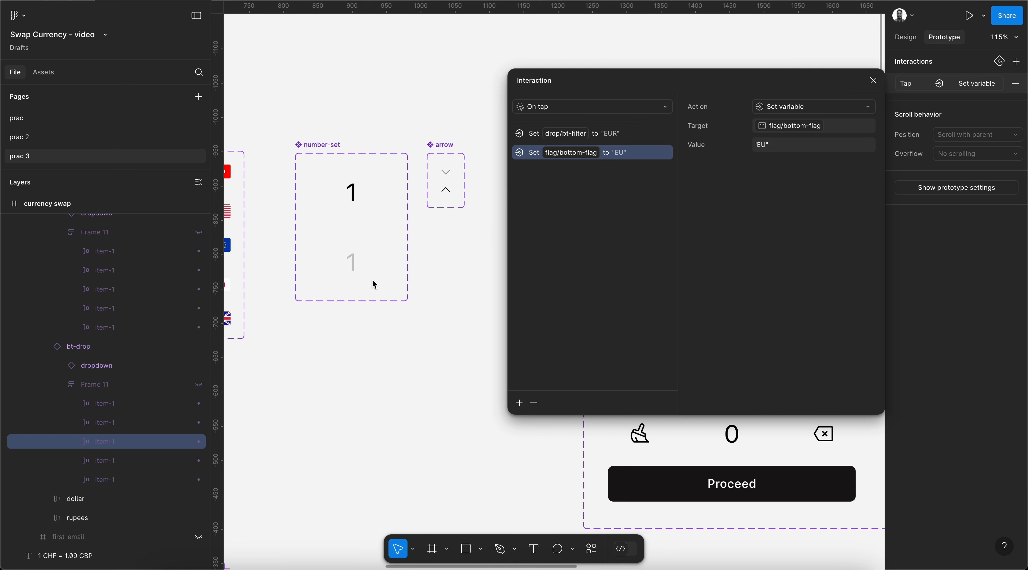
pyautogui.keyDown('ctrl'); pyautogui.scroll(-5, 371, 279); pyautogui.keyUp('ctrl')
pyautogui.hscroll(-10, 372, 278)
pyautogui.keyDown('ctrl'); pyautogui.scroll(5, 371, 279); pyautogui.keyUp('ctrl')
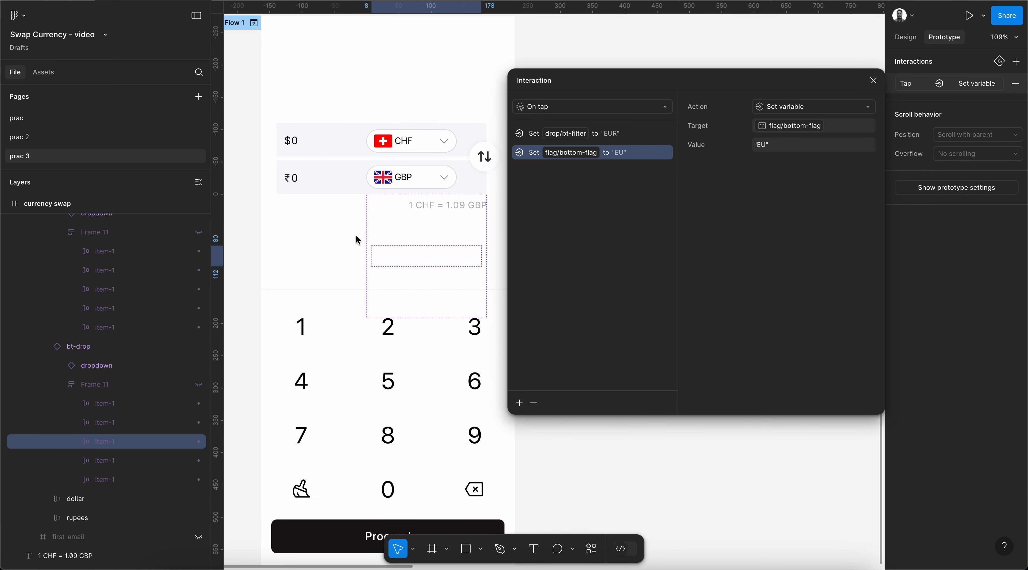
pyautogui.click(518, 403)
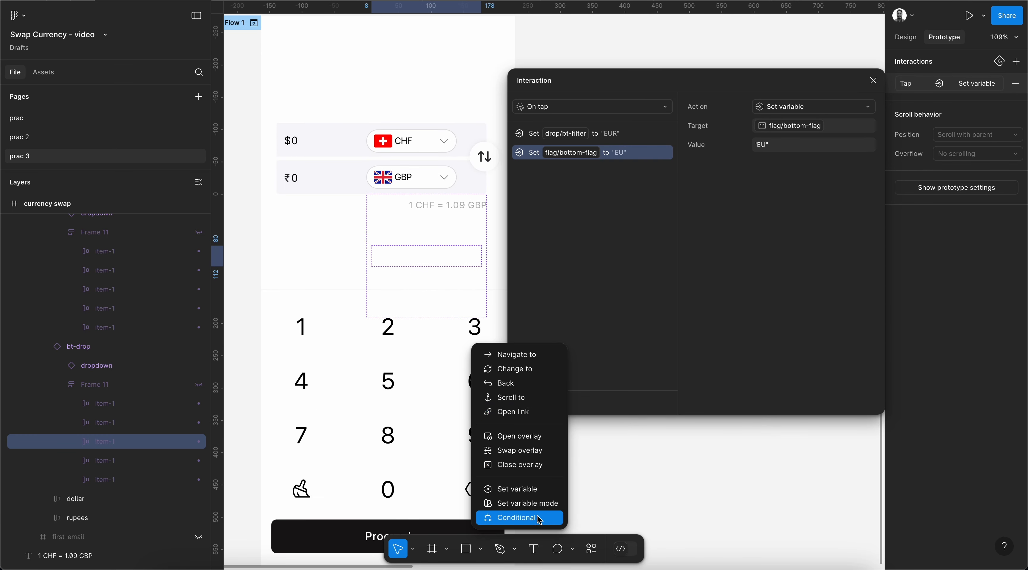
pyautogui.click(514, 489)
pyautogui.scroll(-3, 809, 333)
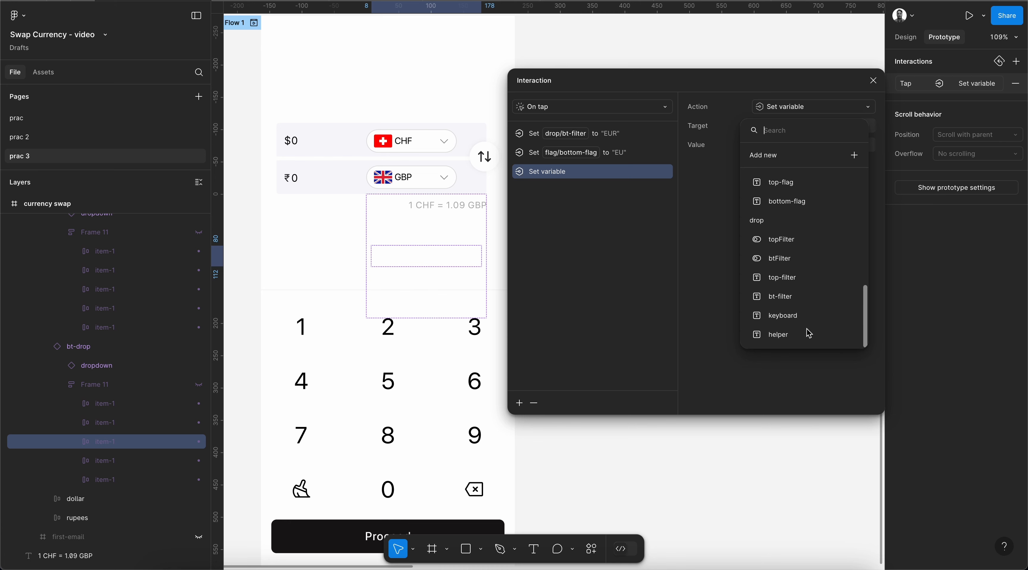
pyautogui.click(789, 261)
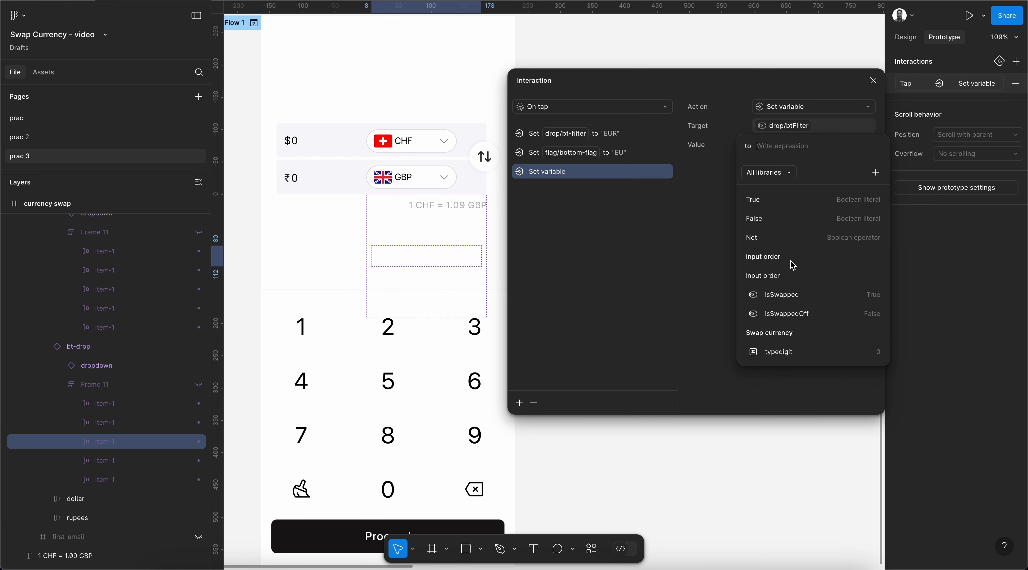
pyautogui.click(779, 222)
pyautogui.click(734, 195)
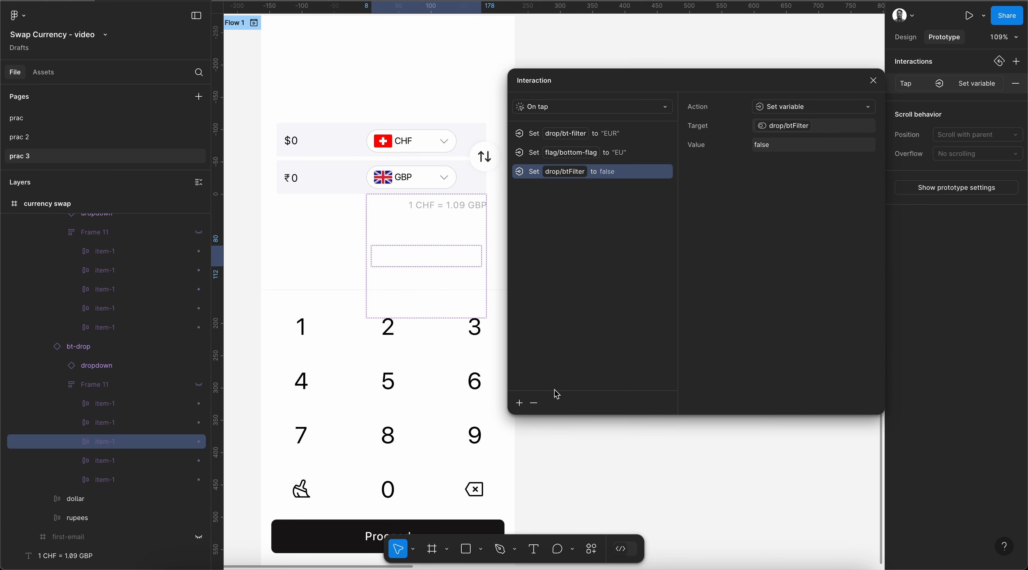
# Add a fourth action to the bt-drop item's interaction that sets the drop/helper variable to "1 GBP = 1.24 EUR"
pyautogui.click(520, 404)
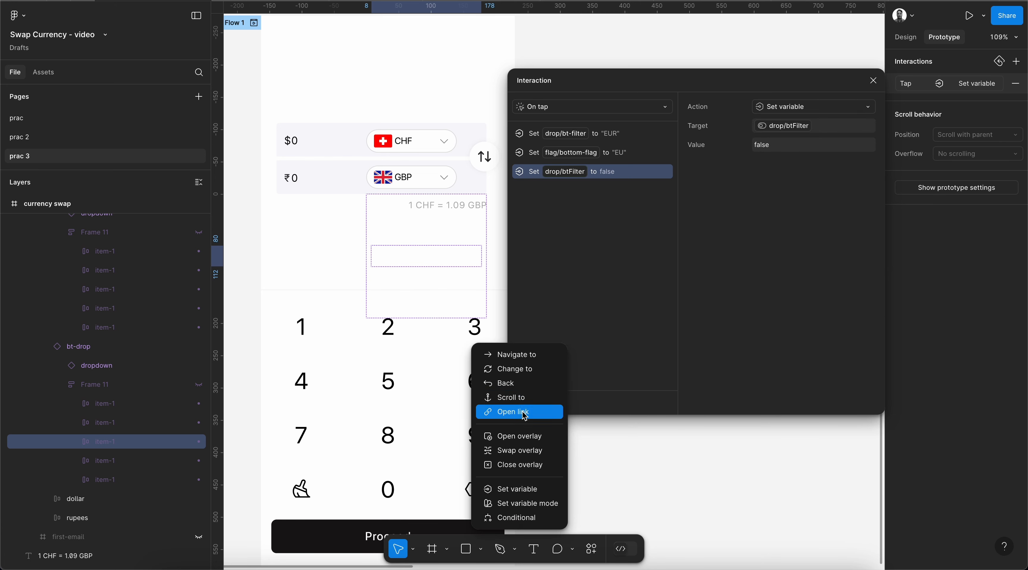
pyautogui.click(538, 494)
pyautogui.scroll(-3, 825, 286)
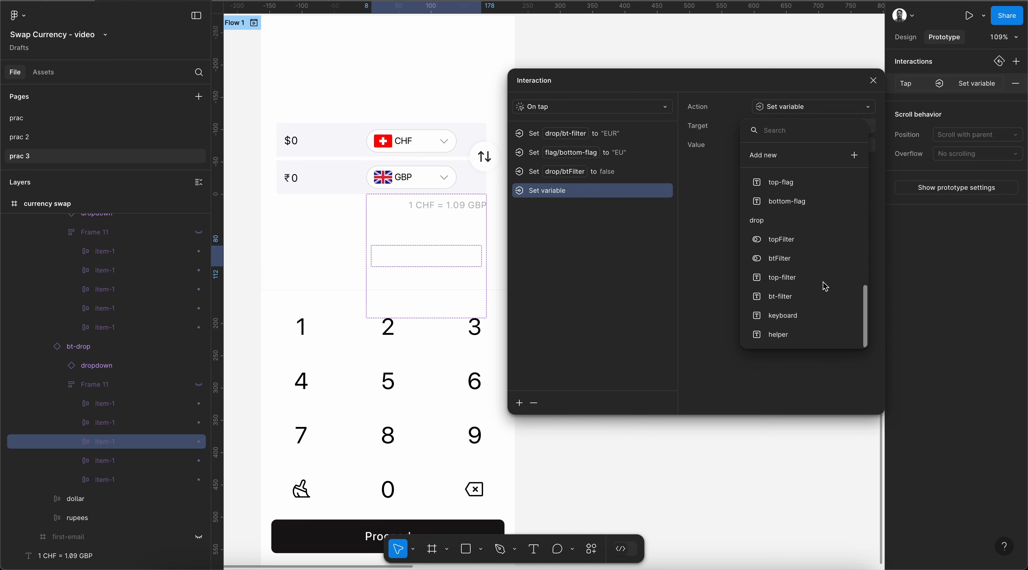
pyautogui.click(789, 335)
pyautogui.write('"')
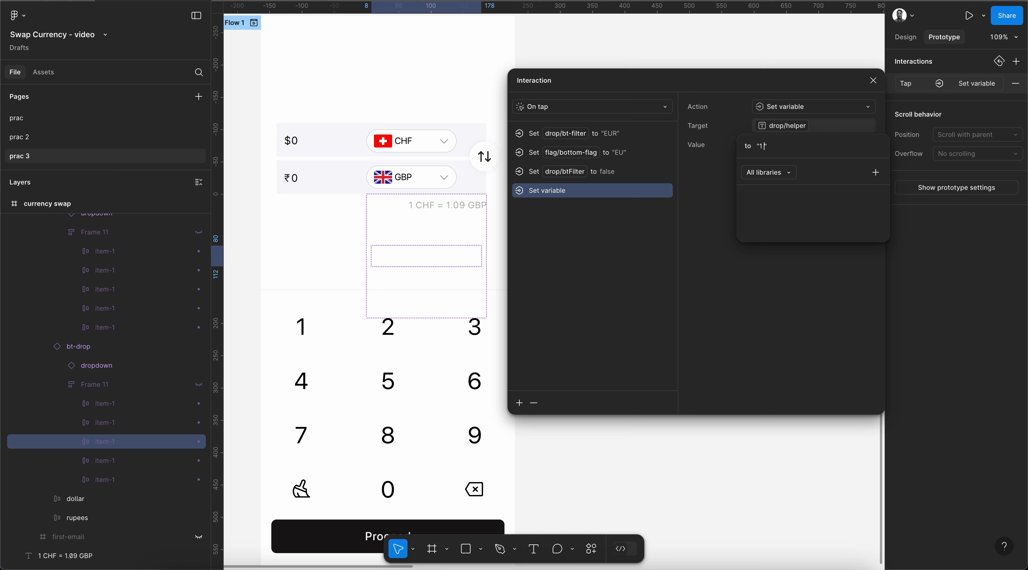
pyautogui.write('1 gbp')
pyautogui.press('BackSpace')
pyautogui.write('GBP = 1.24 EUR')
pyautogui.press('Return')
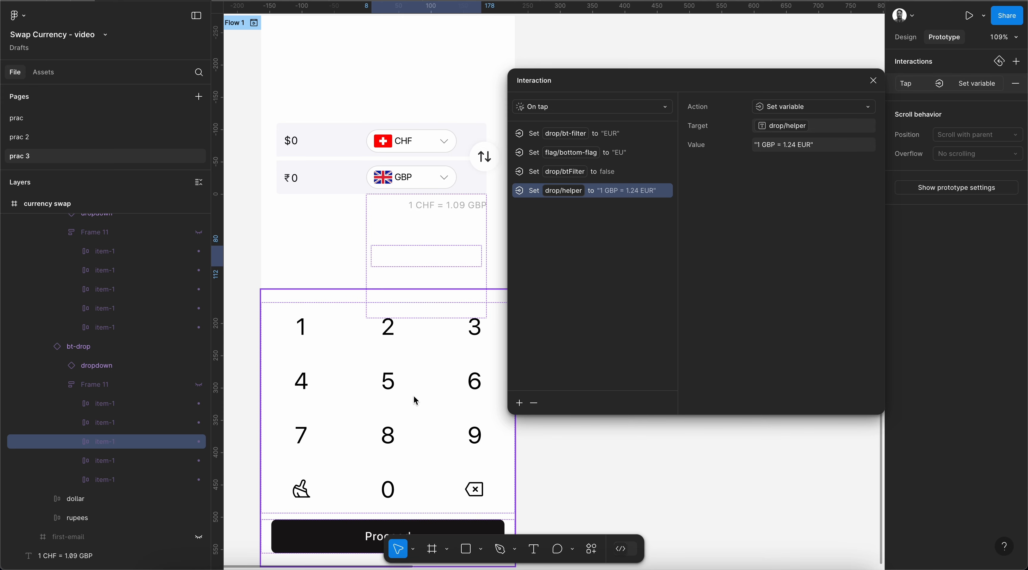
# Add a fifth action to the bt-drop item's interaction that sets the drop/keyboard variable to "GB-EU"
pyautogui.scroll(-5, 362, 209)
pyautogui.scroll(-5, 361, 209)
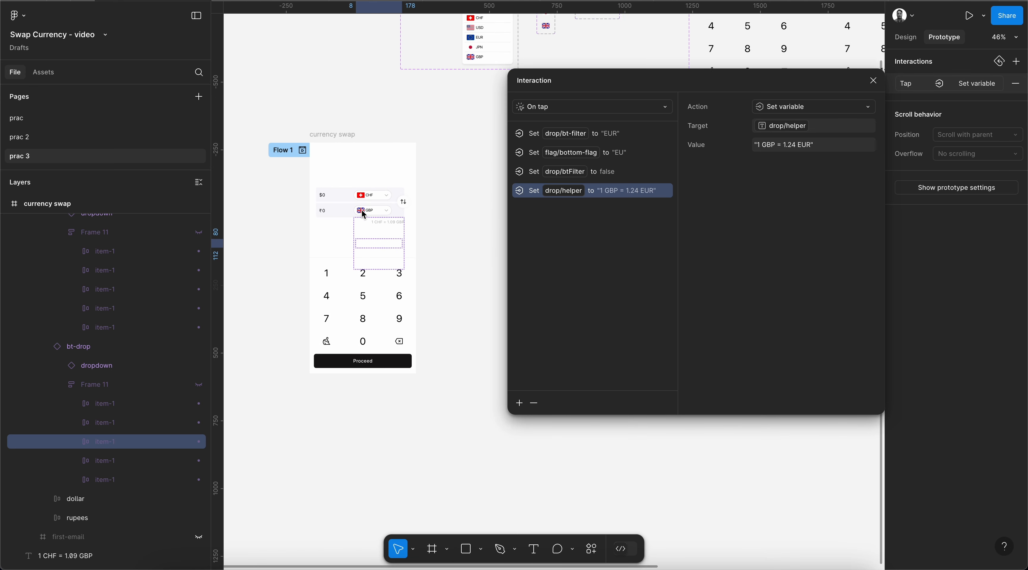
pyautogui.scroll(5, 361, 210)
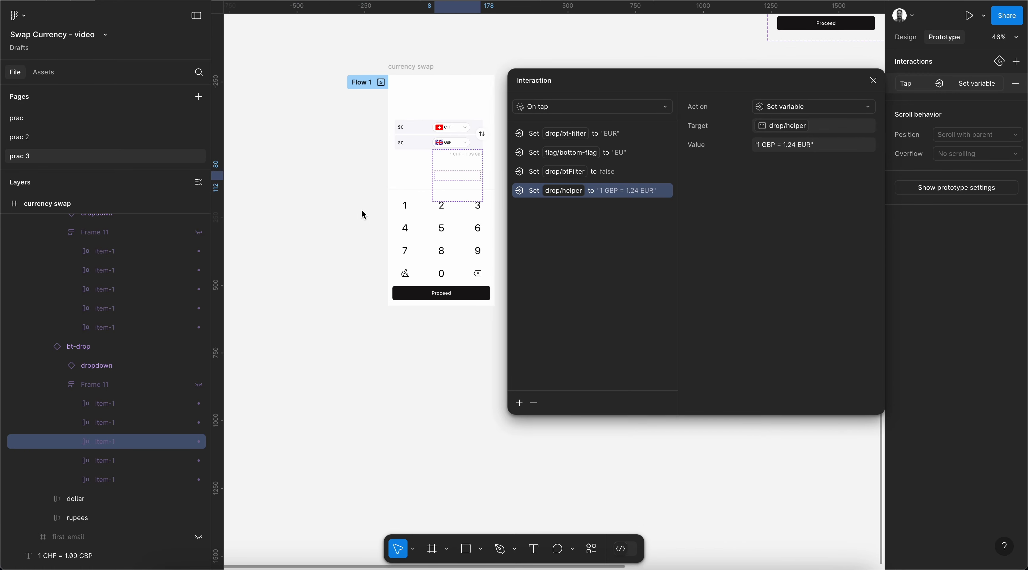
pyautogui.click(519, 403)
pyautogui.click(533, 487)
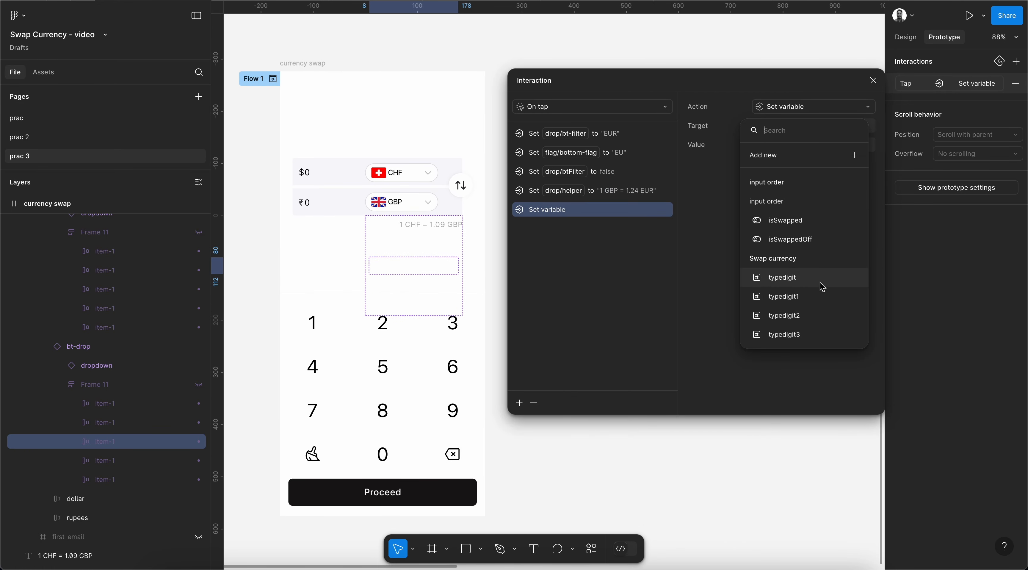
pyautogui.click(794, 318)
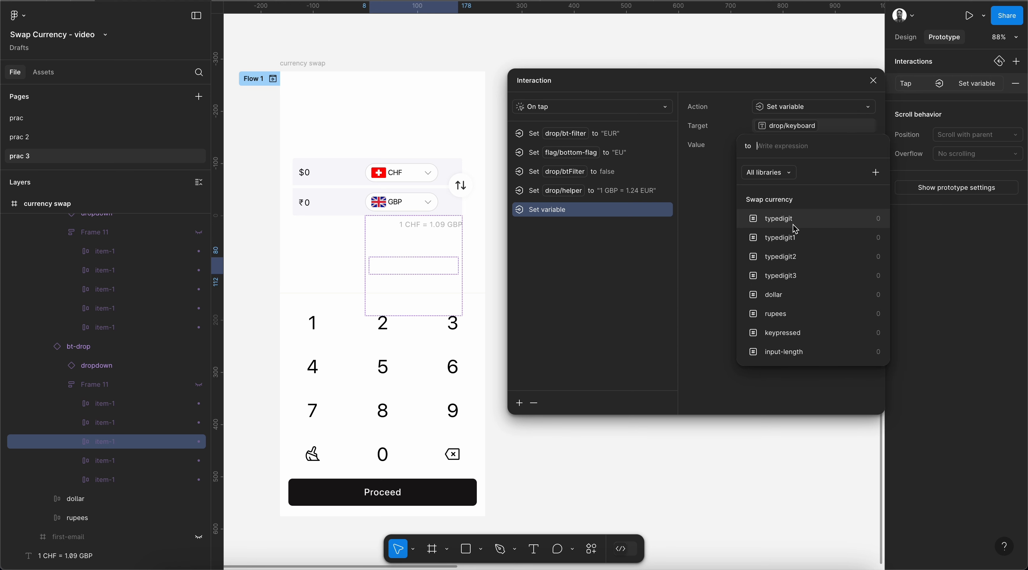
pyautogui.write('""')
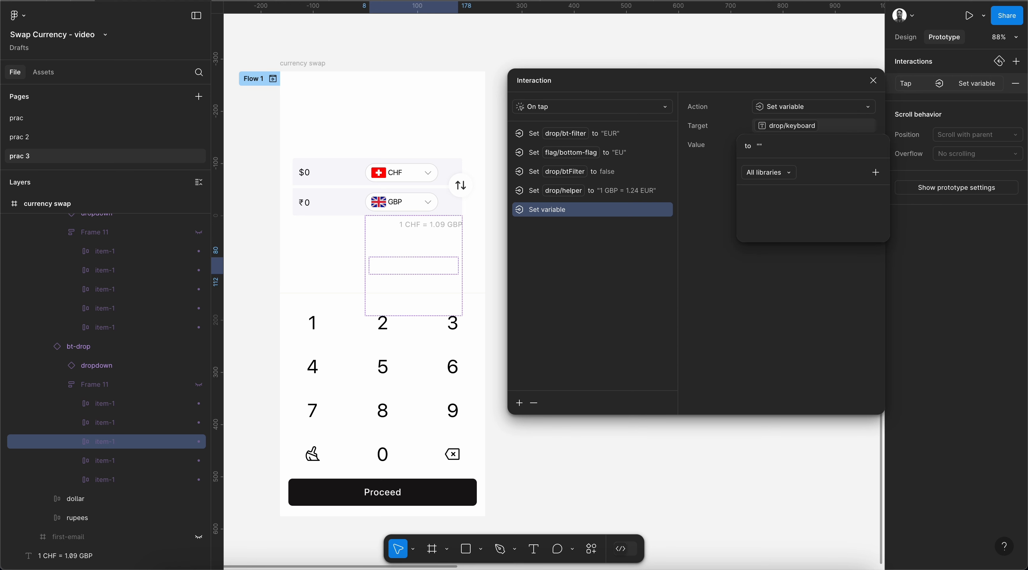
pyautogui.write('gb')
pyautogui.press('BackSpace')
pyautogui.write('GB-EU')
pyautogui.press('Return')
# Check the type property of the GBP to EUR variant in the keyboard component set
pyautogui.hscroll(5, 316, 288)
pyautogui.scroll(3, 317, 288)
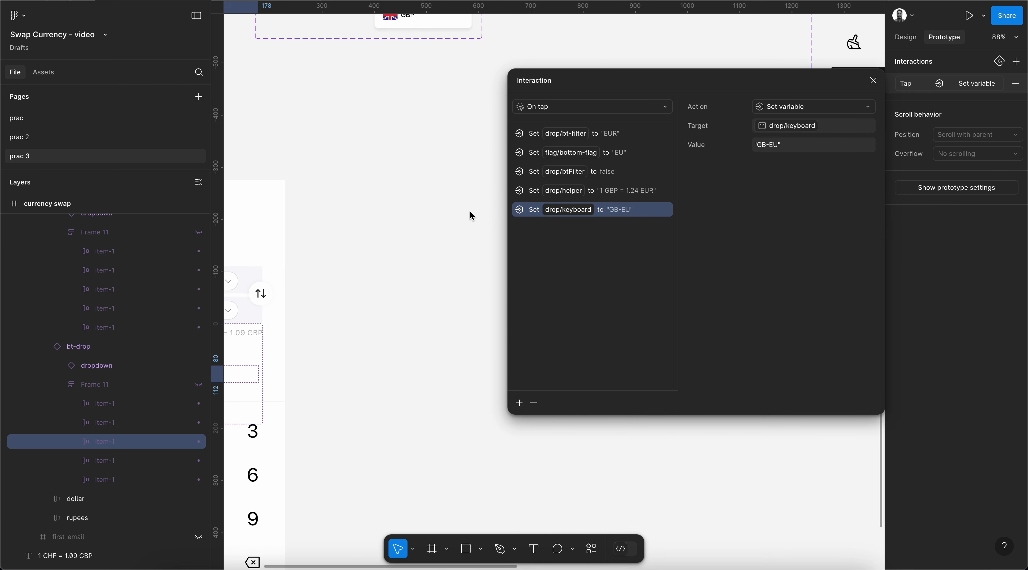
pyautogui.hscroll(10, 470, 211)
pyautogui.scroll(7, 470, 211)
pyautogui.scroll(-5, 470, 212)
pyautogui.click(471, 230)
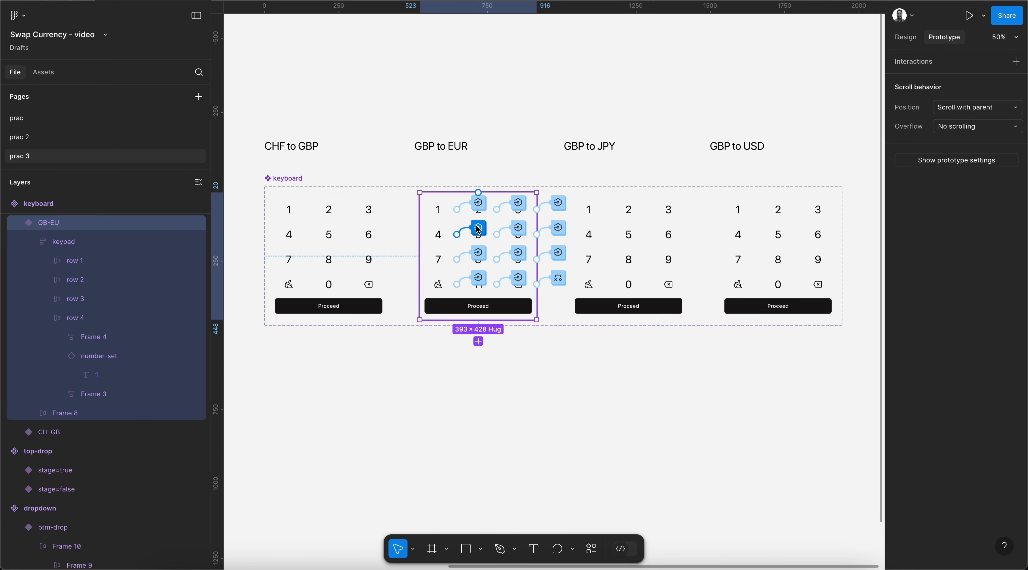
pyautogui.click(905, 37)
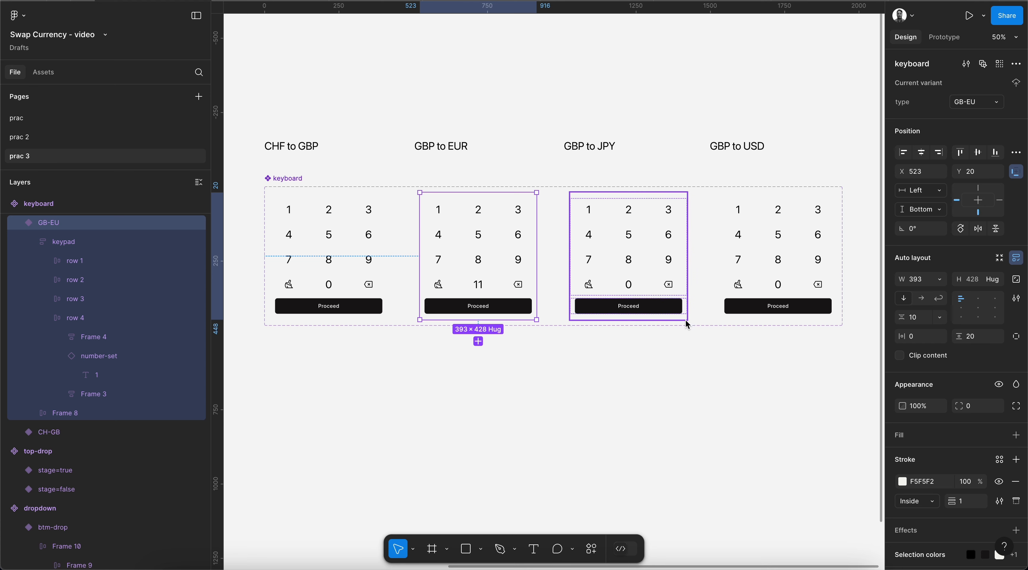
# Bind the type property of the keyboard instance in the currency swap frame to the drop/keyboard variable
pyautogui.hscroll(-3, 497, 208)
pyautogui.scroll(2, 497, 208)
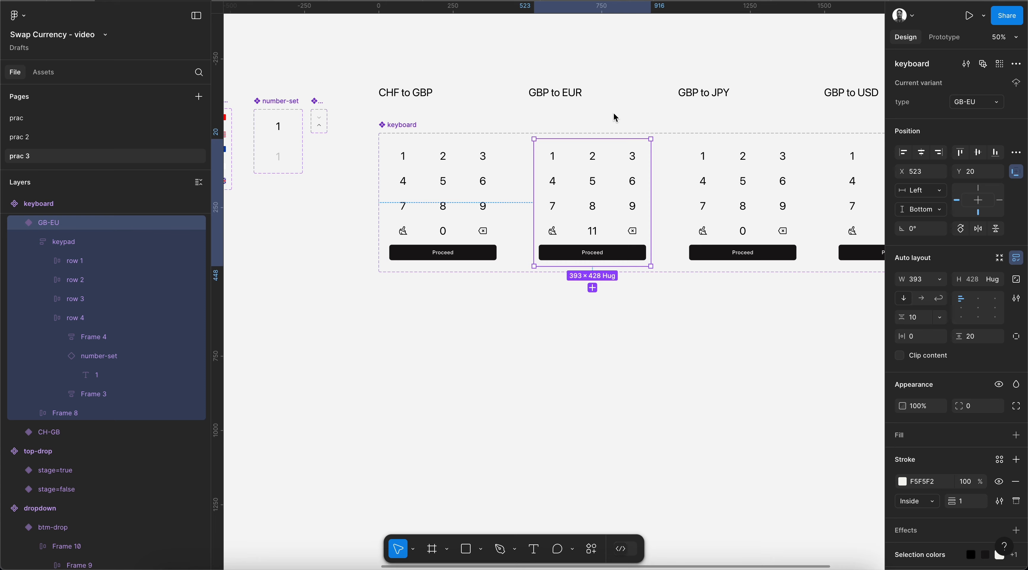
pyautogui.hscroll(-10, 485, 202)
pyautogui.scroll(-4, 485, 201)
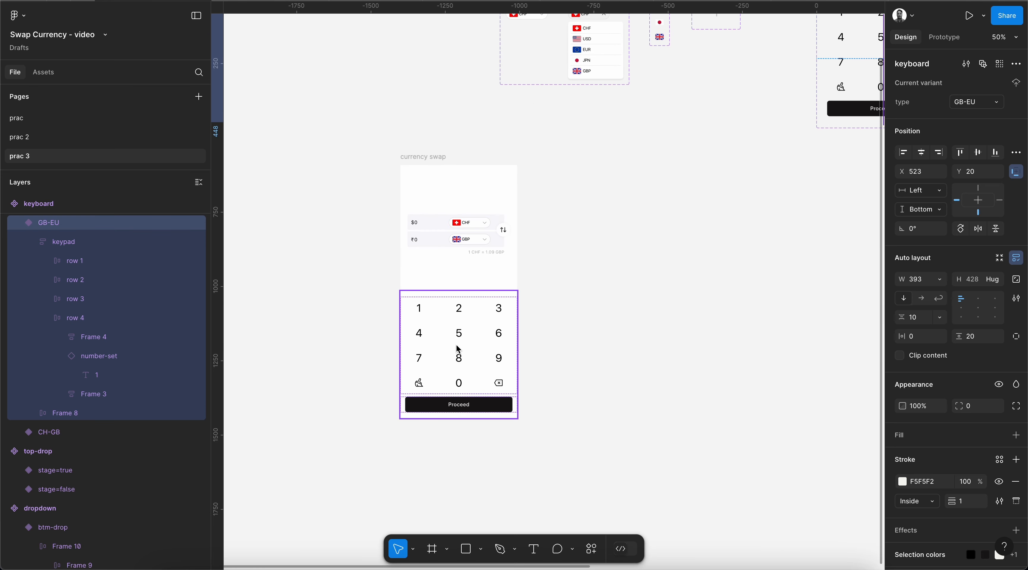
pyautogui.click(457, 344)
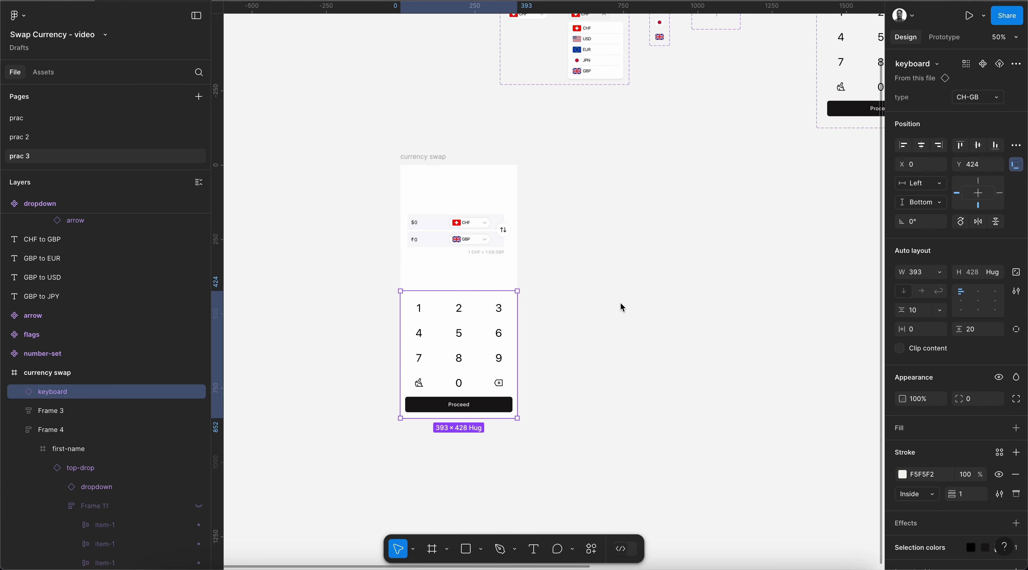
pyautogui.scroll(3, 421, 357)
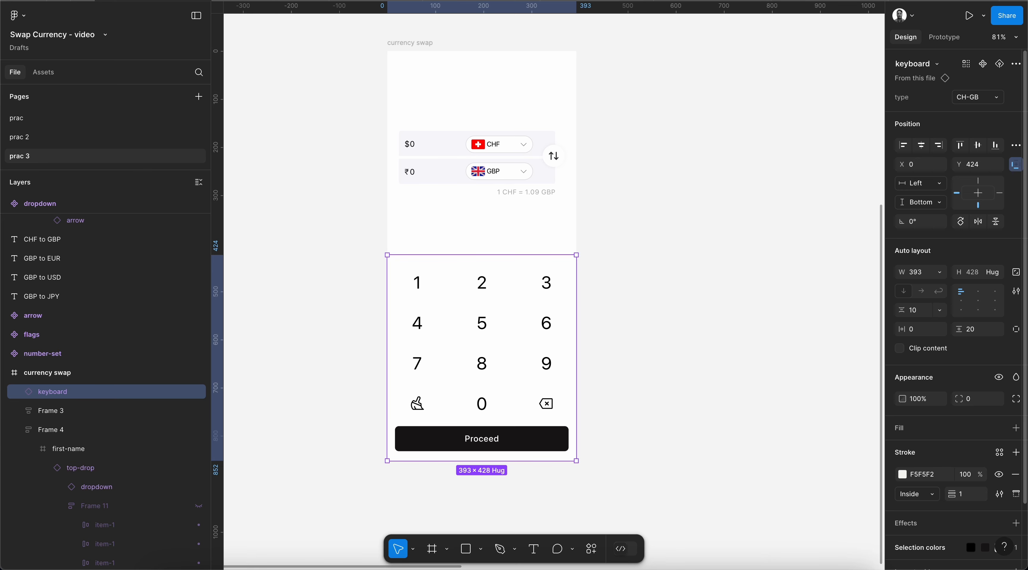
pyautogui.click(1015, 97)
pyautogui.scroll(-5, 957, 323)
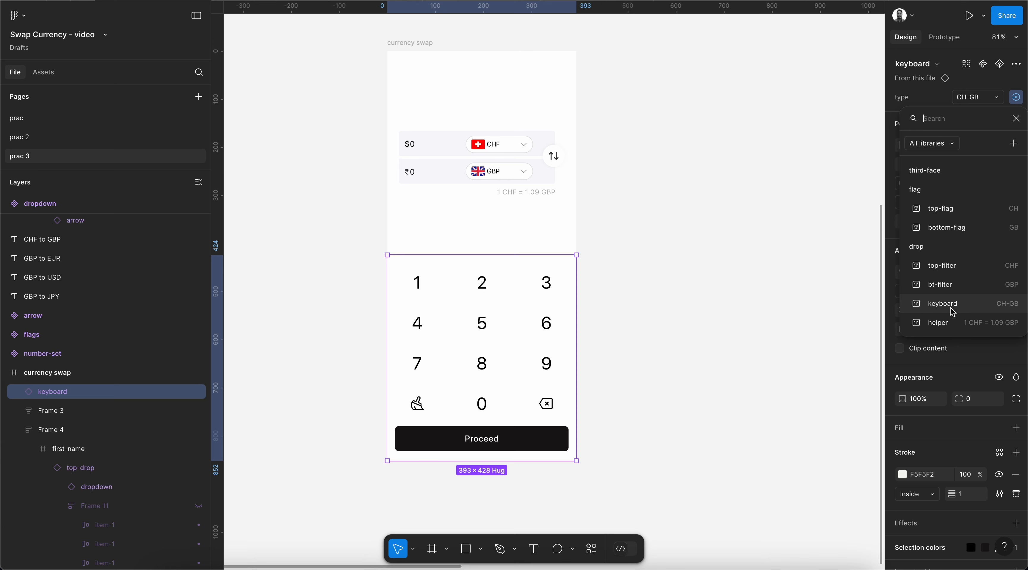
pyautogui.click(952, 312)
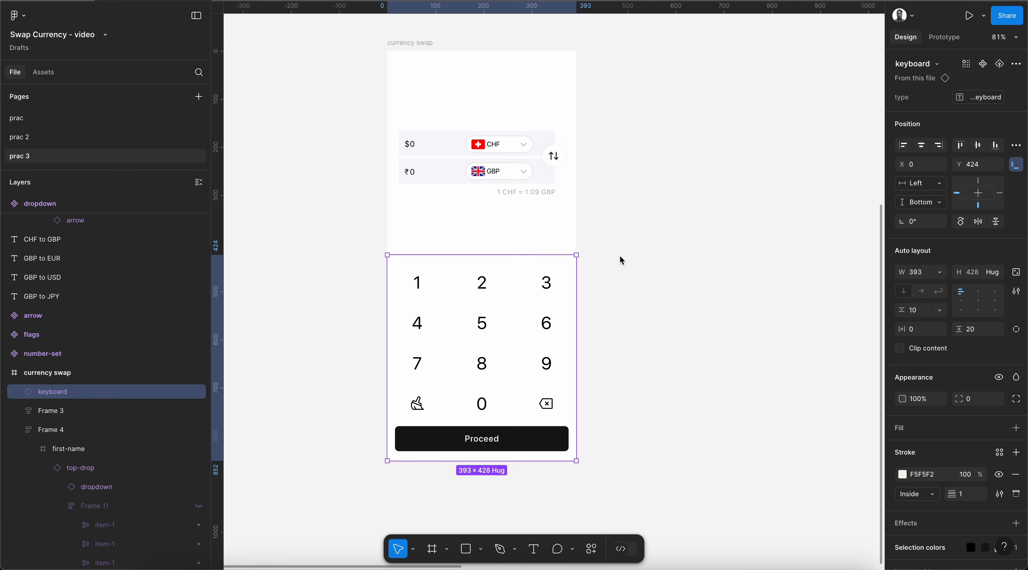
# Check the variables bound to the GBP label and the flag in the dropdown component's bottom variant
pyautogui.scroll(10, 621, 260)
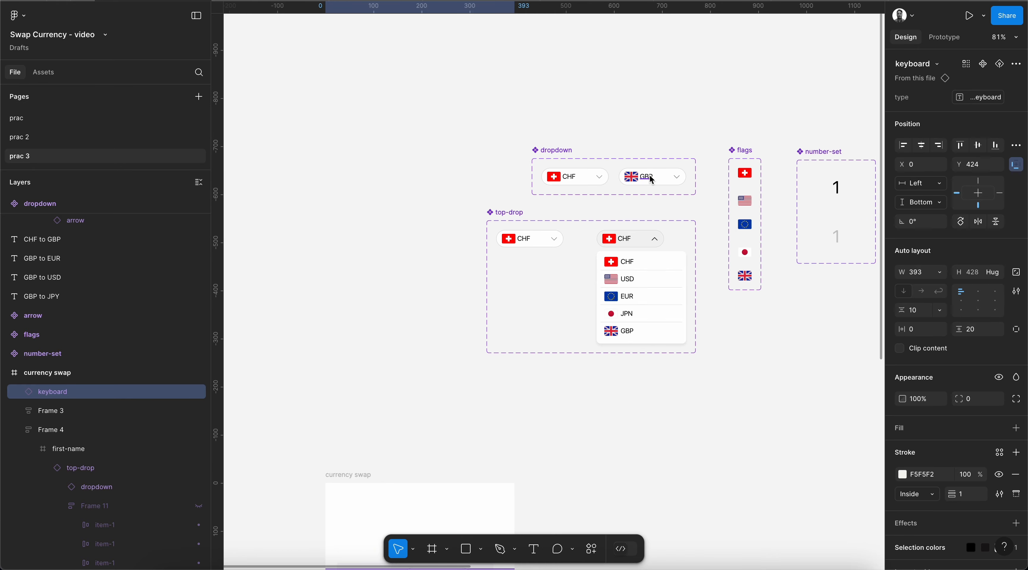
pyautogui.click(651, 179)
pyautogui.hscroll(2, 708, 207)
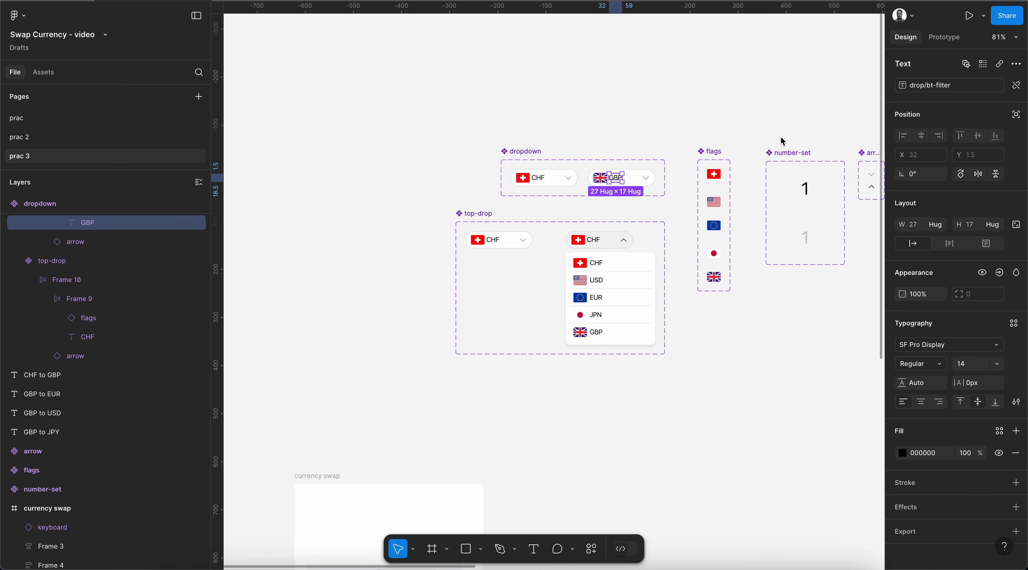
pyautogui.click(599, 177)
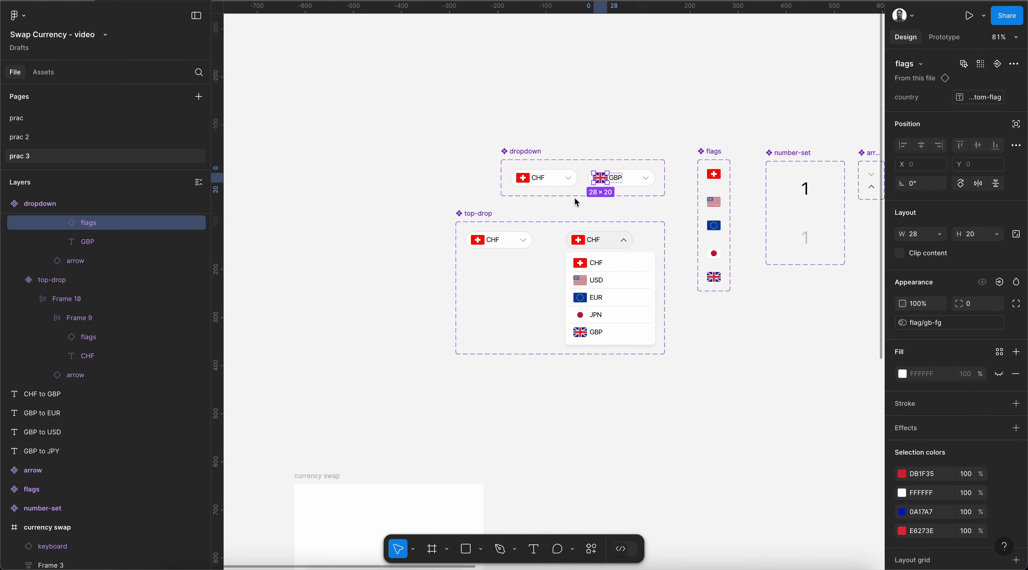
pyautogui.click(643, 133)
pyautogui.scroll(-2, 615, 274)
pyautogui.scroll(-8, 614, 272)
pyautogui.scroll(3, 614, 272)
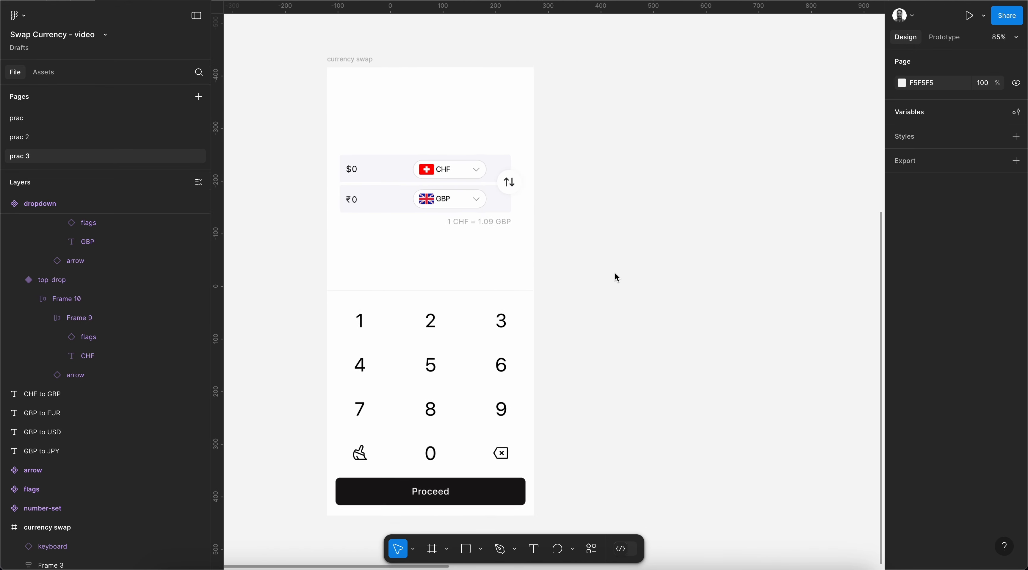
# Compare the keypad in the currency swap frame with the GBP to EUR variant of the keyboard component
pyautogui.hscroll(-2, 614, 272)
pyautogui.scroll(-2, 615, 272)
pyautogui.scroll(-3, 615, 273)
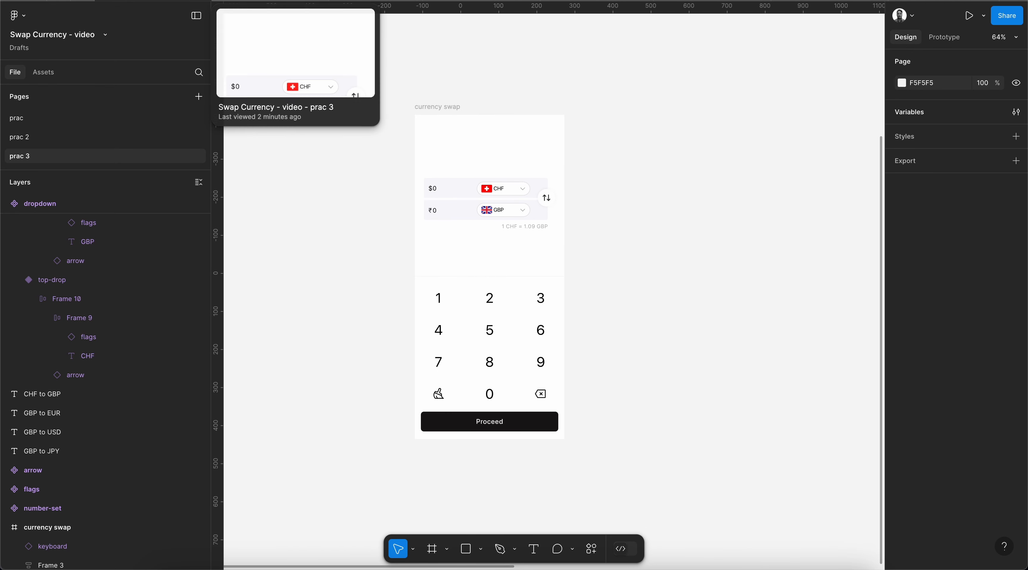
pyautogui.scroll(-2, 566, 262)
pyautogui.scroll(10, 566, 261)
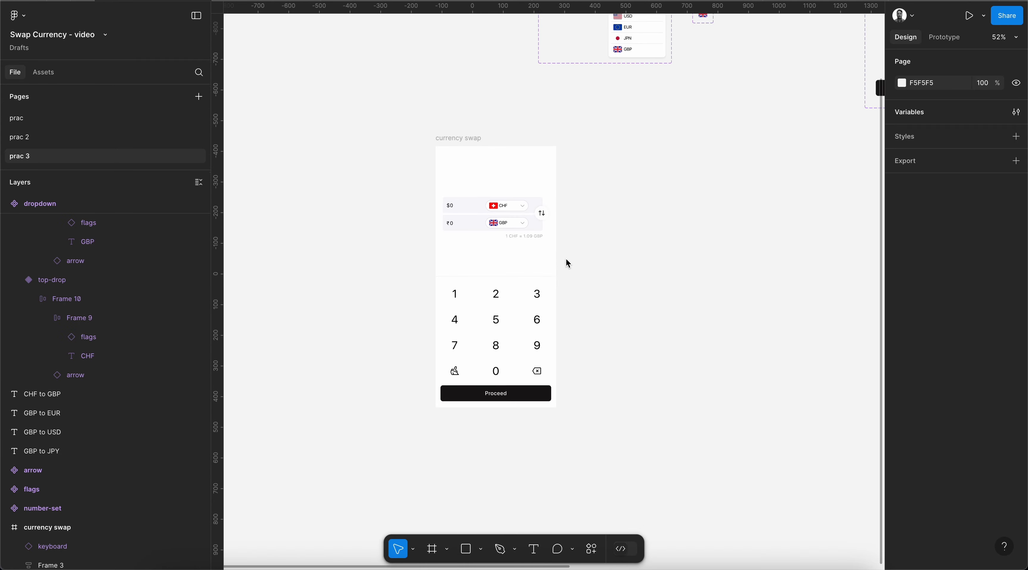
pyautogui.hscroll(6, 566, 262)
pyautogui.scroll(5, 722, 195)
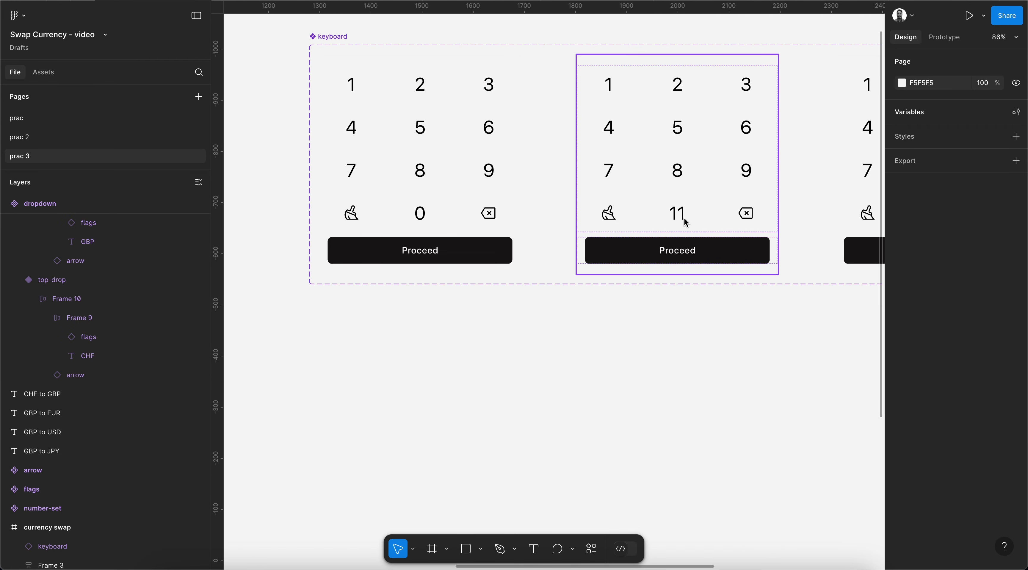
pyautogui.scroll(-5, 593, 392)
pyautogui.hscroll(-4, 593, 392)
pyautogui.scroll(-4, 593, 392)
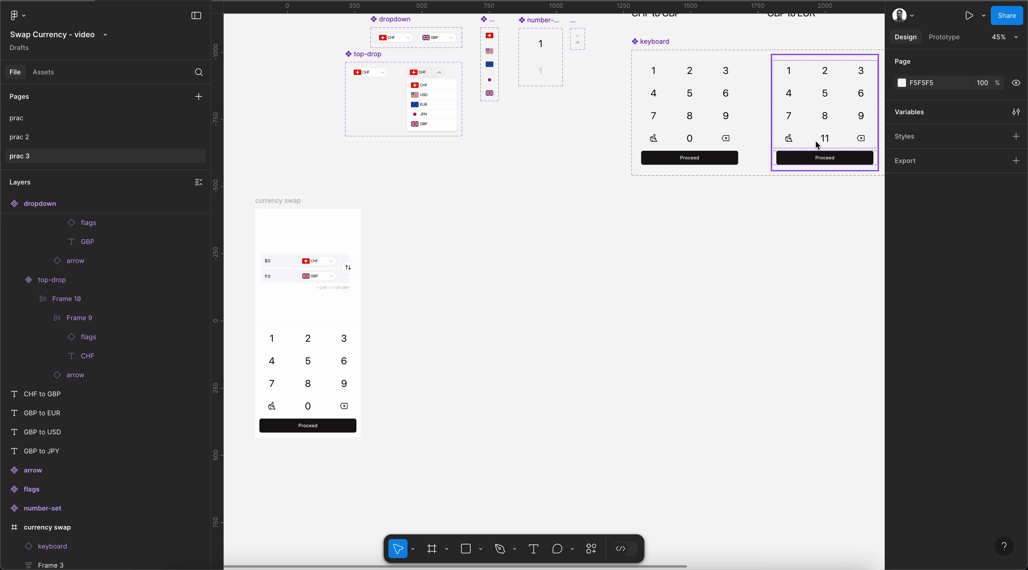
# Test the prototype preview by choosing GBP in the top dropdown and EUR in the bottom dropdown
pyautogui.hotkey('ctrl', 'Tab')
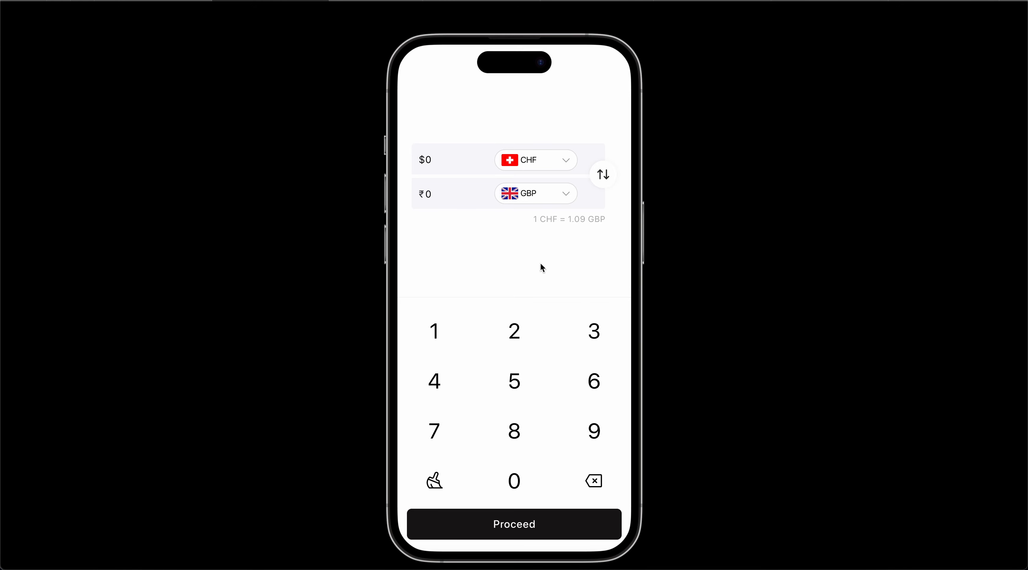
pyautogui.click(553, 160)
pyautogui.click(531, 275)
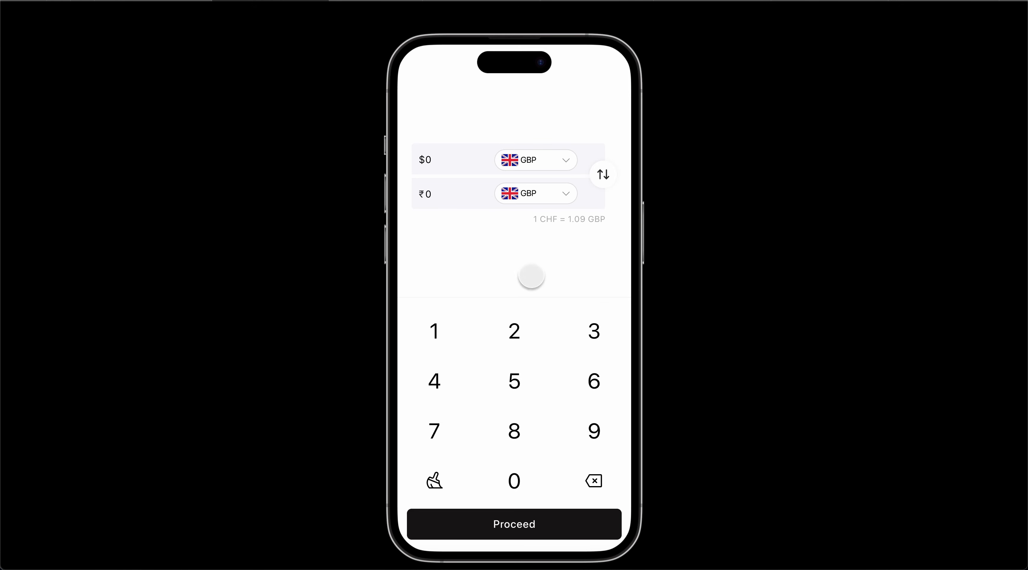
pyautogui.click(534, 194)
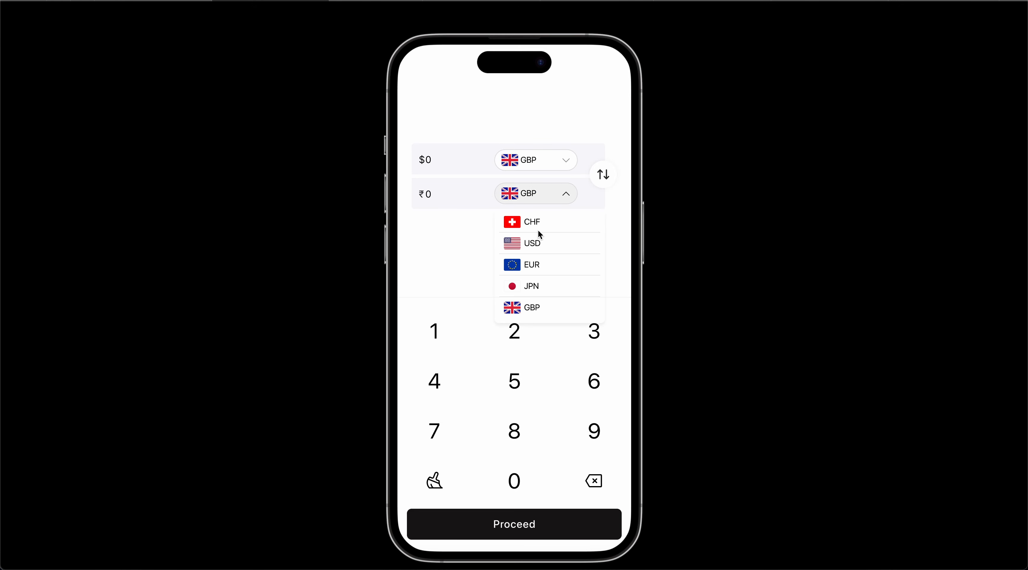
pyautogui.click(535, 264)
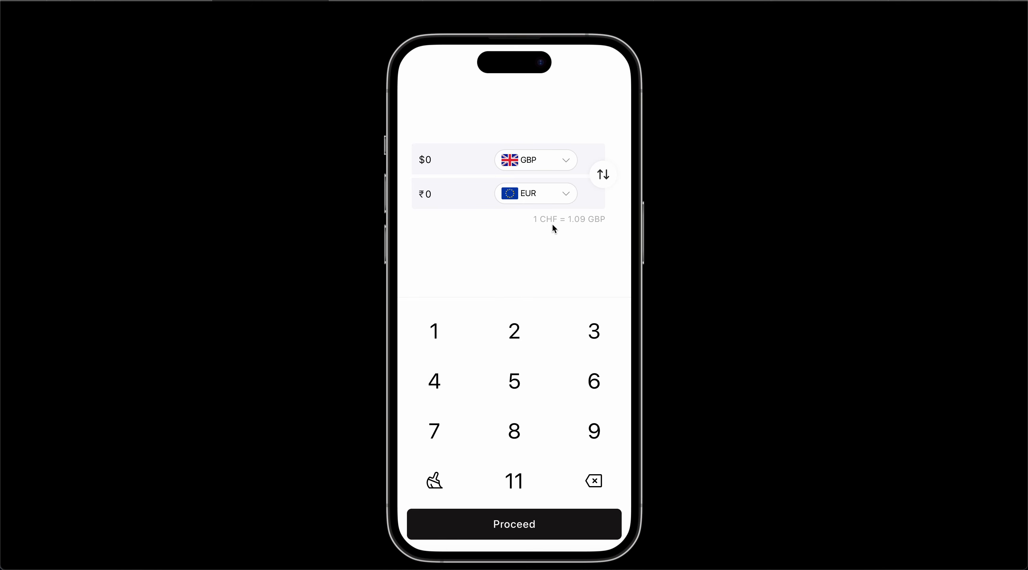
# Bind the exchange-rate helper text under the amount fields in the currency swap frame to the drop/helper variable
pyautogui.hotkey('ctrl', 'shift', 'Tab')
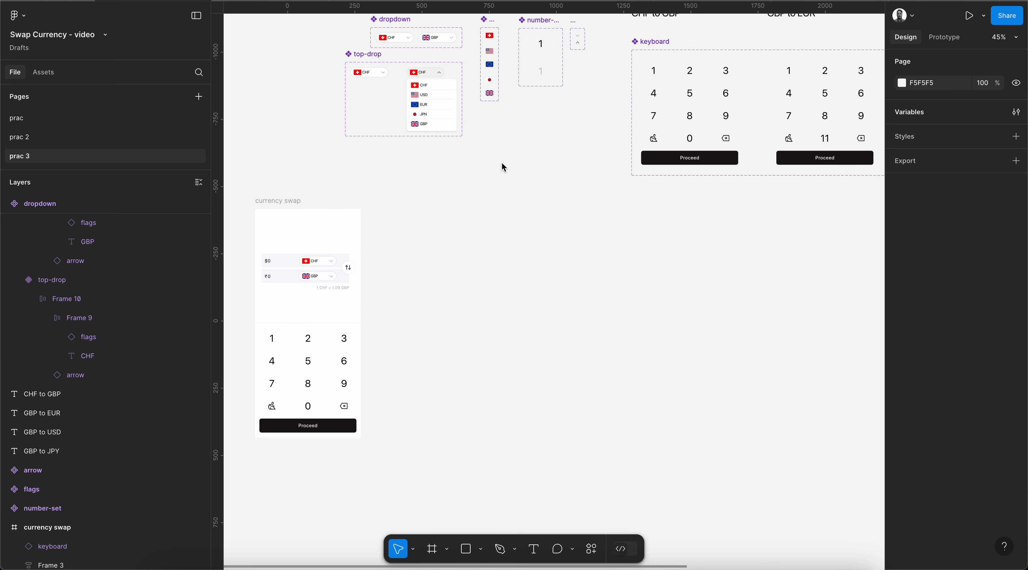
pyautogui.hscroll(-3, 501, 162)
pyautogui.scroll(5, 395, 293)
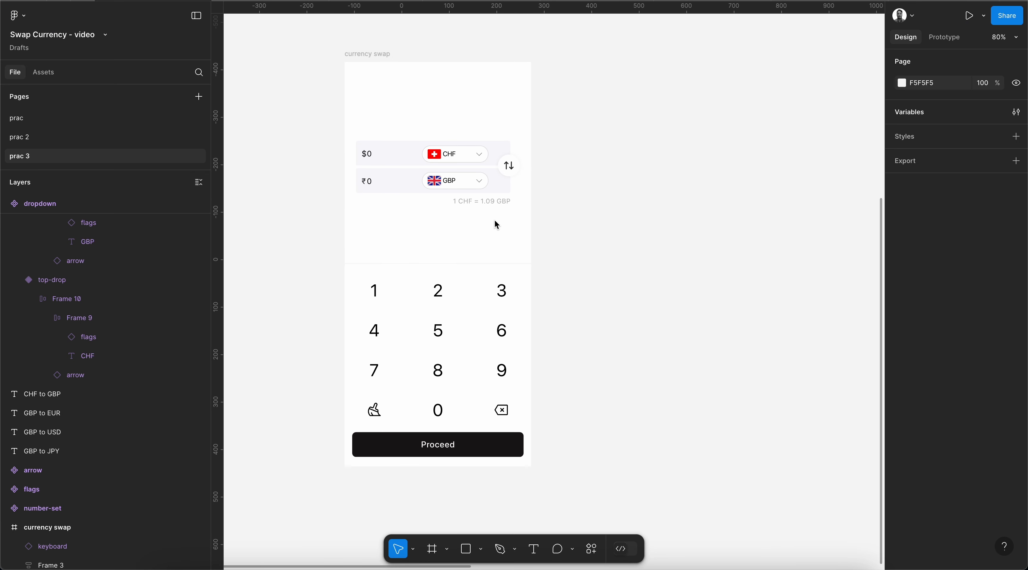
pyautogui.click(493, 200)
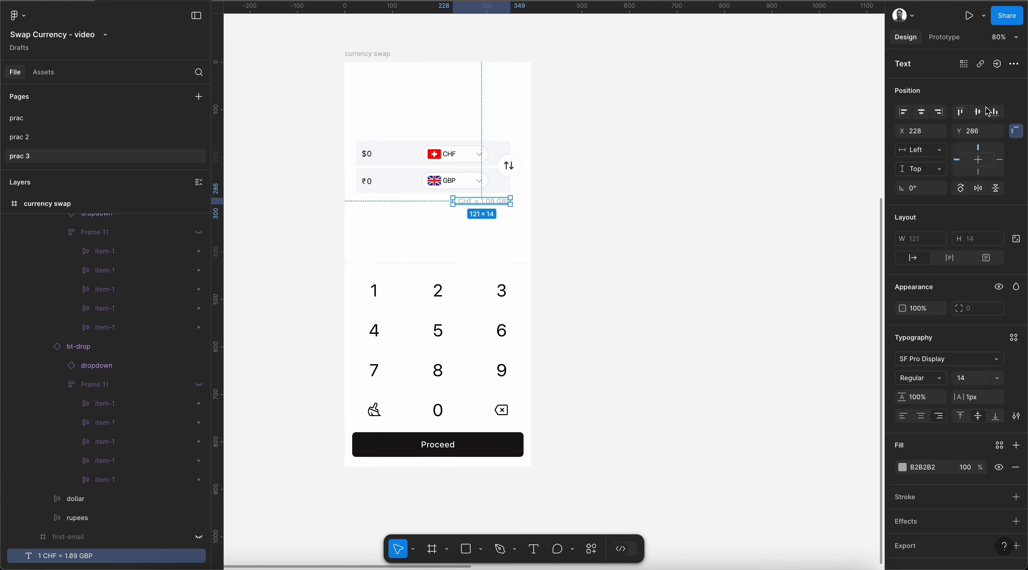
pyautogui.click(997, 65)
pyautogui.scroll(-5, 936, 239)
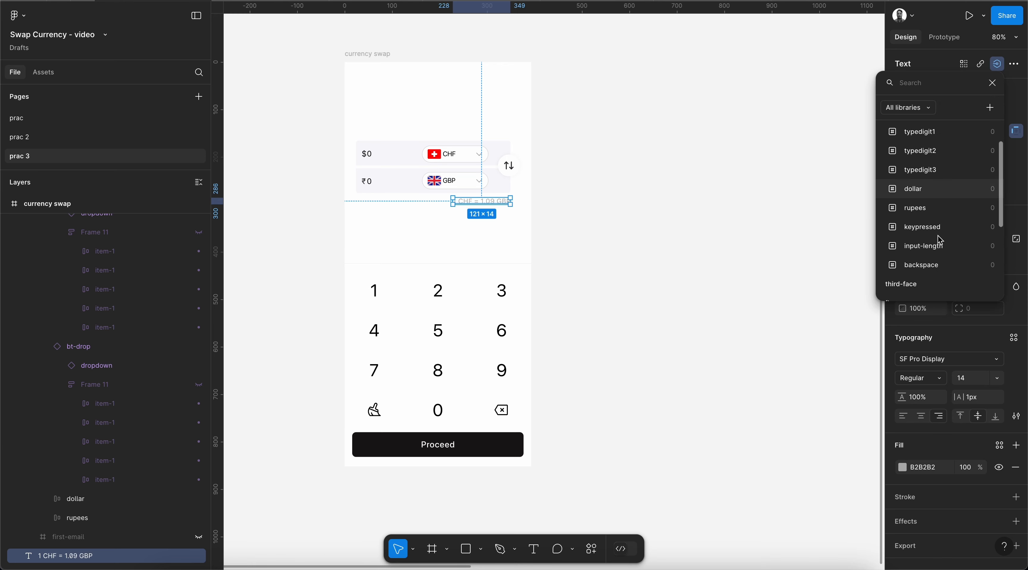
pyautogui.click(926, 296)
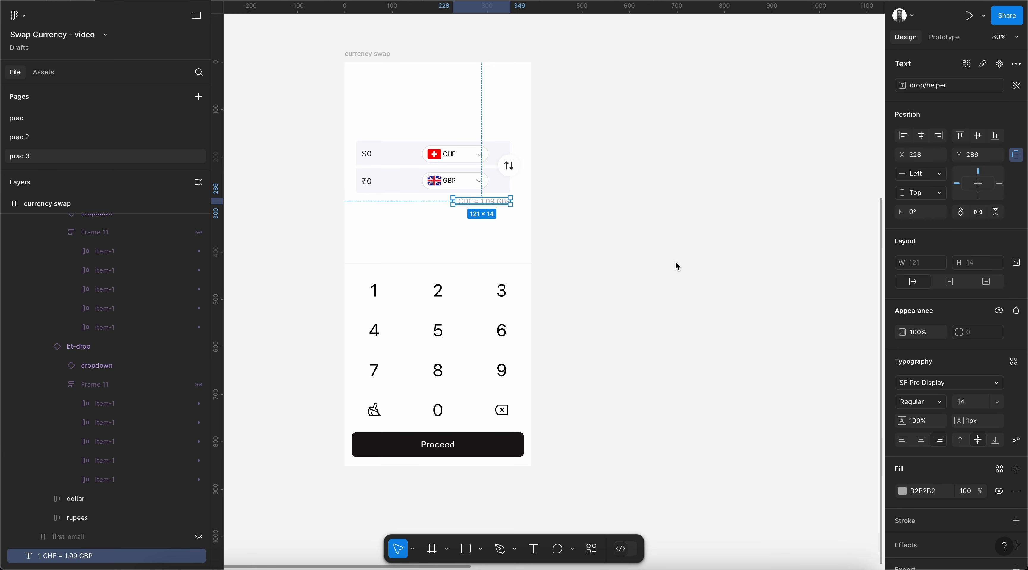
pyautogui.click(676, 262)
# Run the prototype again, select GBP for the top currency and EUR for the bottom one, and enter the amount 1
pyautogui.press('super+alt+Return')
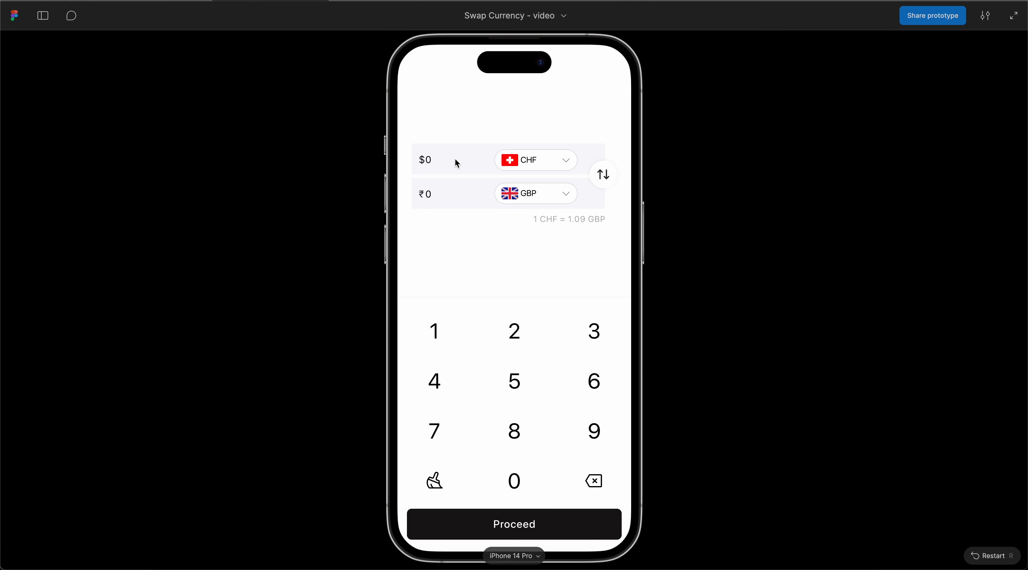
pyautogui.click(546, 161)
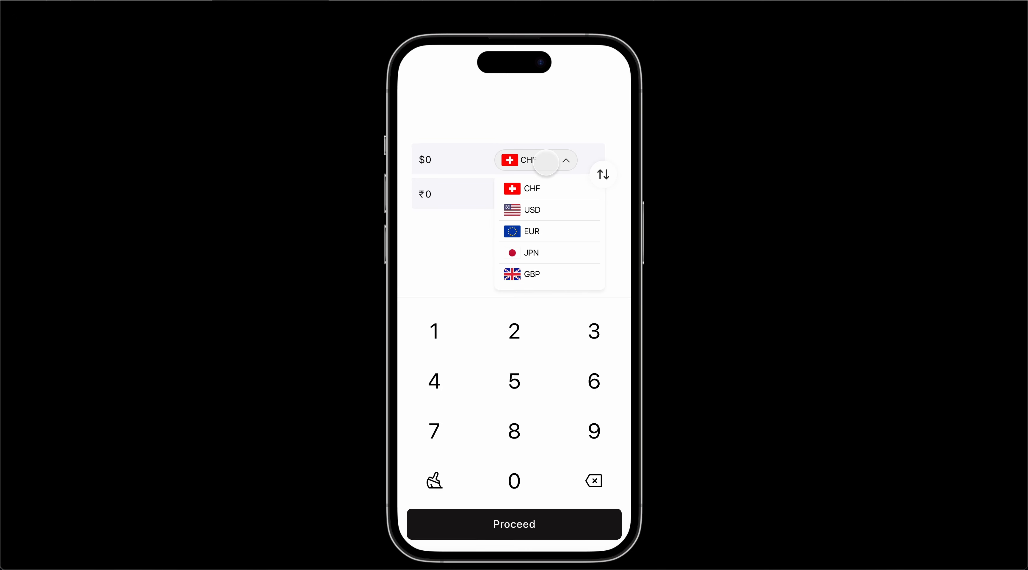
pyautogui.click(533, 280)
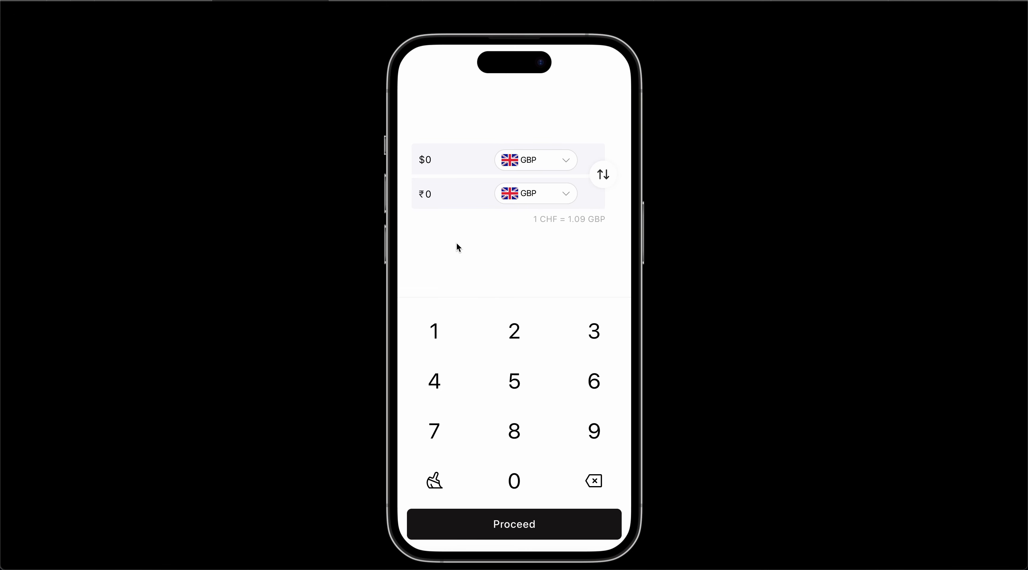
pyautogui.click(536, 200)
pyautogui.click(534, 263)
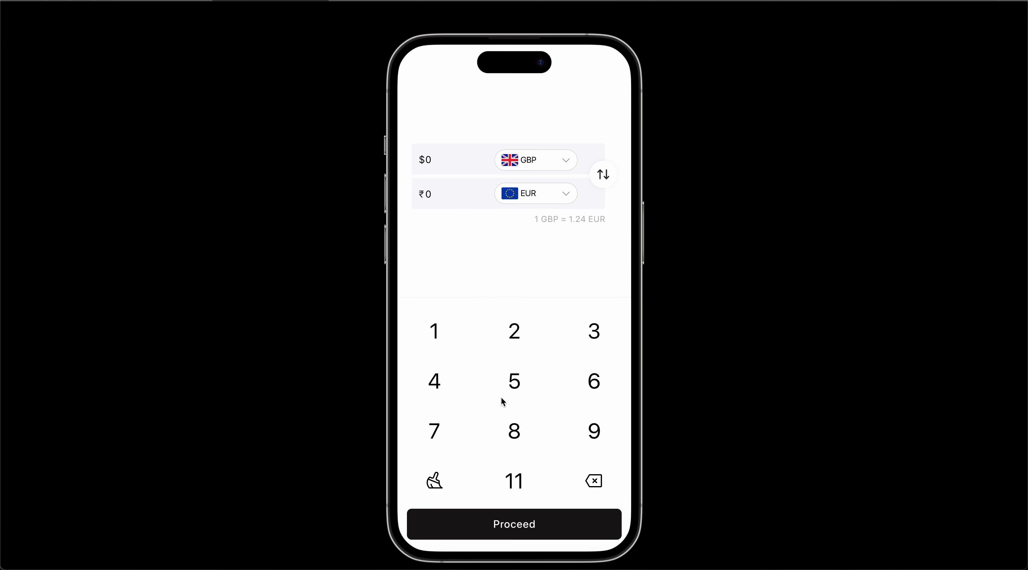
pyautogui.click(435, 332)
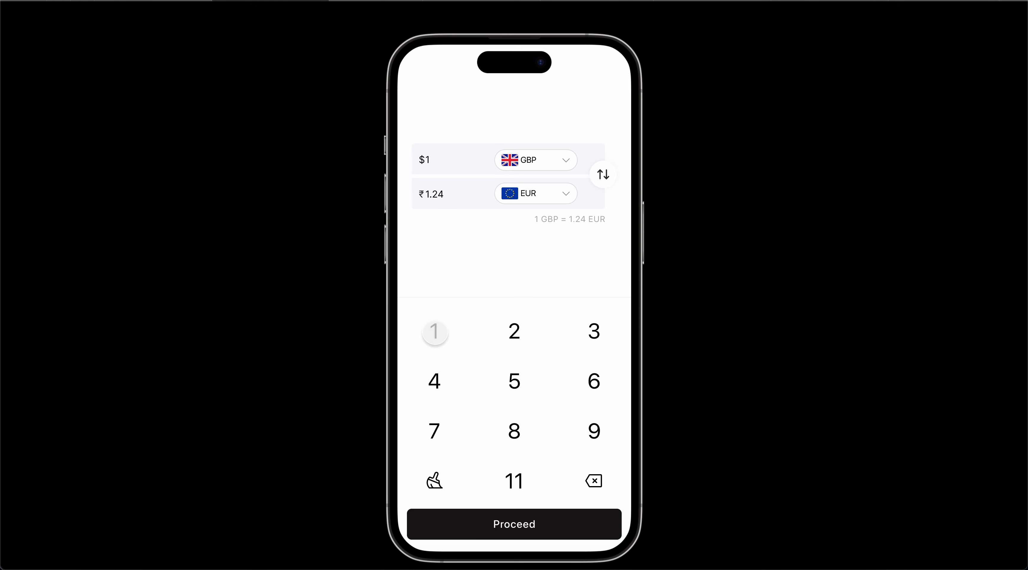